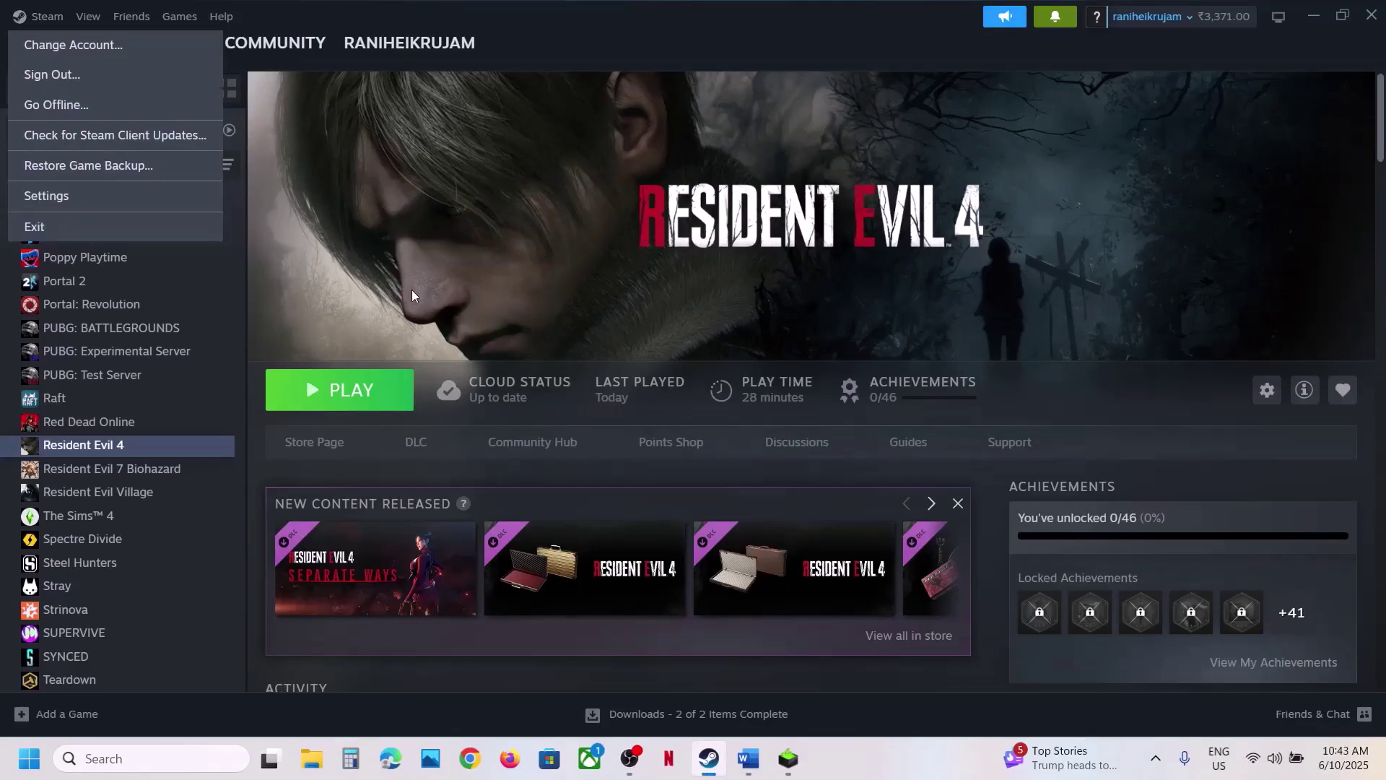
Step: Search Windows for Steam and view its app options, including Run as administrator, without launching it
left_click(38, 229)
left_click(165, 765)
type("steam")
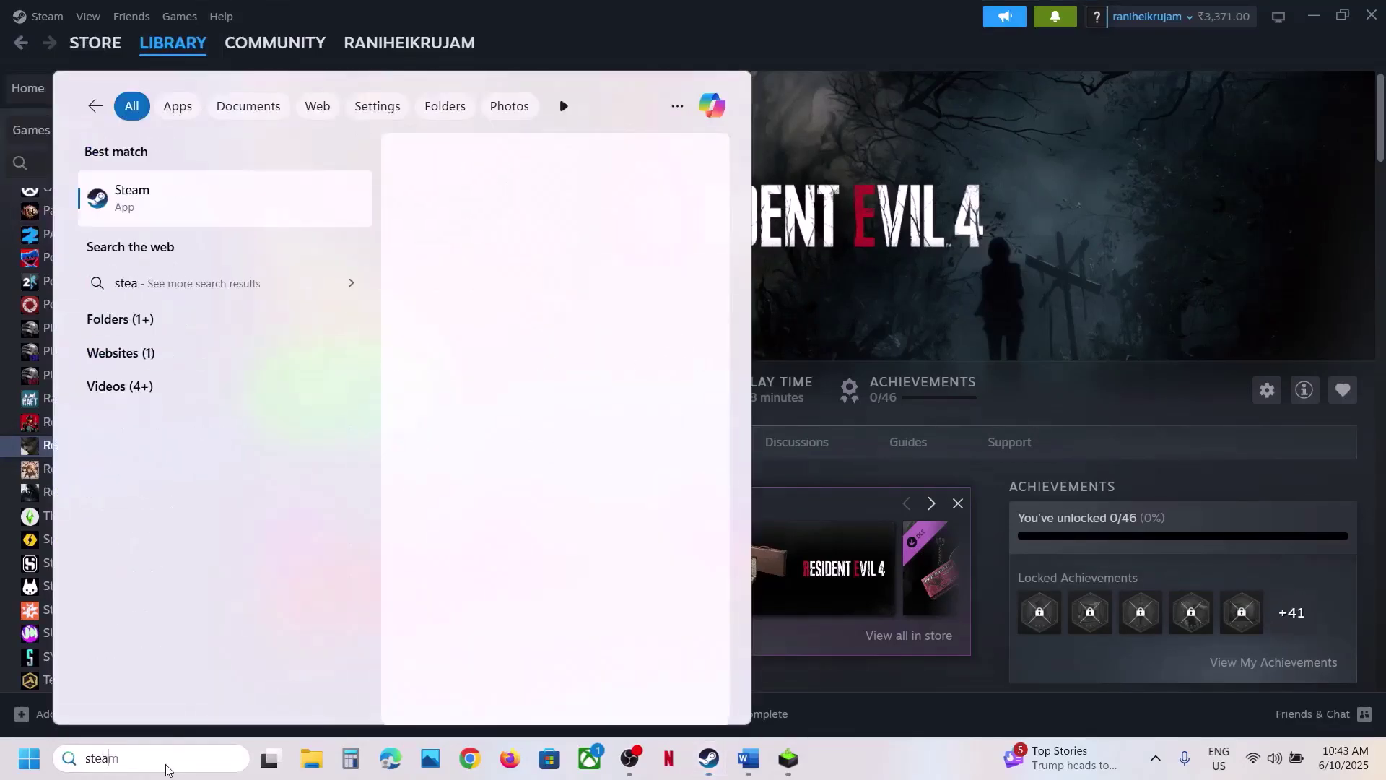
right_click(202, 213)
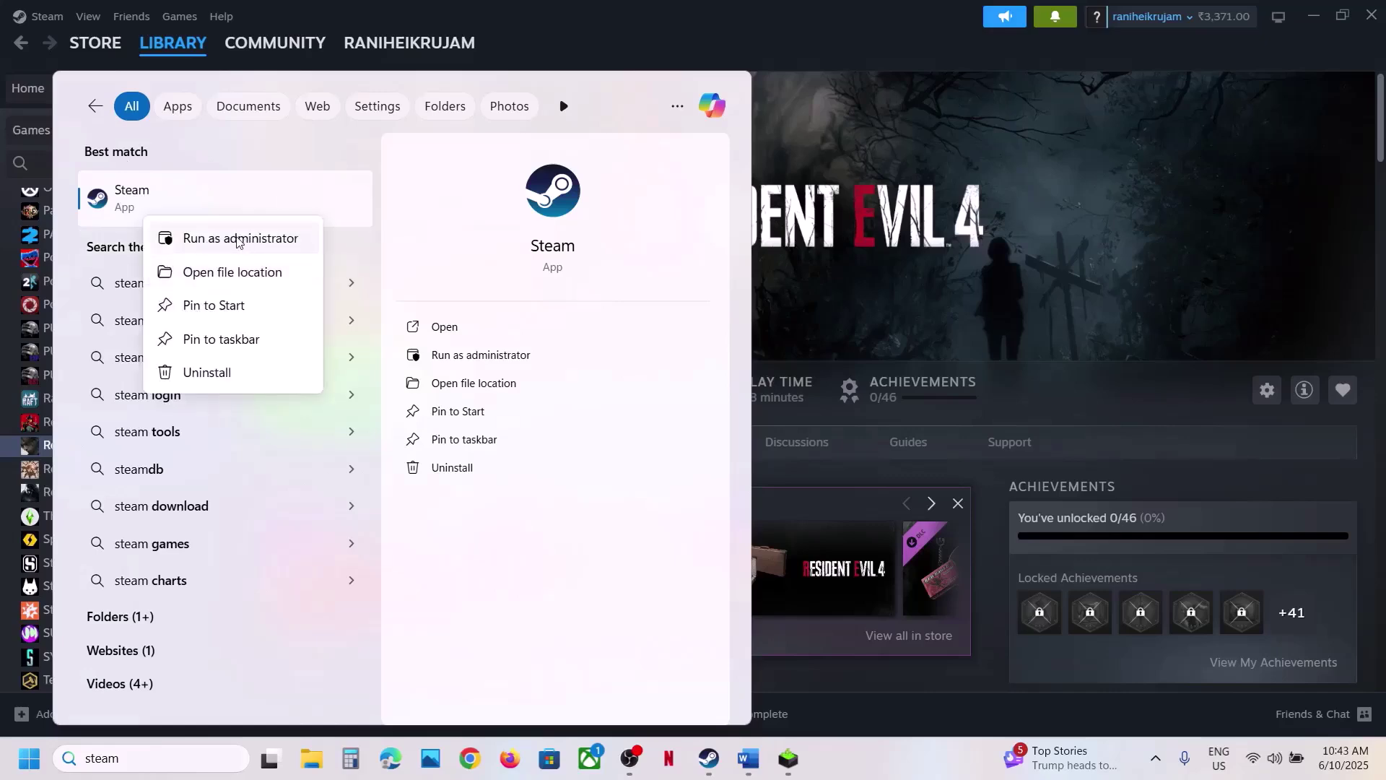
left_click(893, 171)
Step: View the computer's power options from the Start menu and dismiss them without restarting
key("super")
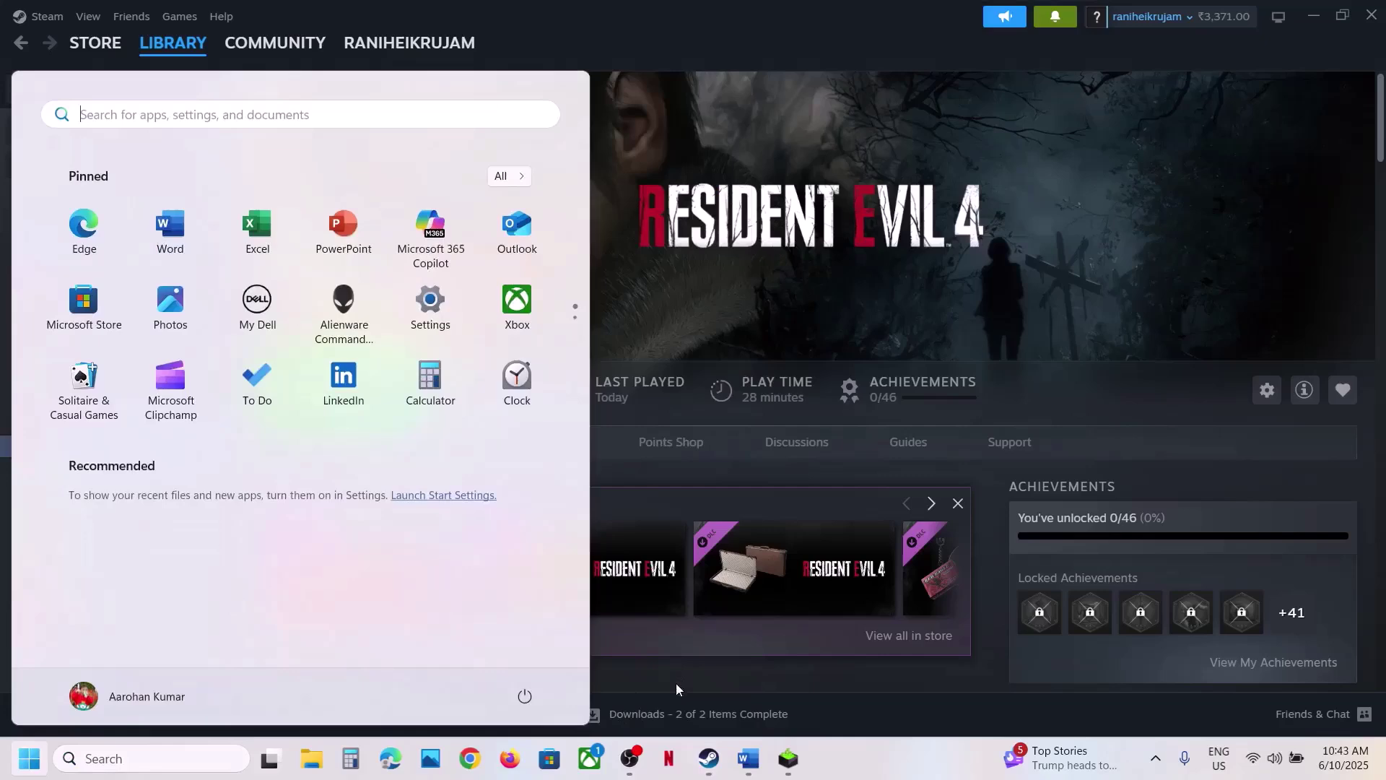
left_click(524, 696)
left_click(856, 344)
left_click(838, 293)
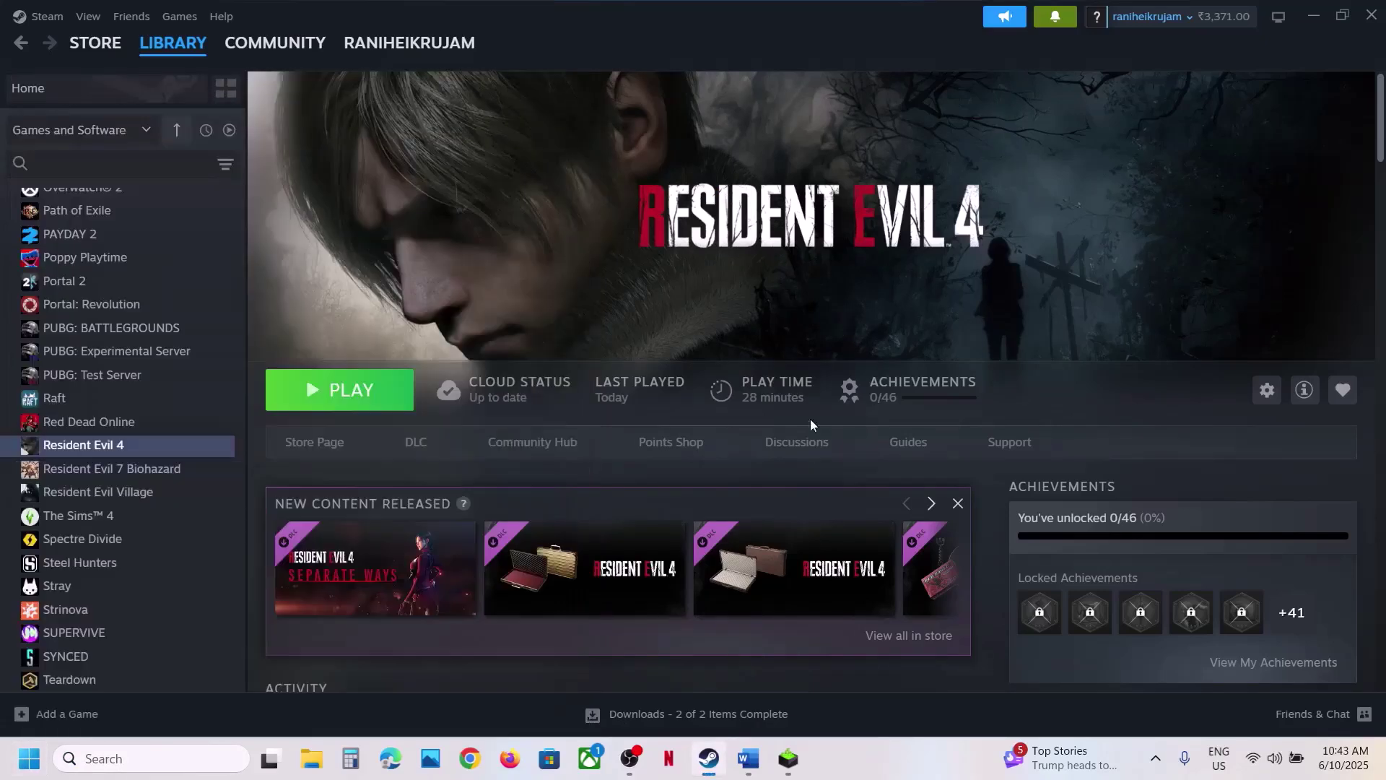
Step: Switch to the Word document Step 1 and read Step 2's list of files to delete, highlighting the file names
left_click(751, 765)
scroll(462, 361, "down", 1)
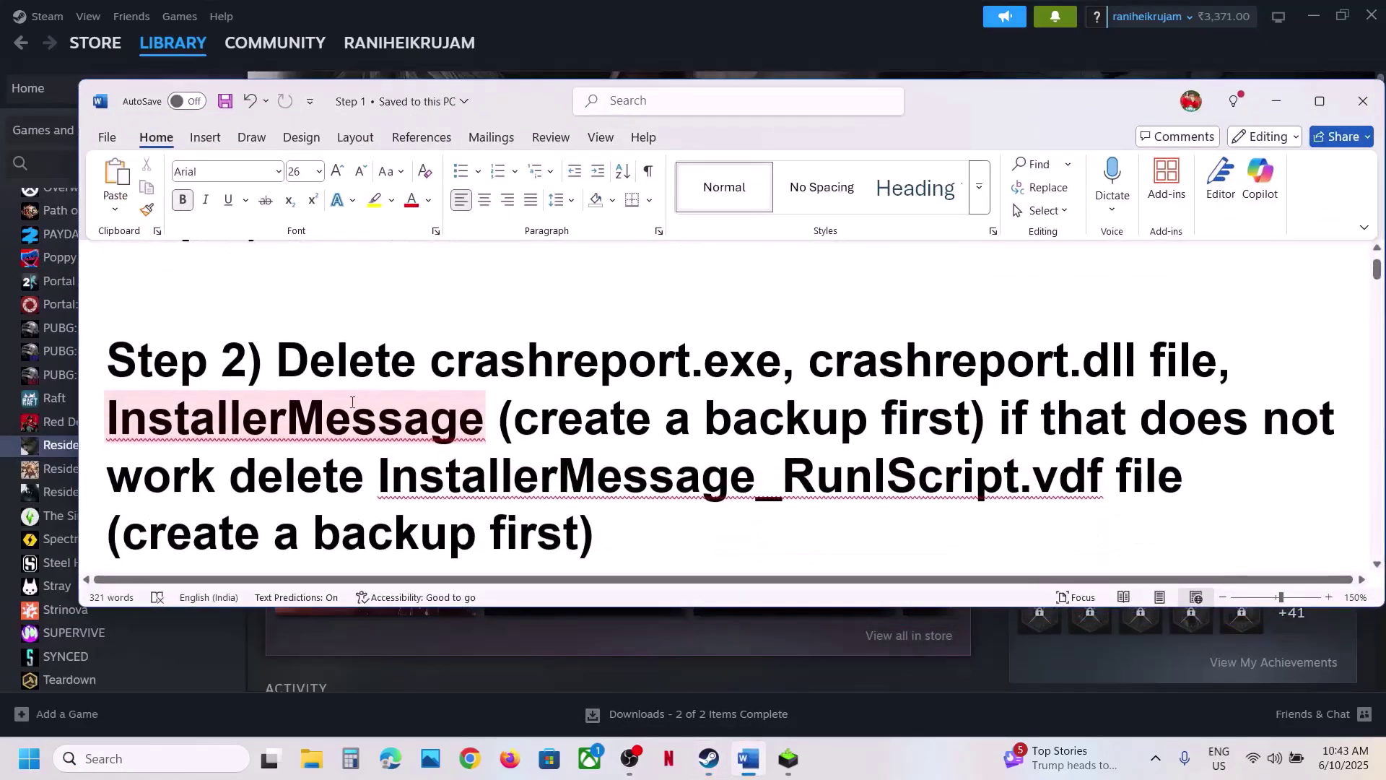
left_click_drag(278, 361, 1072, 363)
left_click_drag(108, 418, 572, 424)
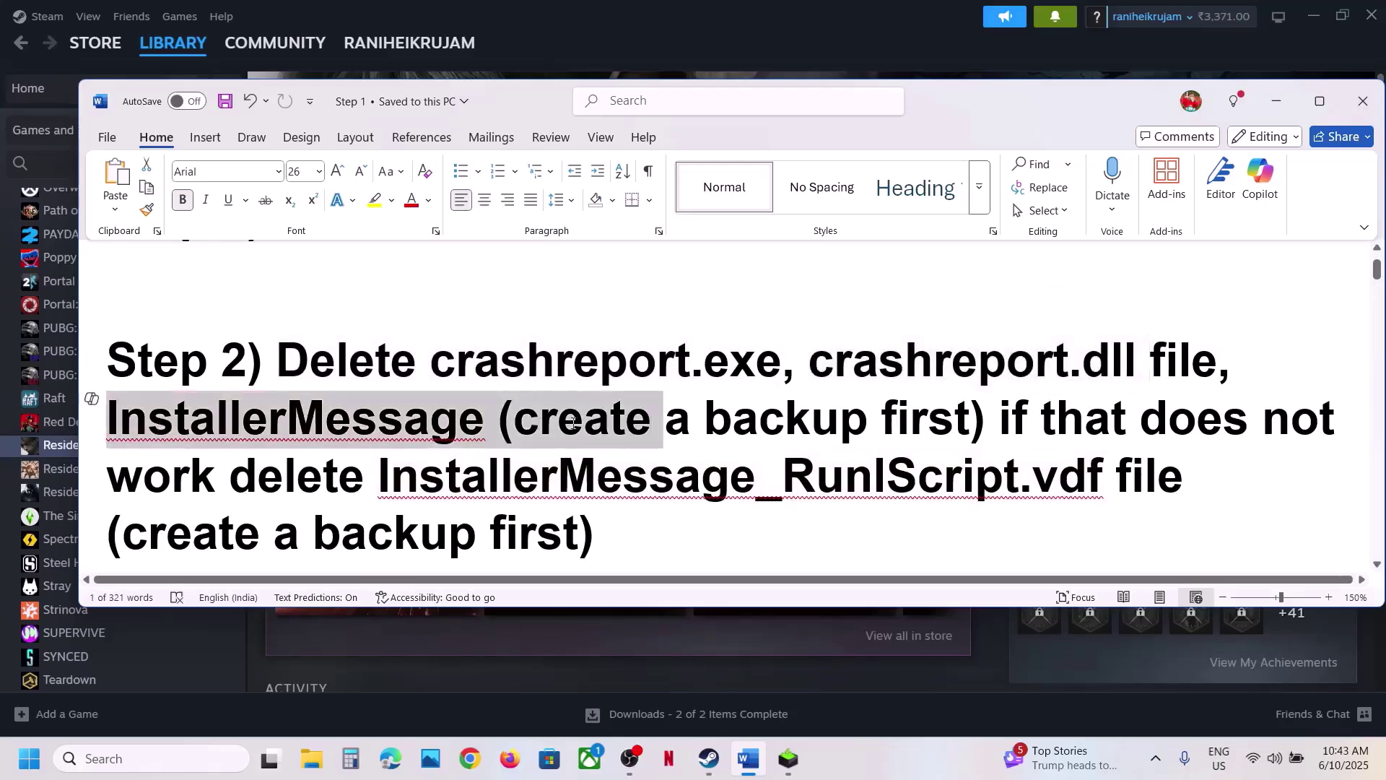
Step: Return to Steam and browse the local files of Resident Evil 4
left_click(752, 41)
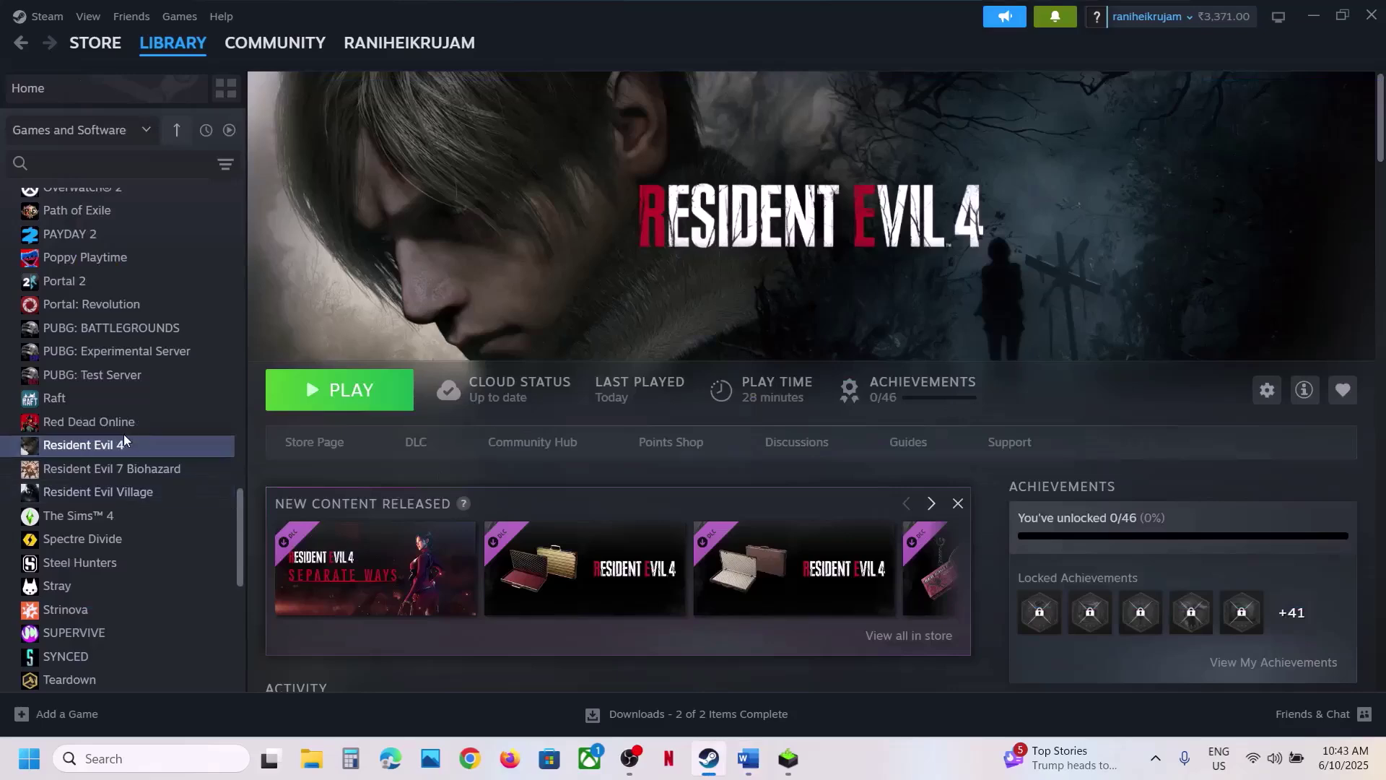
right_click(98, 449)
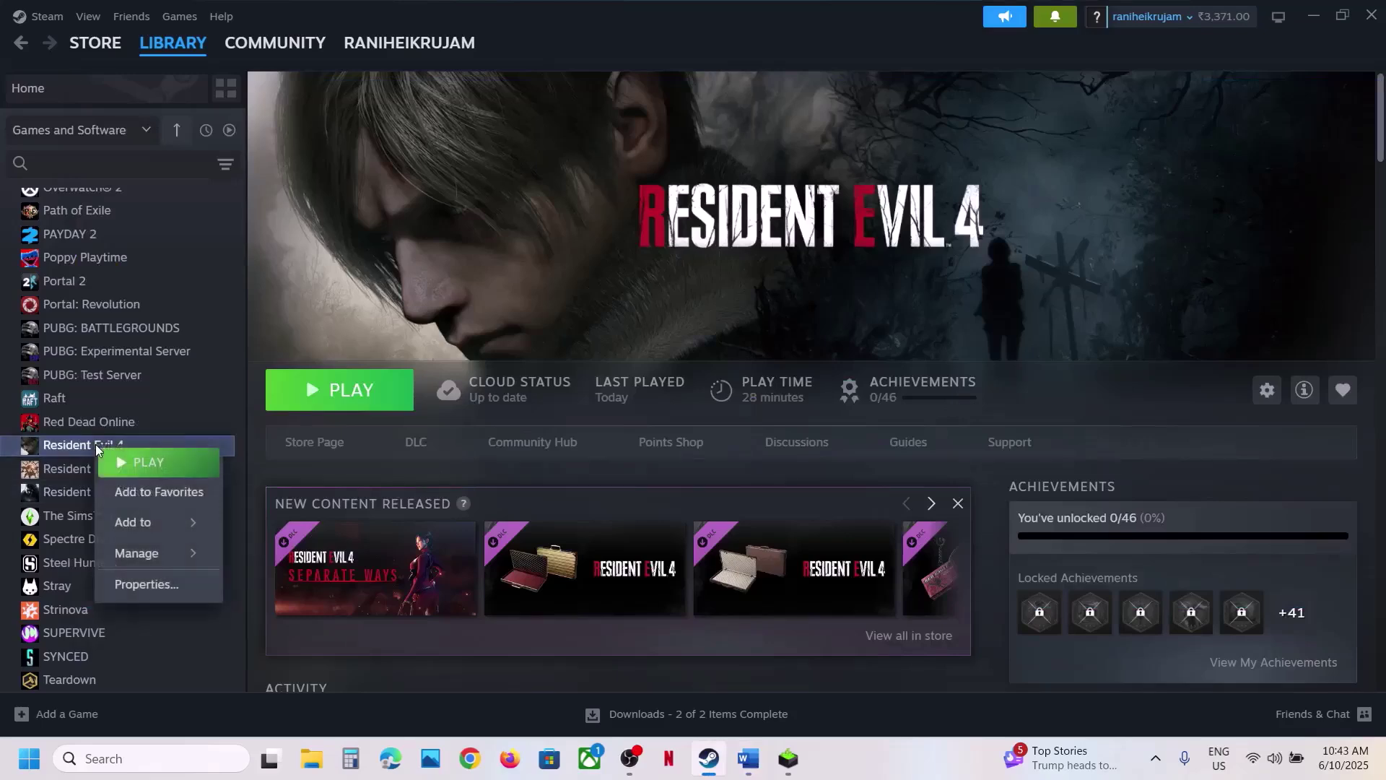
mouse_move(144, 554)
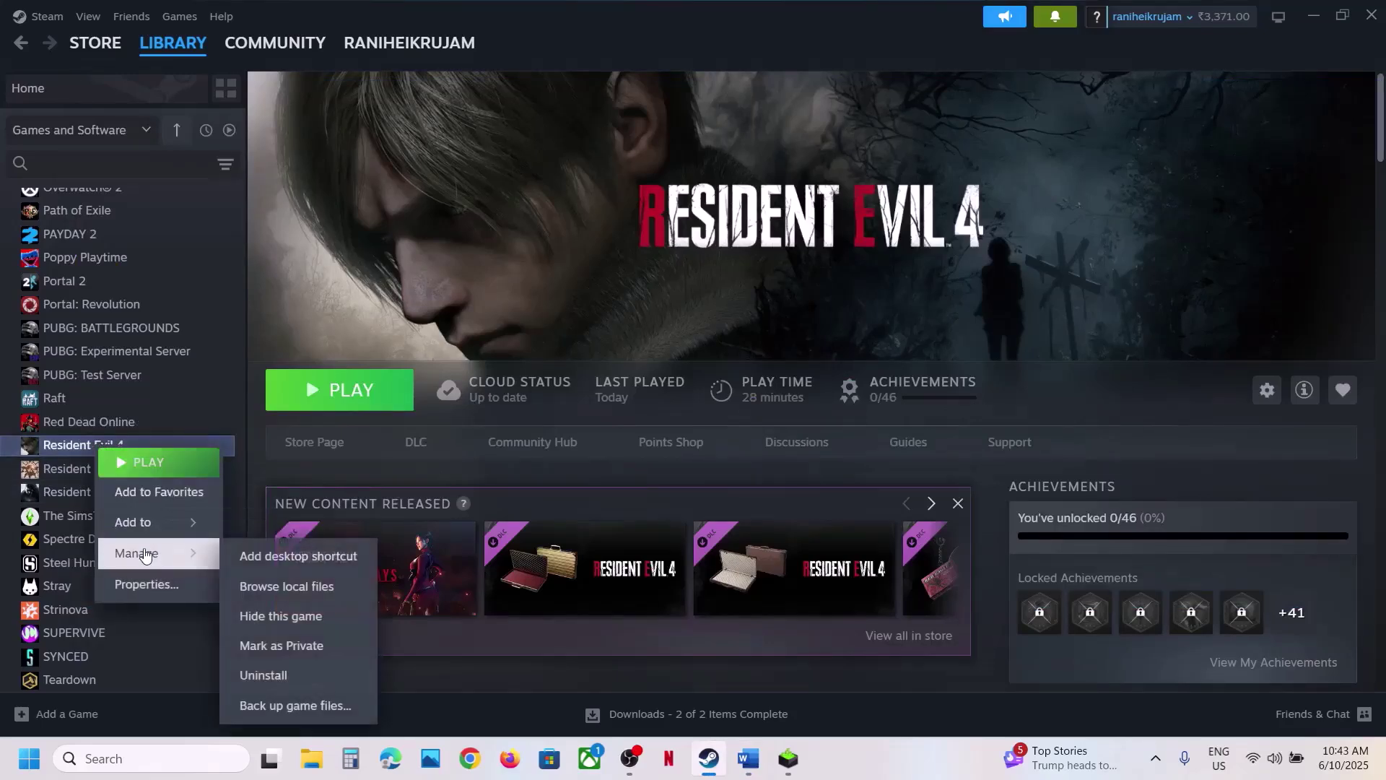
left_click(321, 586)
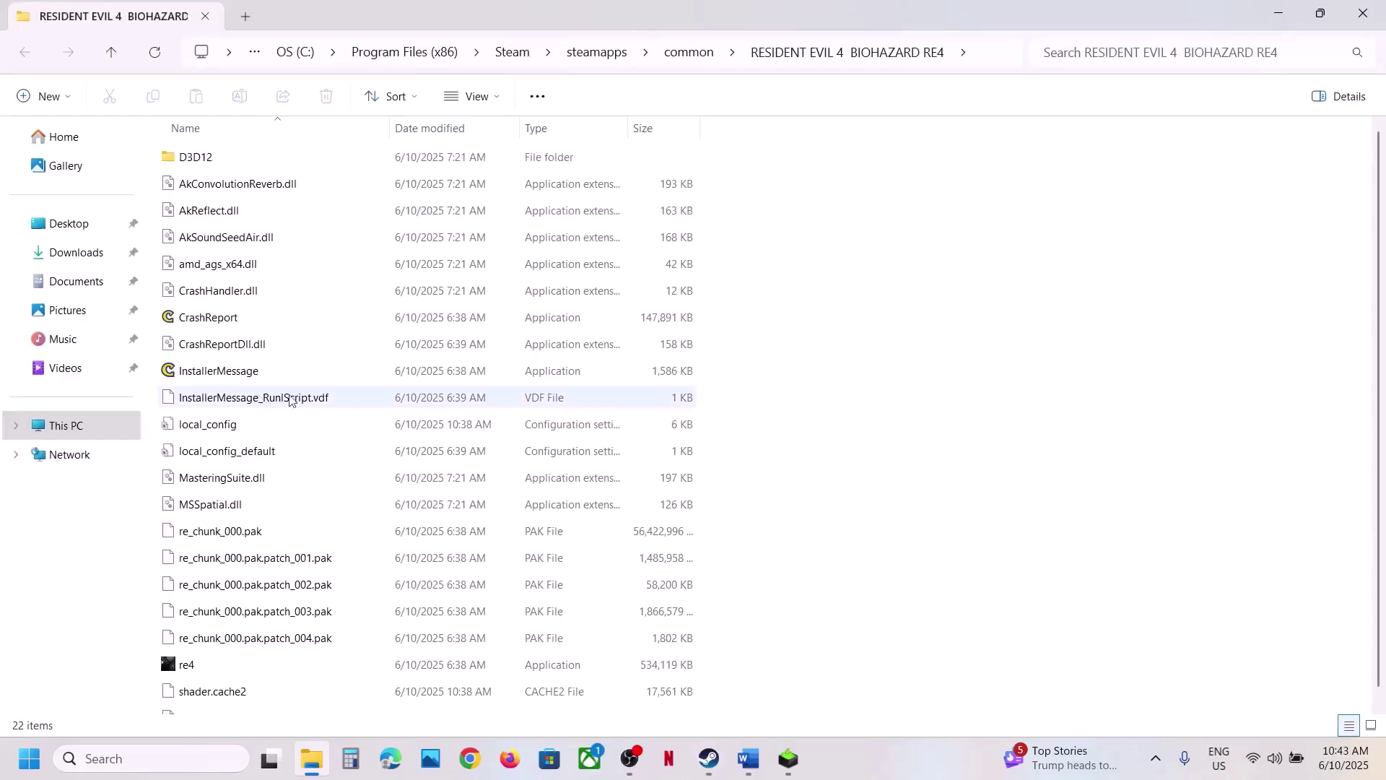
Step: Check Step 2 in the Word document, highlighting the "create a backup first" note, and return to the game folder
left_click(747, 760)
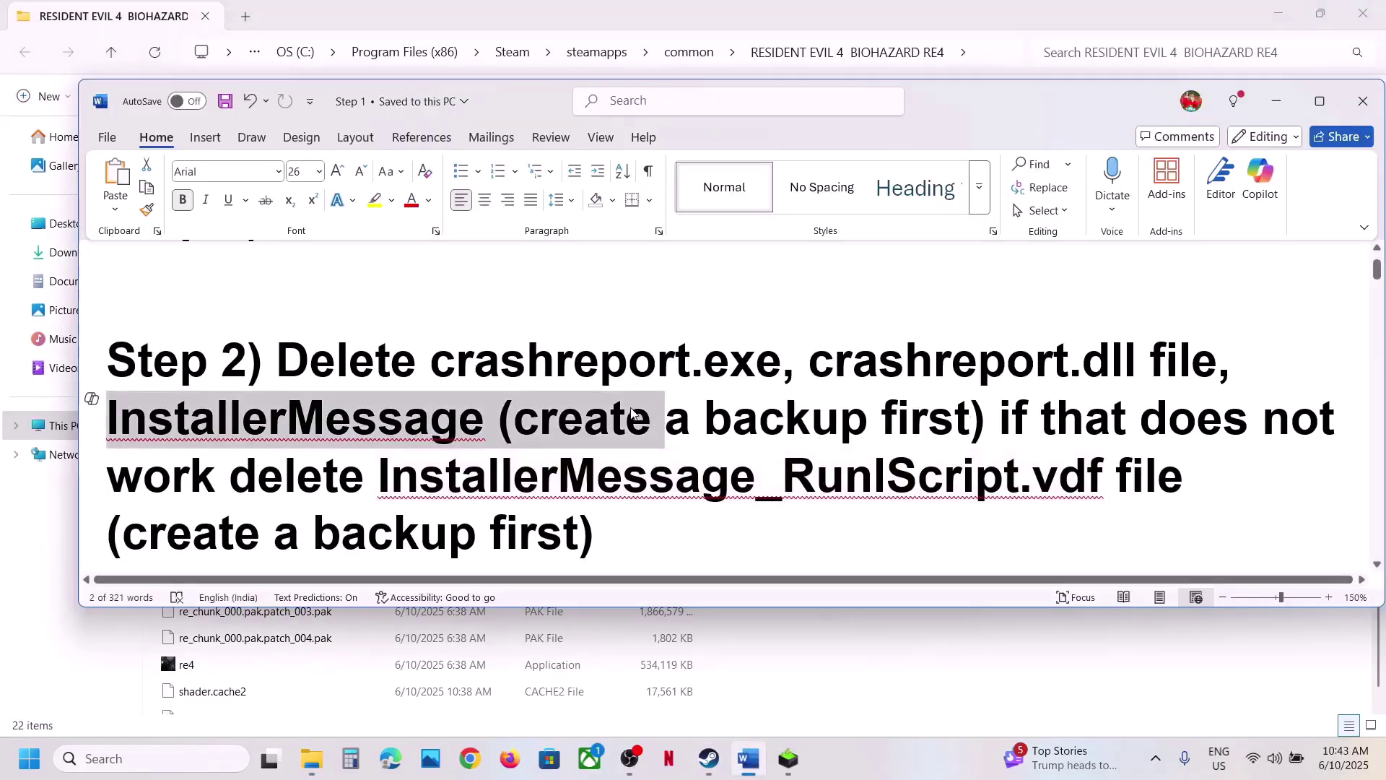
left_click(627, 415)
left_click_drag(550, 417, 969, 420)
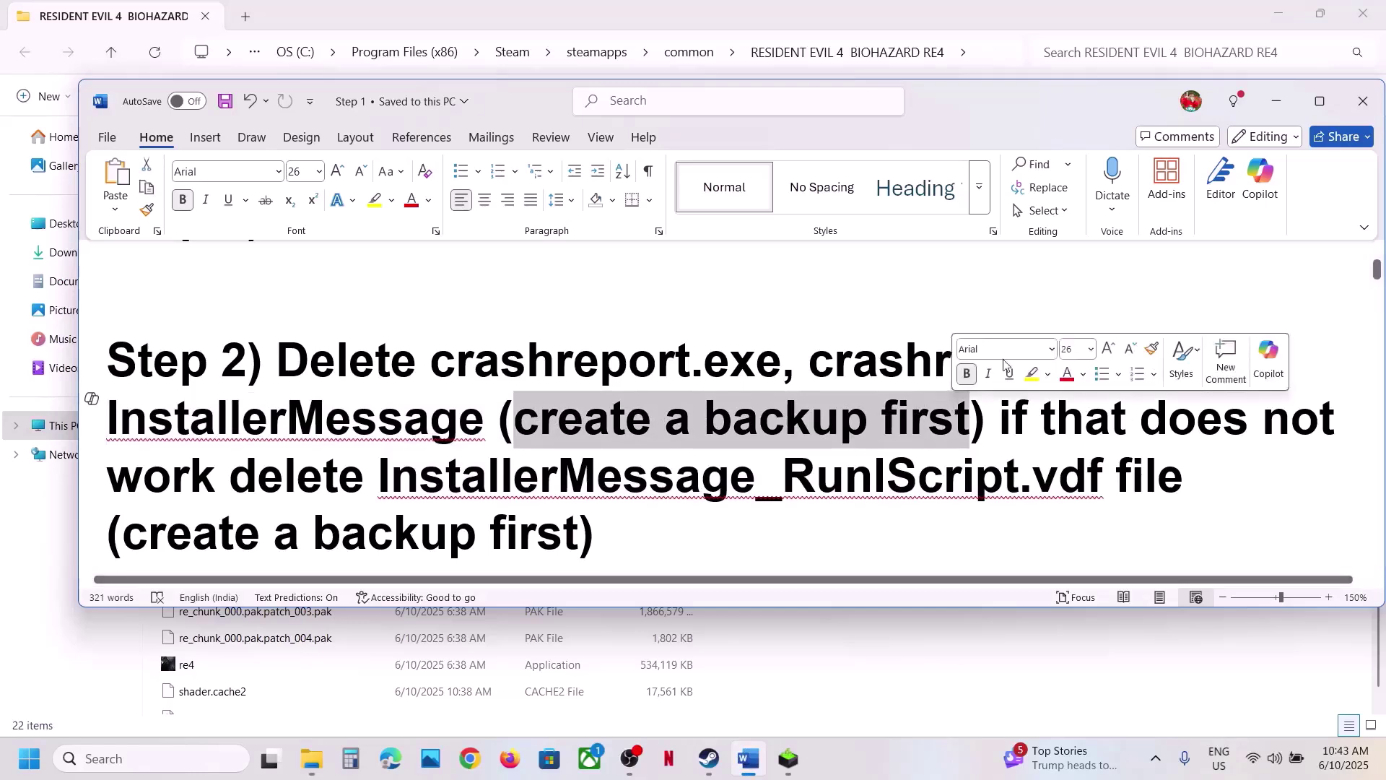
left_click(1289, 105)
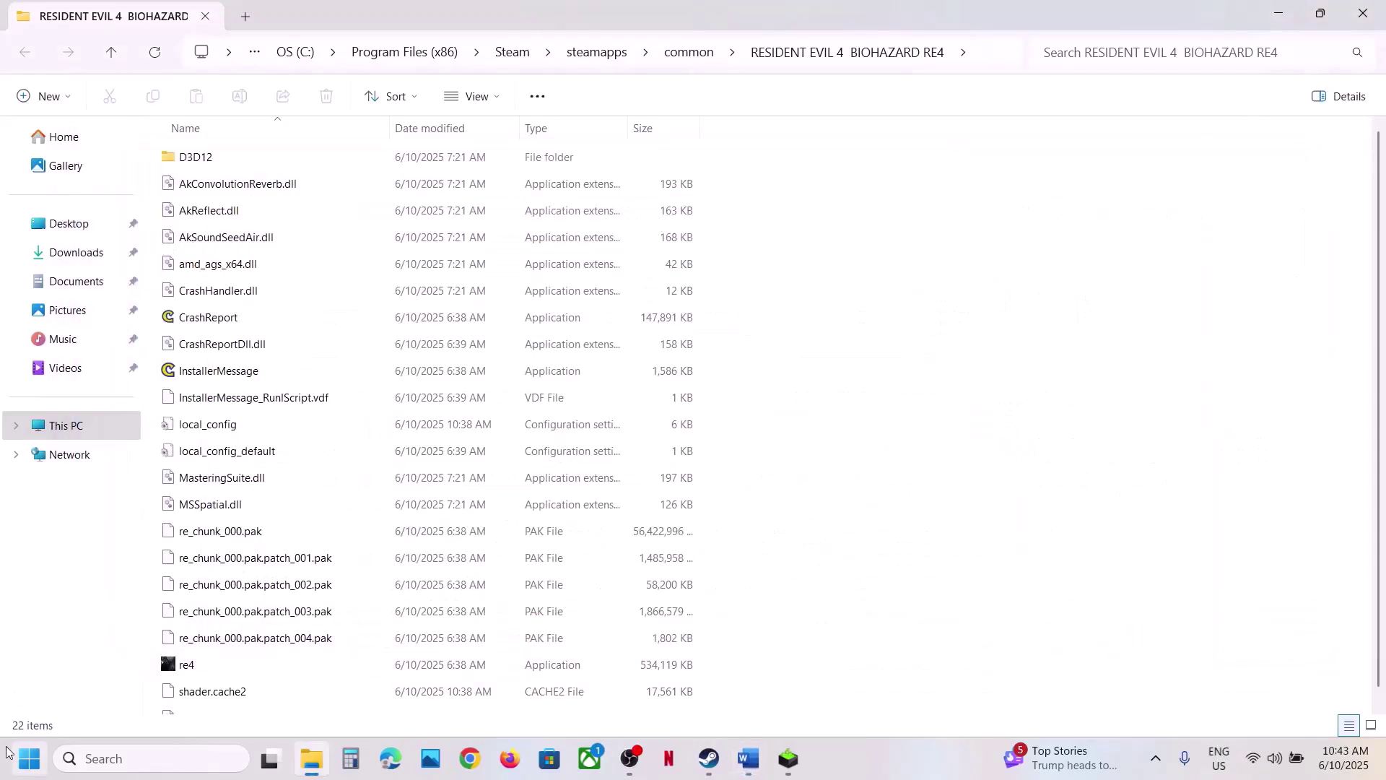
Step: Back up CrashReport, CrashReportDll.dll and InstallerMessage by copying them to the desktop, and place the copies together near its upper middle
left_click(221, 350)
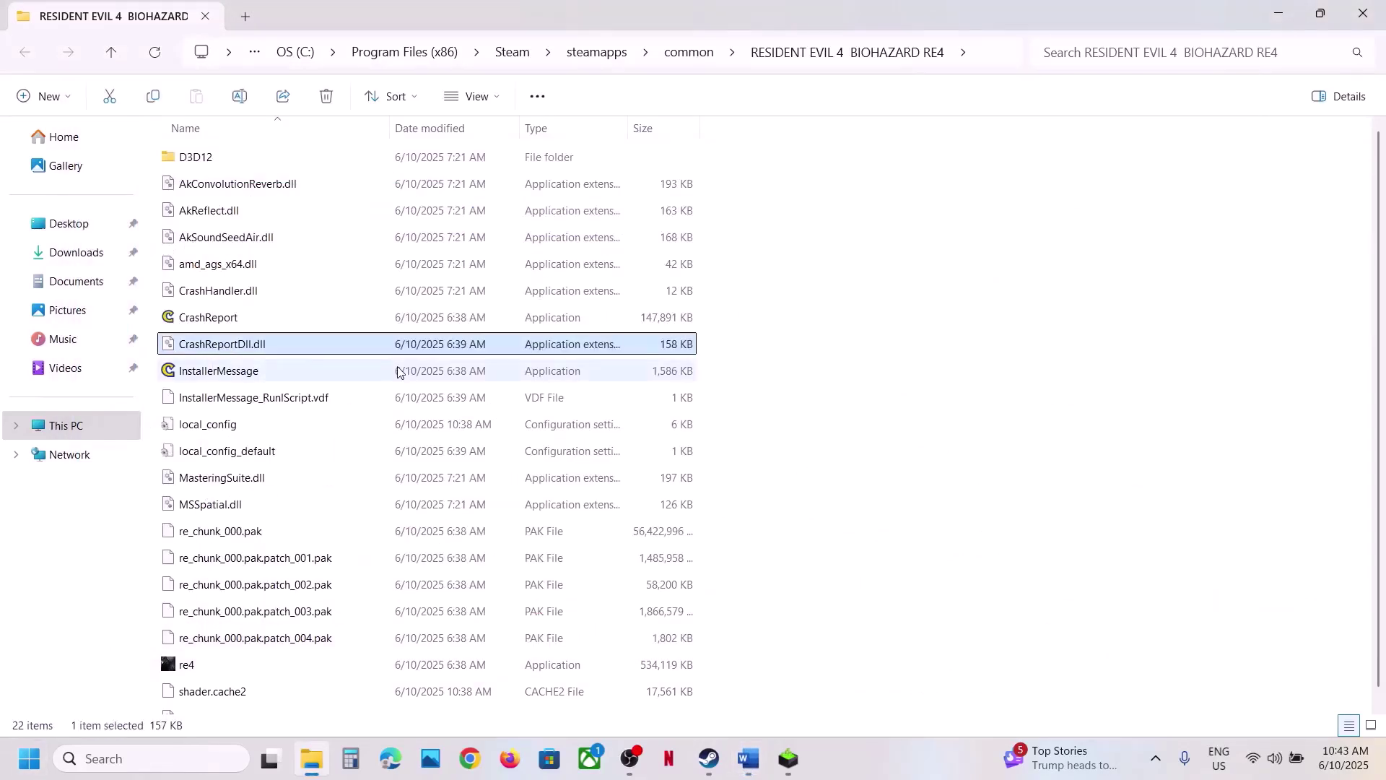
left_click(206, 325, "ctrl")
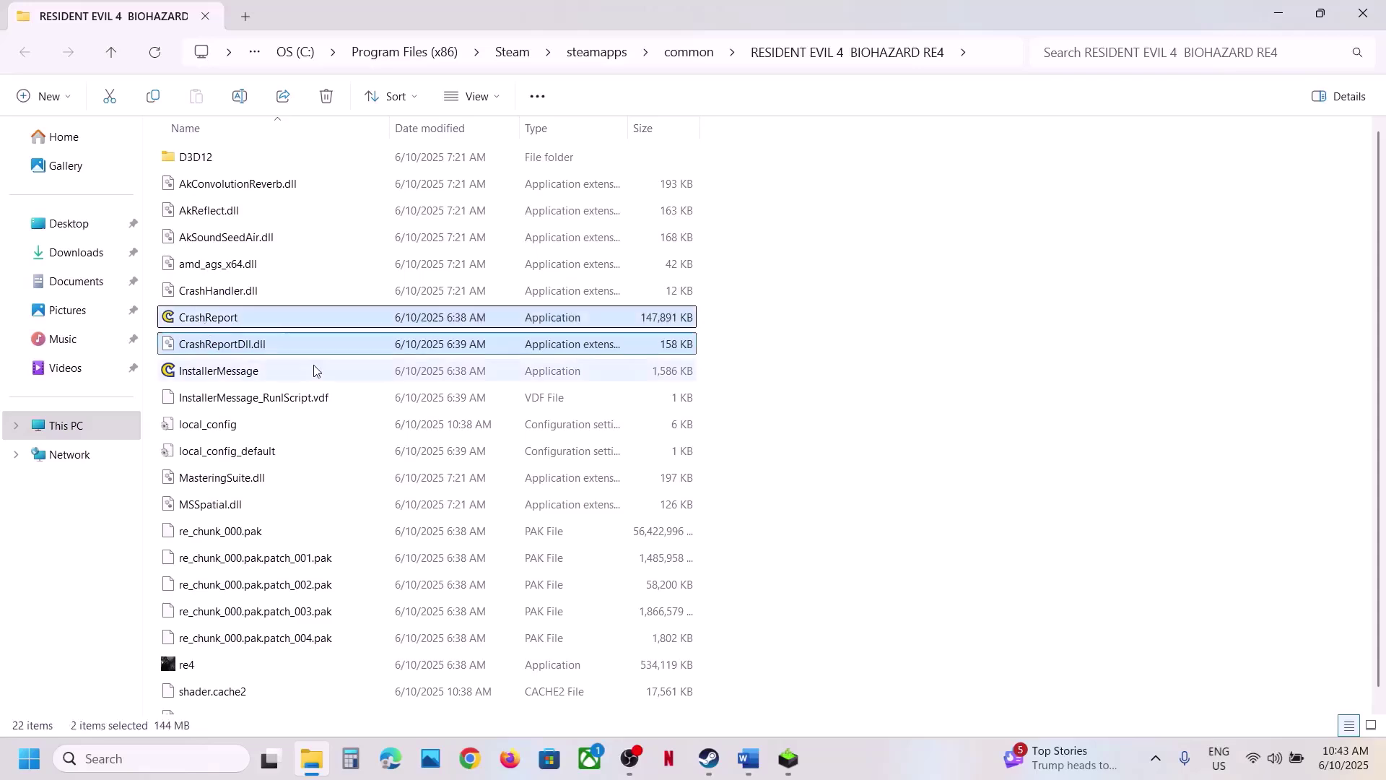
left_click(214, 376, "ctrl")
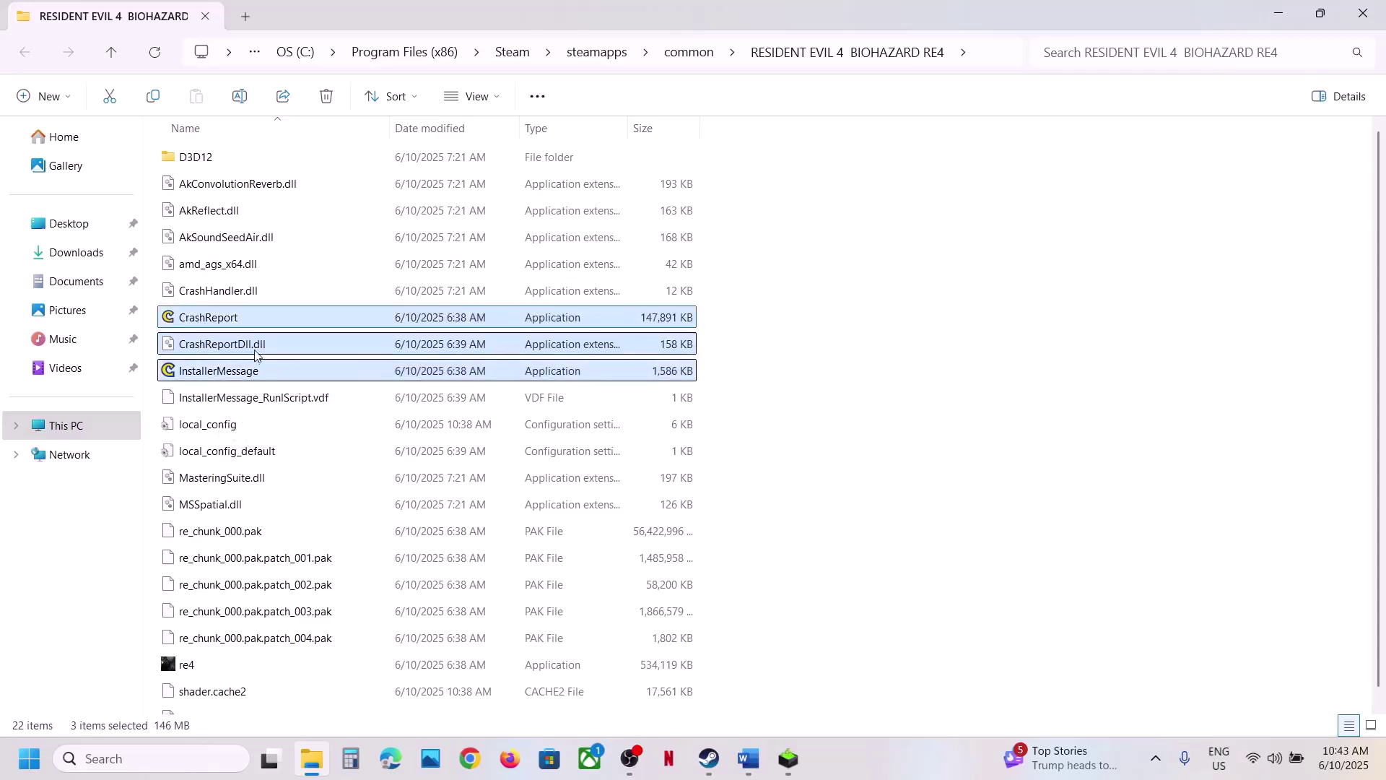
right_click(257, 350)
left_click(335, 376)
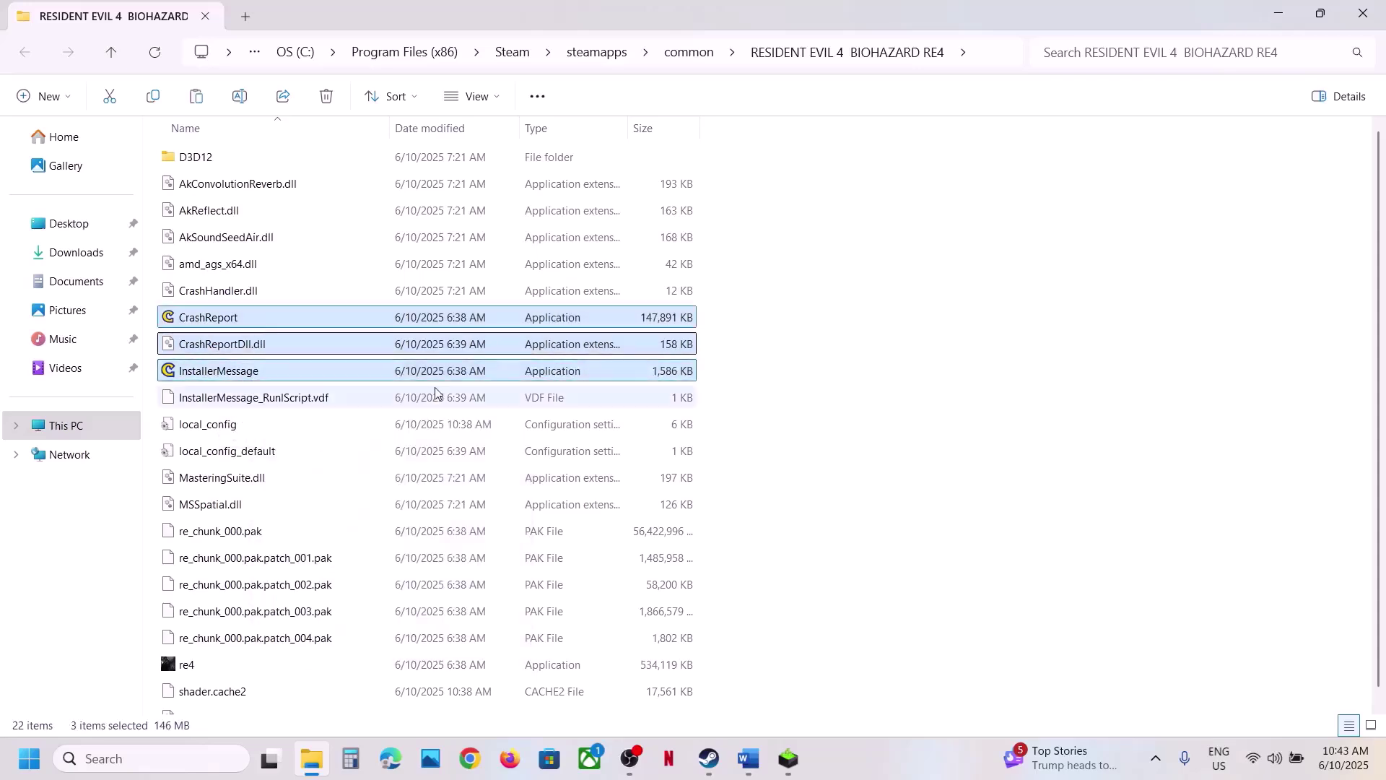
key("super+d")
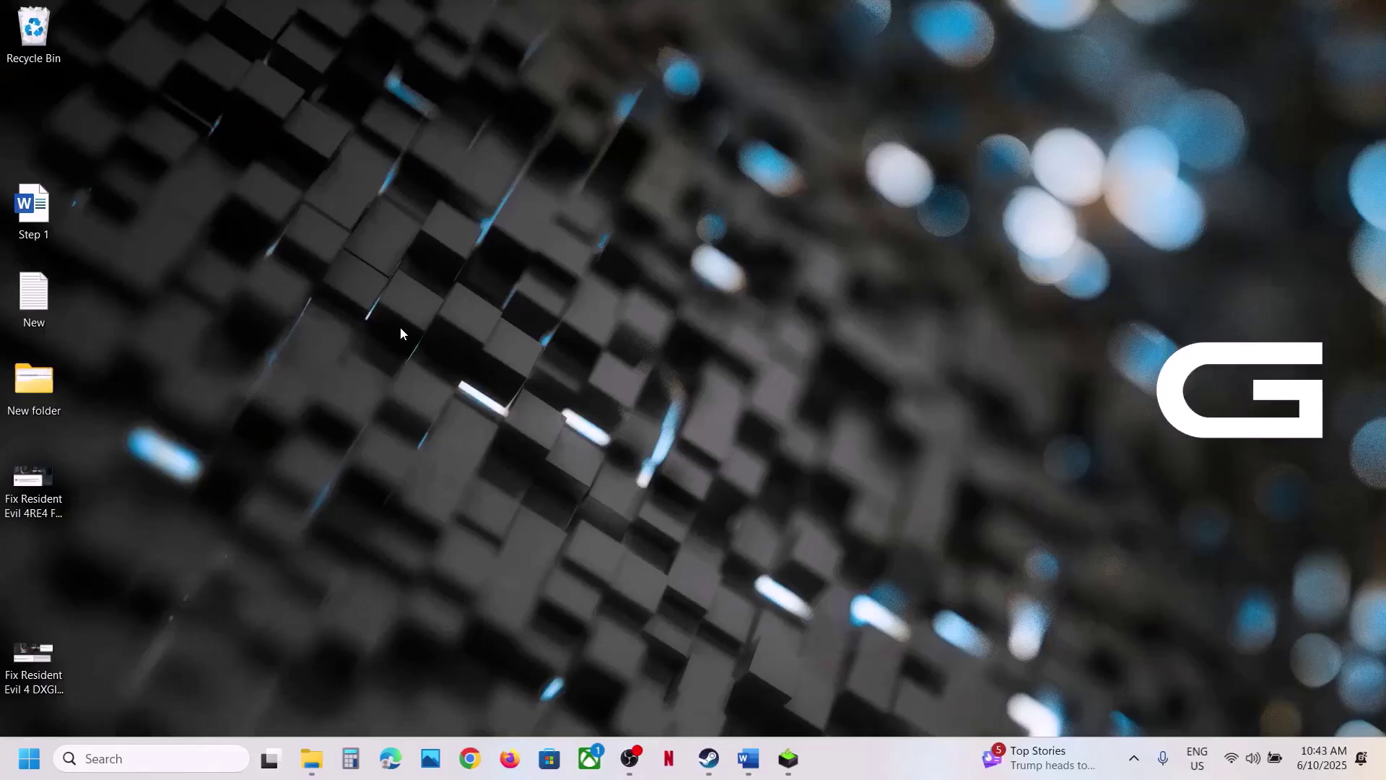
key("ctrl+v")
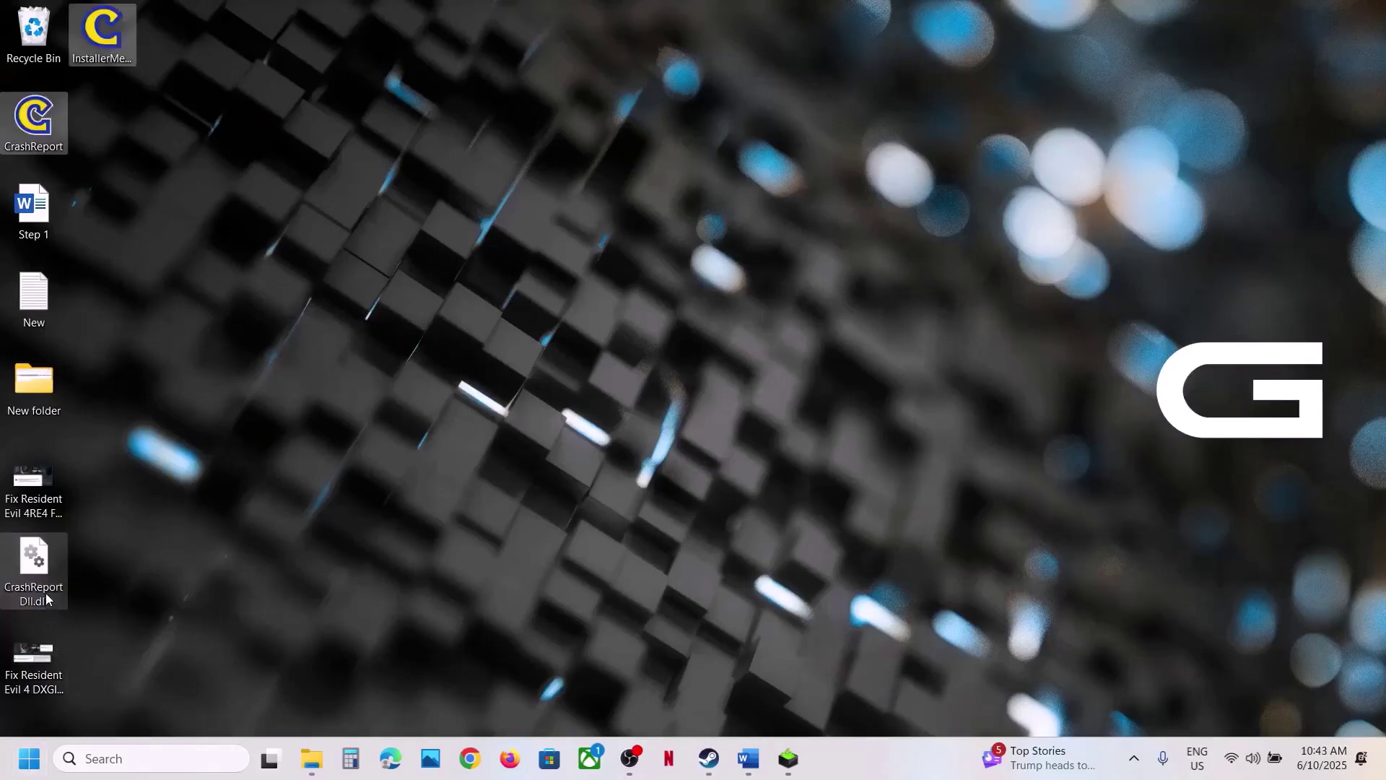
left_click_drag(47, 598, 458, 67)
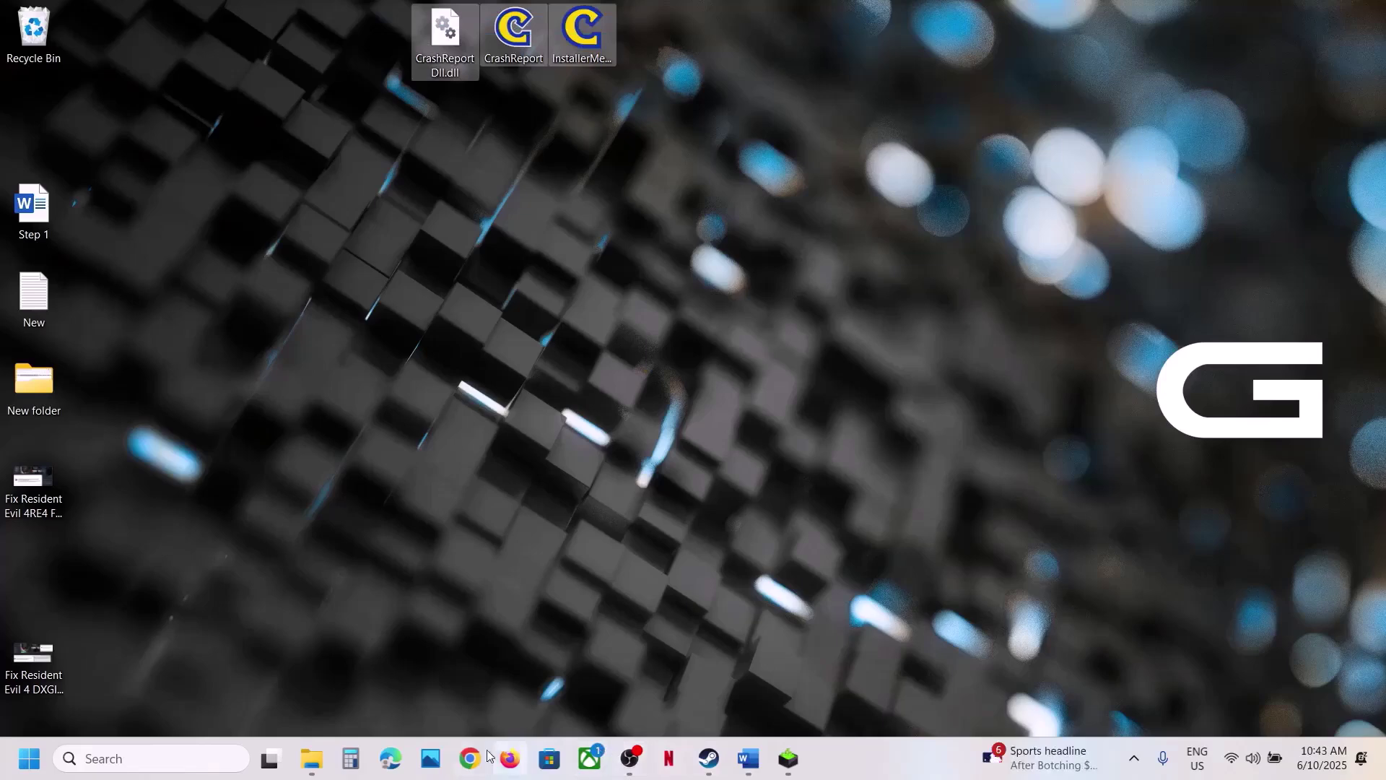
Step: View the Delete option for the three selected game files without applying it, and check their backup copies on the desktop
left_click(319, 769)
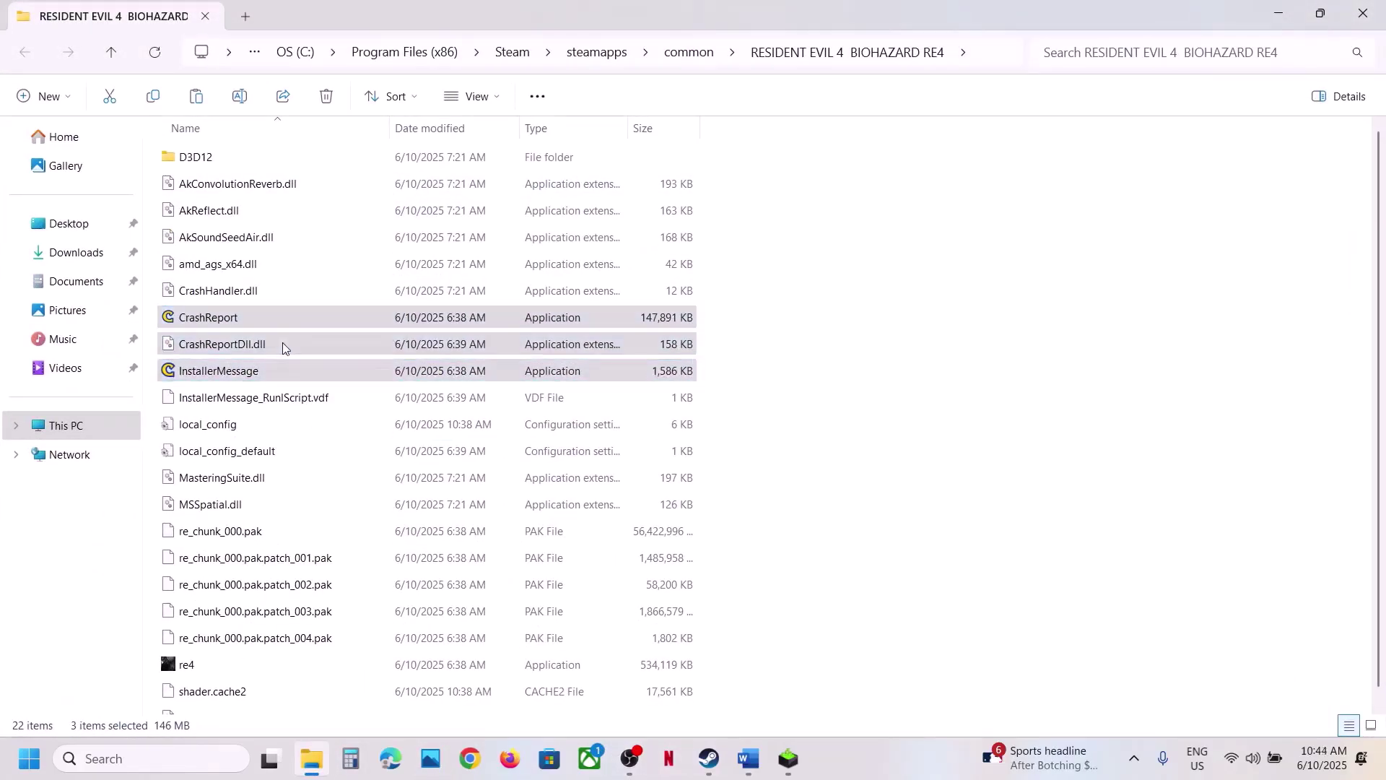
right_click(275, 347)
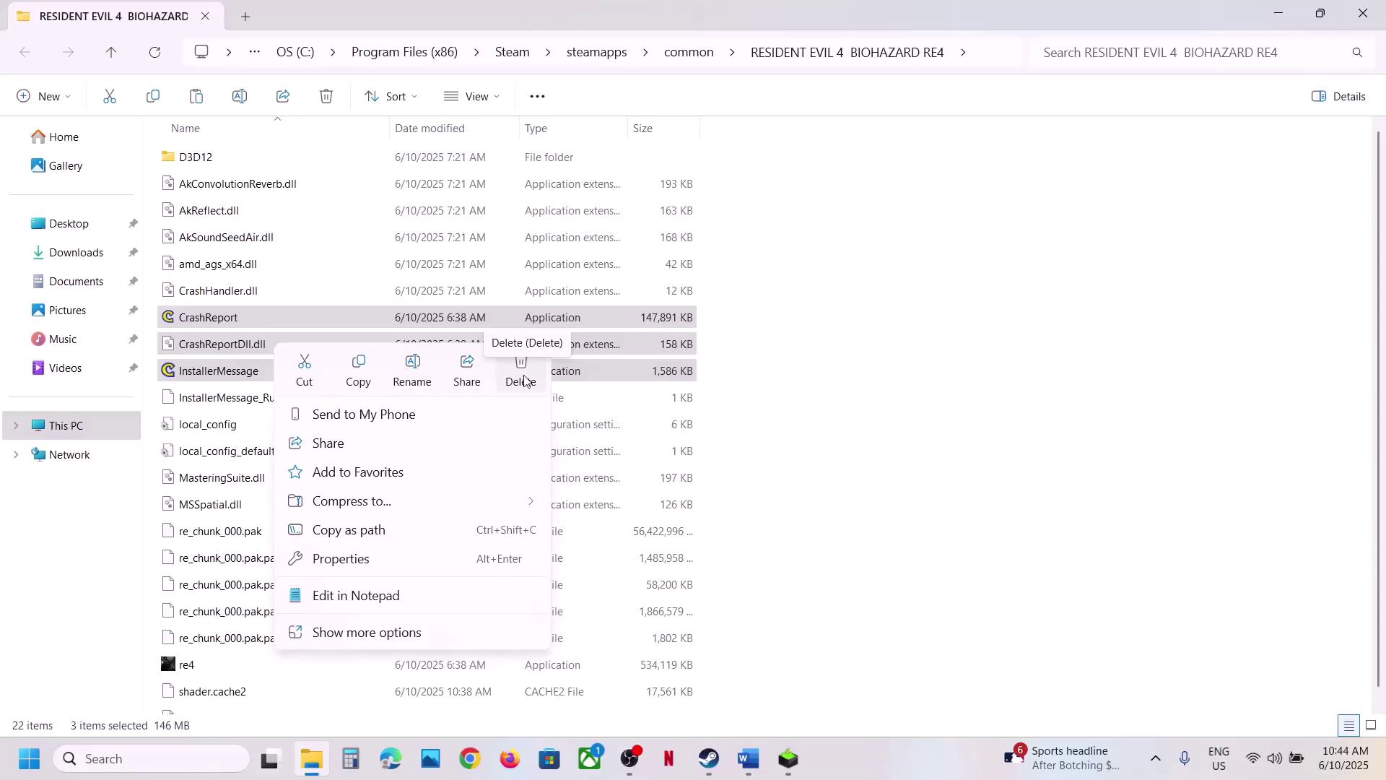
key("super+d")
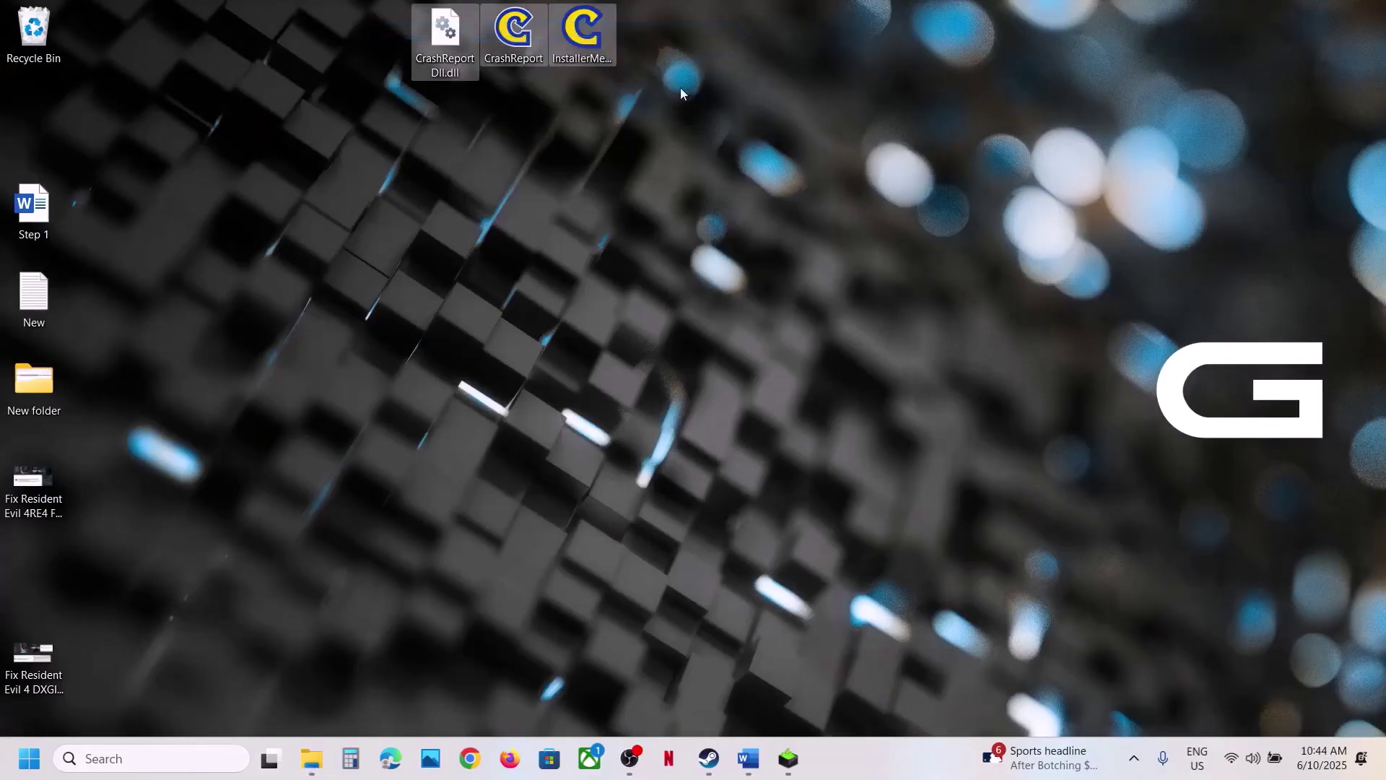
left_click(618, 245)
key("super+d")
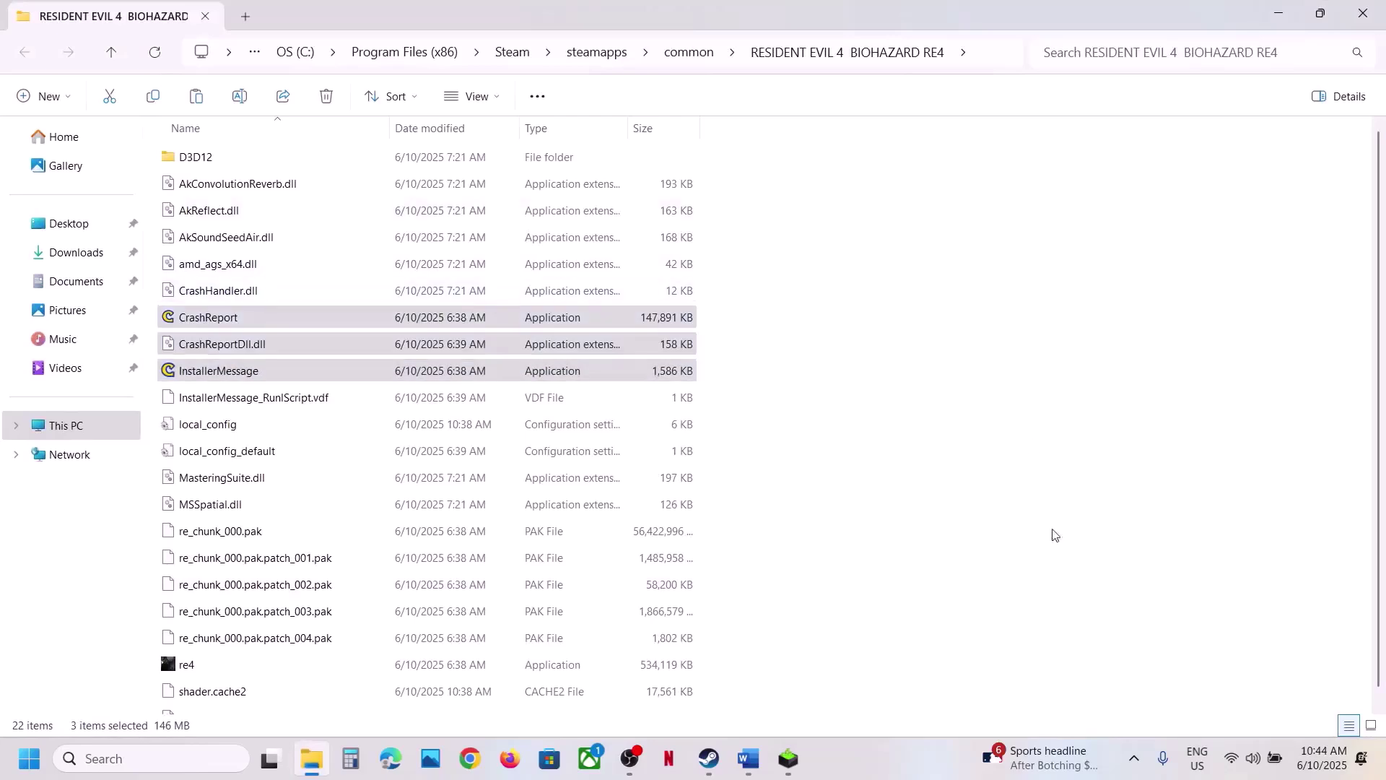
Step: Read the fallback instruction in the Word document, highlighting InstallerMessage_RunlScript.vdf, and return to the game folder
left_click(753, 773)
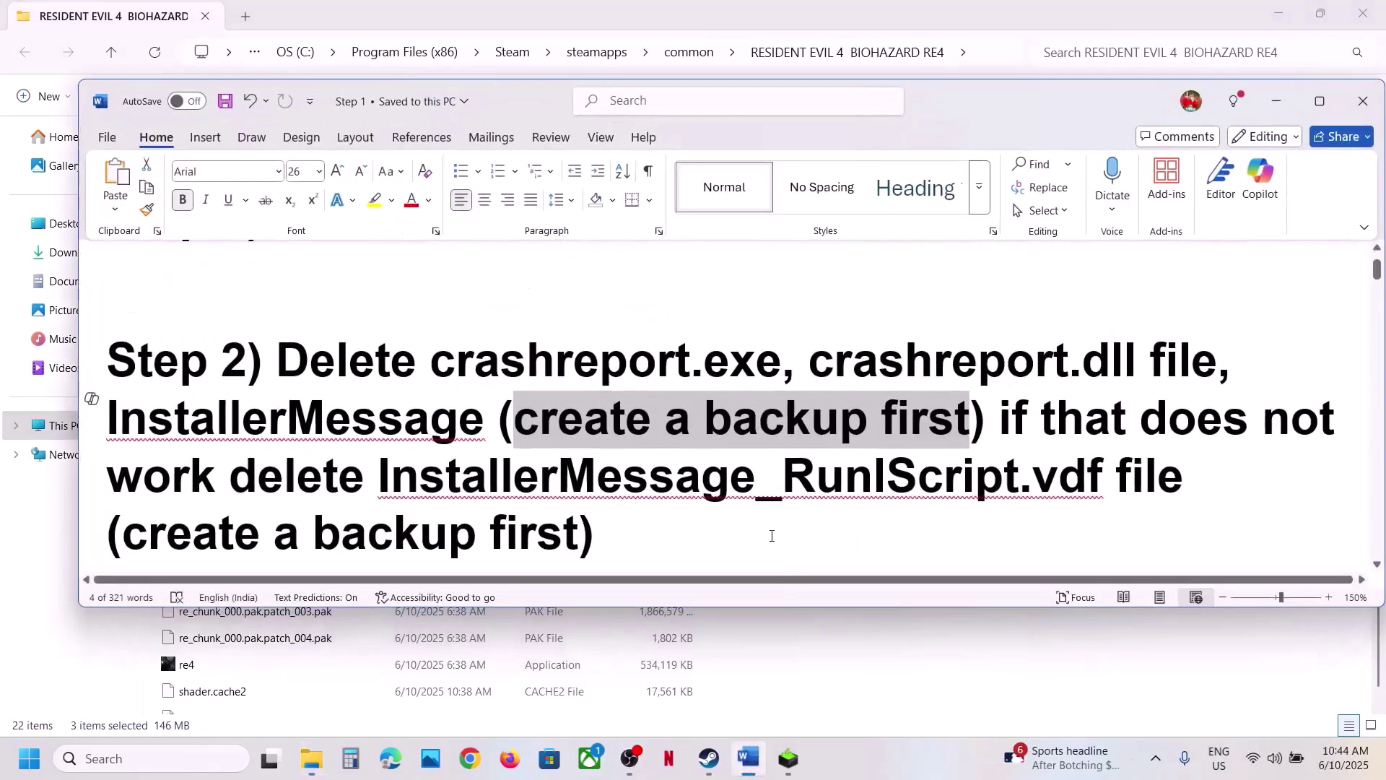
right_click(875, 488)
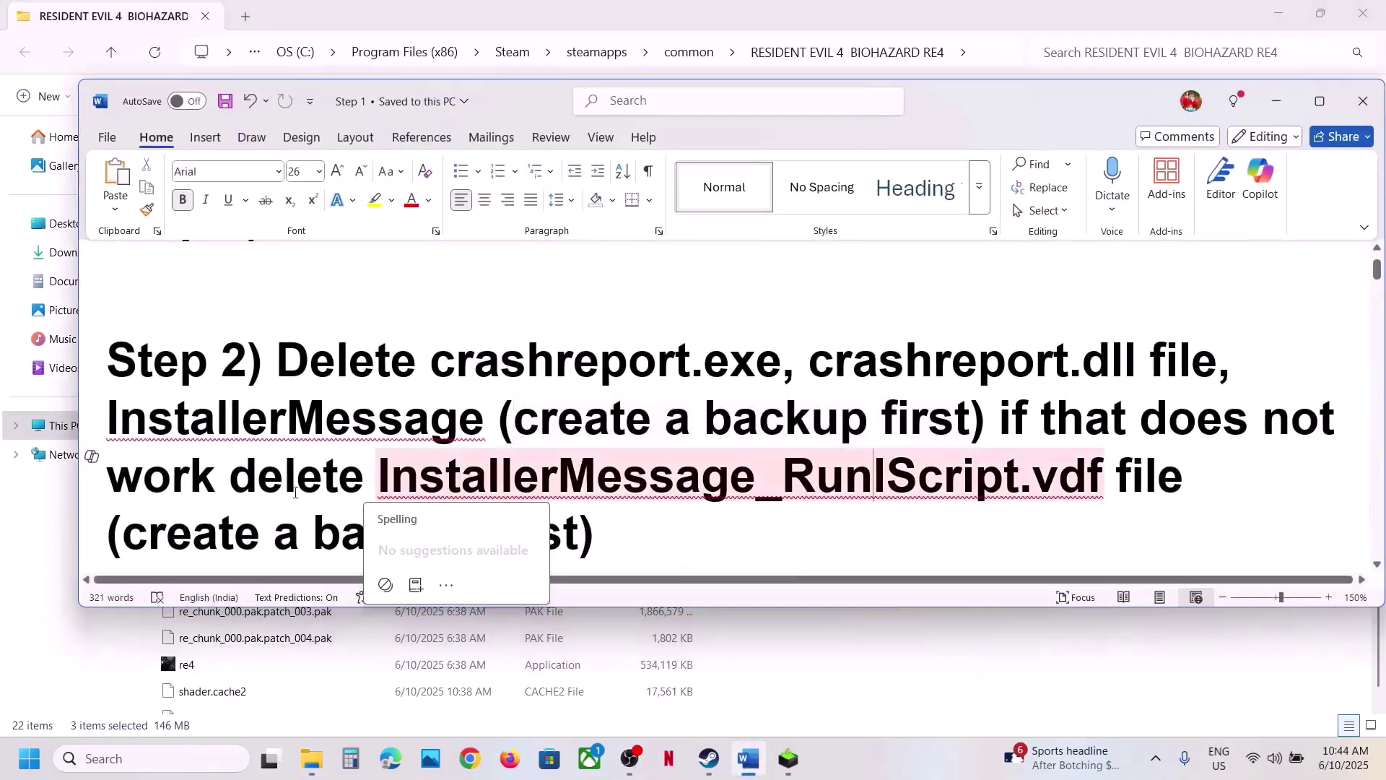
left_click(231, 477)
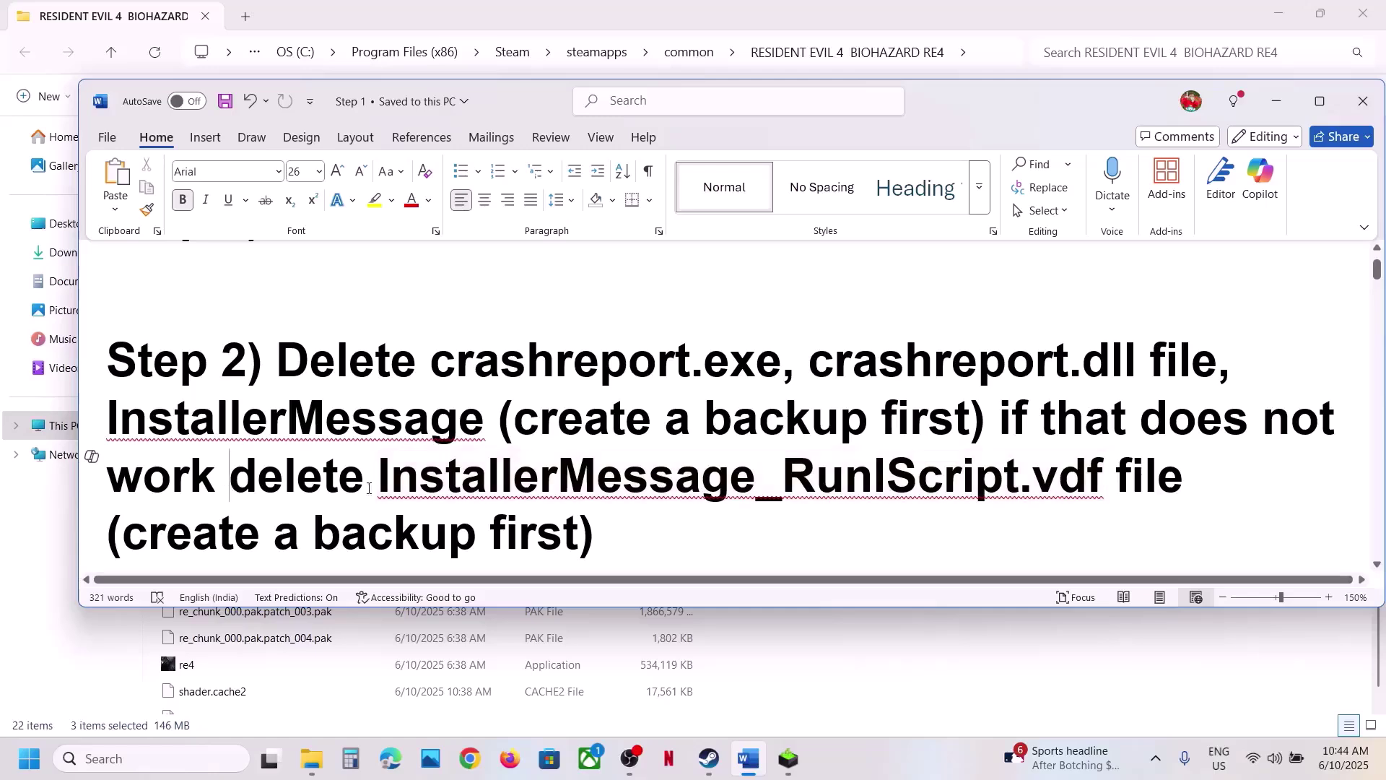
left_click_drag(377, 478, 1105, 478)
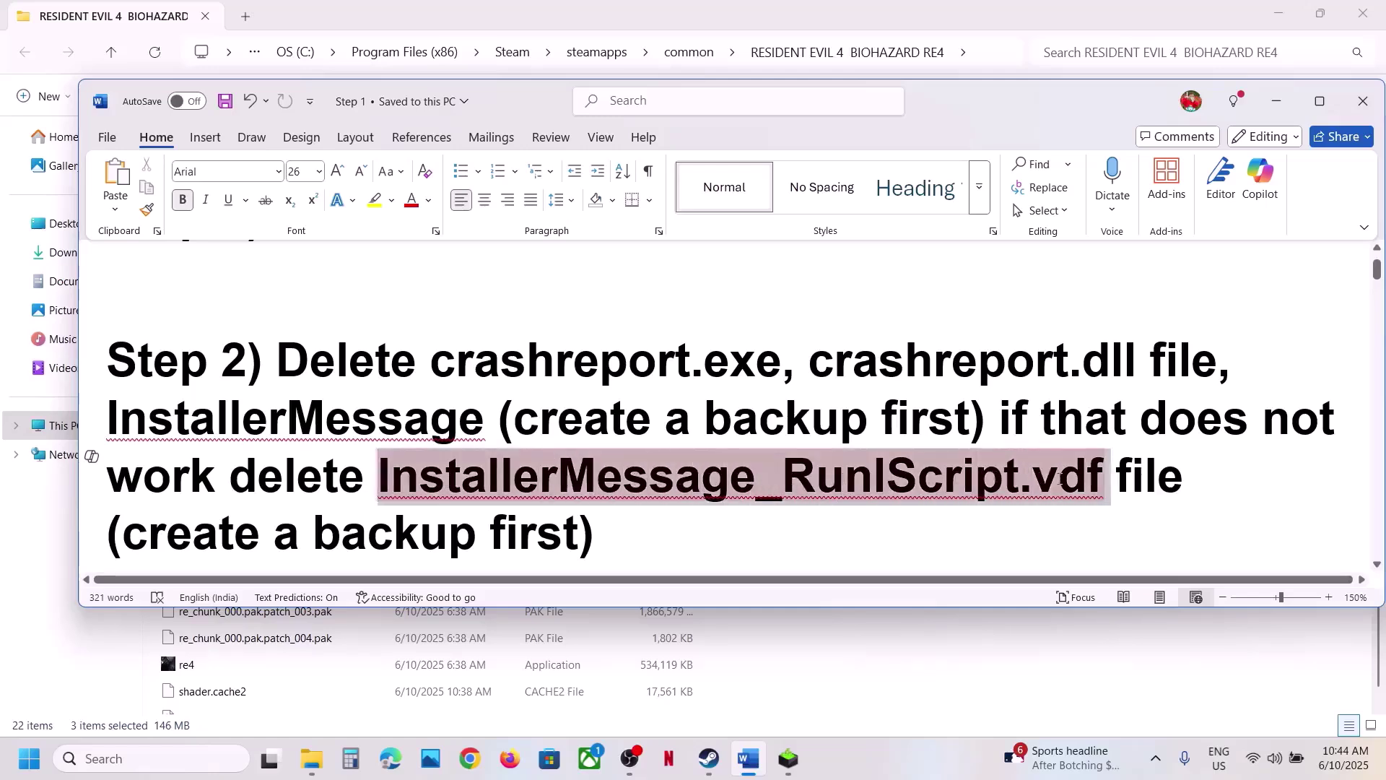
left_click(1276, 101)
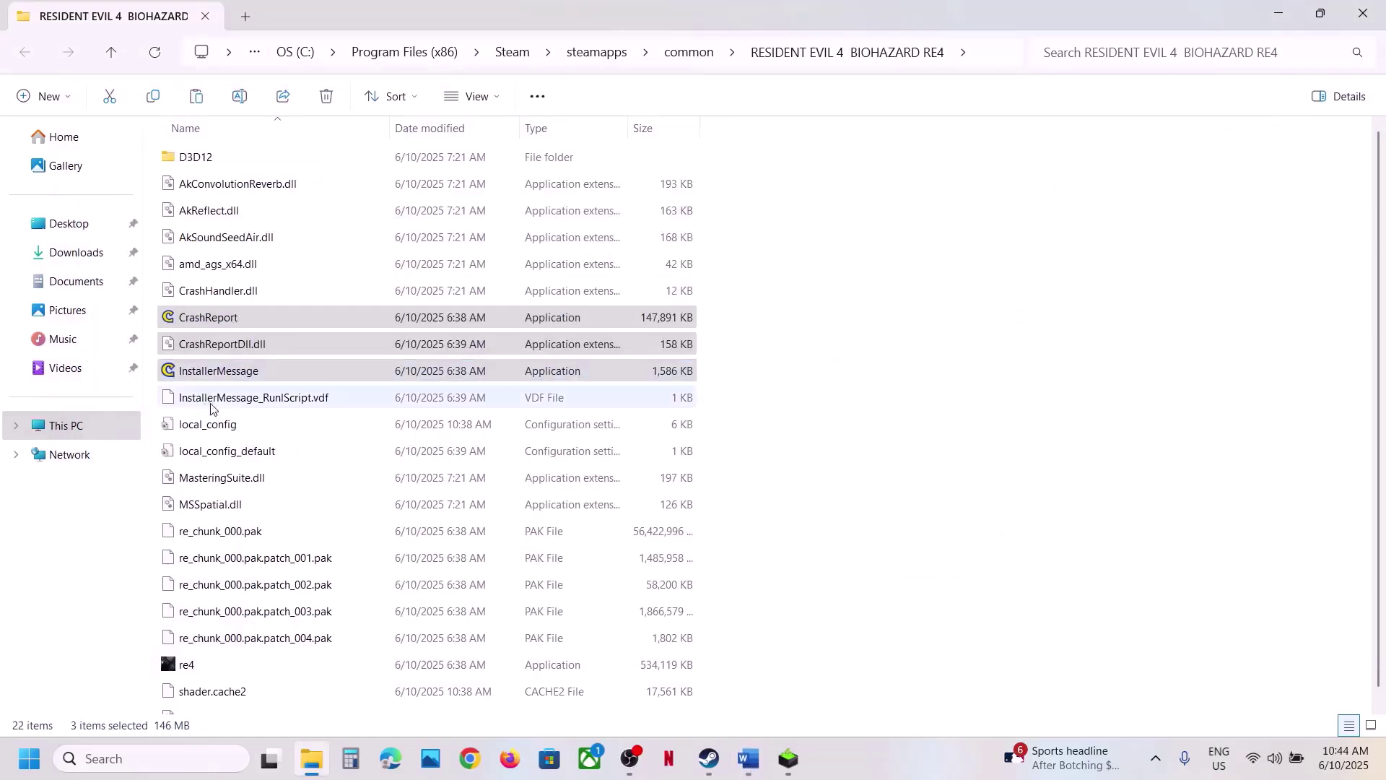
Step: Back up InstallerMessage_RunlScript.vdf by copying it to the desktop, and place the copy beside the other backups
left_click(257, 405)
right_click(241, 404)
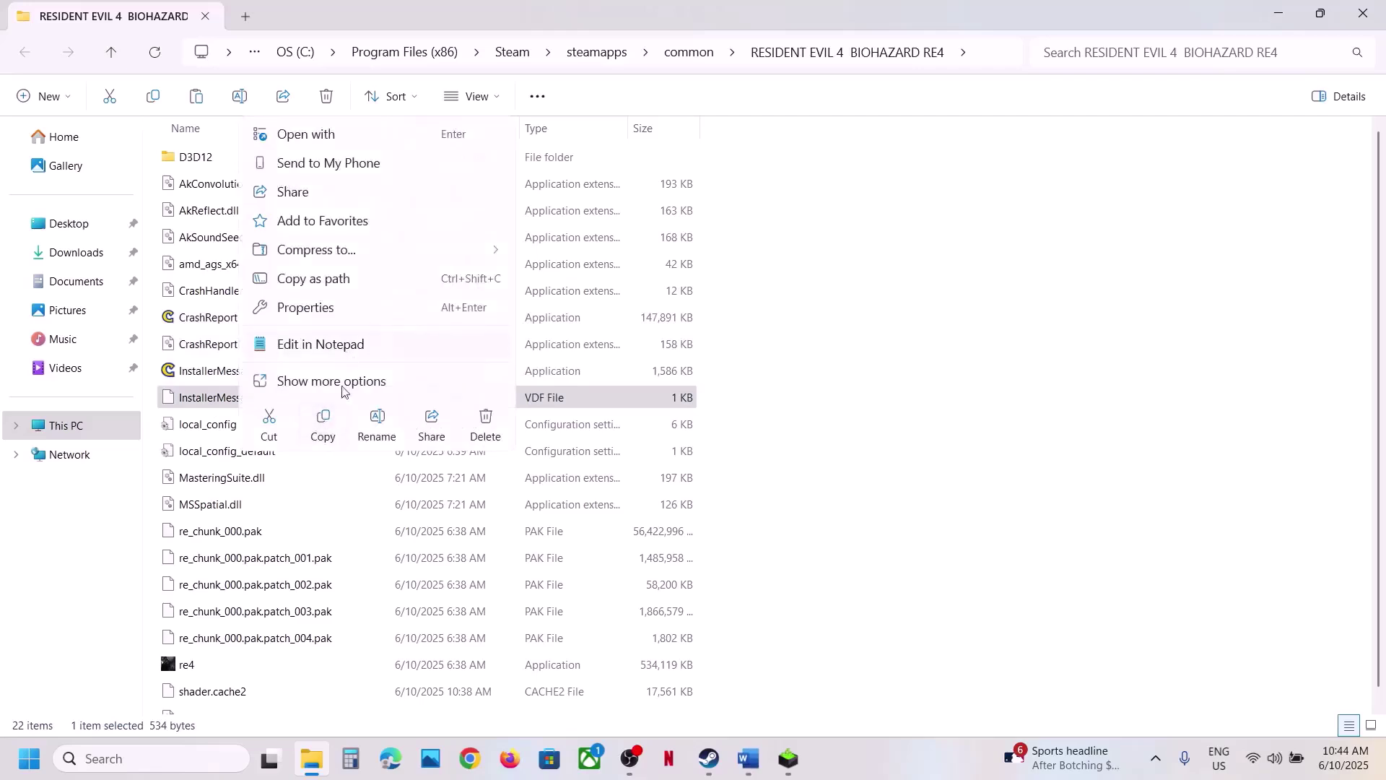
left_click(334, 417)
key("super+d")
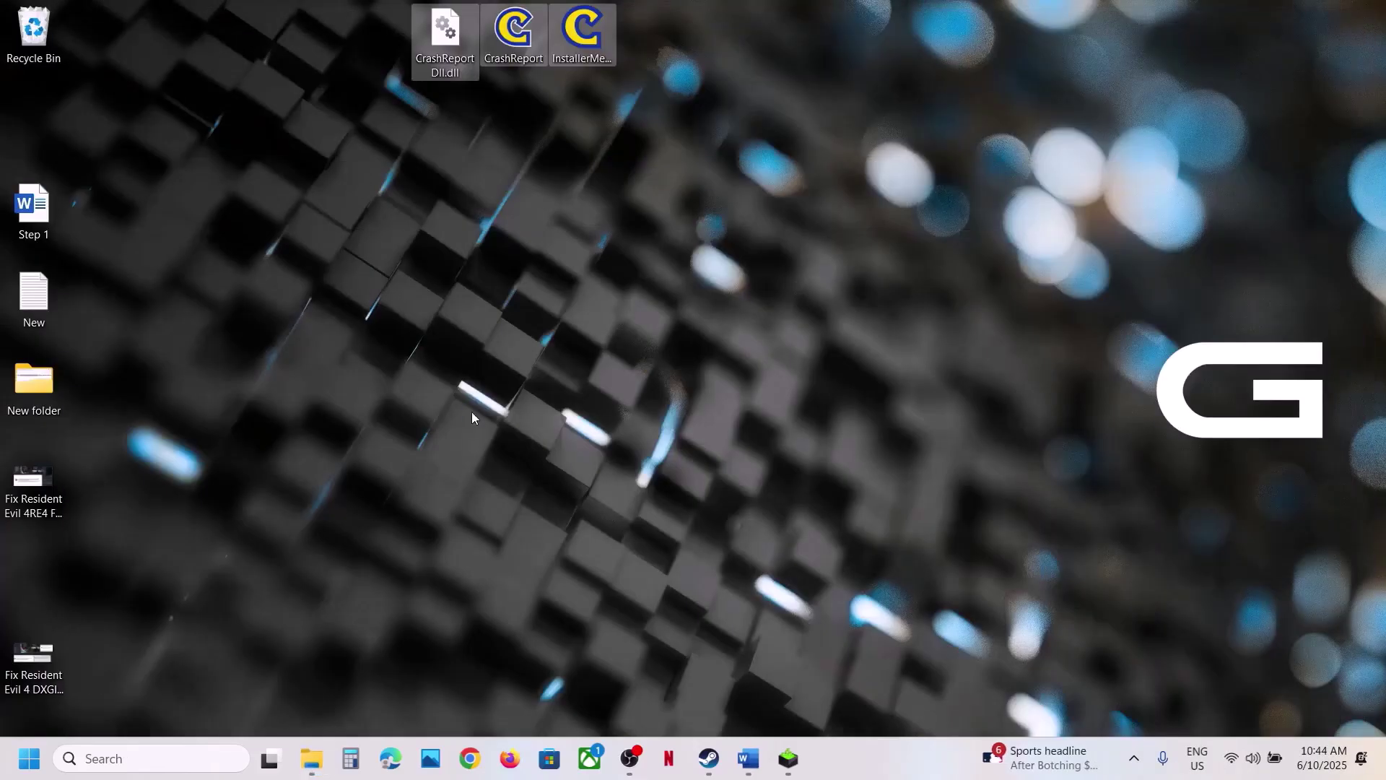
key("ctrl+v")
left_click_drag(52, 160, 643, 41)
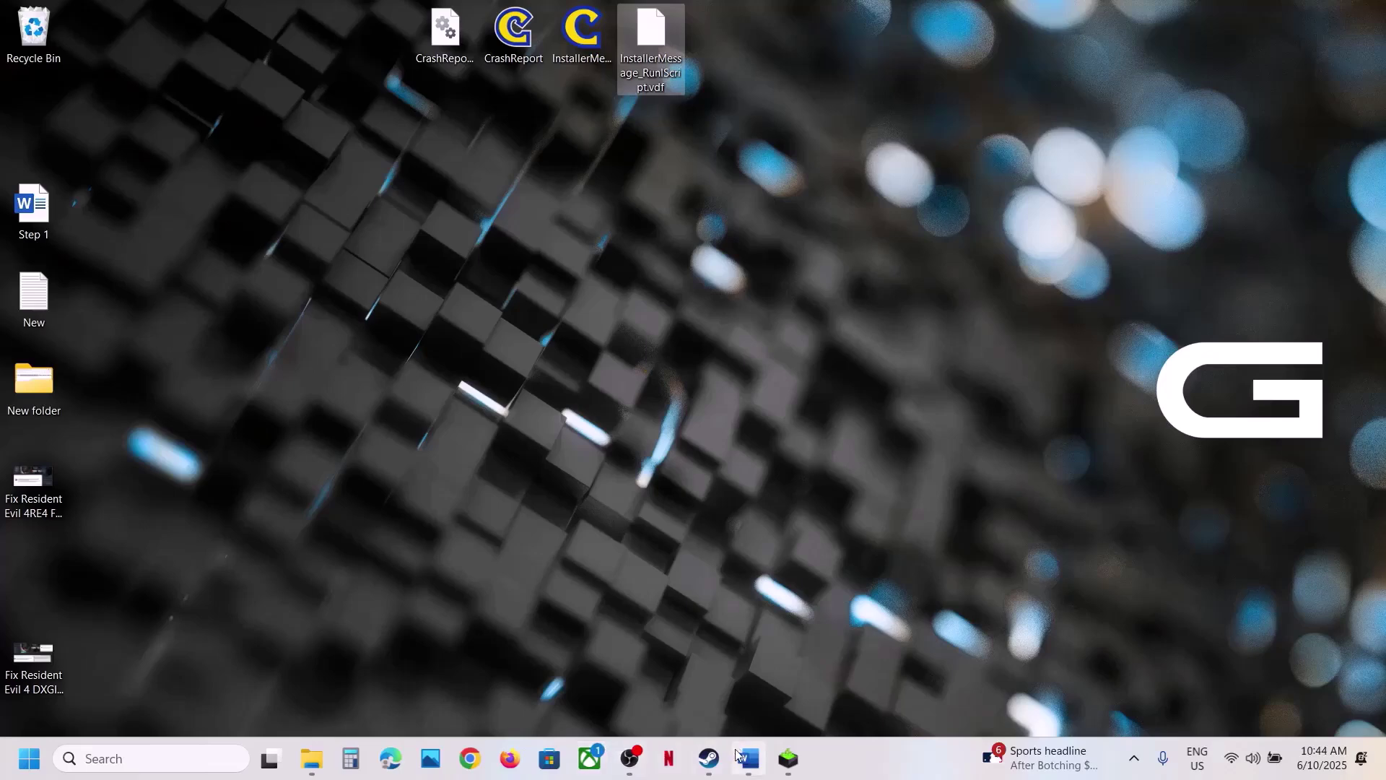
Step: Return to the game folder and view the Delete option for InstallerMessage_RunlScript.vdf, leaving the file in place
left_click(312, 758)
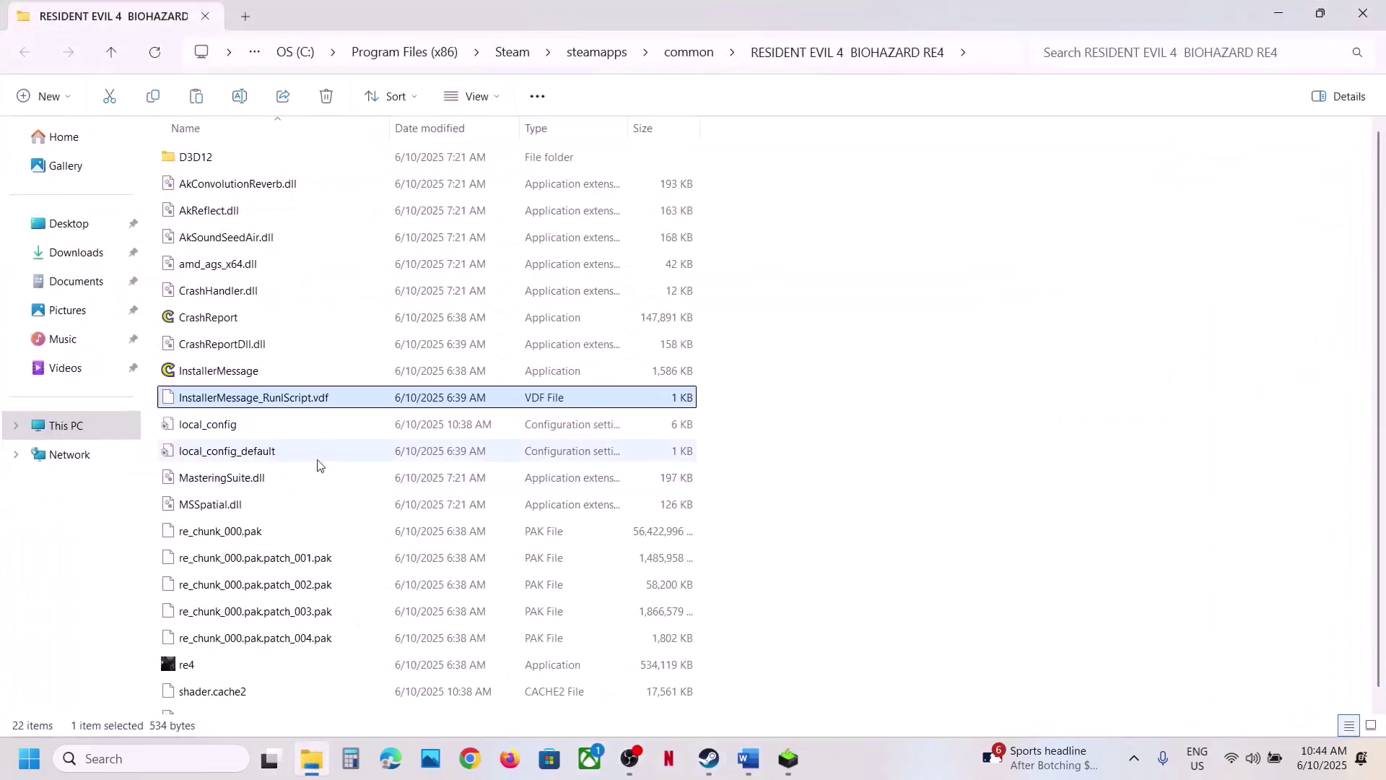
right_click(261, 399)
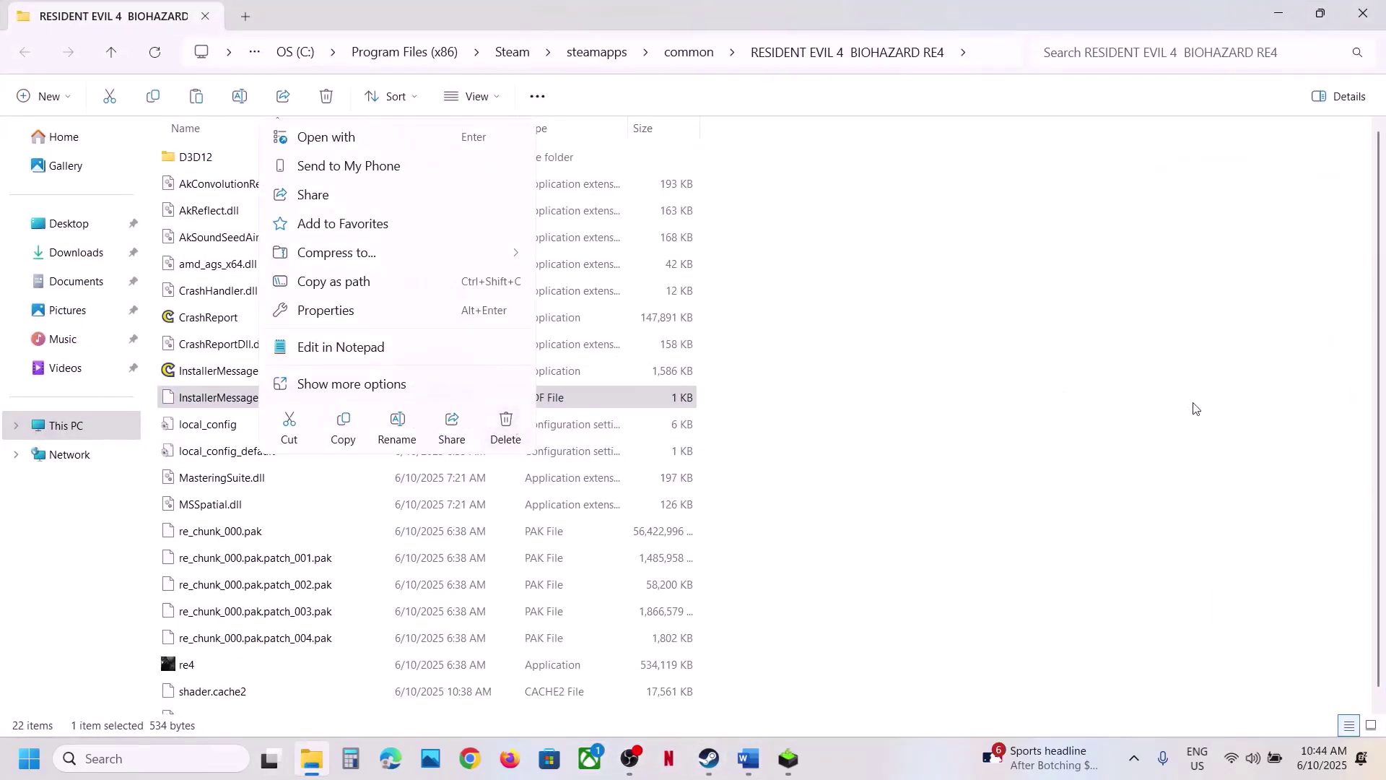
left_click(1183, 444)
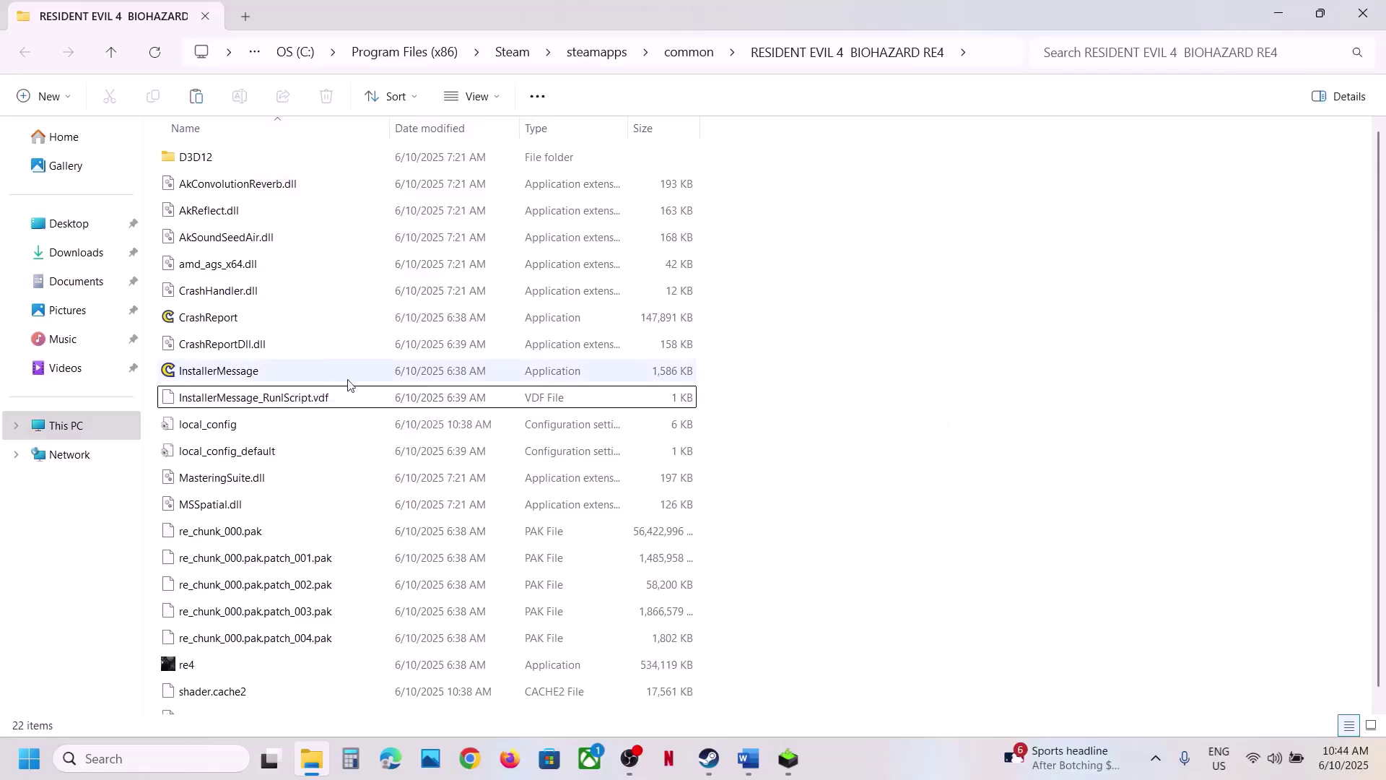
Step: Check the four backed-up game files on the desktop by selecting them together, and switch to Steam
key("super+d")
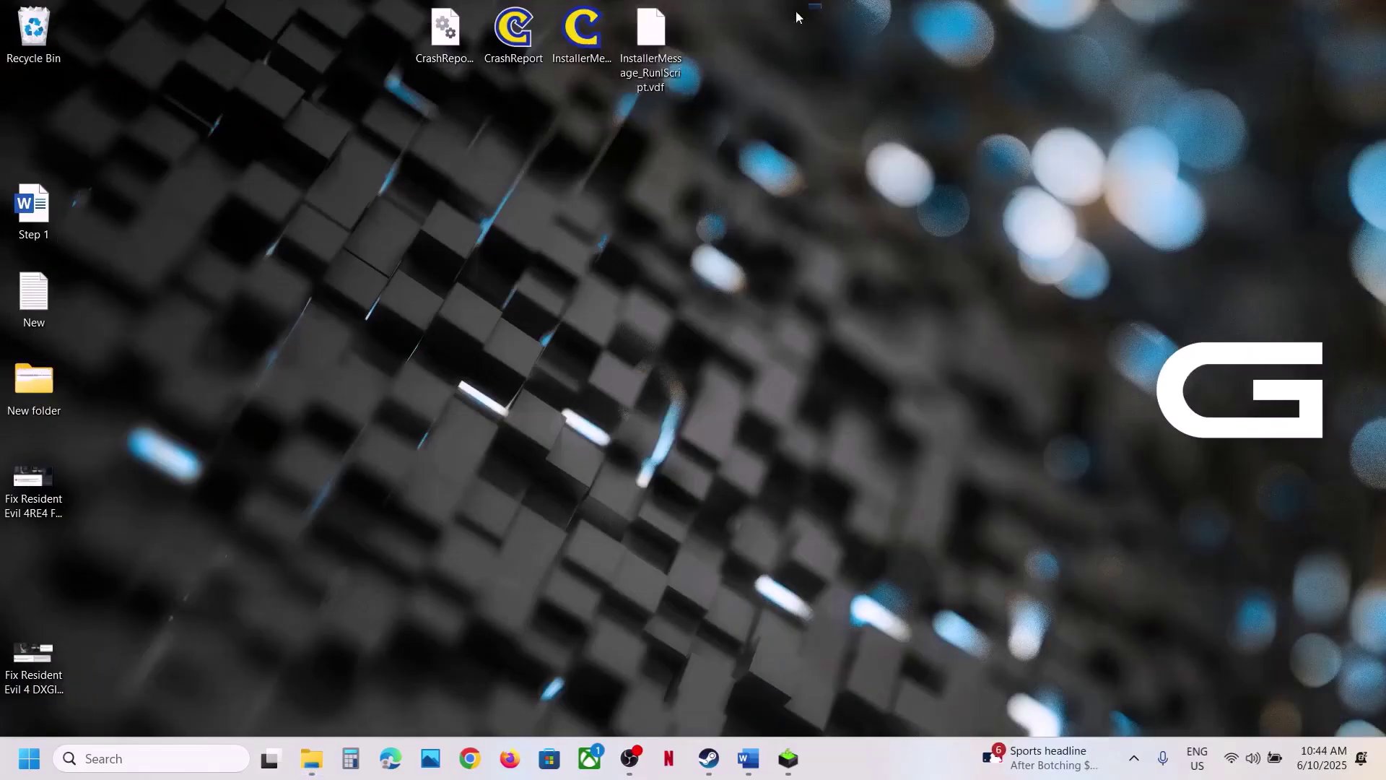
left_click_drag(821, 3, 383, 40)
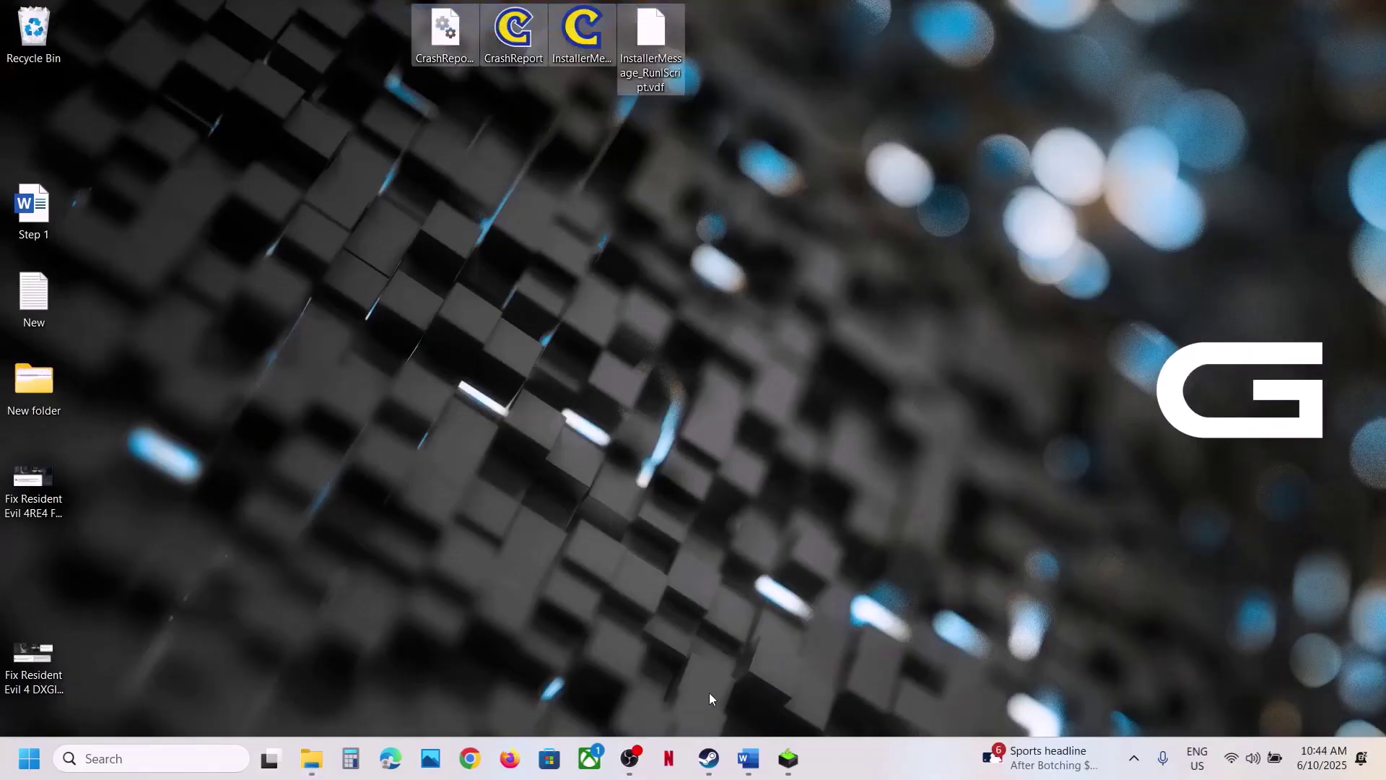
left_click(709, 758)
Step: Read step 3 in the Word document, highlighting the words "Roll back graphics driver"
left_click(748, 757)
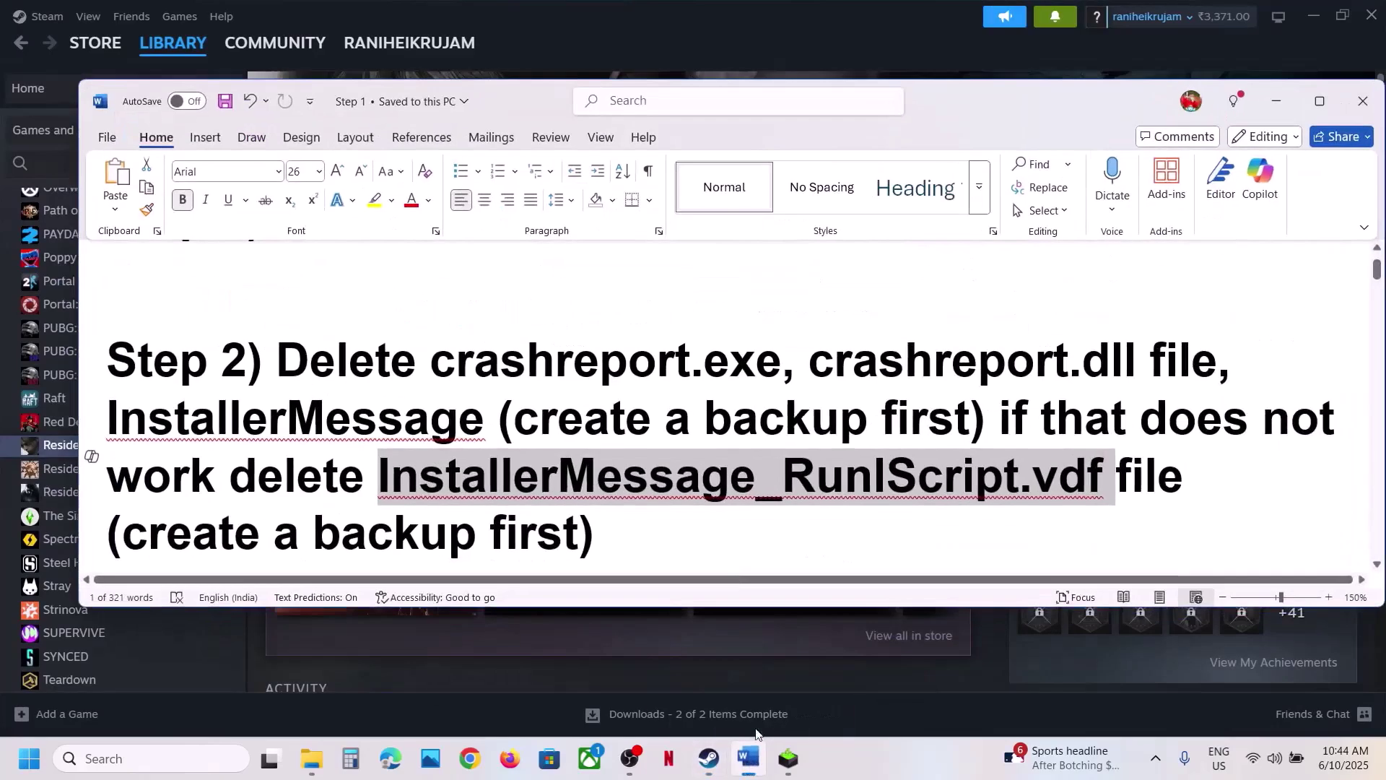
scroll(568, 524, "down", 3)
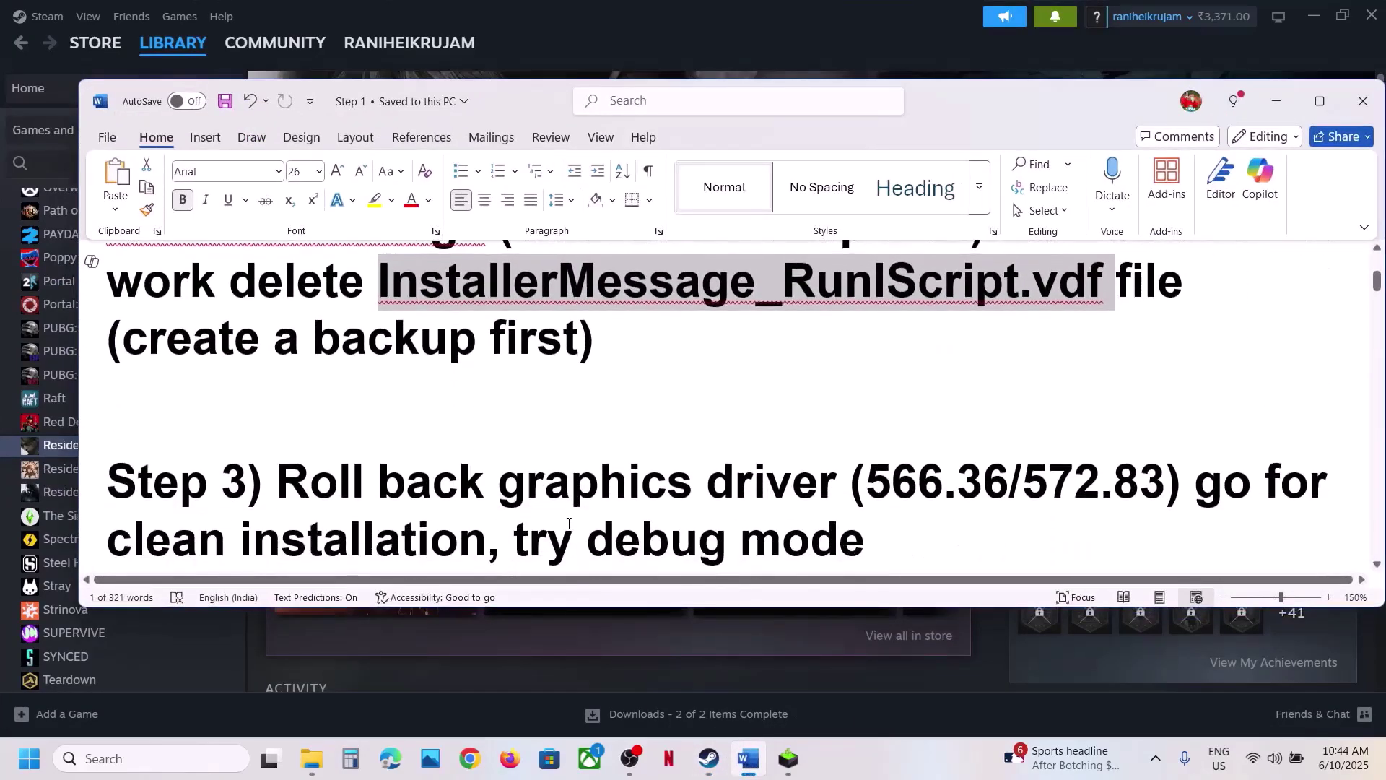
scroll(568, 524, "down", 2)
scroll(569, 523, "up", 1)
left_click_drag(277, 418, 763, 420)
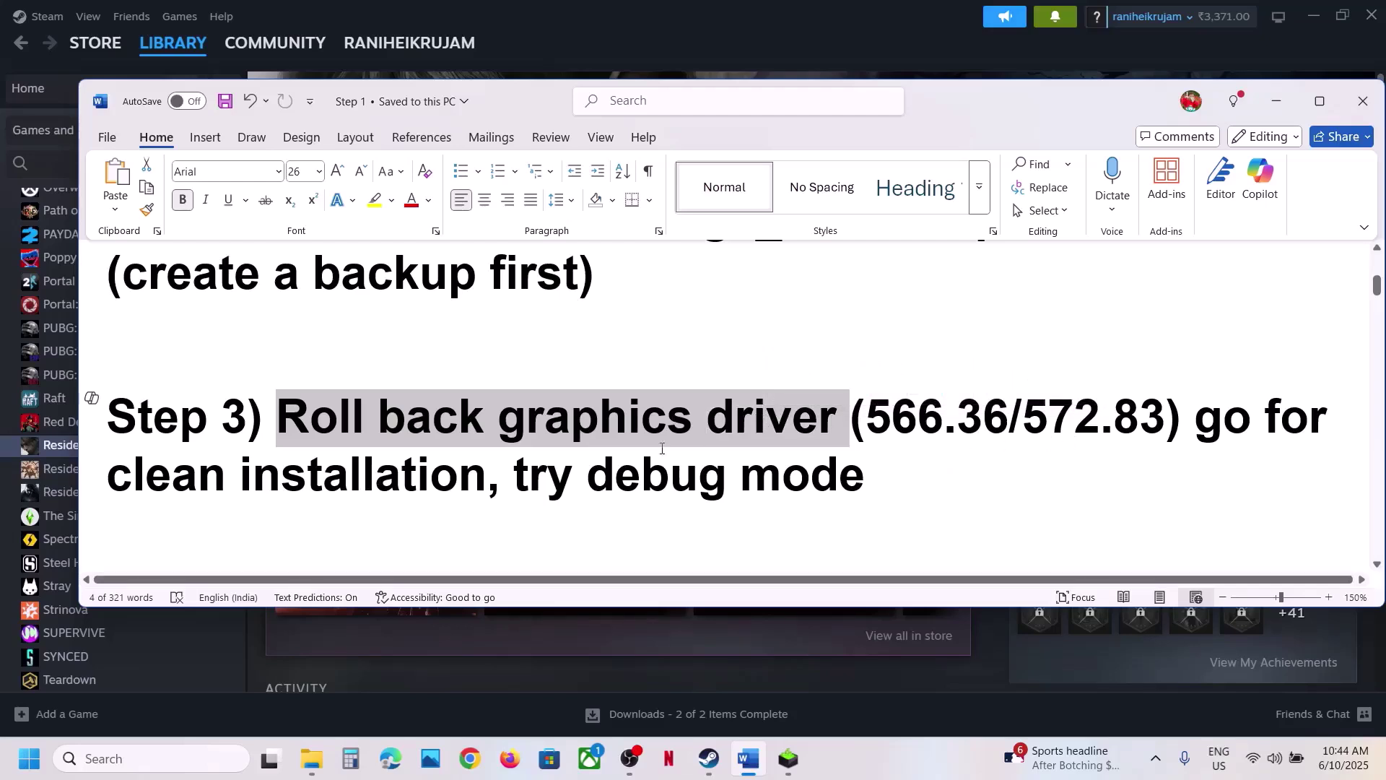
scroll(662, 448, "down", 12)
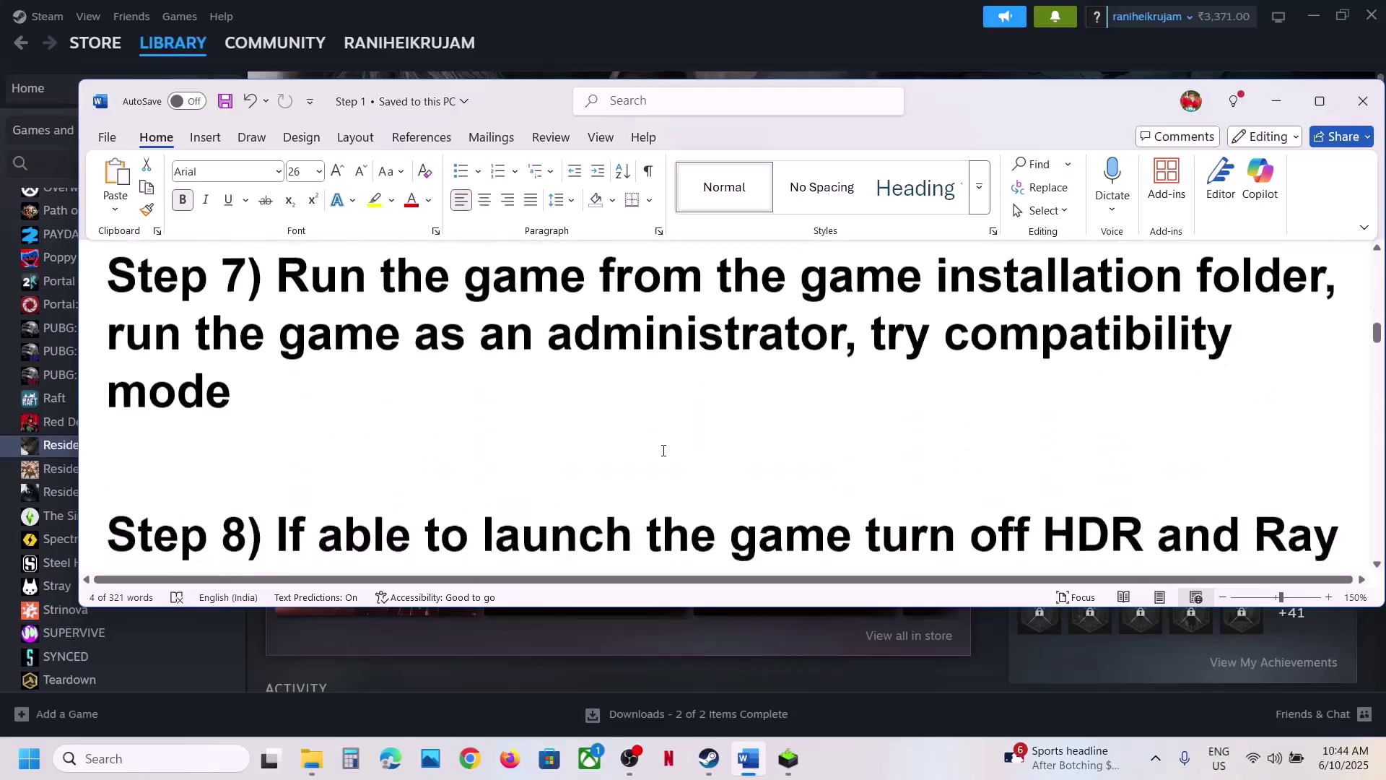
scroll(662, 450, "down", 15)
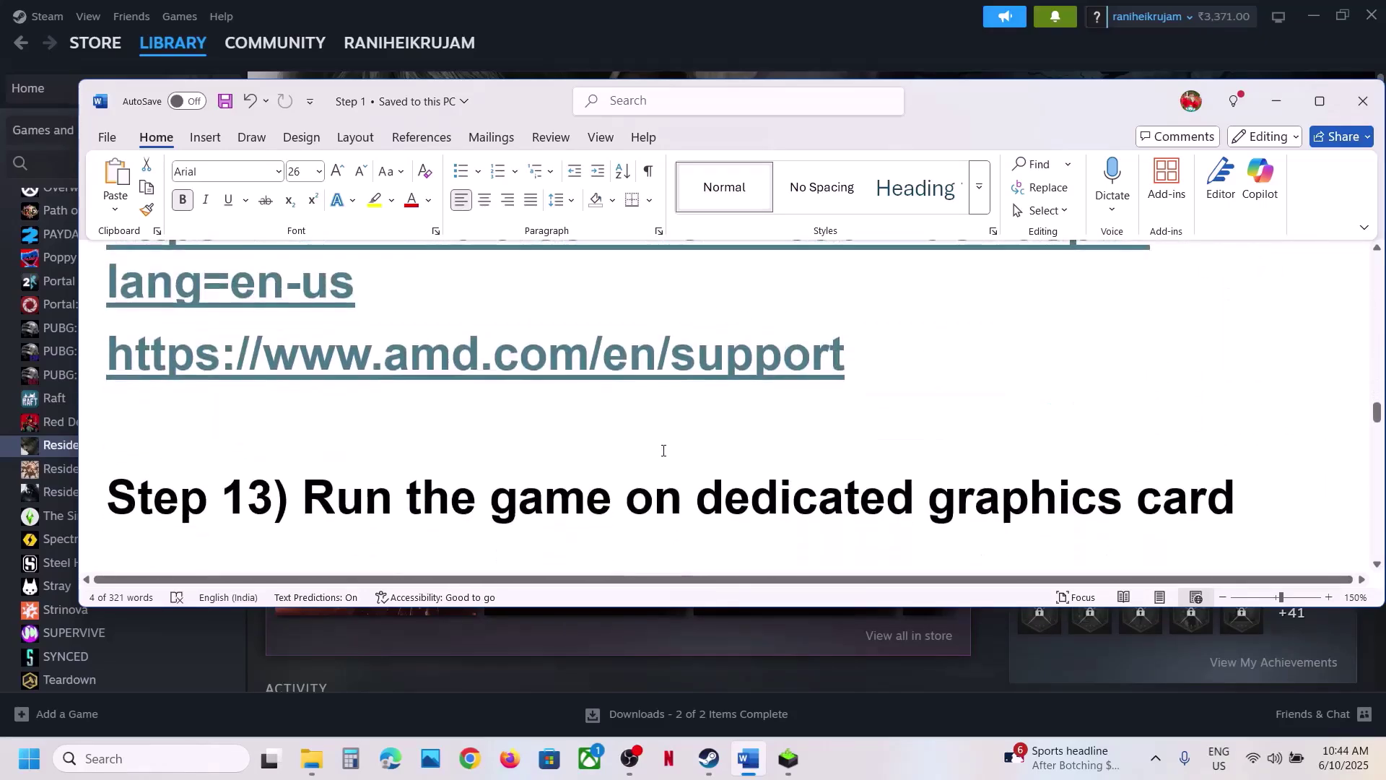
scroll(662, 449, "up", 2)
triple_click(353, 402)
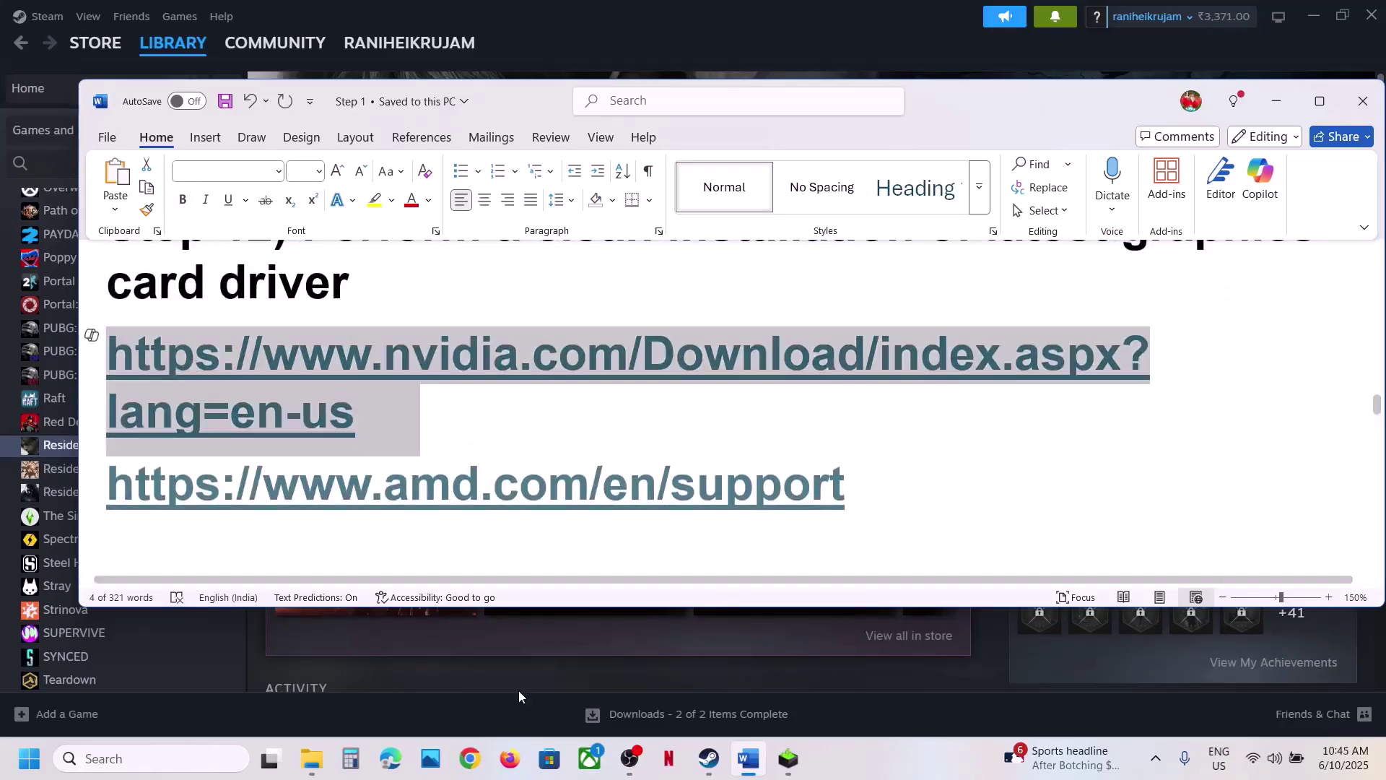
type("https://www.nvidia.com/Download/index.aspx?lang=en-us")
key("Return")
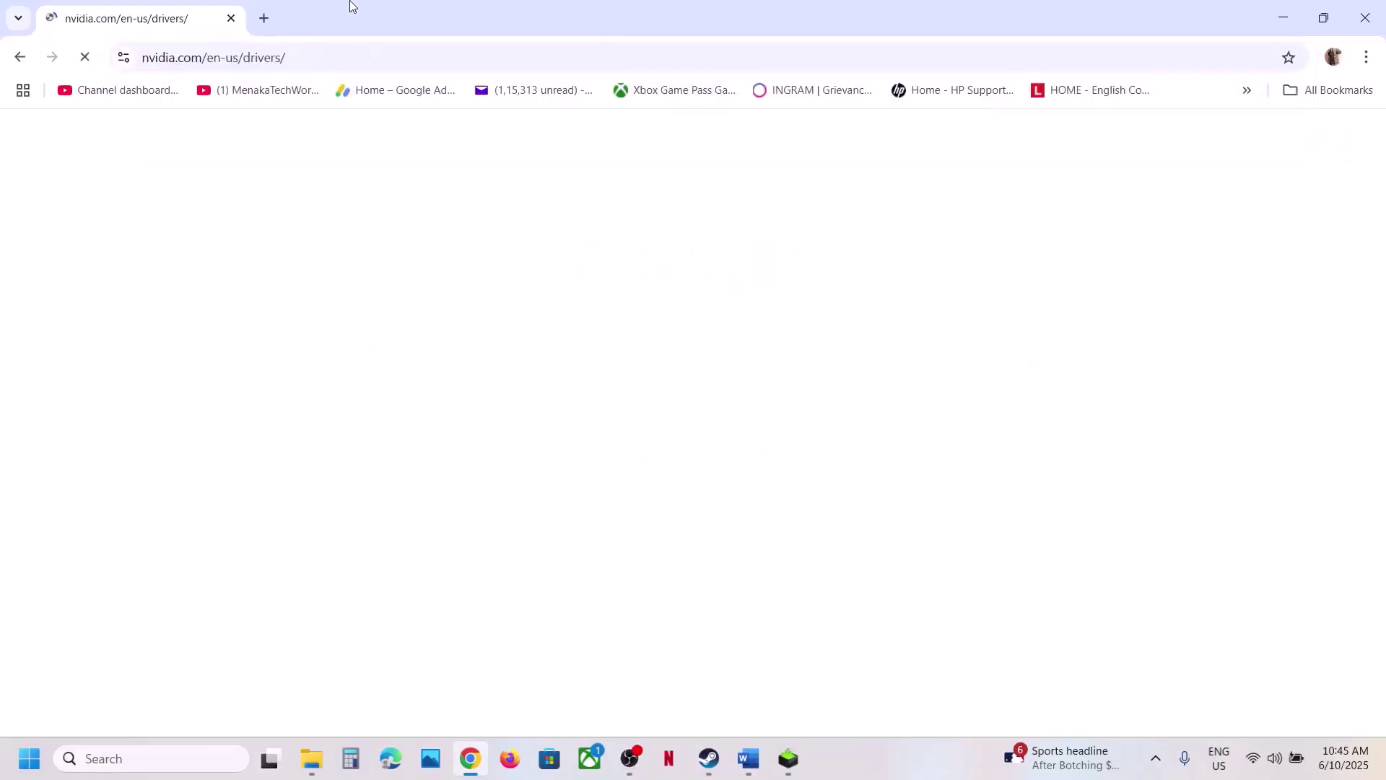
Step: Run the manual driver search for the GeForce RTX 3050 Laptop GPU with Windows 11 and English (US)
scroll(412, 508, "down", 3)
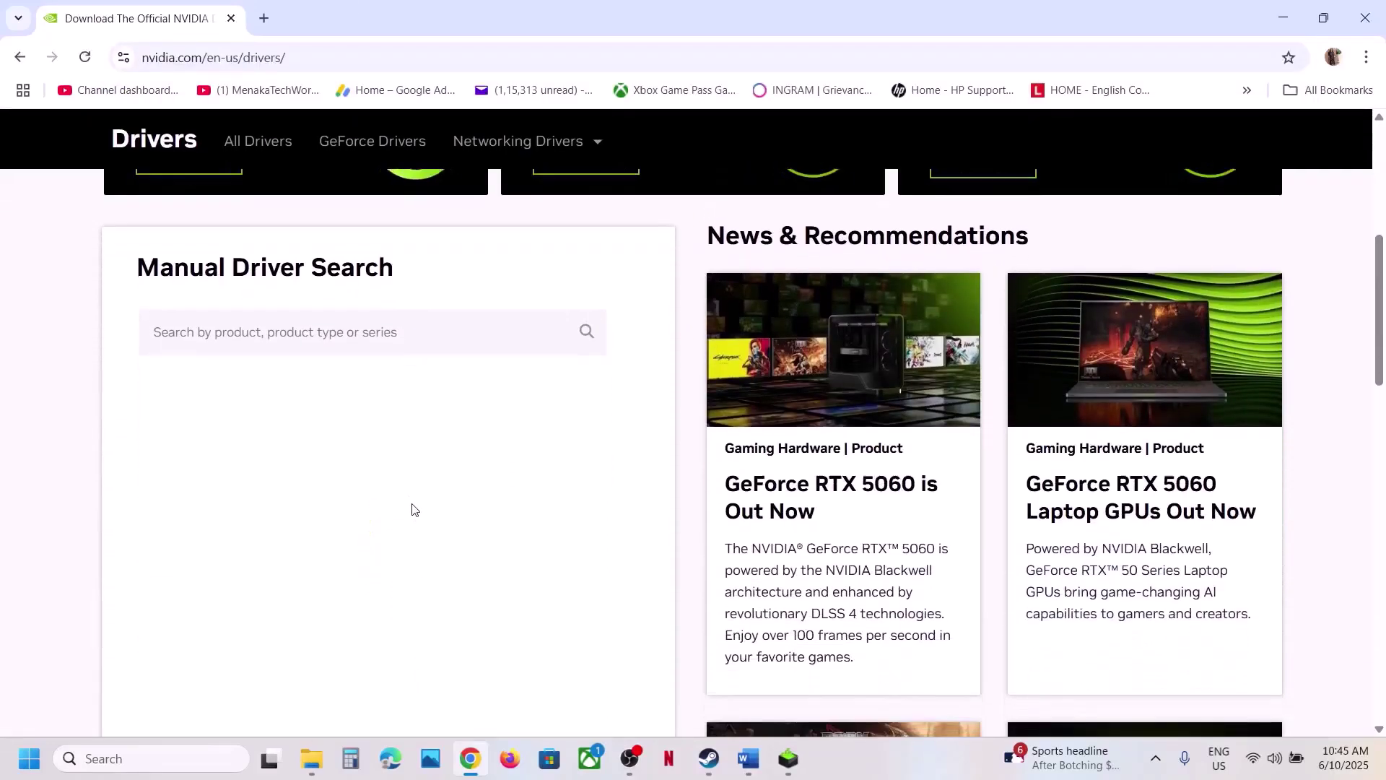
scroll(245, 477, "down", 1)
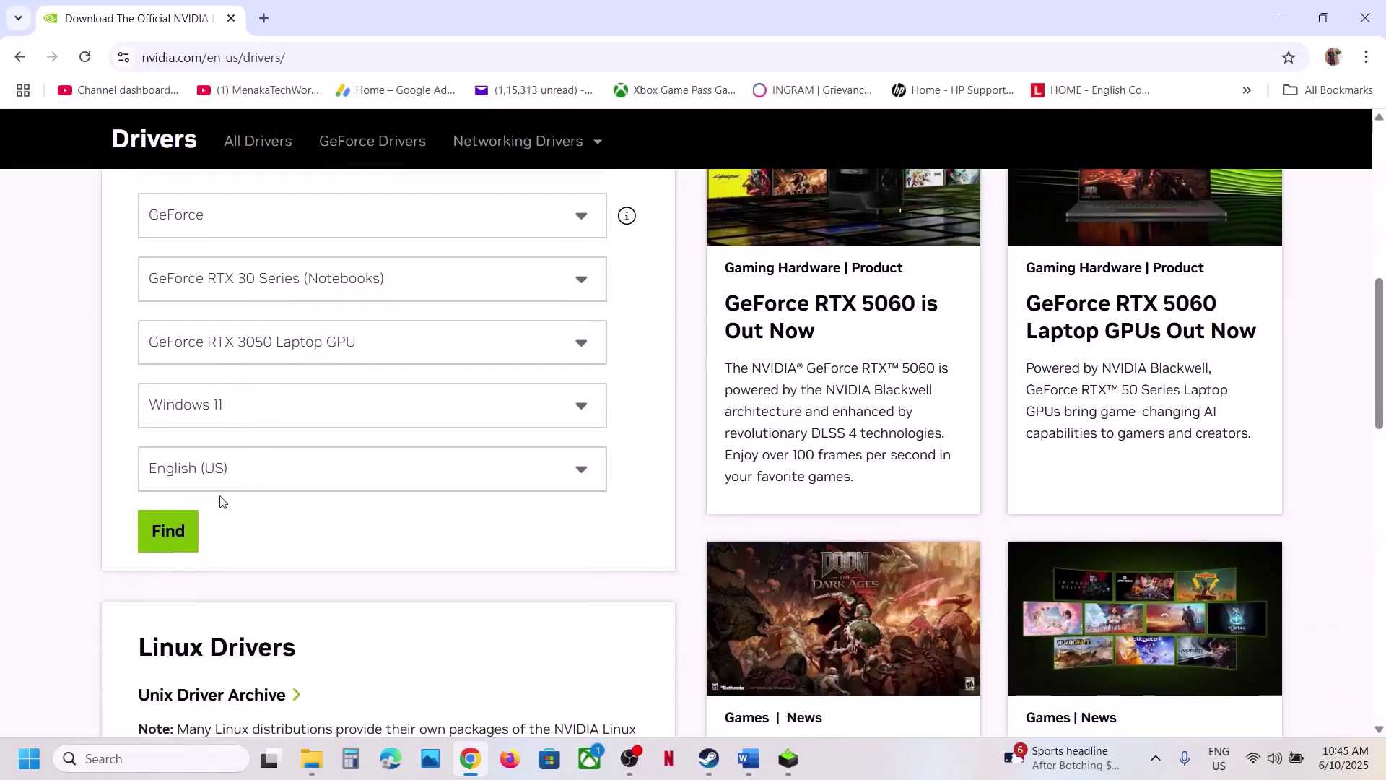
left_click(189, 535)
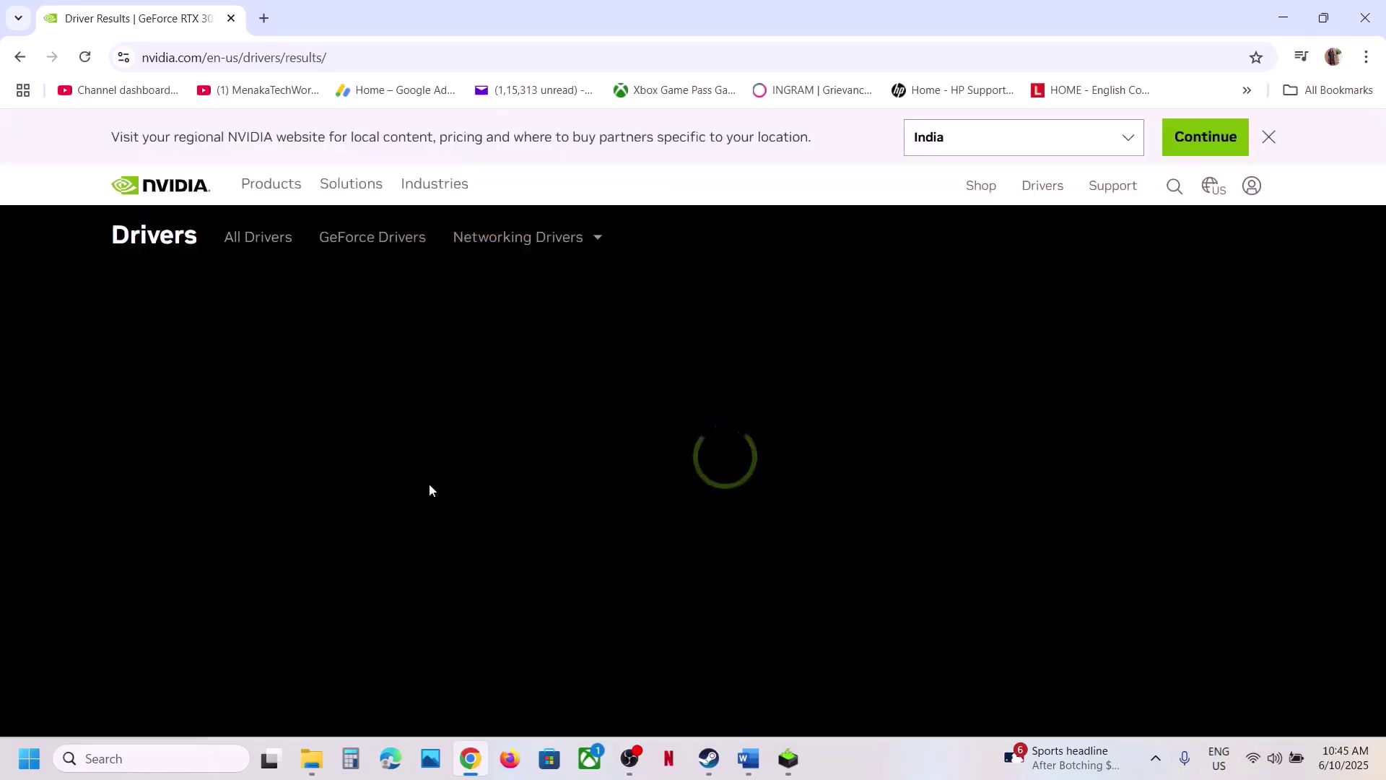
Step: Expand the list of more driver versions below the Game Ready and Studio results and browse it
scroll(423, 501, "down", 10)
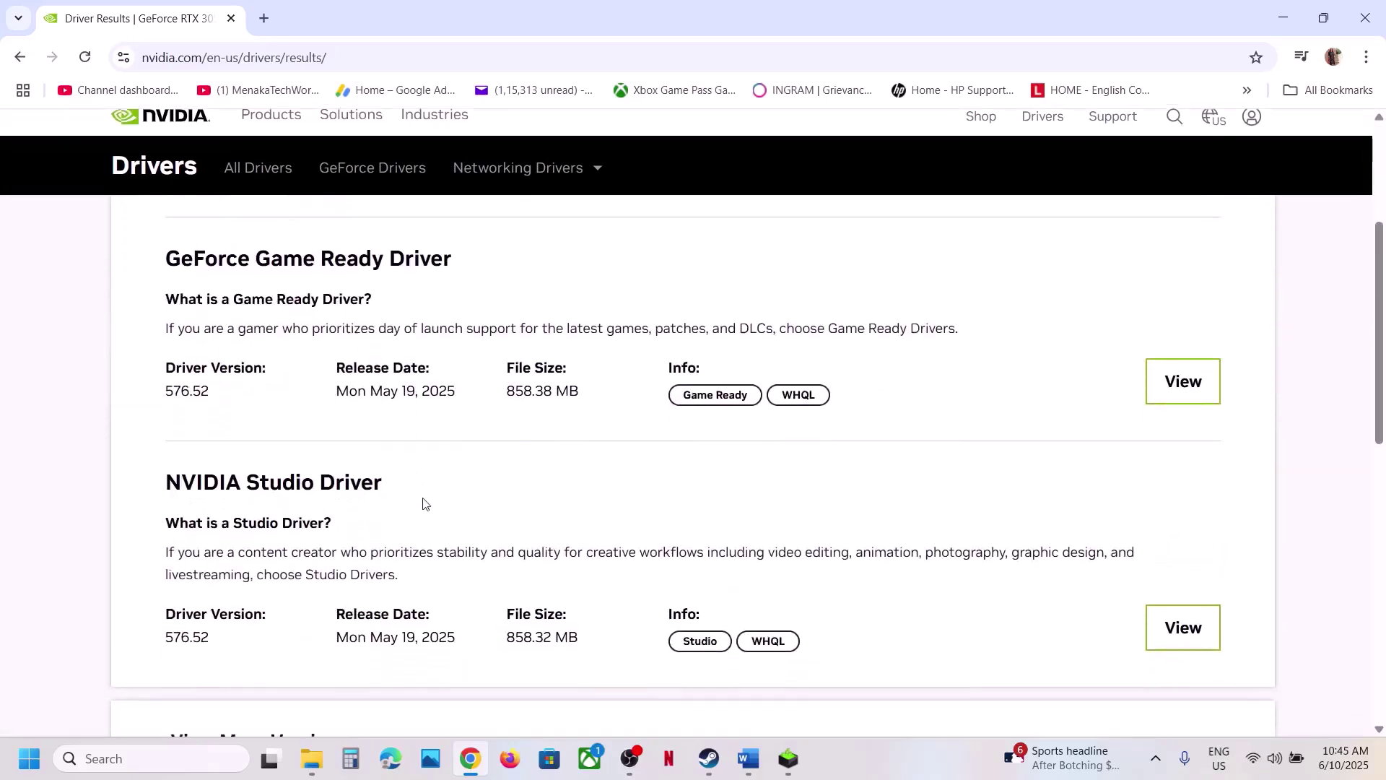
scroll(311, 480, "up", 2)
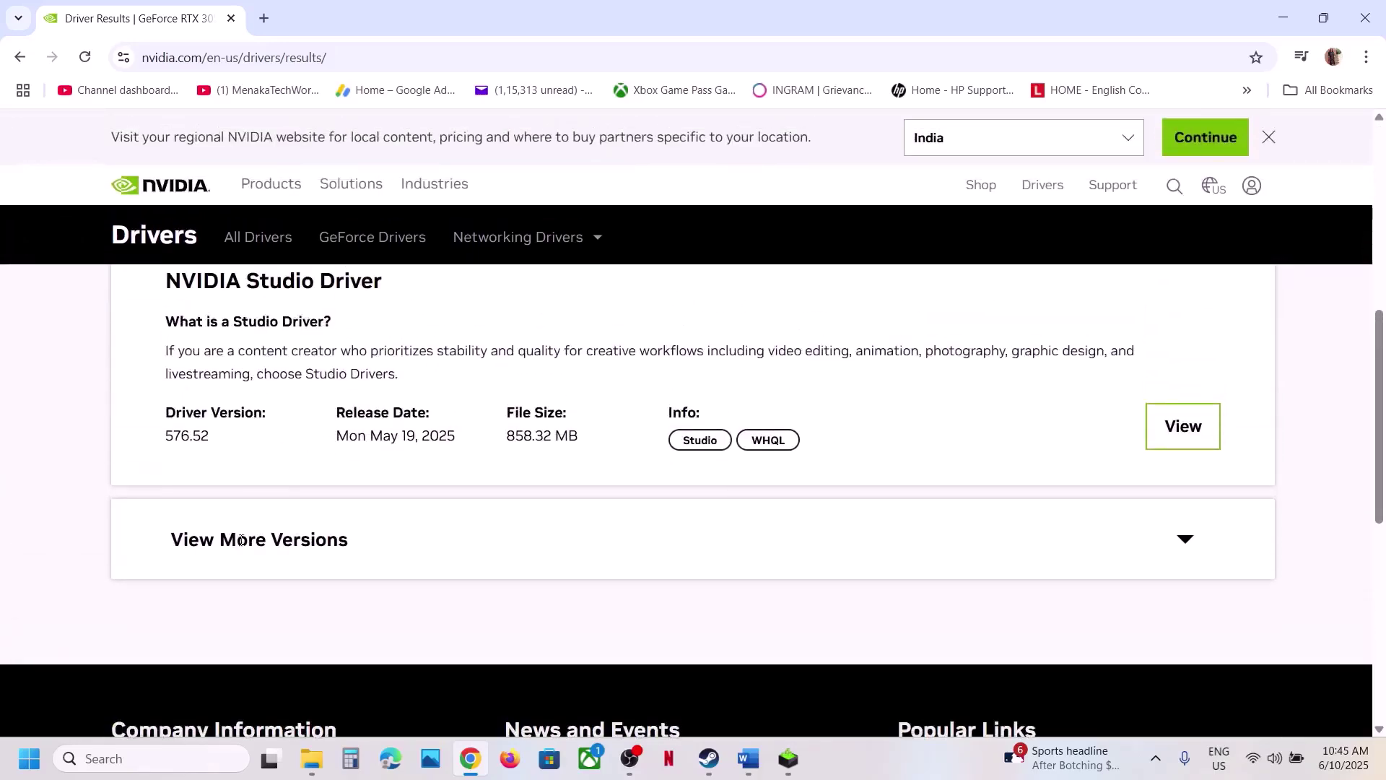
left_click(241, 540)
scroll(457, 462, "down", 5)
scroll(464, 464, "up", 2)
mouse_move(706, 695)
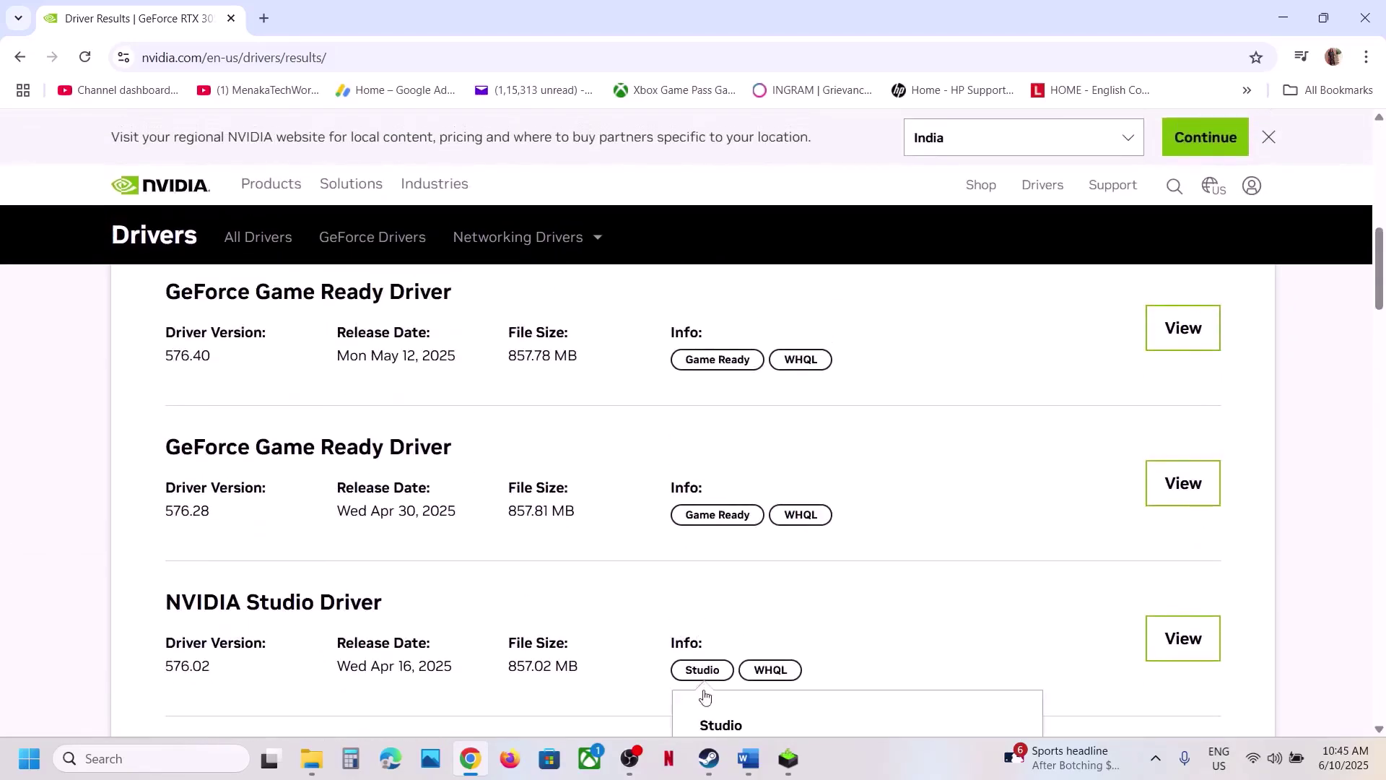
Step: Return to step 3 in the Word document and highlight the rollback driver version 566.36
left_click(749, 759)
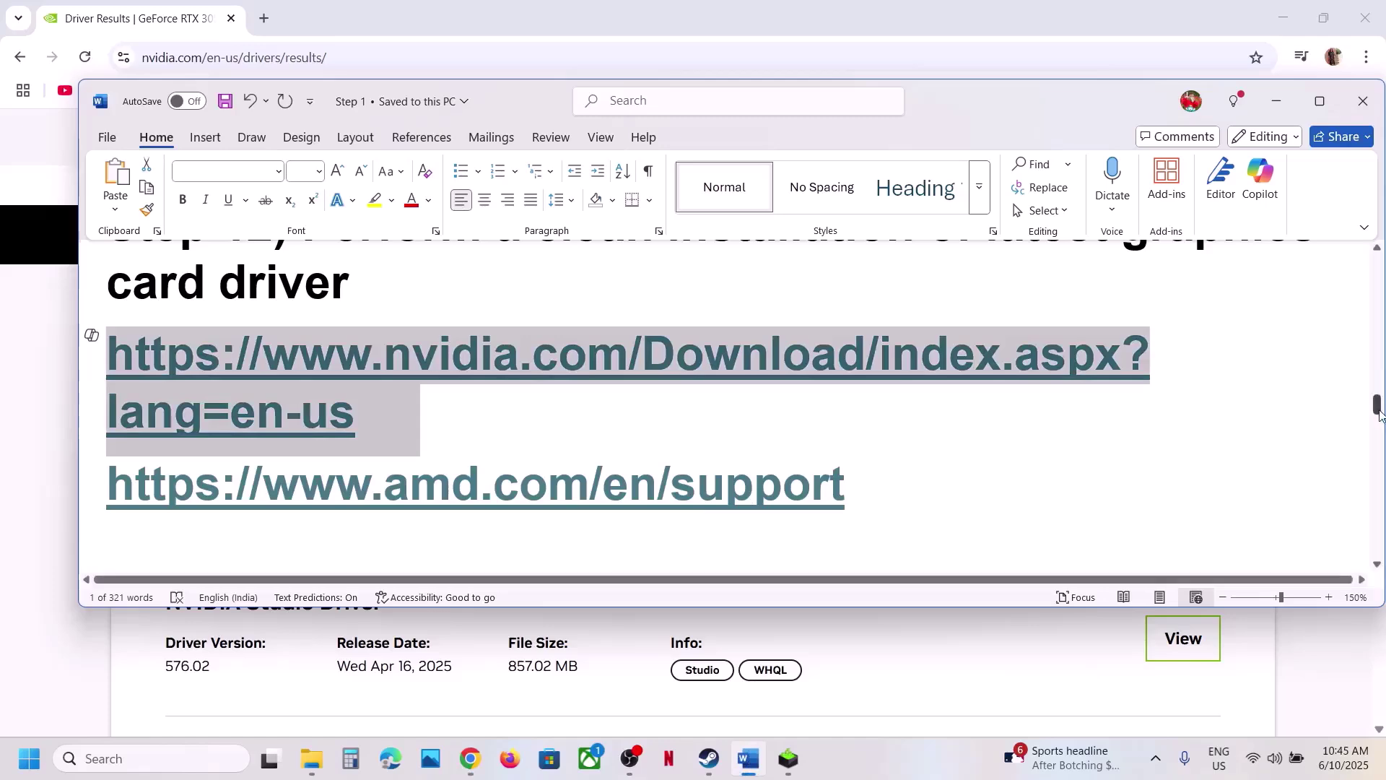
left_click_drag(1379, 413, 1376, 278)
scroll(1211, 314, "down", 5)
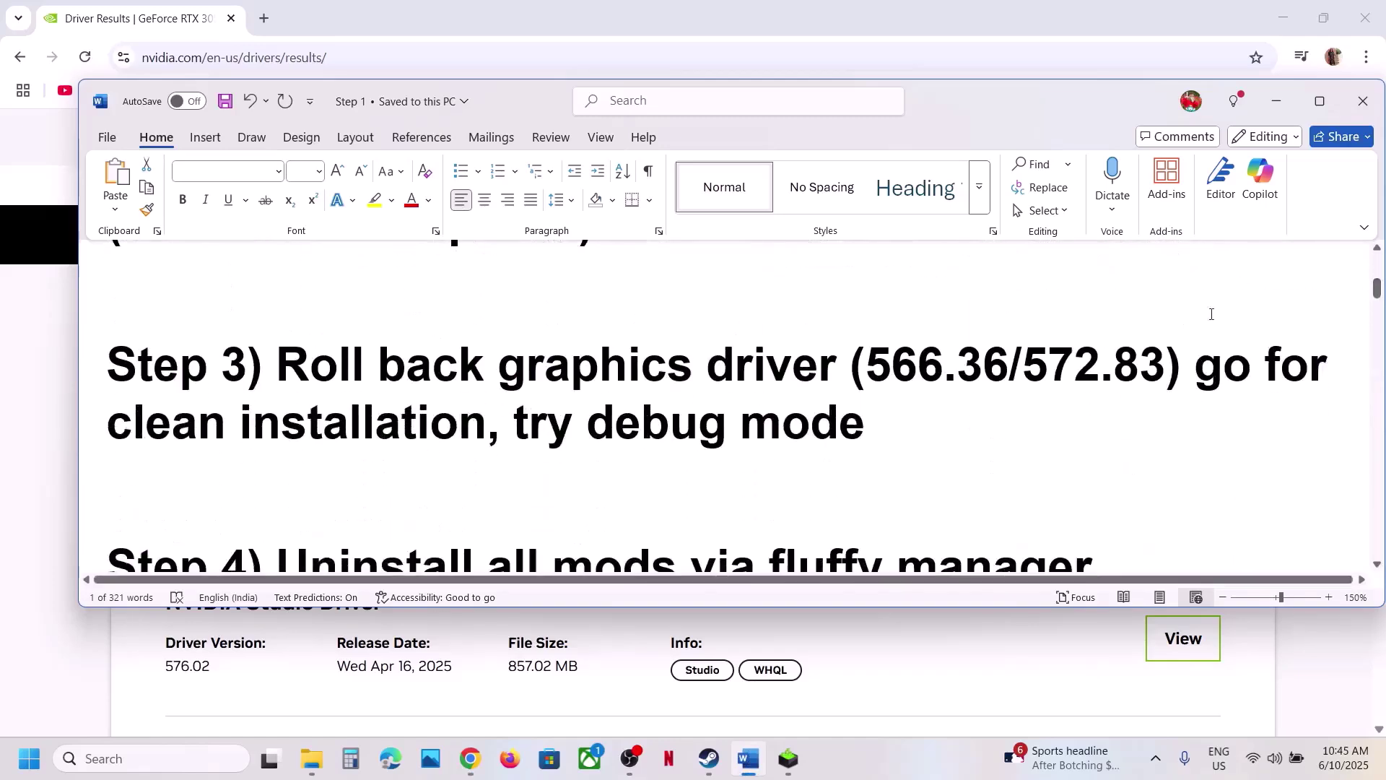
left_click_drag(866, 359, 1008, 365)
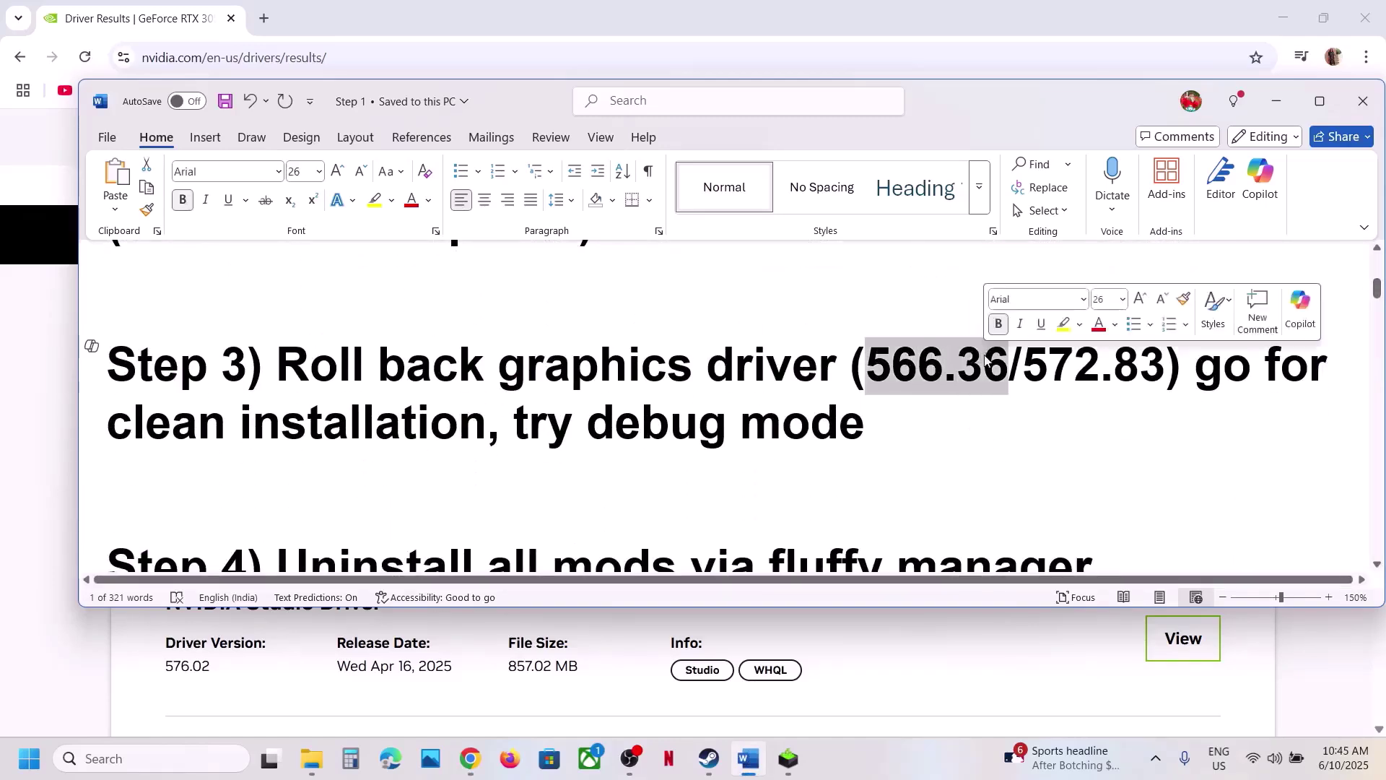
Step: Locate the GeForce Game Ready Driver 566.36 in the NVIDIA version list, highlighting its name and version number
left_click(24, 574)
scroll(491, 572, "down", 18)
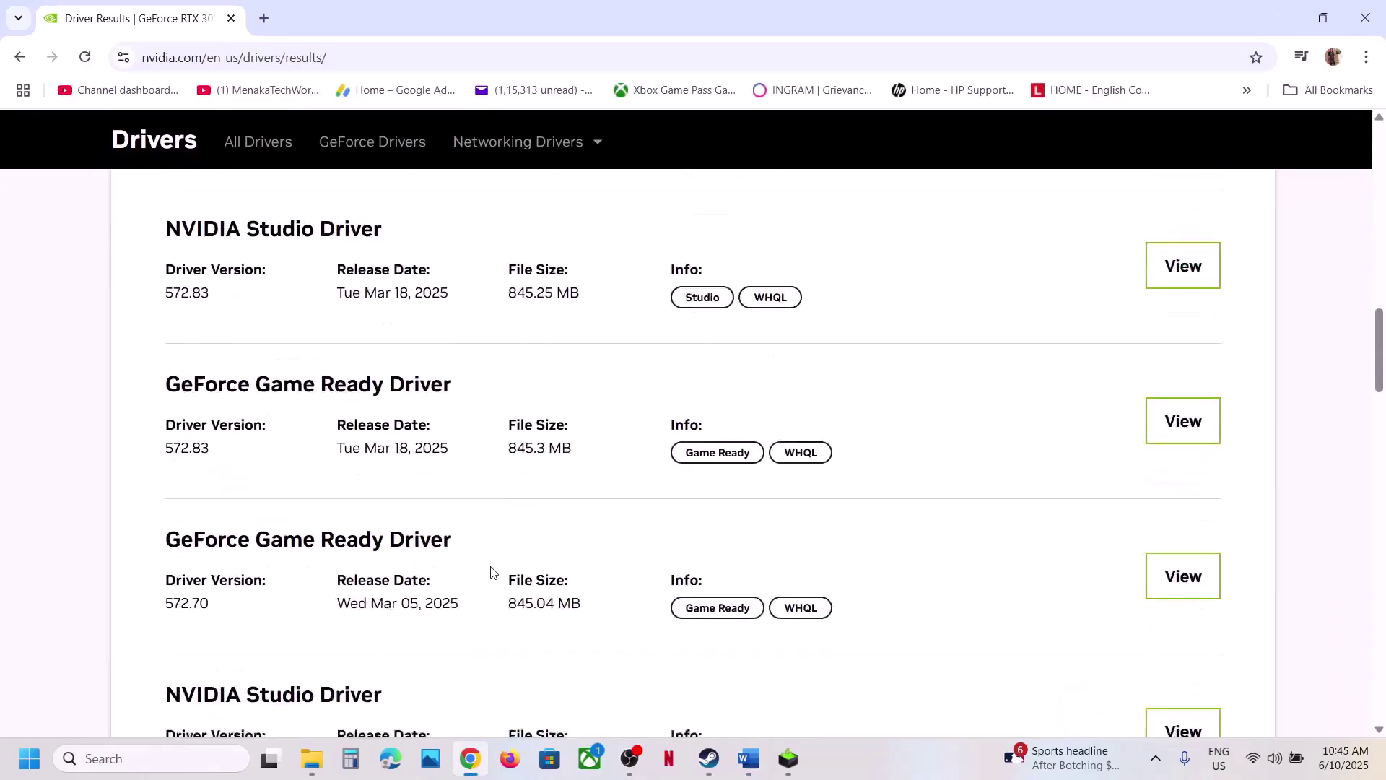
scroll(491, 572, "down", 8)
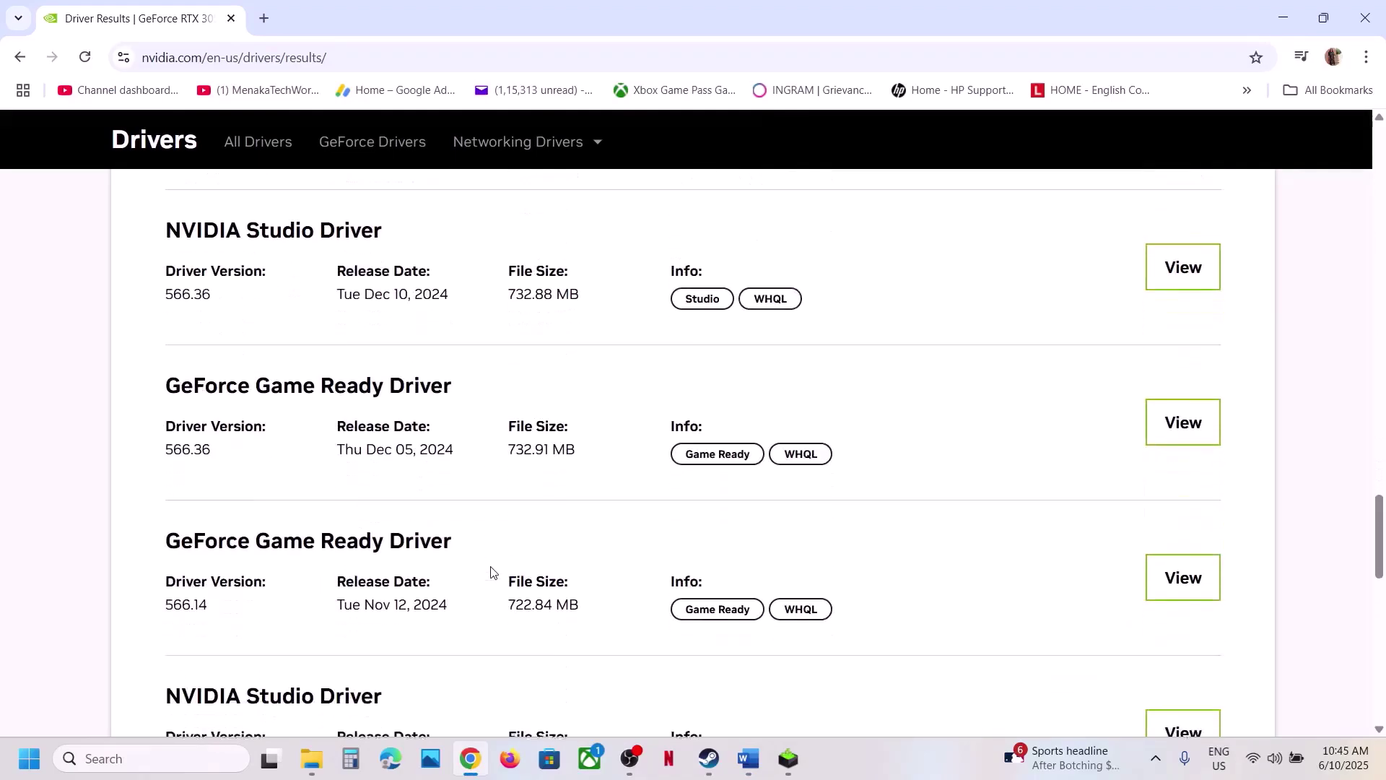
scroll(433, 563, "up", 4)
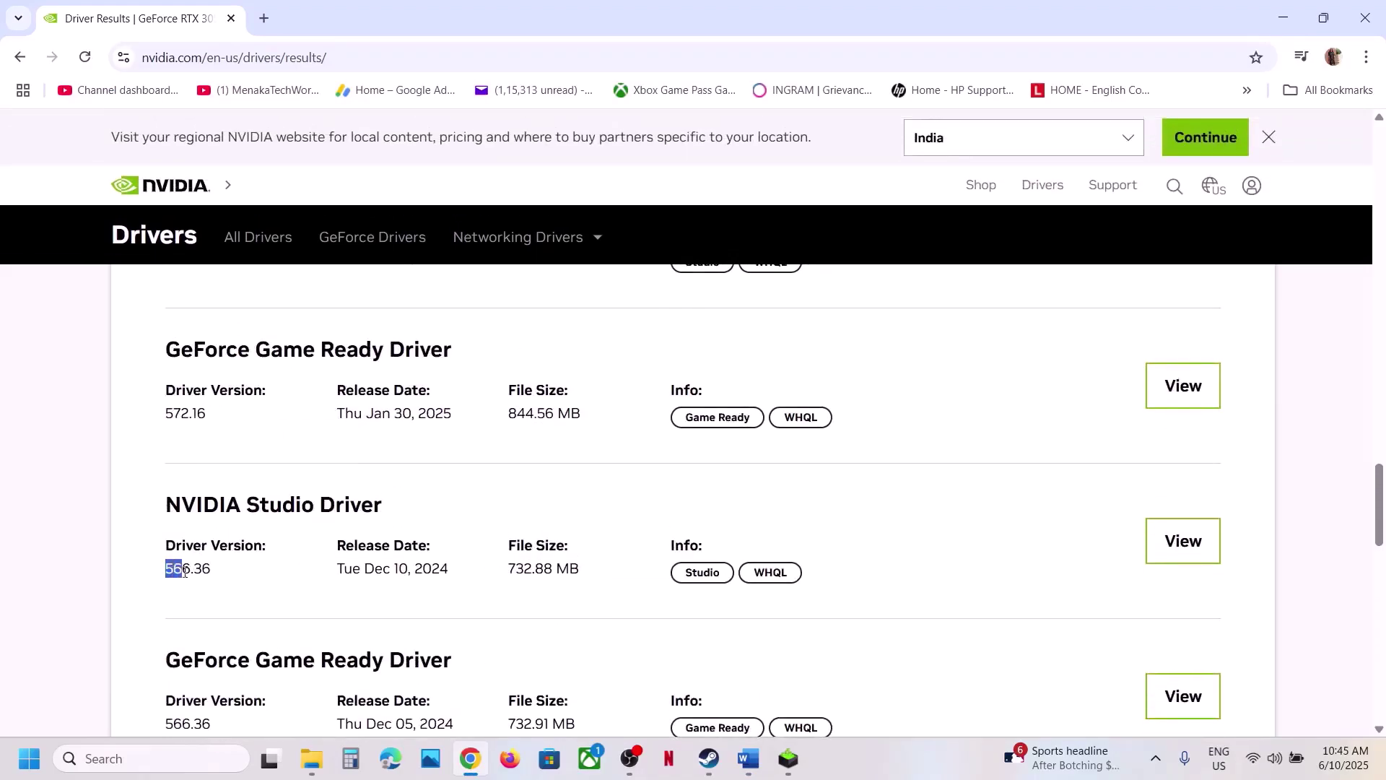
scroll(210, 566, "down", 3)
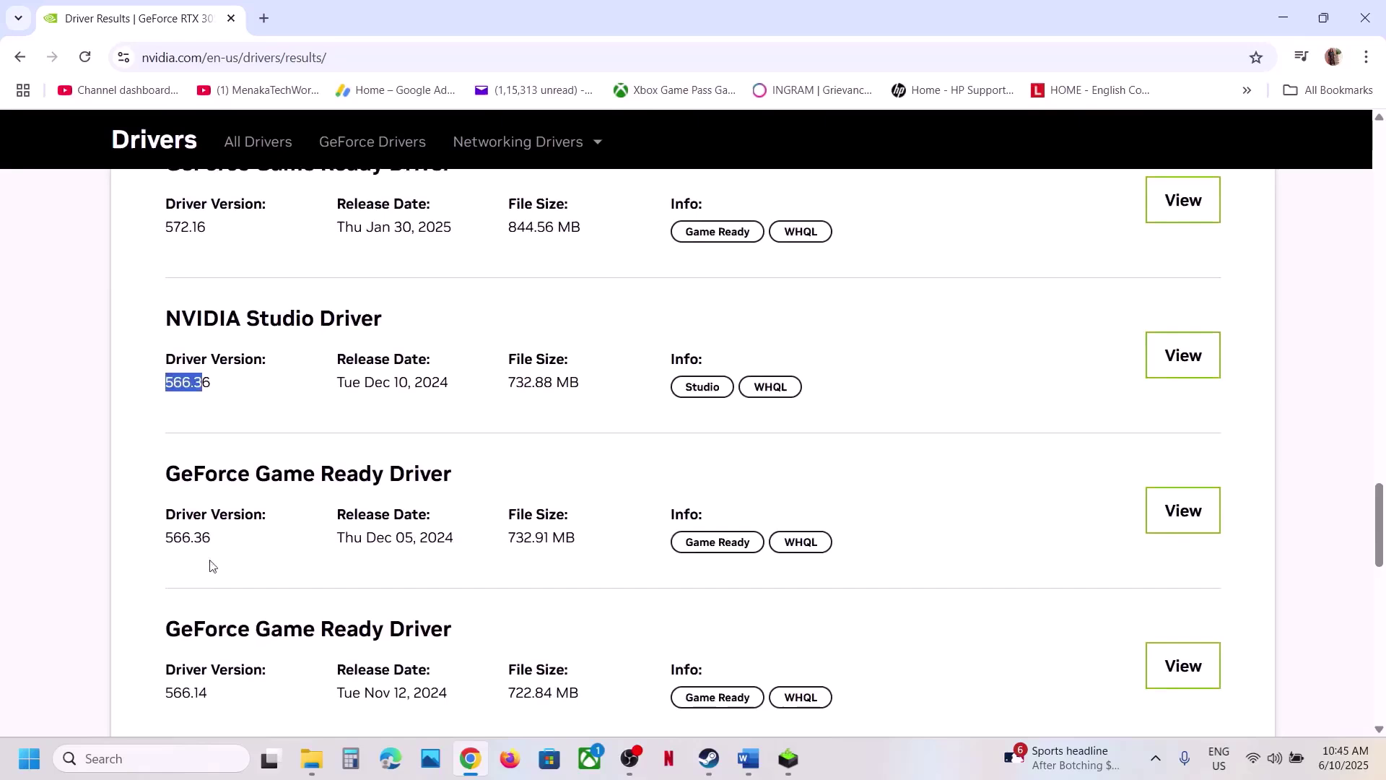
left_click(170, 541)
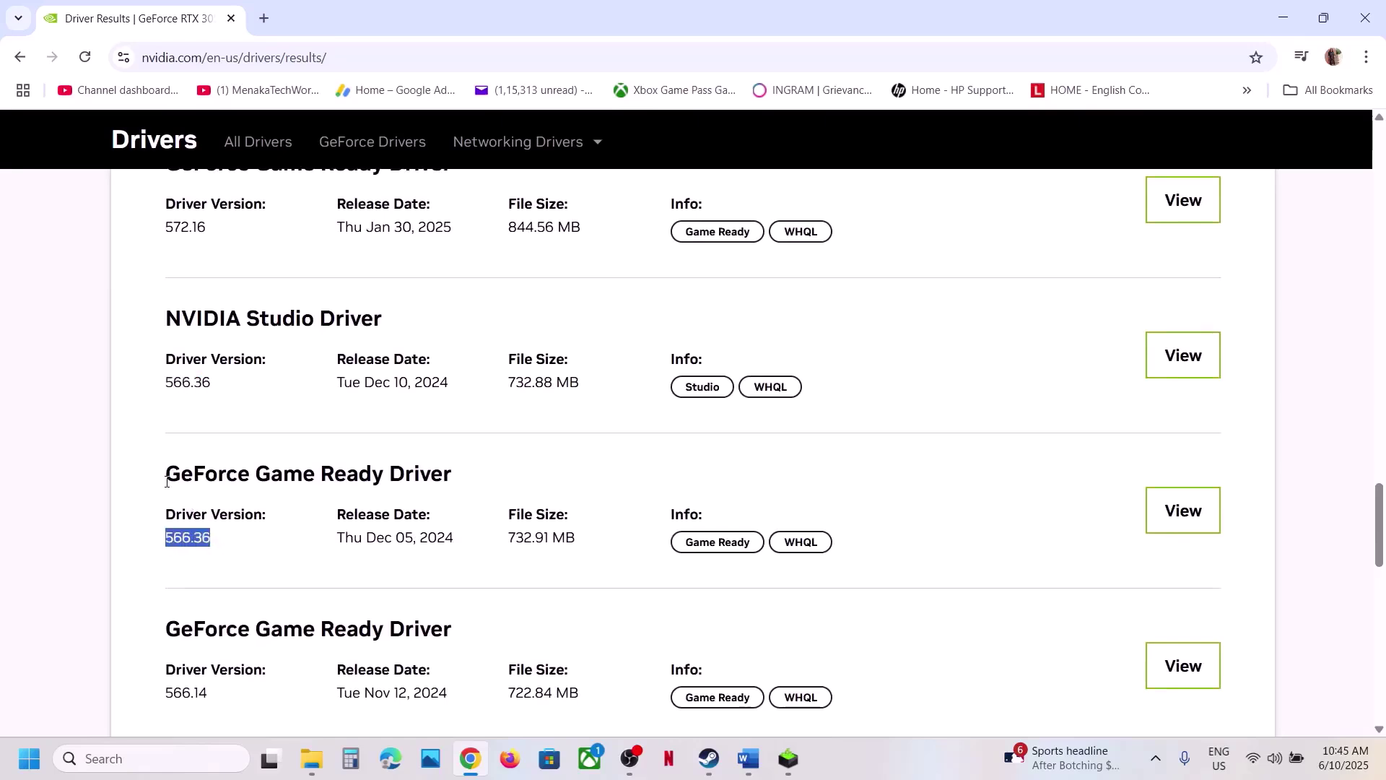
left_click_drag(167, 482, 482, 480)
left_click_drag(168, 534, 222, 537)
Step: Open the GeForce Game Ready Driver 566.36 page, download the driver, and check its progress in the recent downloads
left_click(1199, 514)
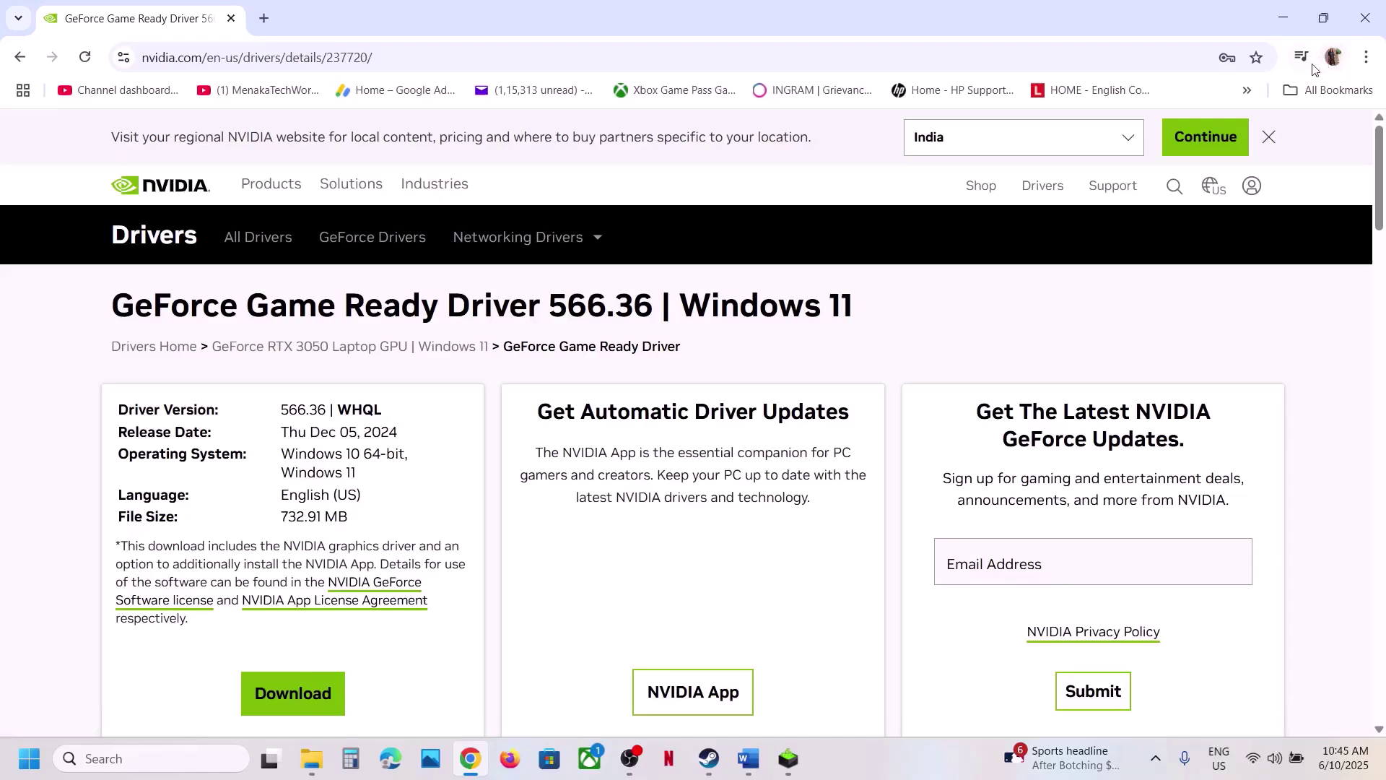
left_click(293, 693)
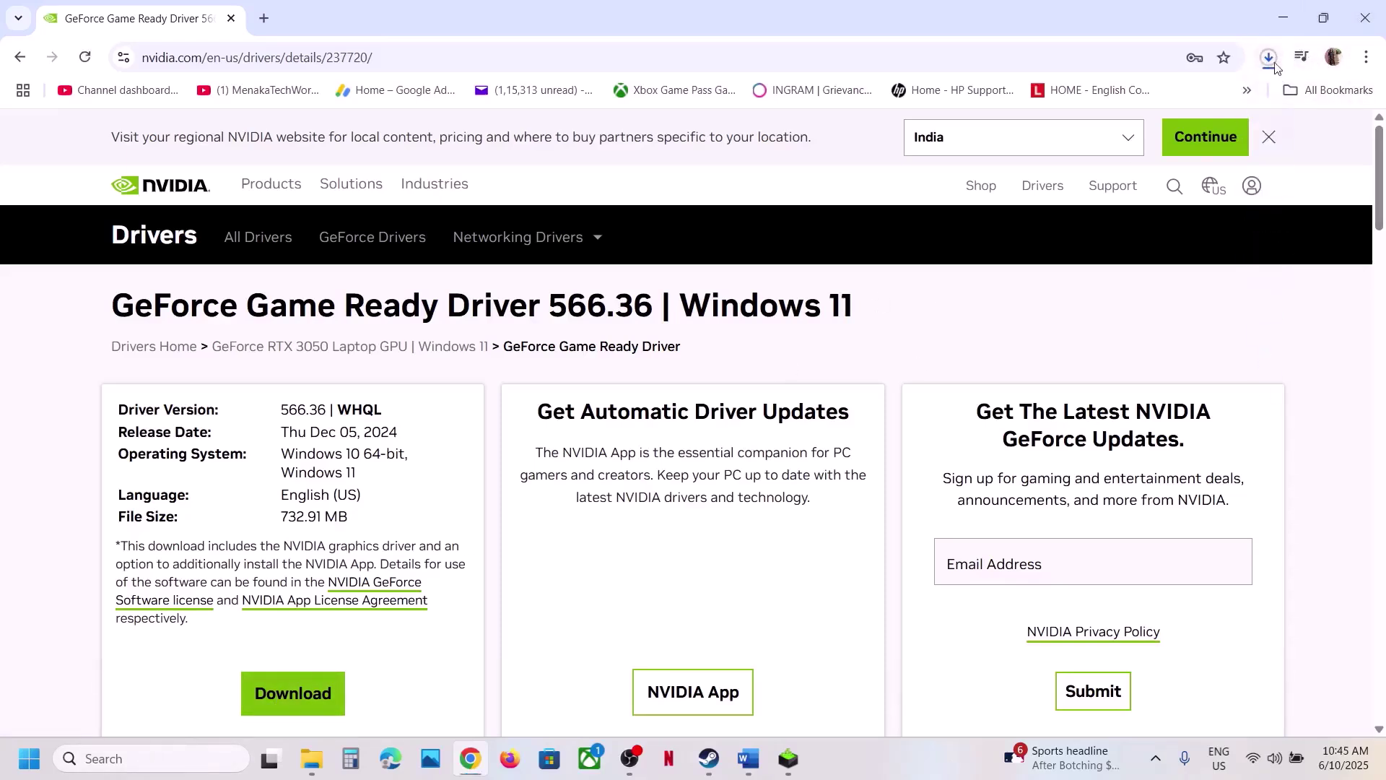
left_click(1271, 61)
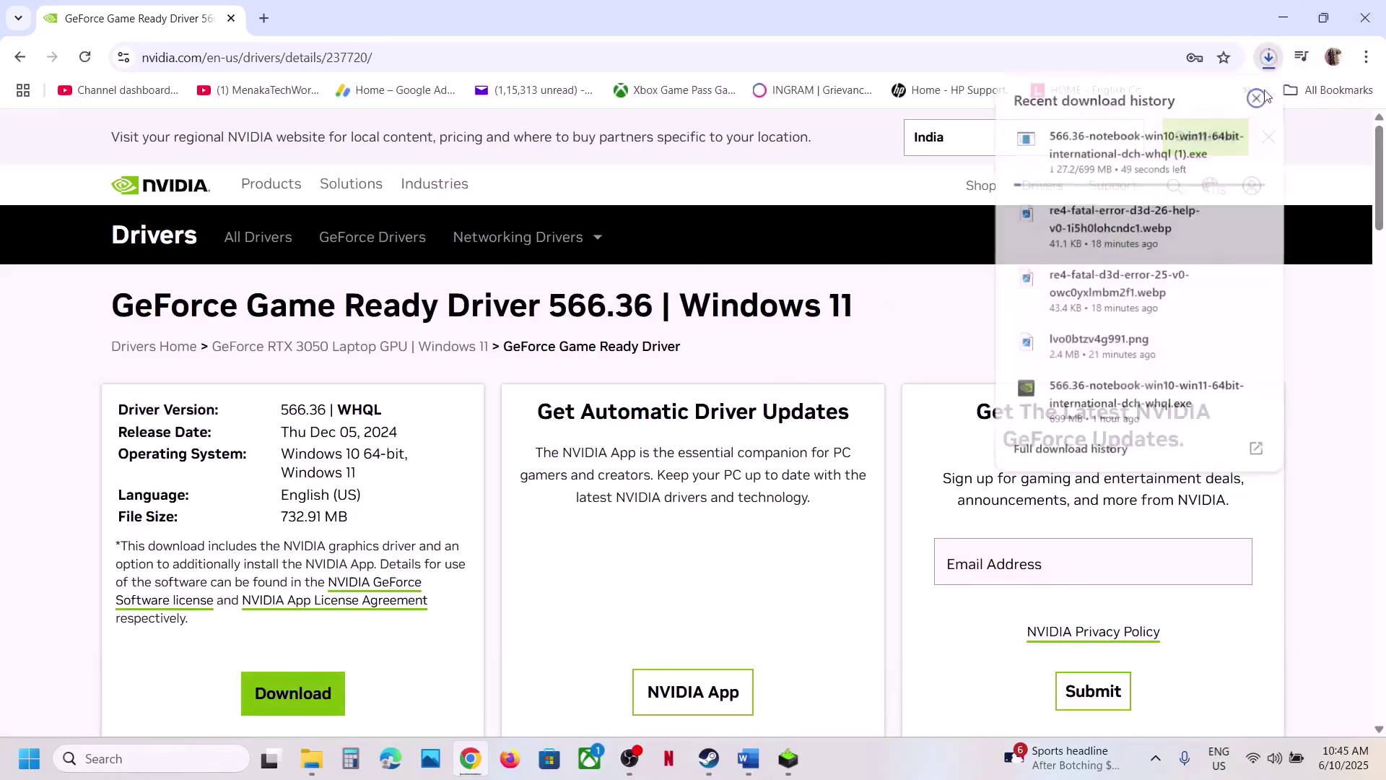
left_click(791, 195)
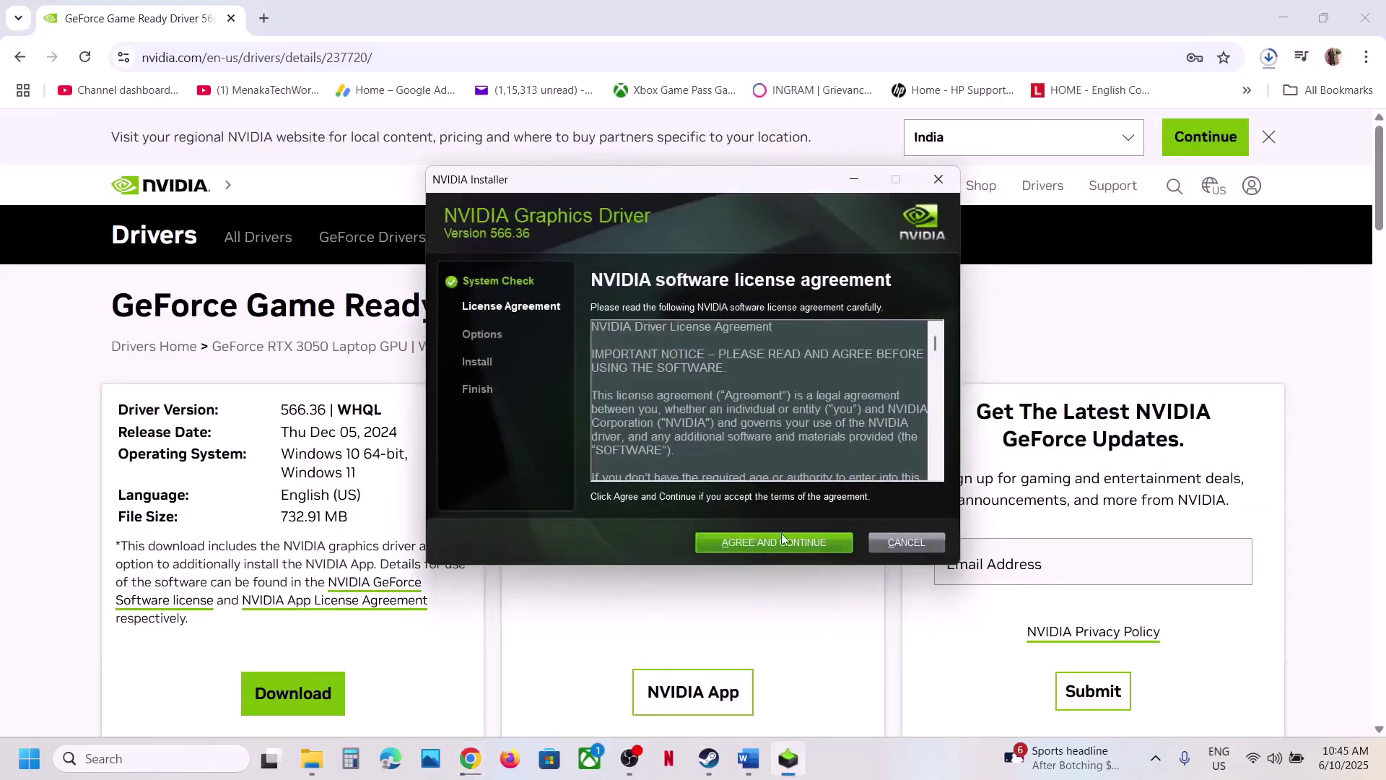
Step: Accept the license in the NVIDIA 566.36 installer, choose Custom (Advanced) with a clean installation, and minimize the installer before installing
left_click(780, 535)
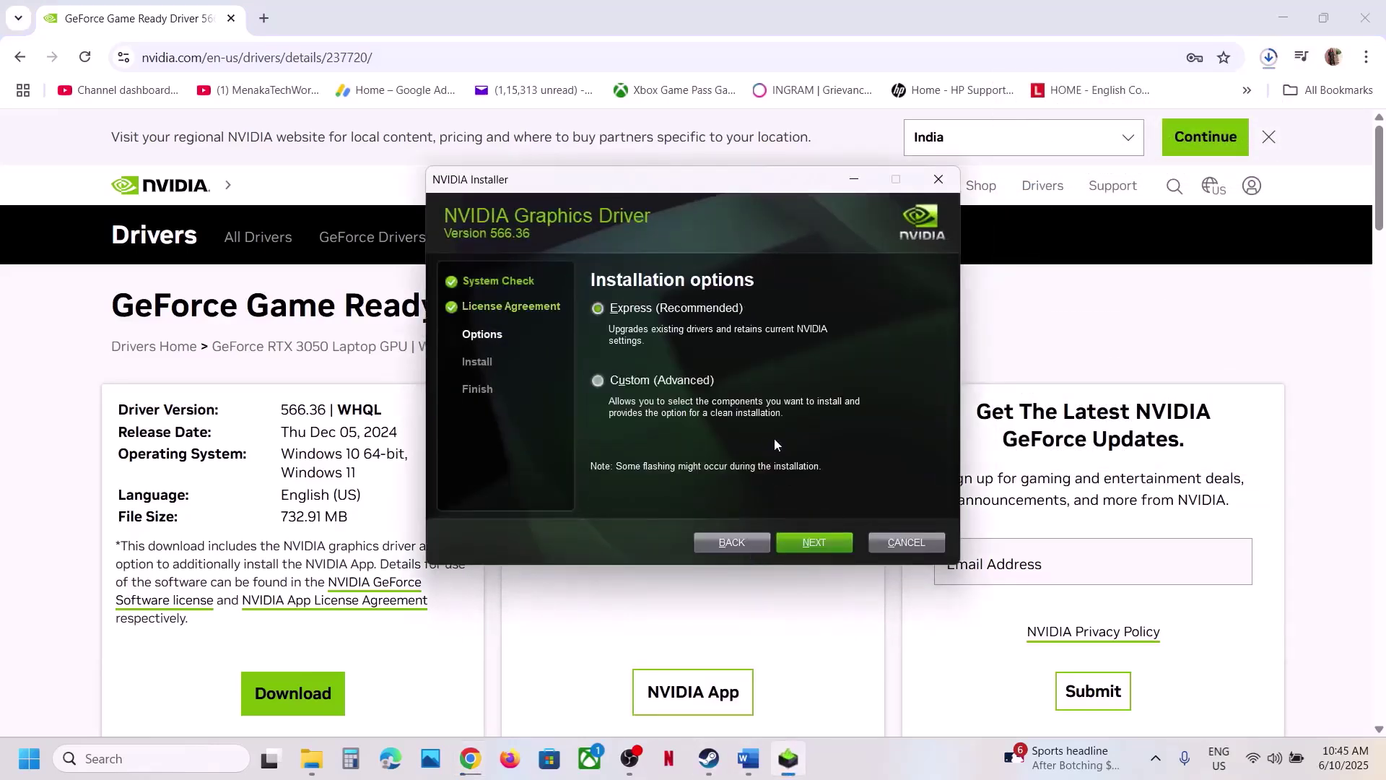
left_click(600, 379)
left_click(813, 543)
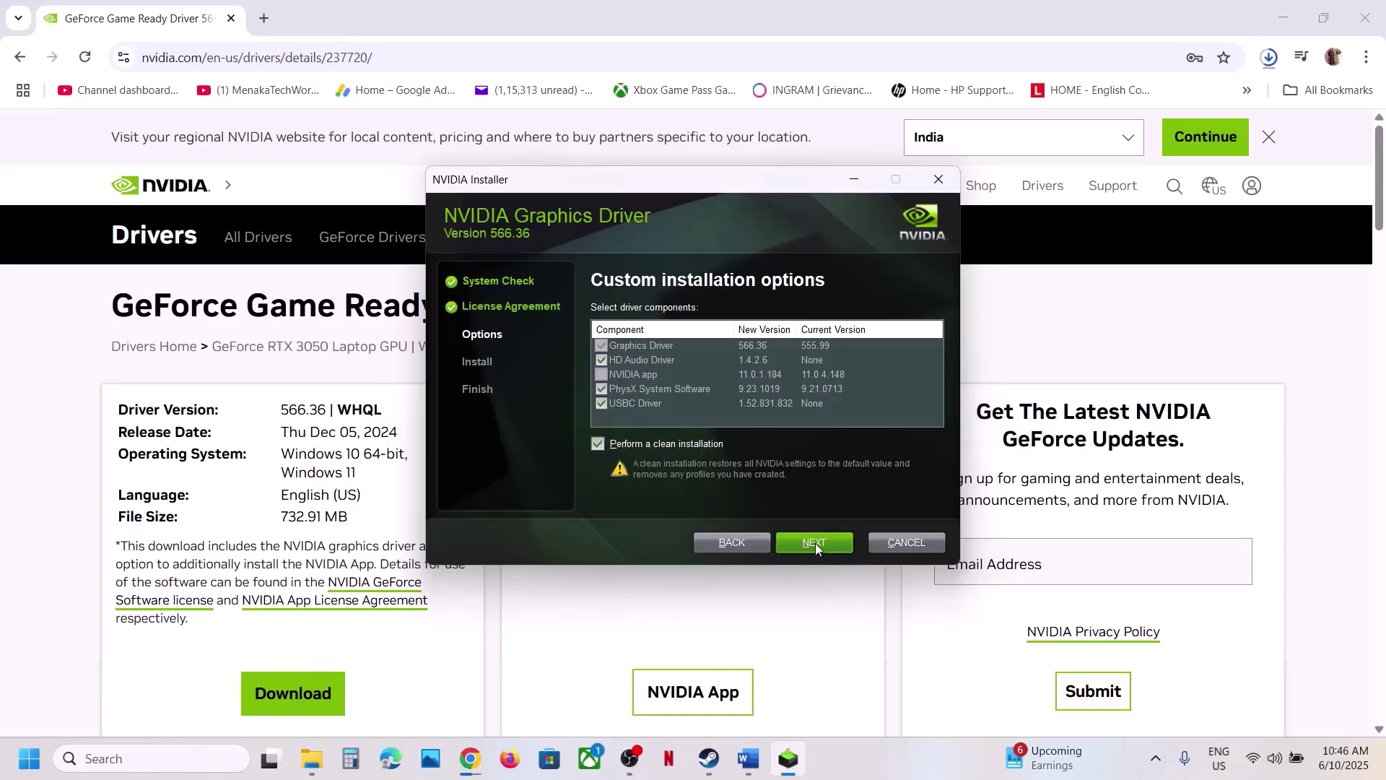
left_click(788, 758)
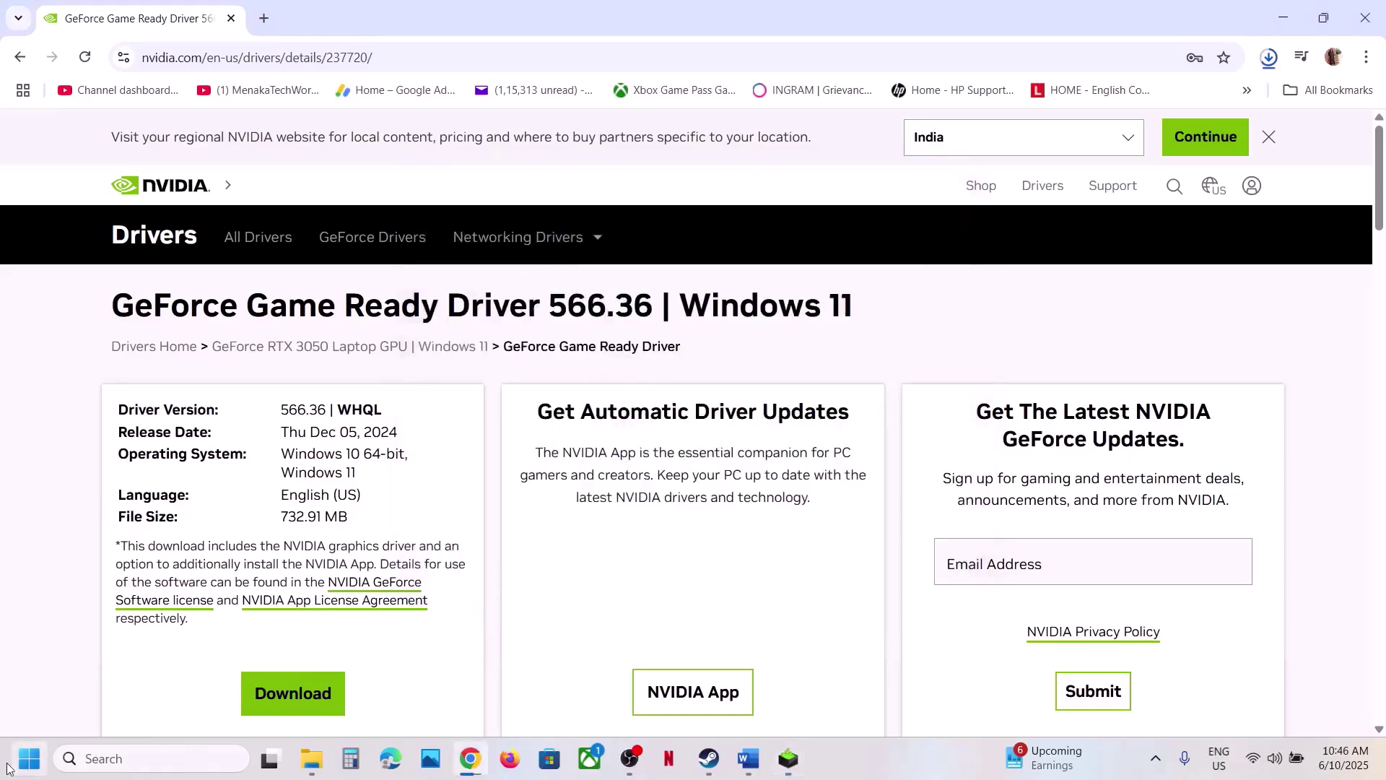
Step: View the computer's Restart option among the Windows power choices and dismiss it without restarting
left_click(28, 758)
left_click(525, 700)
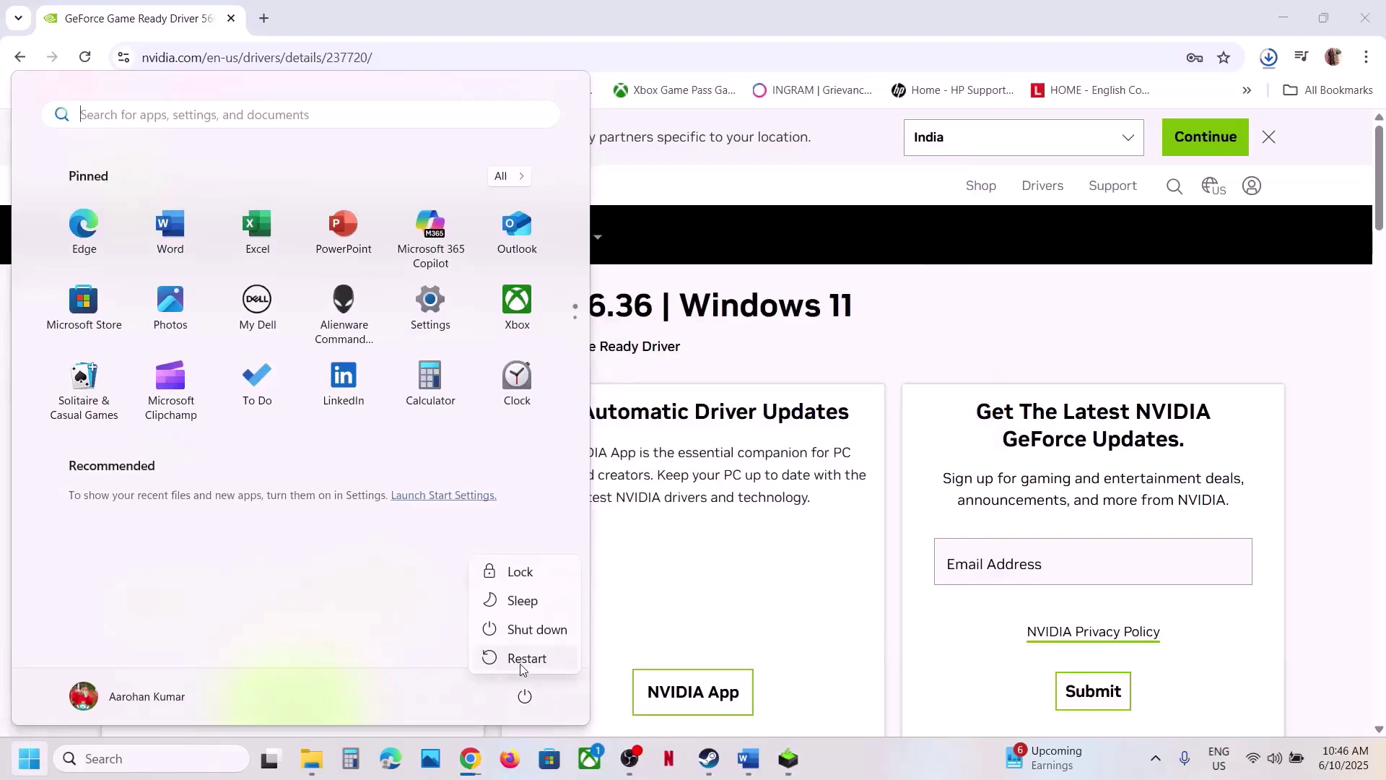
left_click(833, 622)
left_click(834, 641)
Step: Highlight the alternative driver version 572.83 in step 3 of the Word document, and go back to the NVIDIA driver results in Chrome
left_click(711, 772)
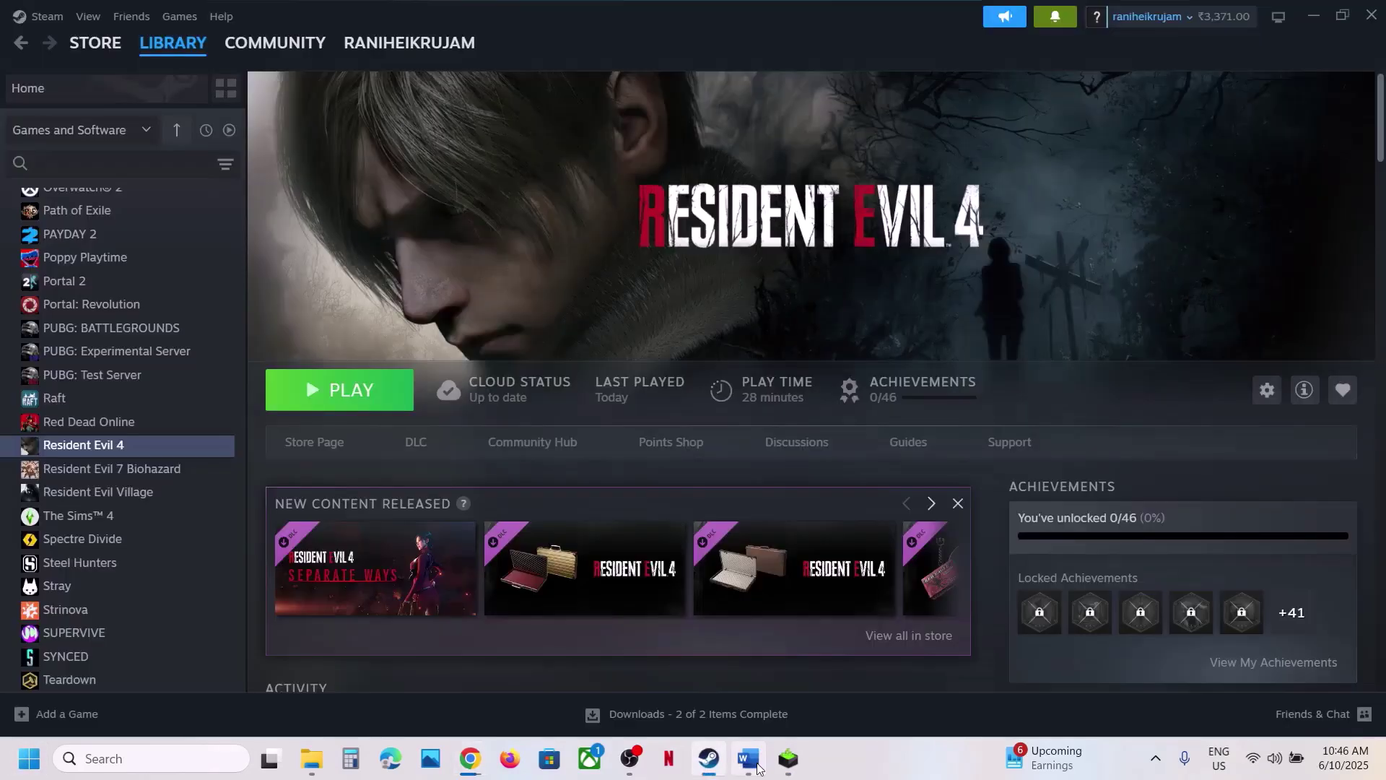
left_click(748, 758)
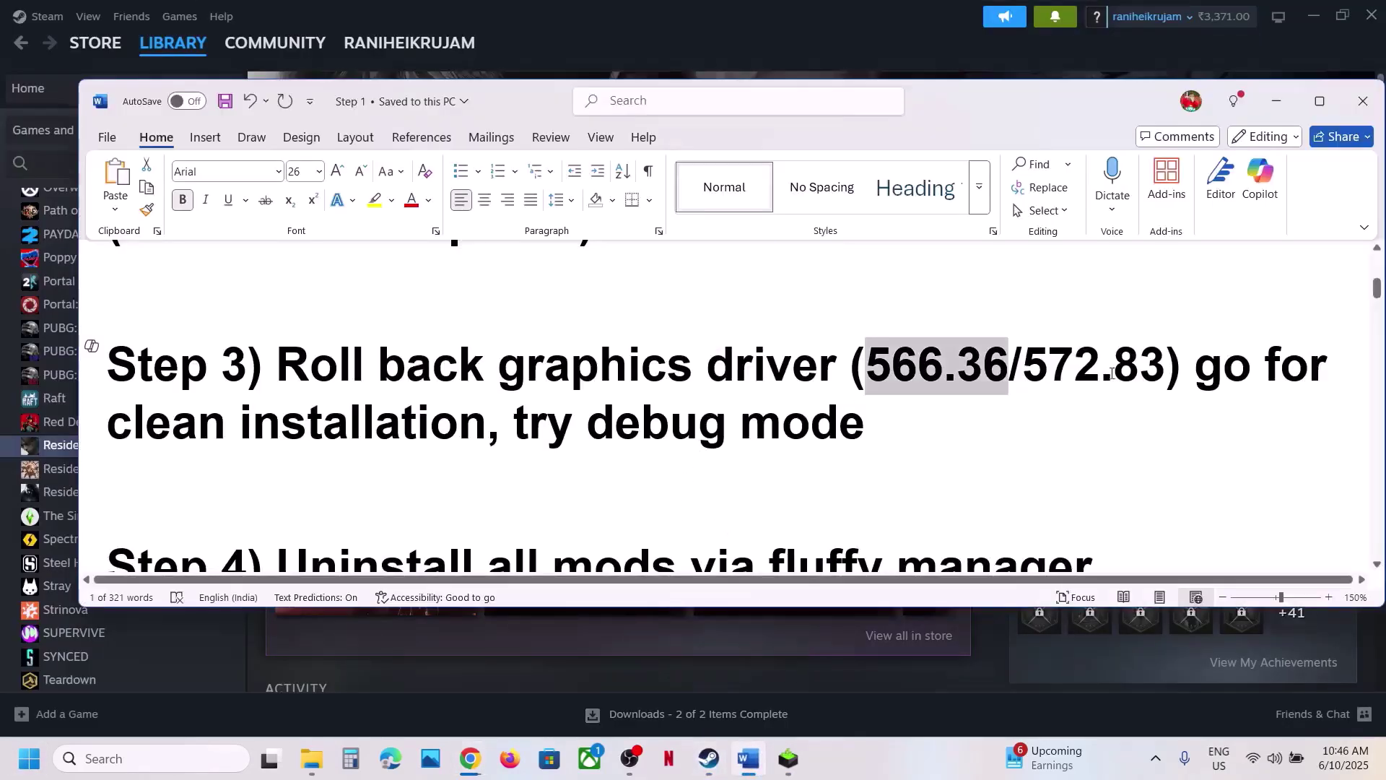
left_click_drag(1024, 371, 1149, 371)
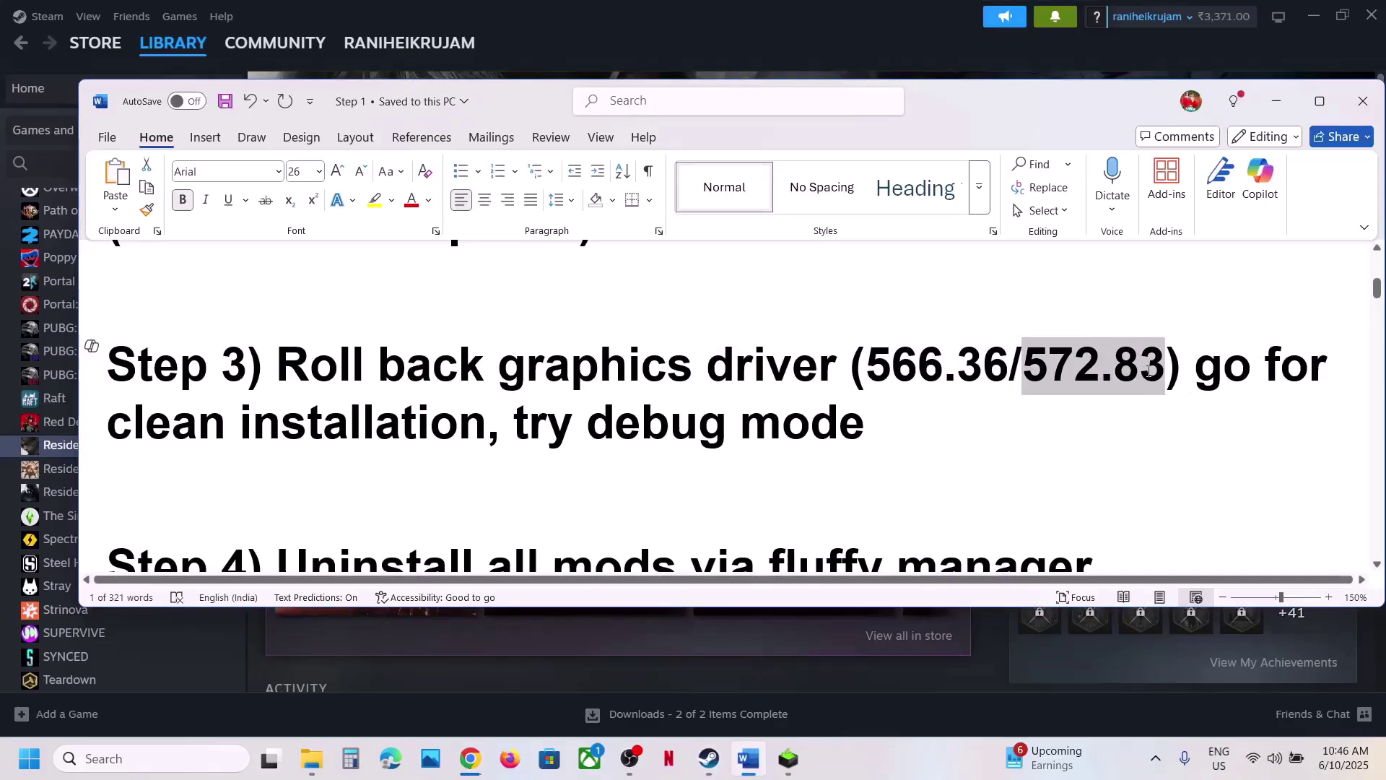
left_click(470, 758)
left_click(20, 58)
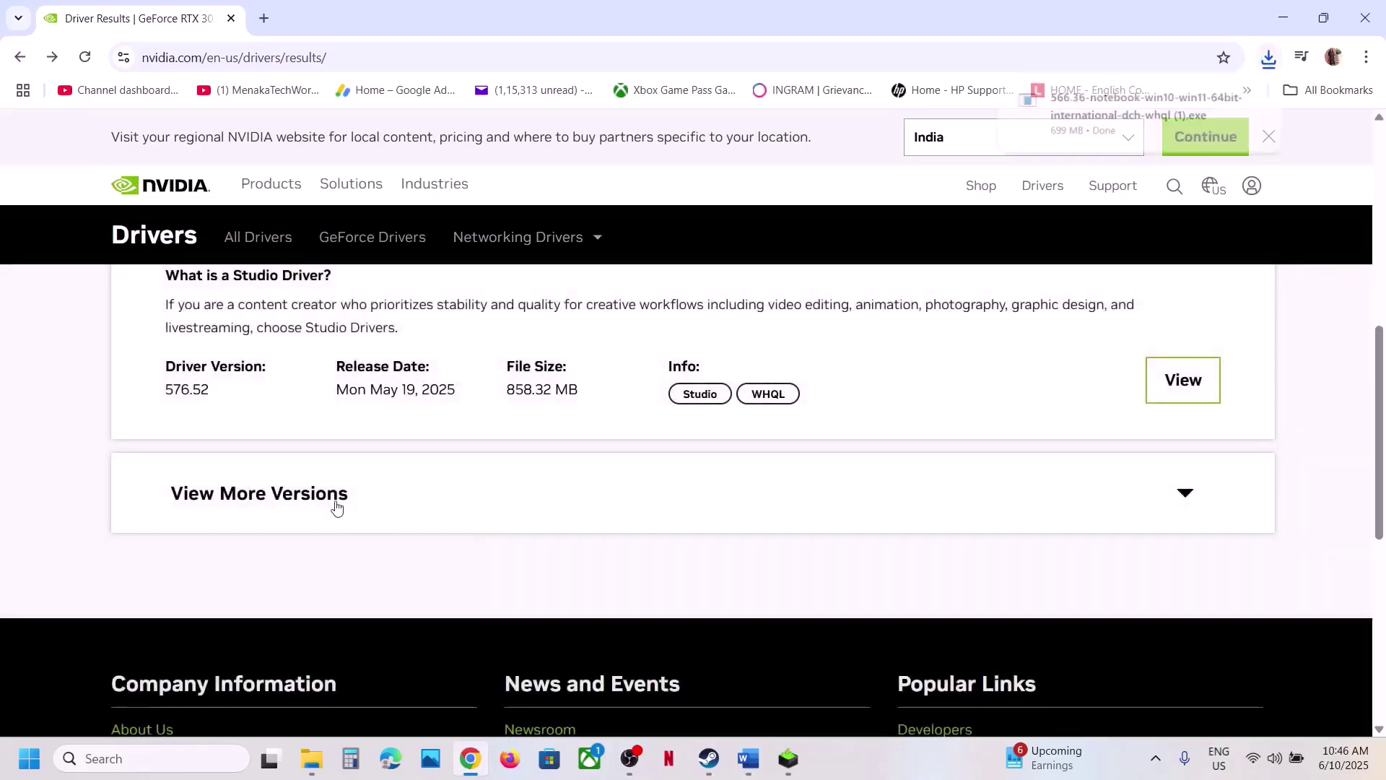
Step: Expand the older versions in the NVIDIA driver results and highlight version 572.83 of the GeForce Game Ready Driver
left_click(336, 498)
scroll(412, 526, "down", 10)
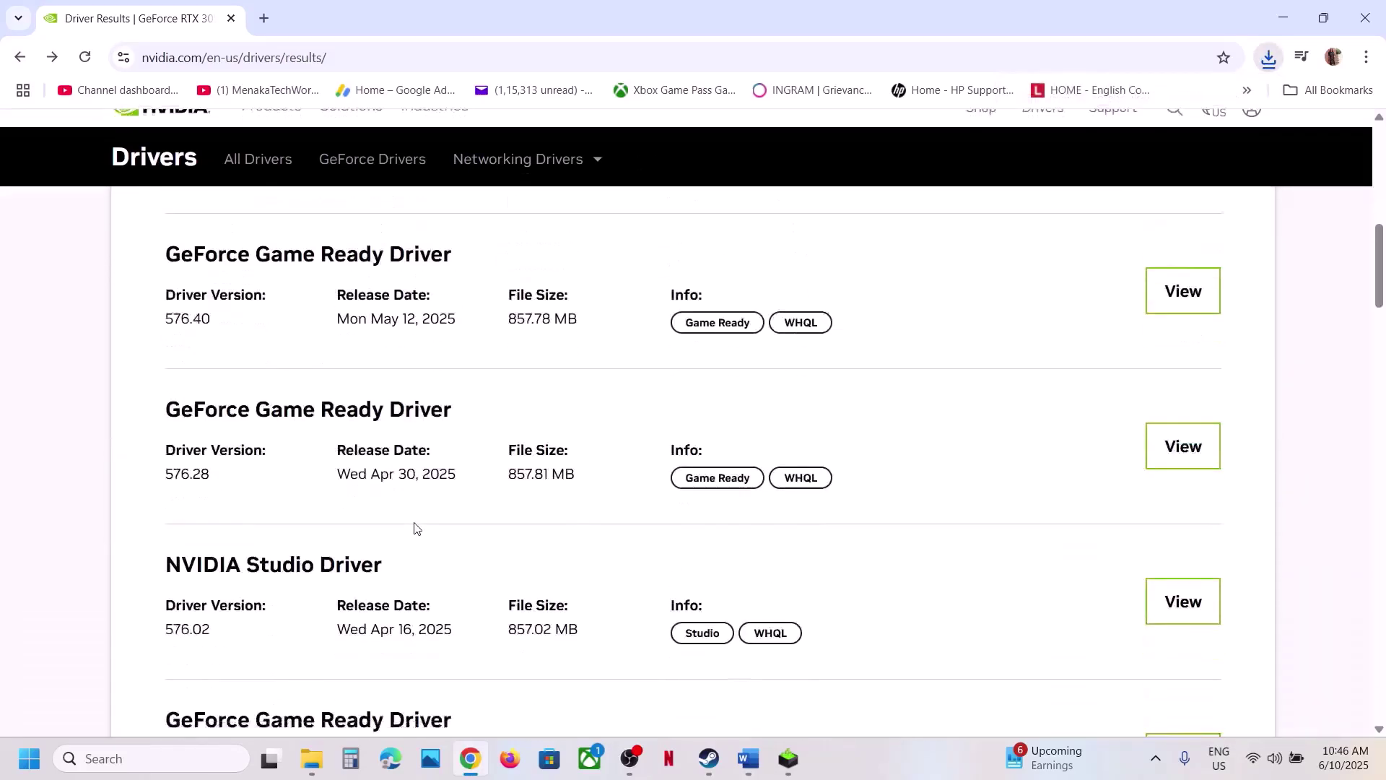
scroll(413, 533, "down", 5)
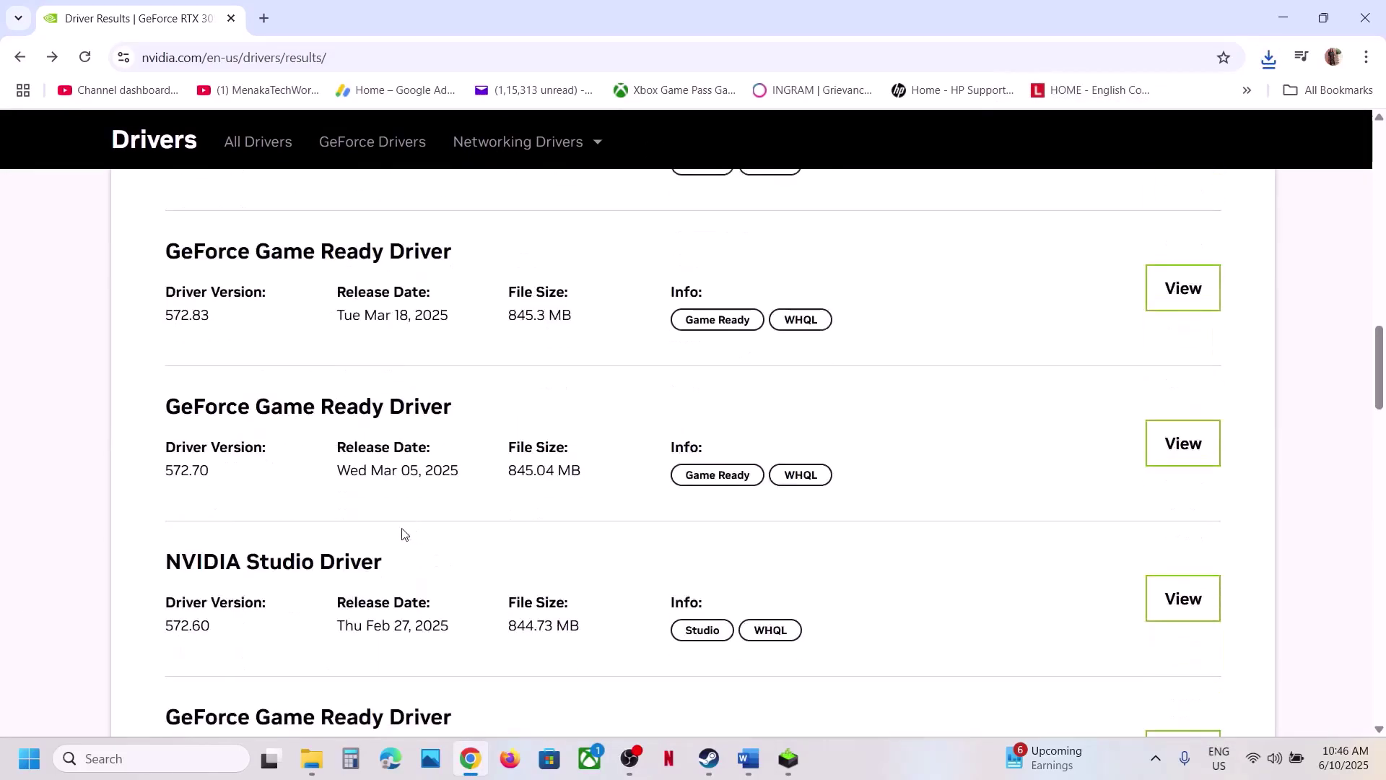
left_click(748, 758)
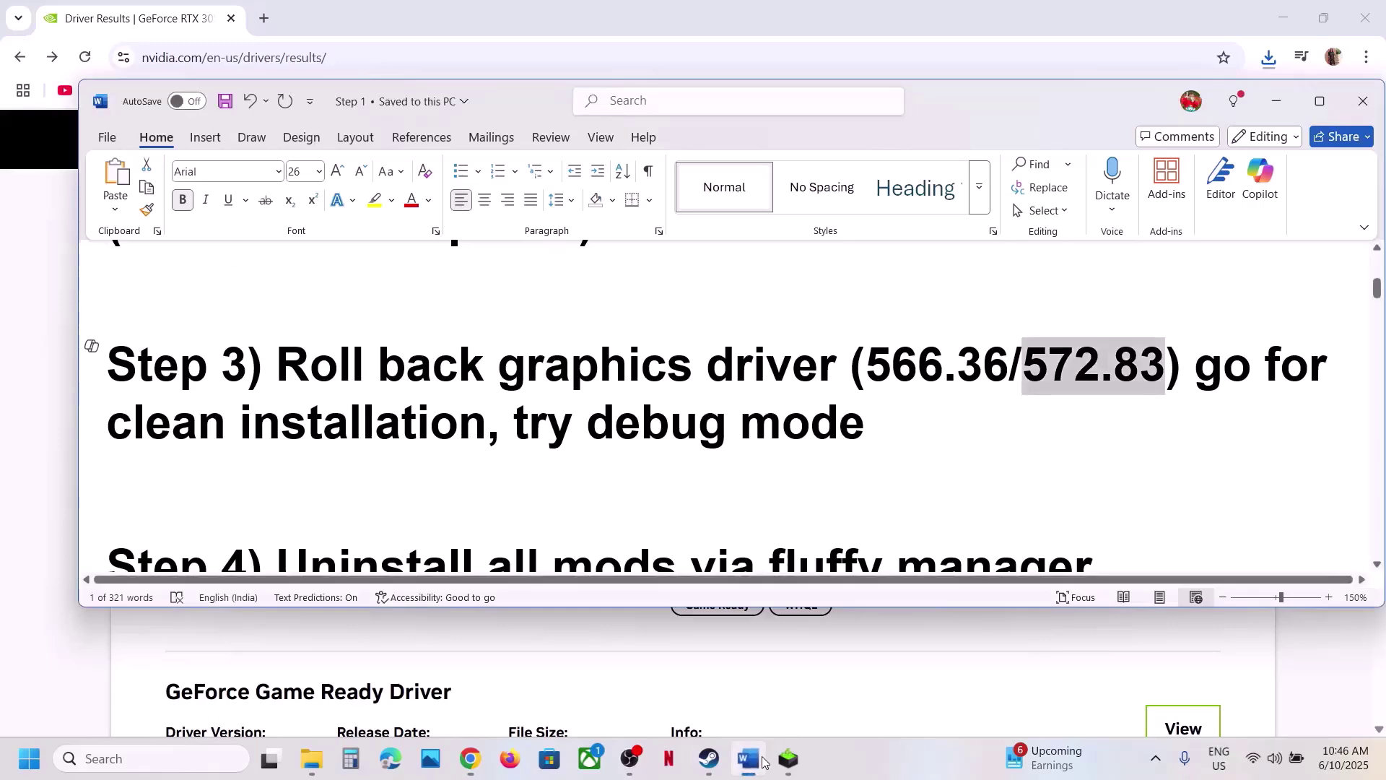
left_click(748, 758)
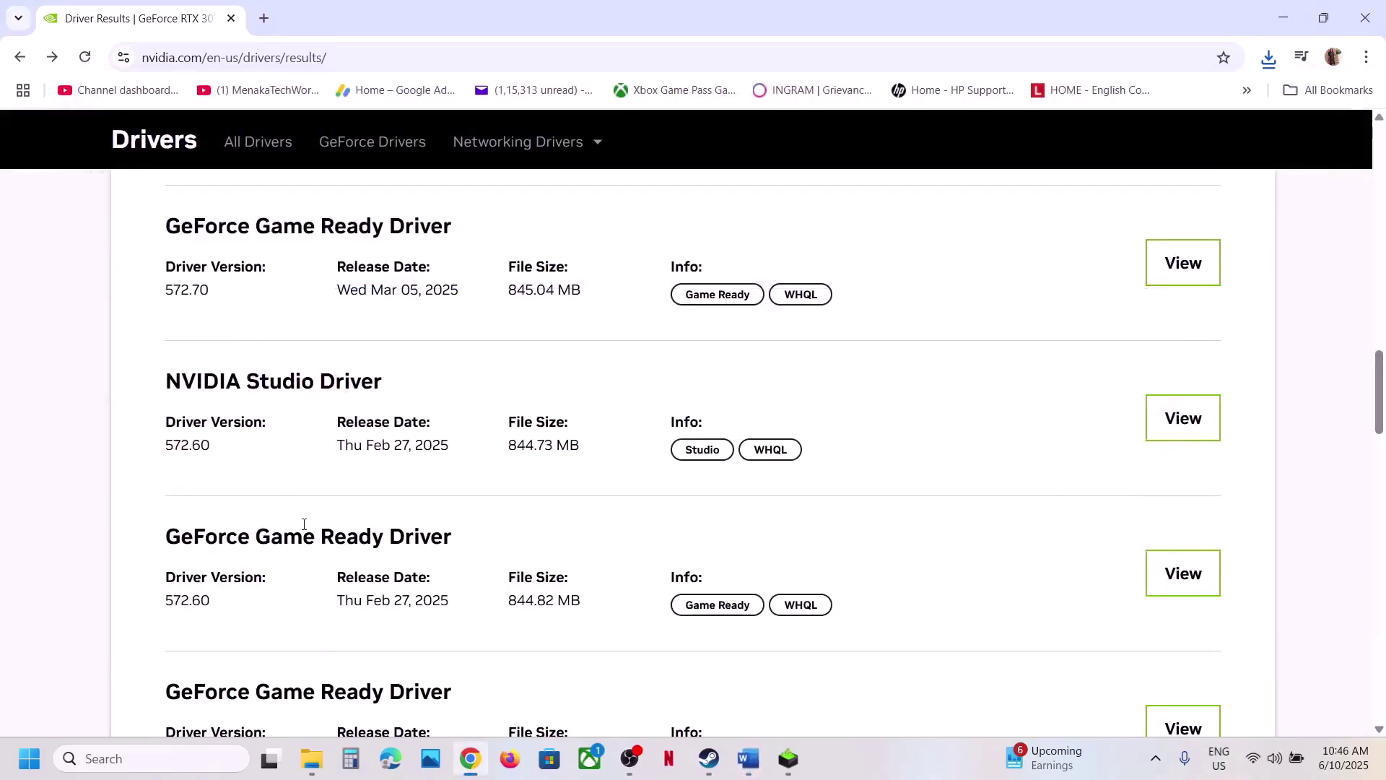
scroll(304, 524, "up", 5)
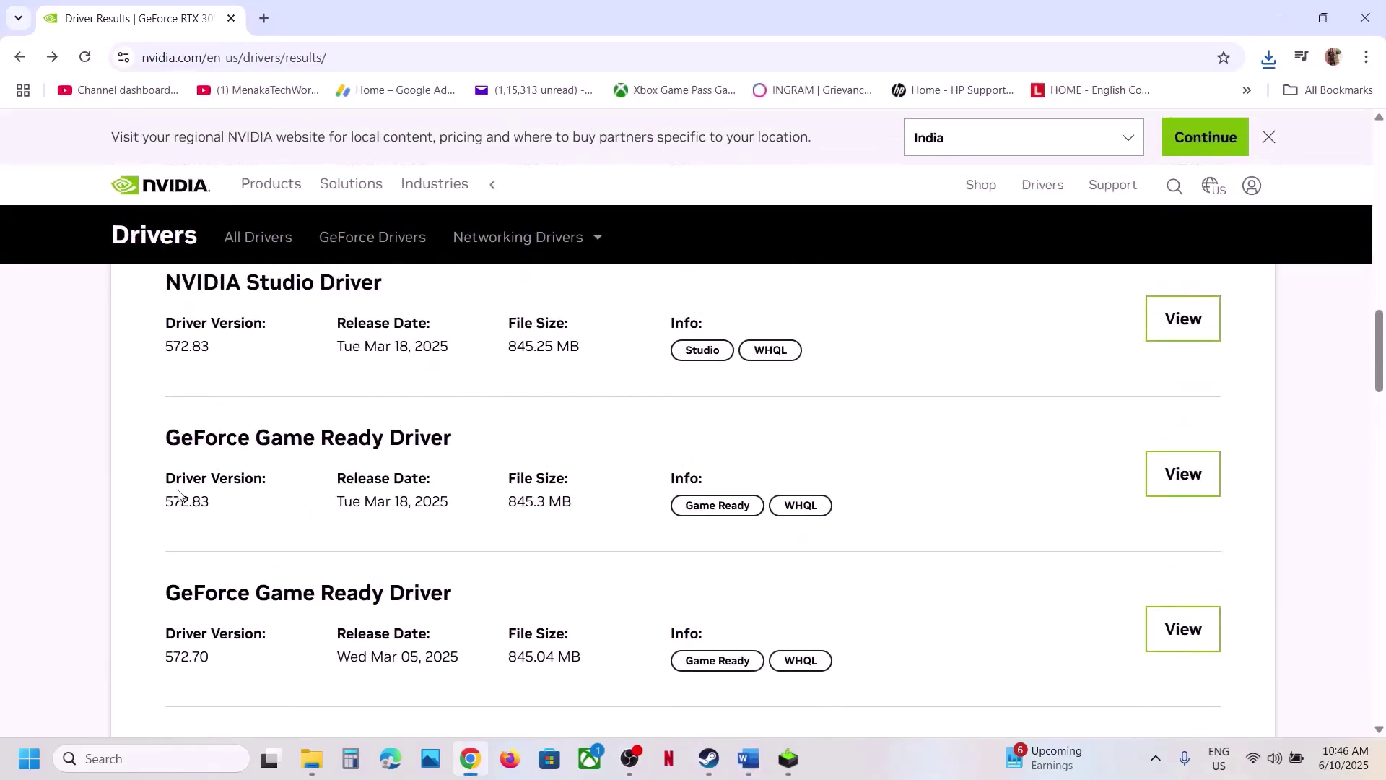
double_click(169, 503)
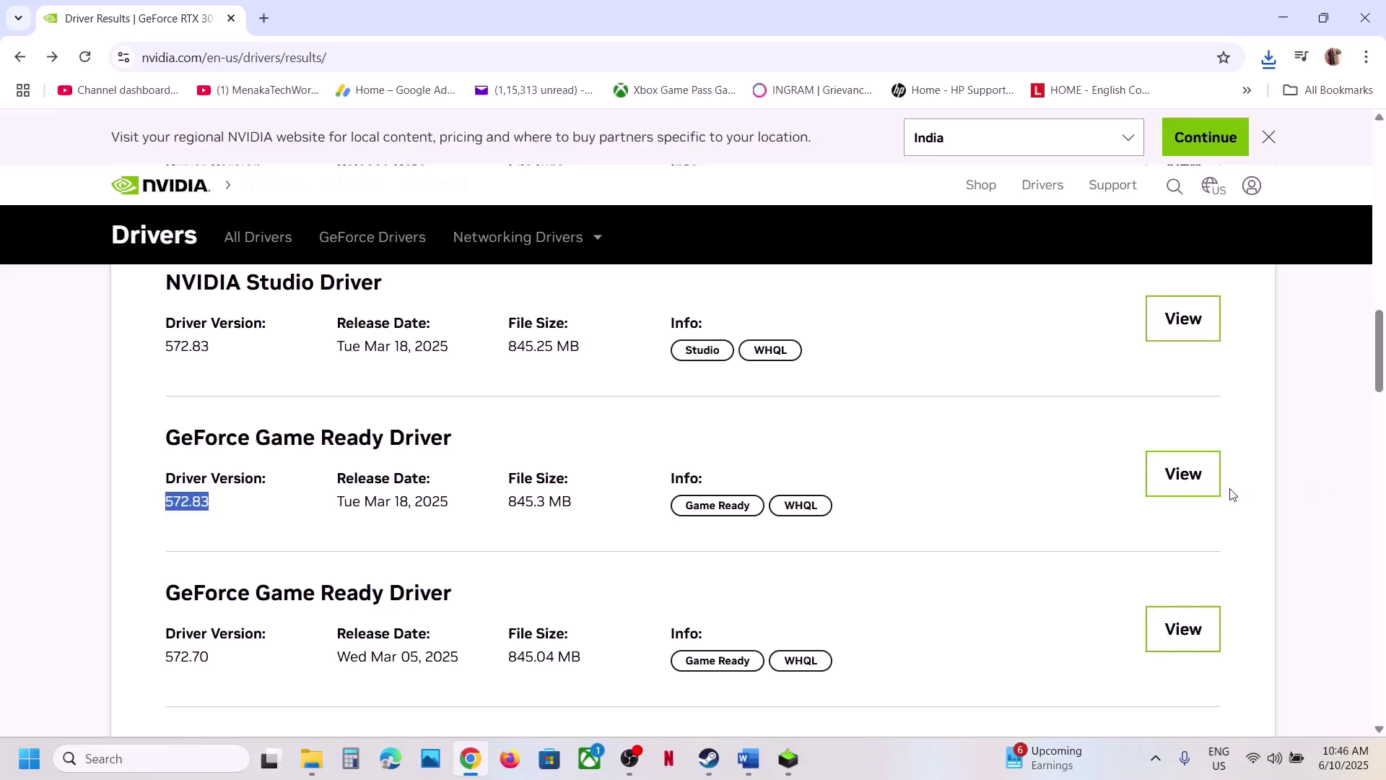
Step: View the clean installation option in the NVIDIA installer, and highlight "try debug mode" in step 3 of the Word document
left_click(789, 758)
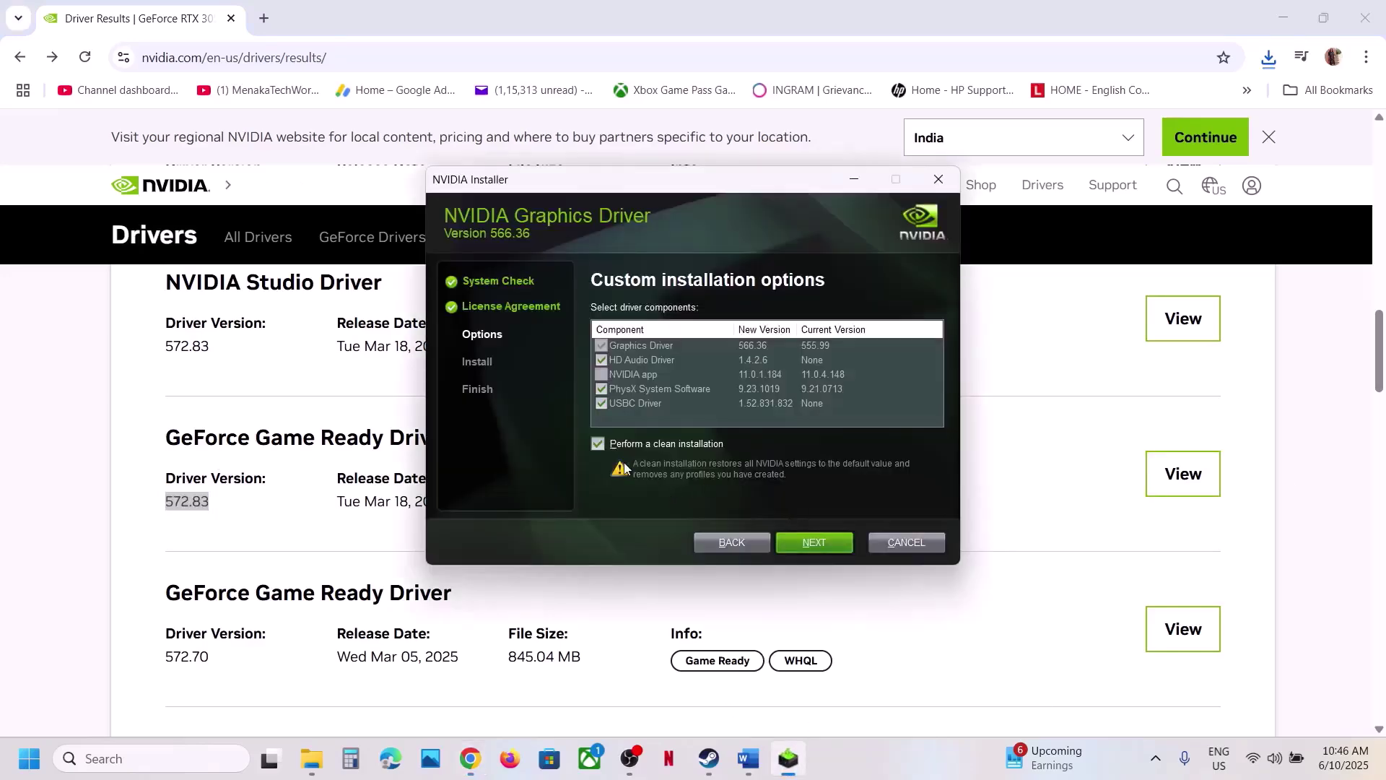
left_click(143, 568)
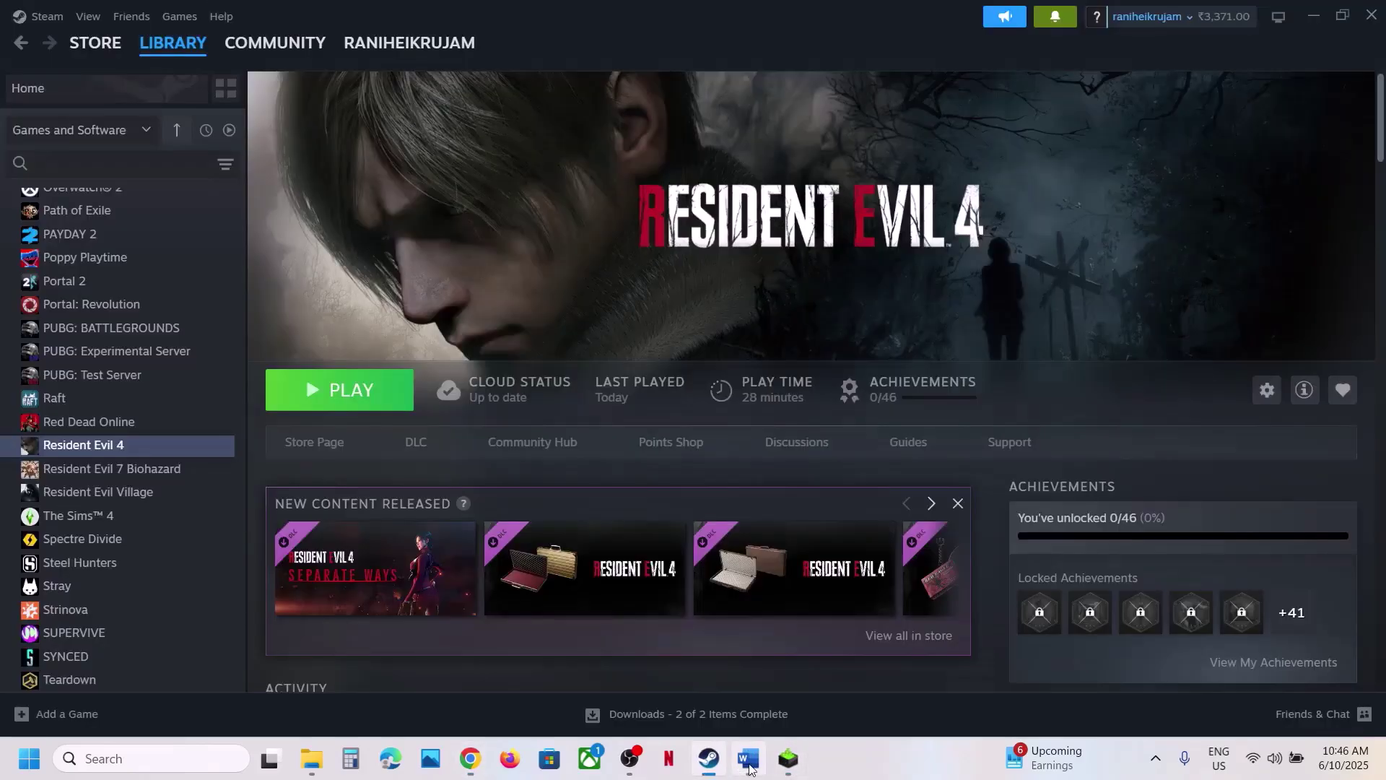
left_click(748, 758)
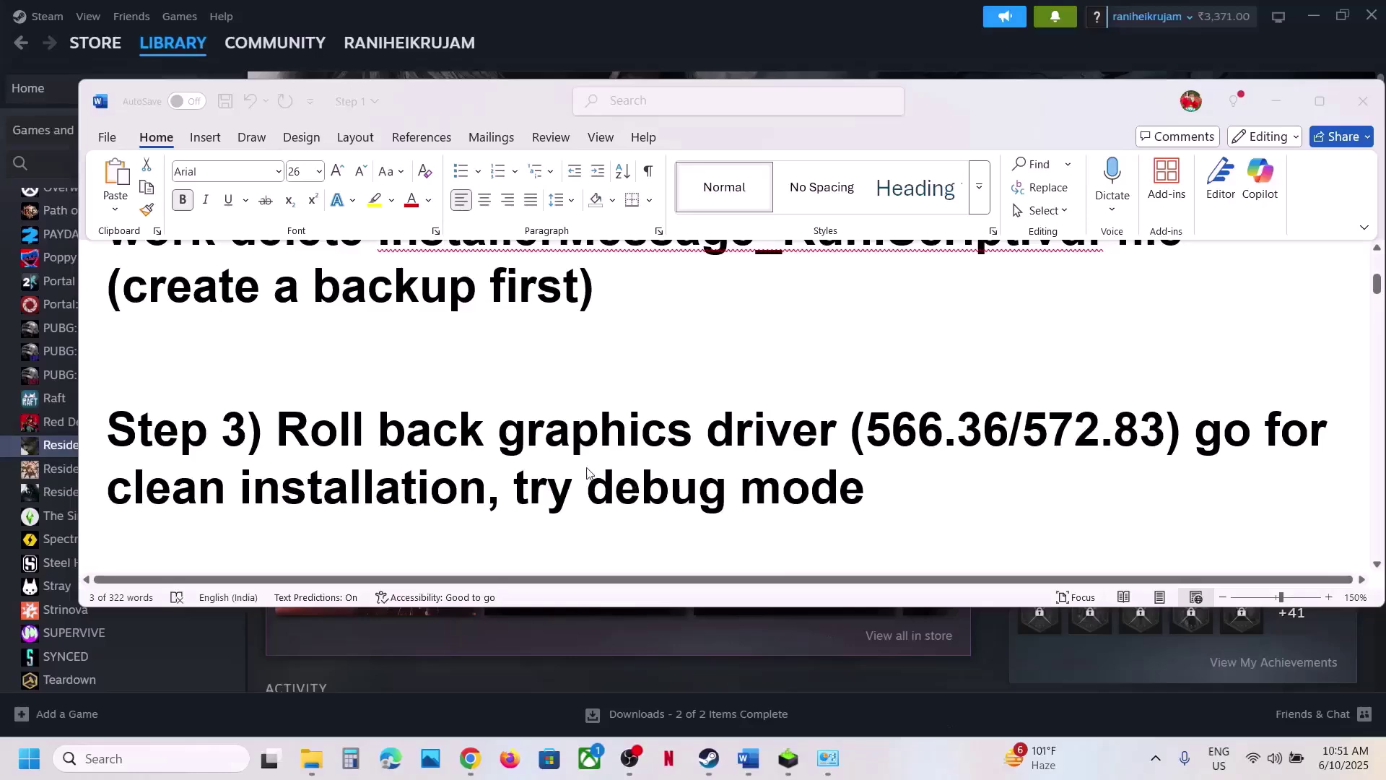
left_click_drag(519, 478, 838, 470)
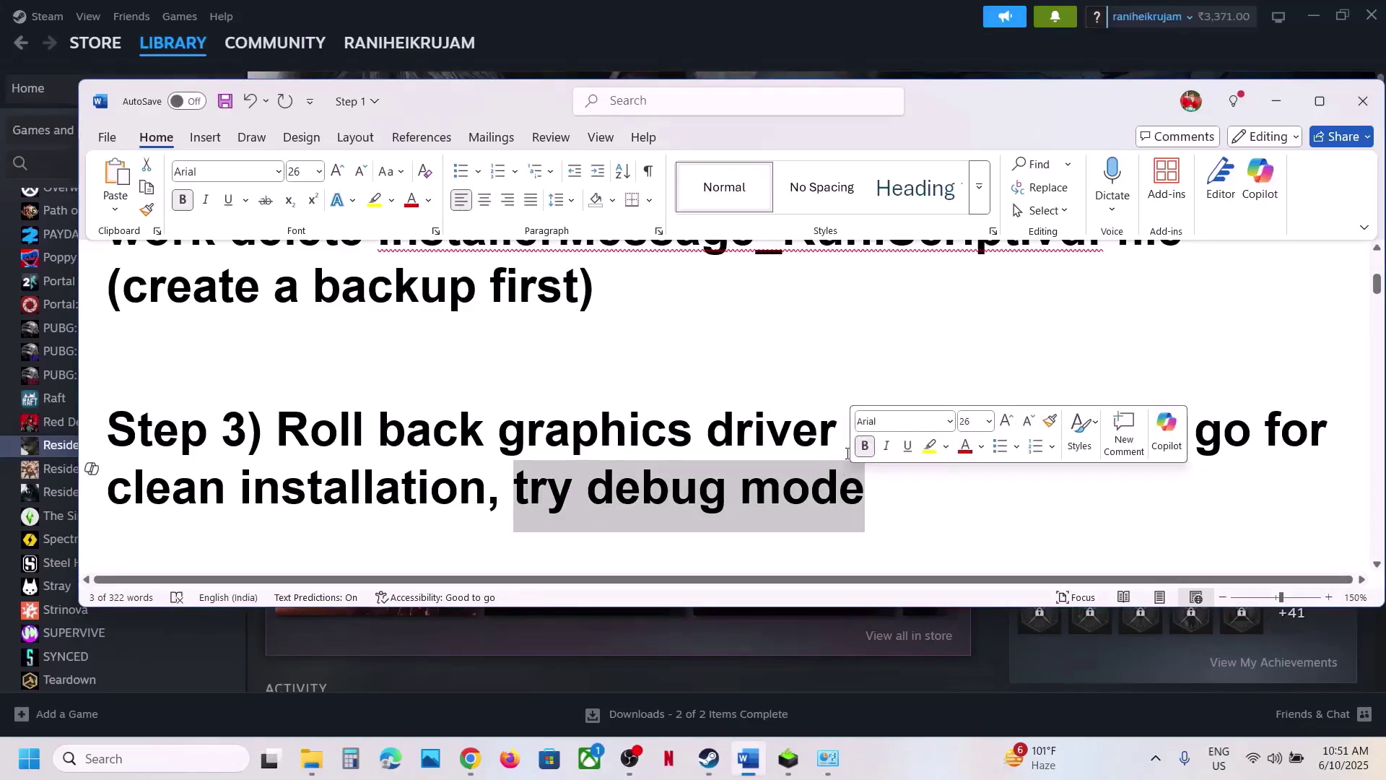
Step: Open NVIDIA Control Panel from the desktop and accept its software license agreement
key("super+d")
right_click(634, 366)
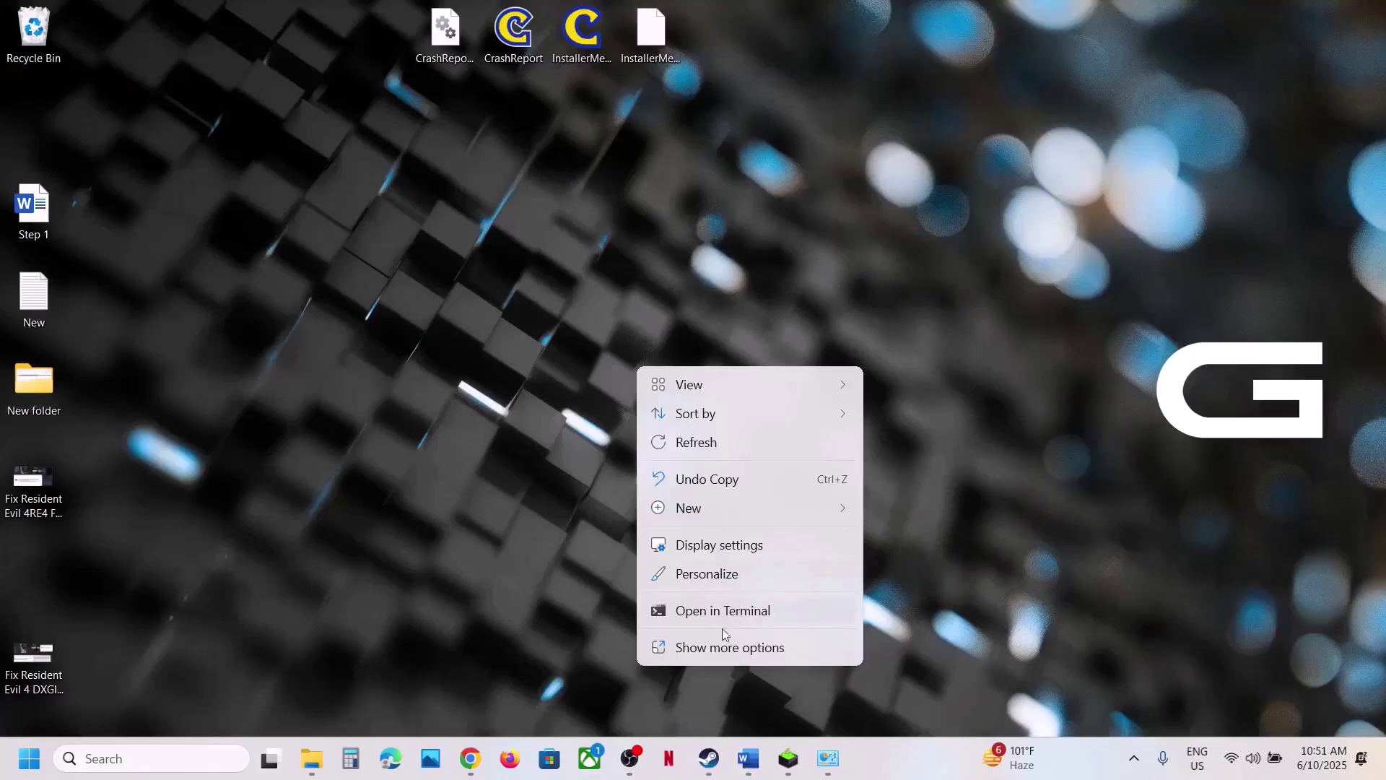
left_click(713, 647)
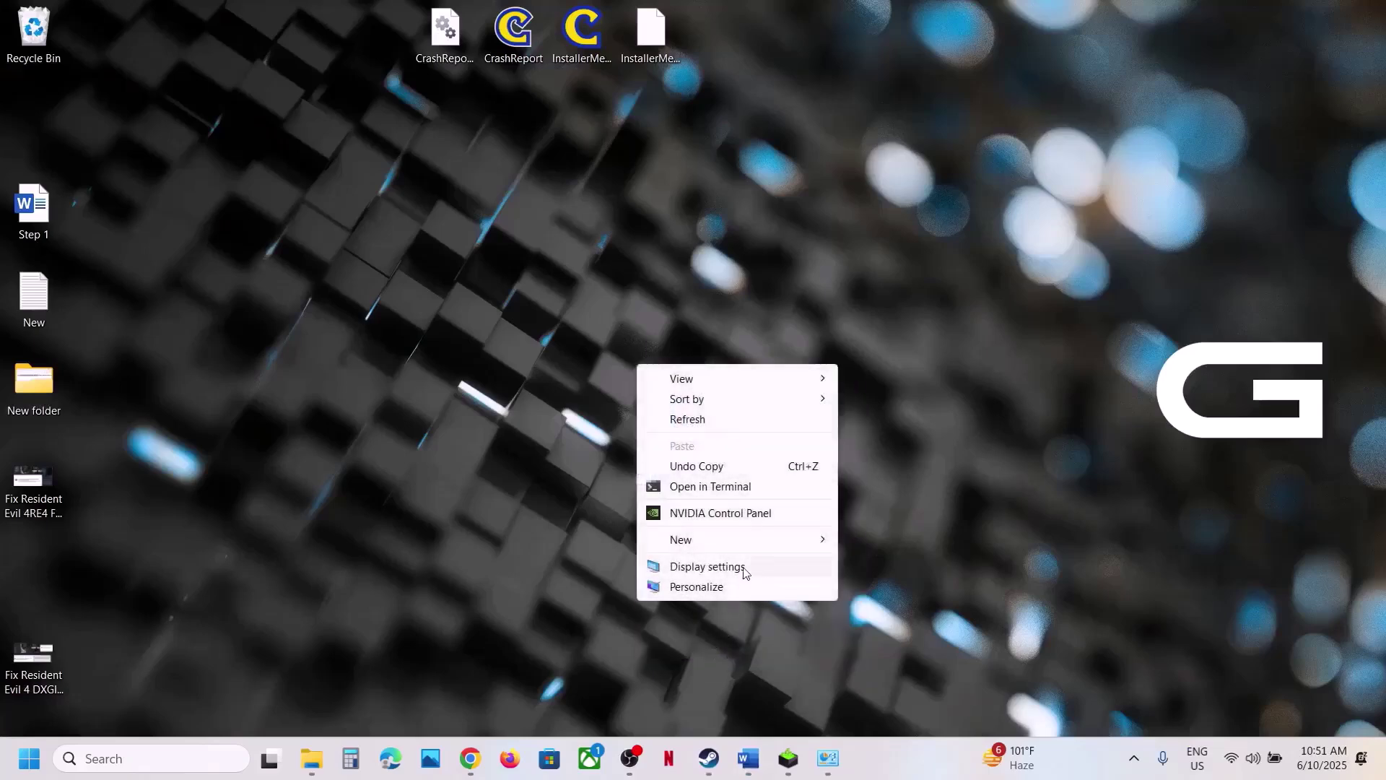
left_click(687, 517)
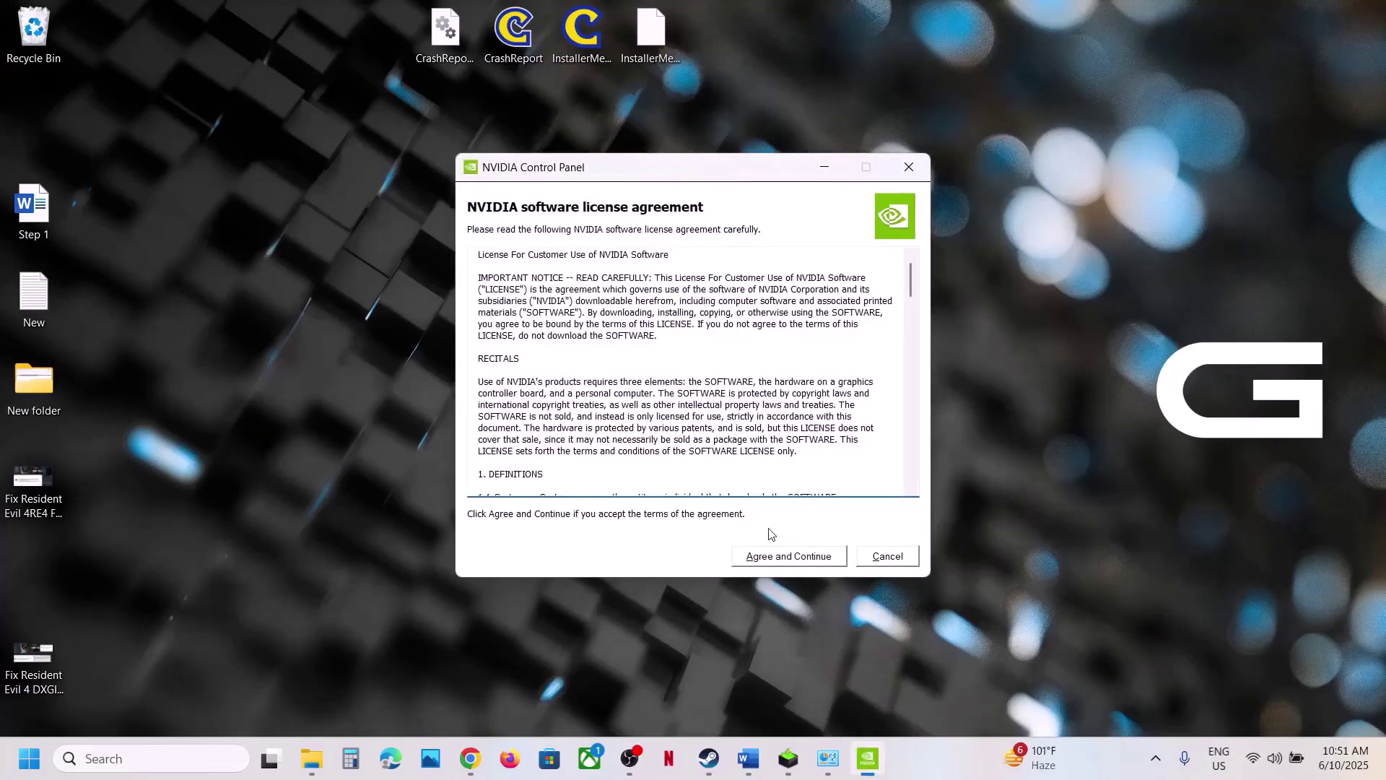
left_click(777, 553)
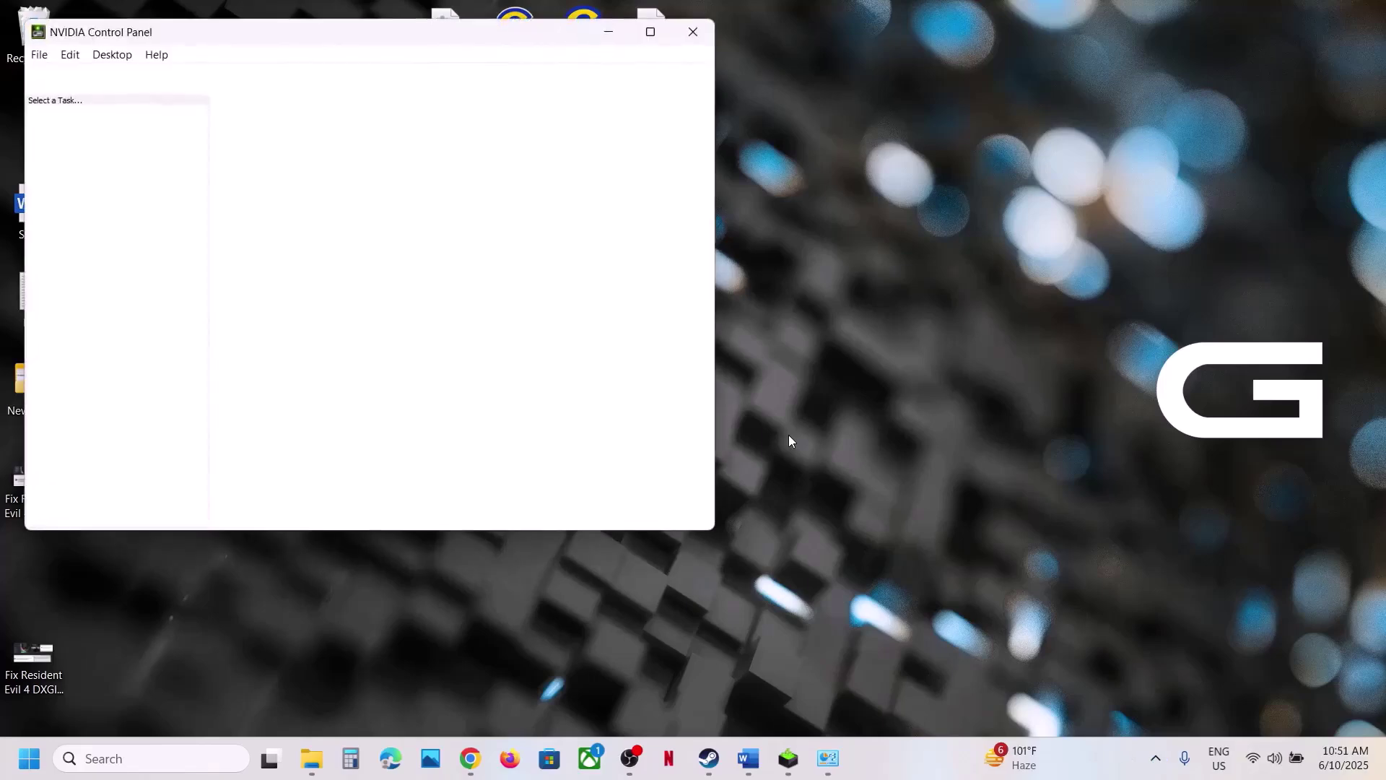
Step: Maximize NVIDIA Control Panel, choose Debug Mode, and check the option again
left_click(649, 34)
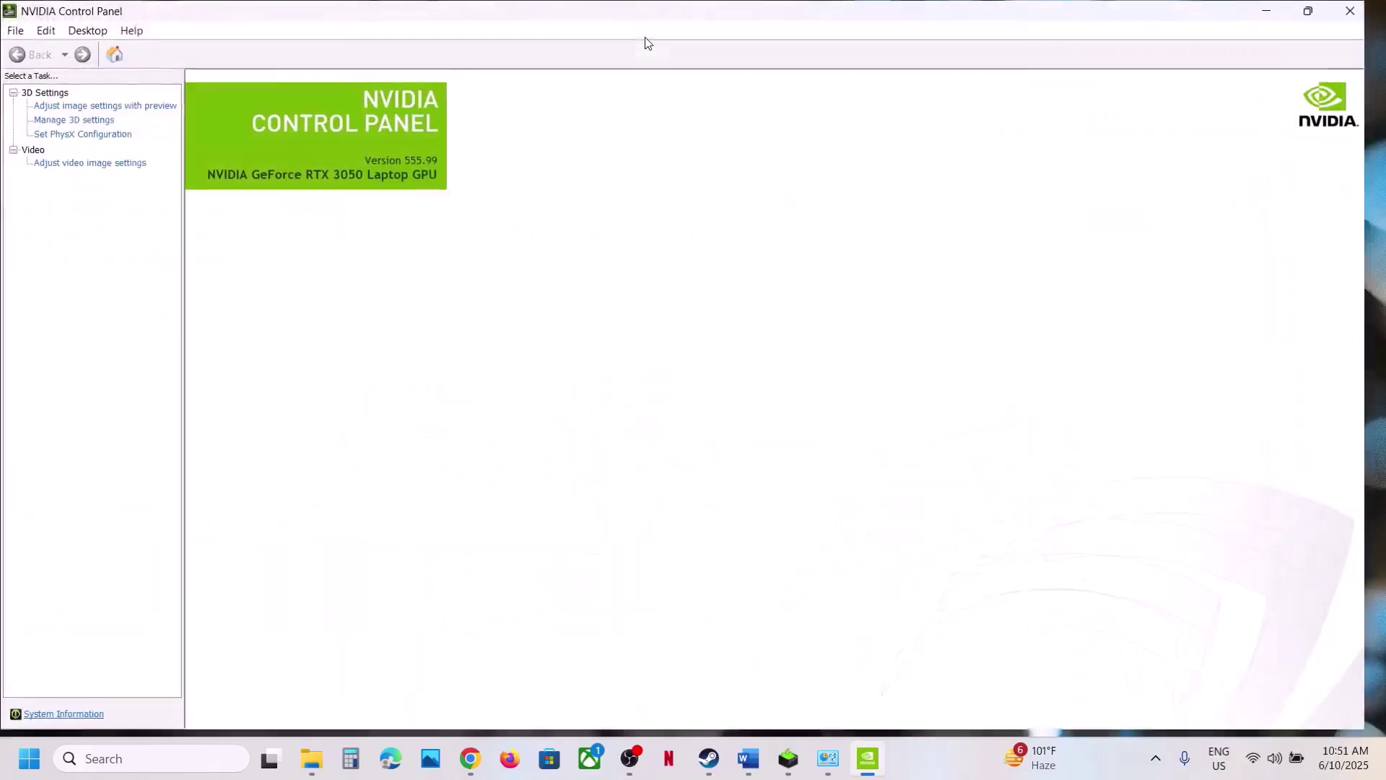
left_click(132, 35)
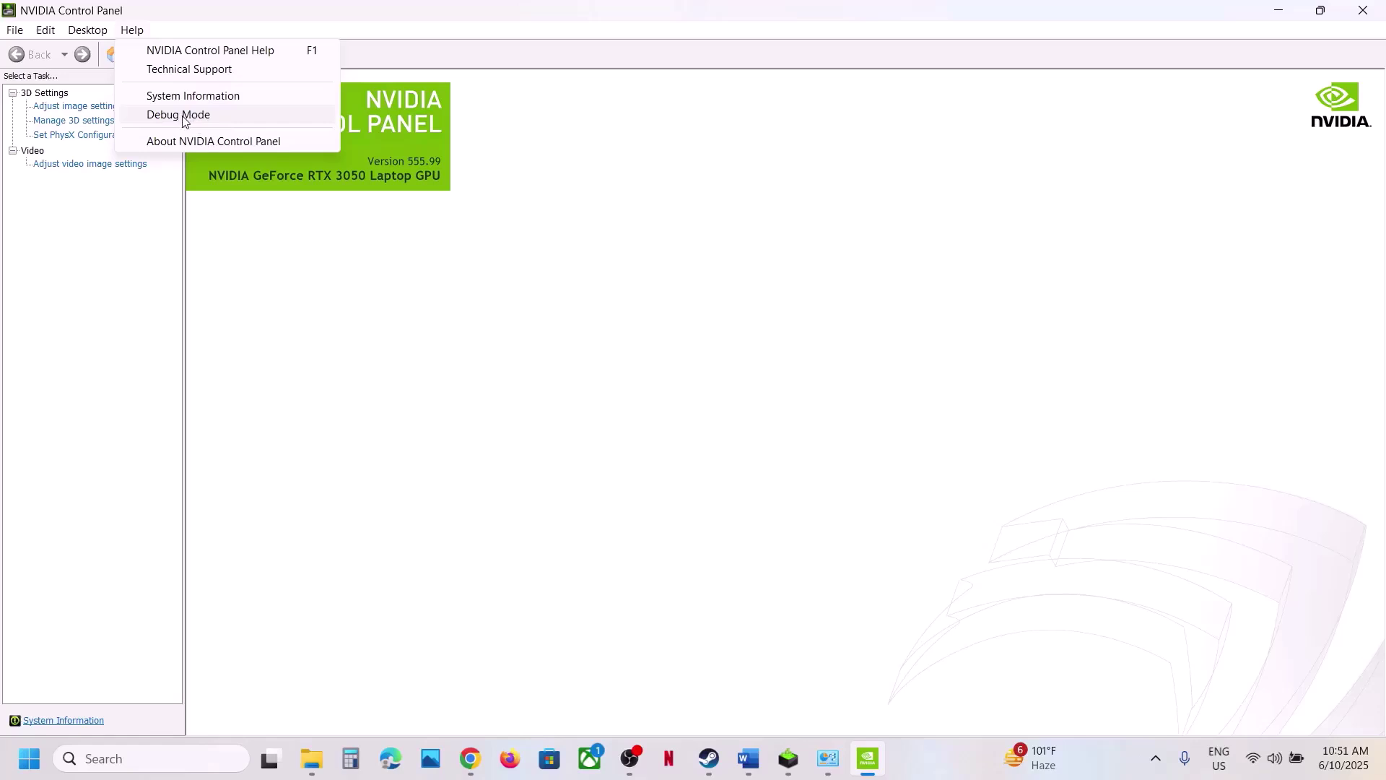
left_click(187, 121)
left_click(137, 33)
left_click(382, 368)
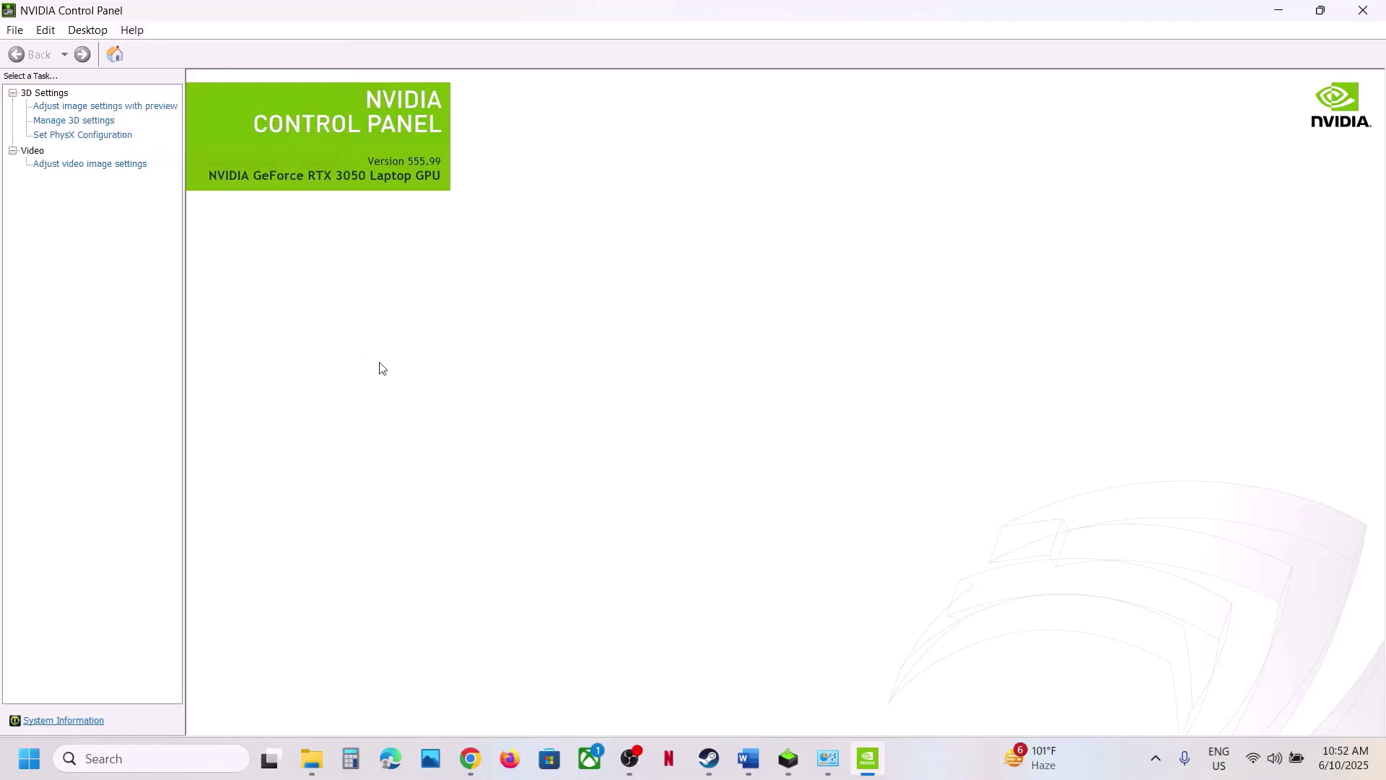
Step: Highlight step 4 on uninstalling all mods via fluffy manager and step 5 on power saving mode in the Word document
left_click(964, 762)
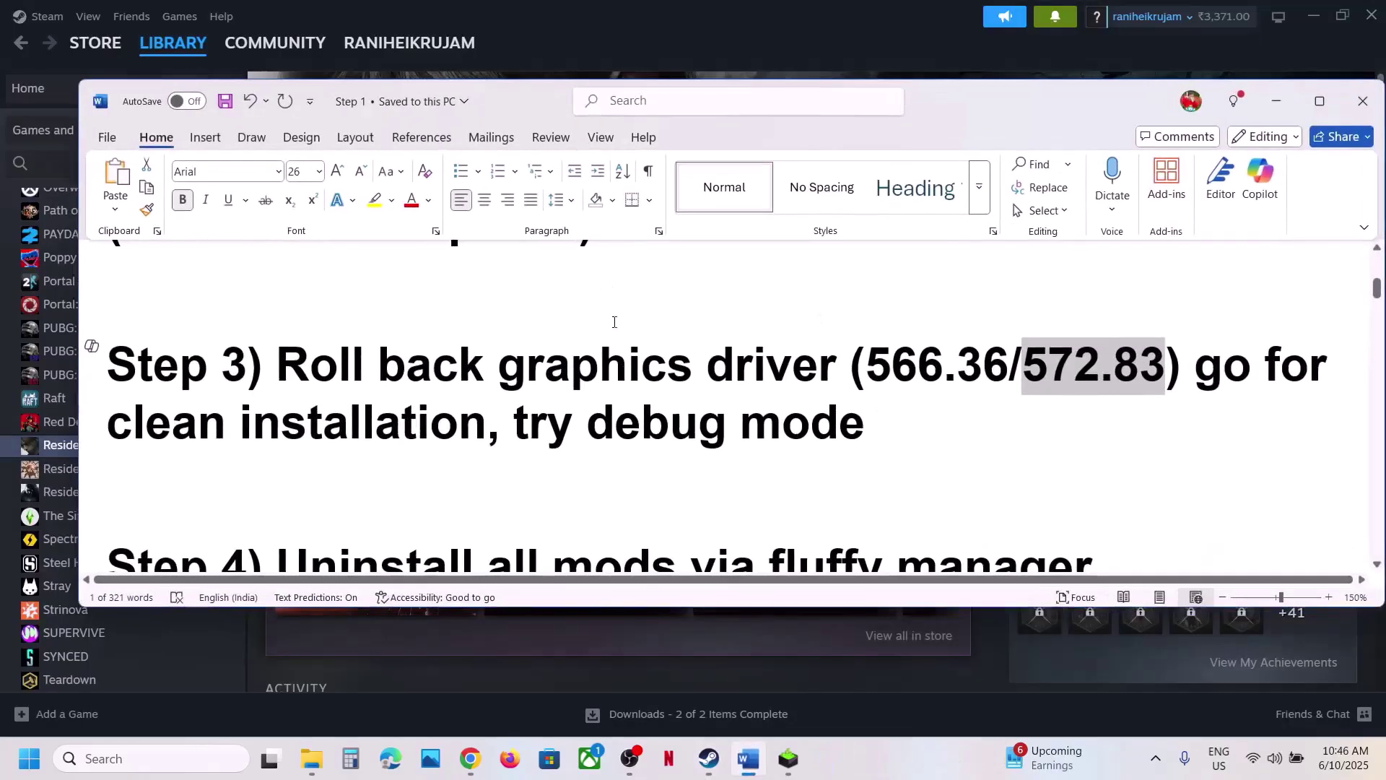
scroll(624, 433, "down", 3)
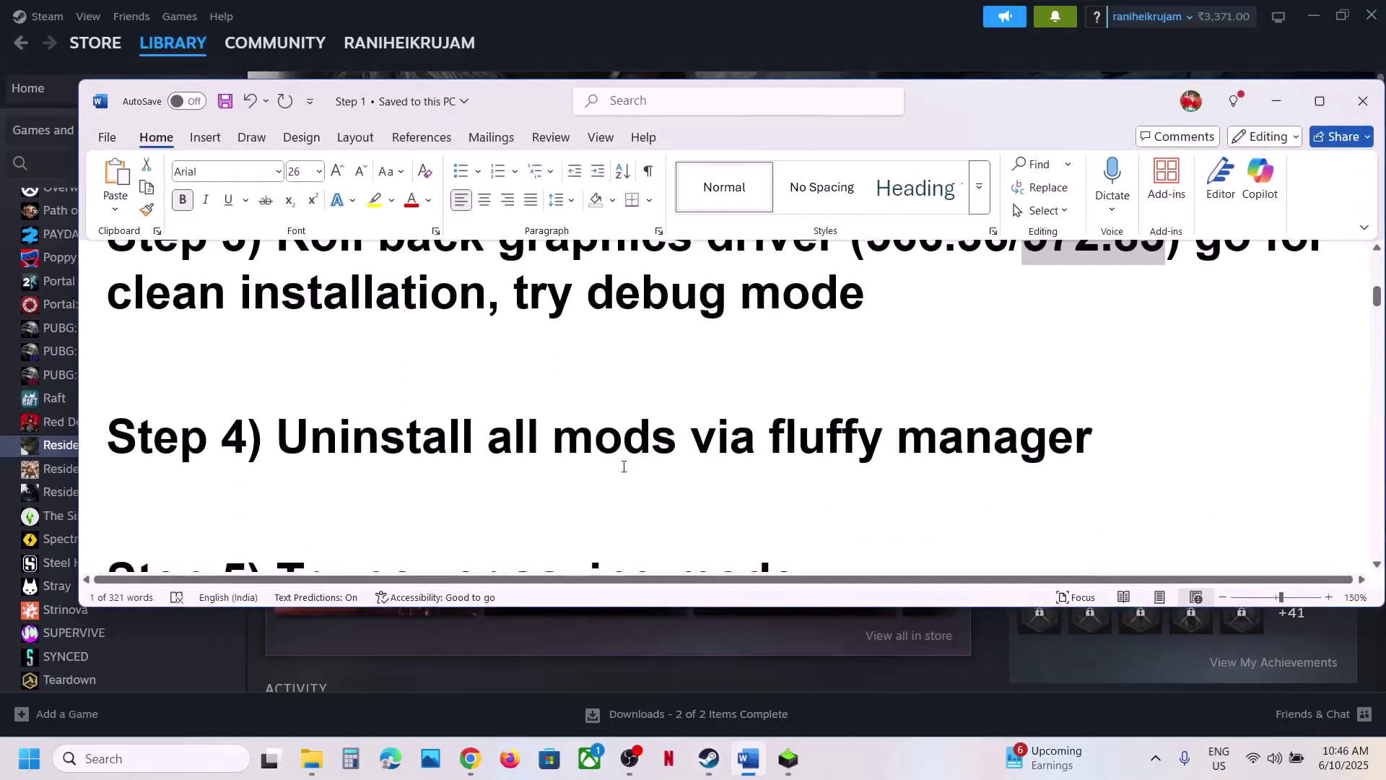
left_click_drag(300, 438, 1018, 452)
triple_click(346, 439)
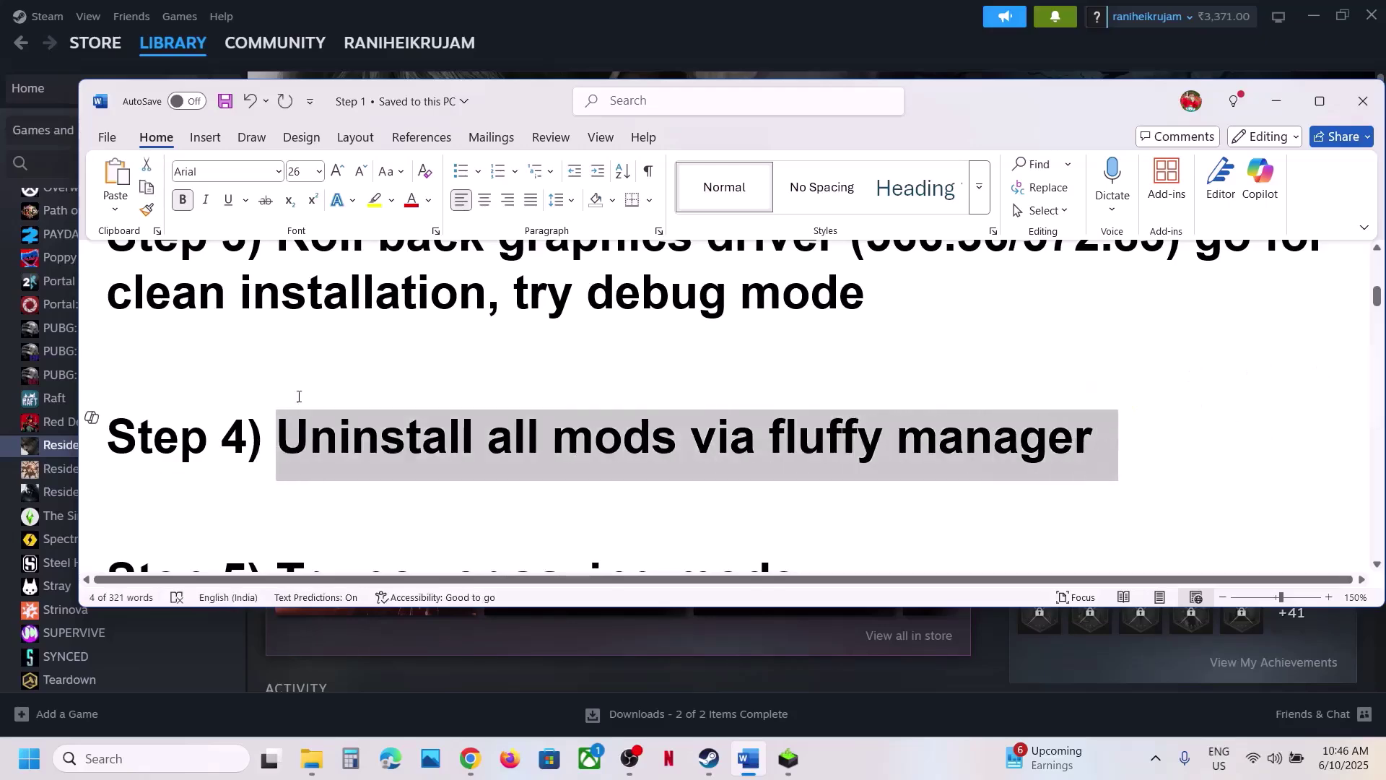
scroll(251, 394, "down", 3)
left_click_drag(281, 453, 953, 464)
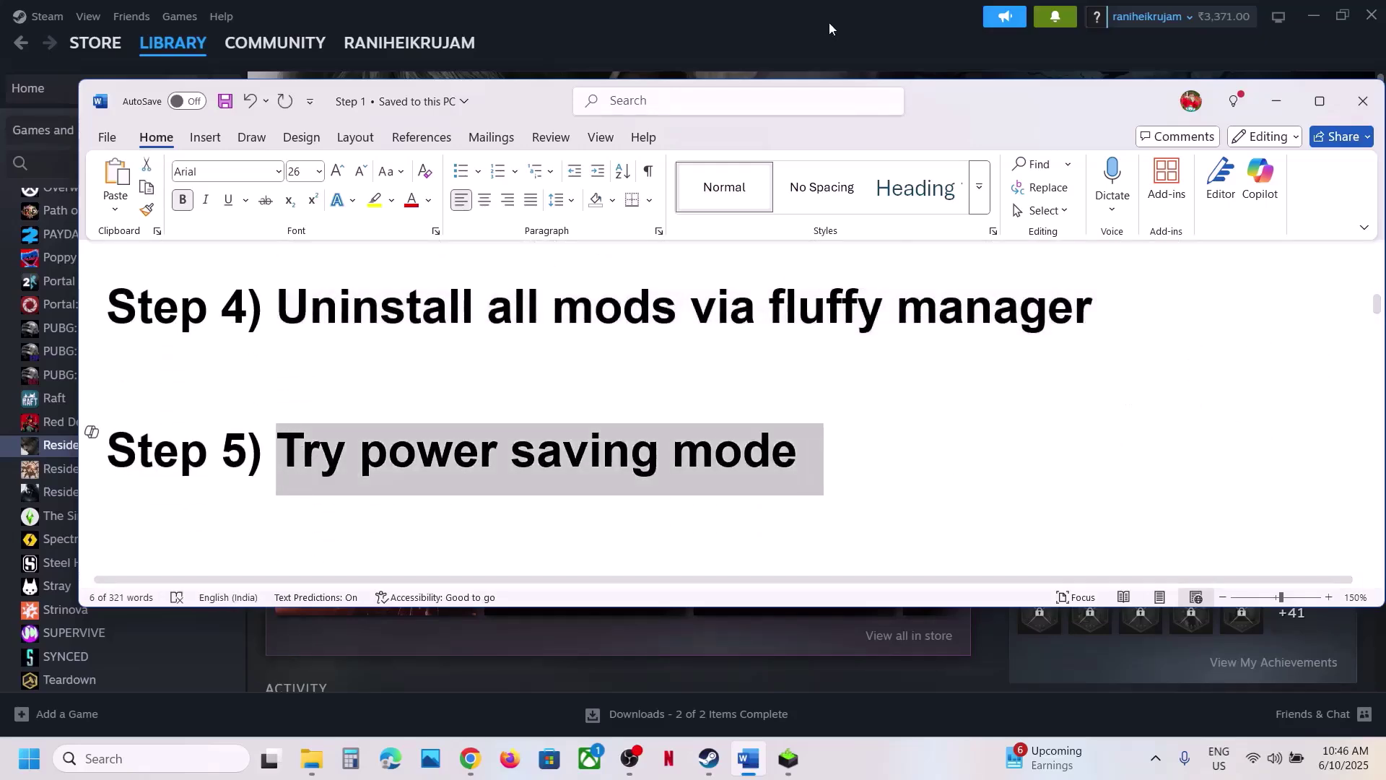
Step: Search Windows for "control", open Control Panel, and go to Power Options under Hardware and Sound
left_click(806, 25)
left_click(137, 760)
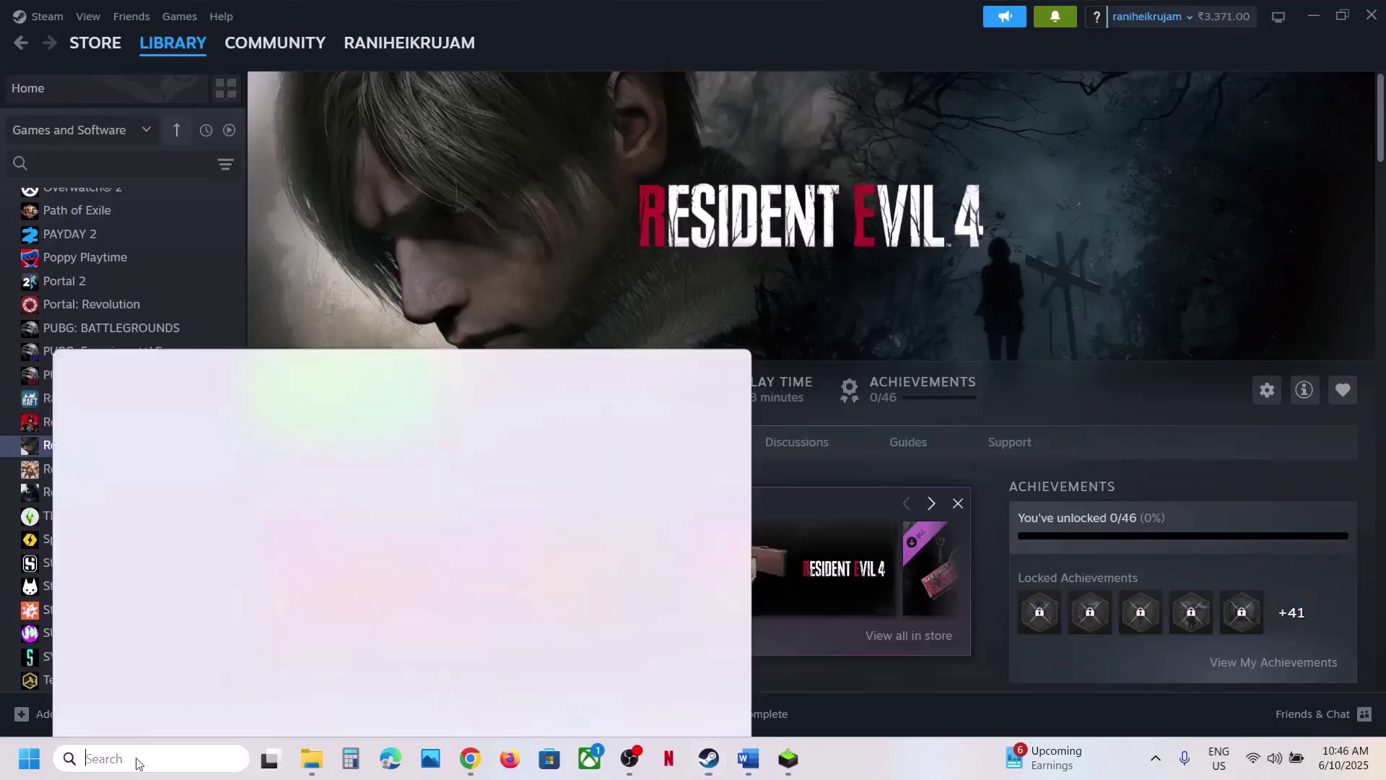
type("control")
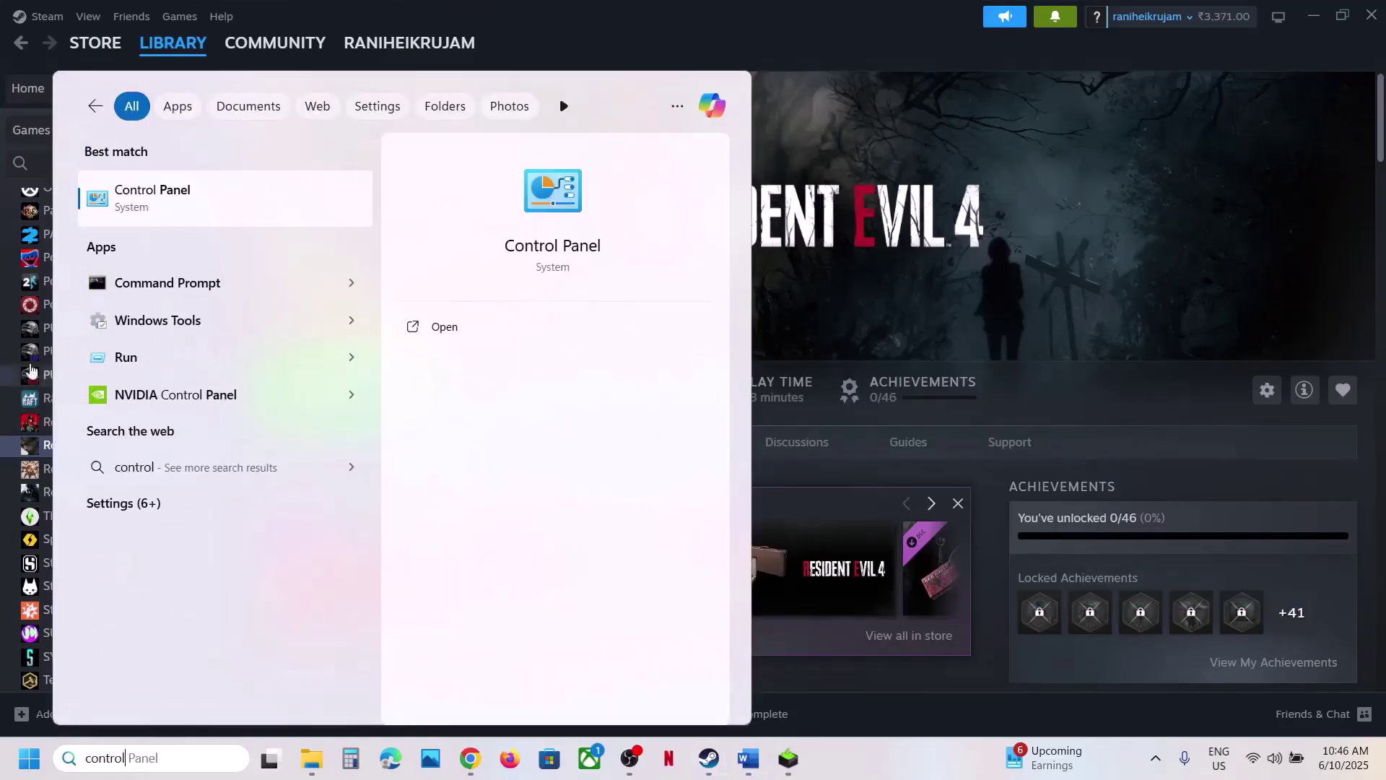
left_click(192, 217)
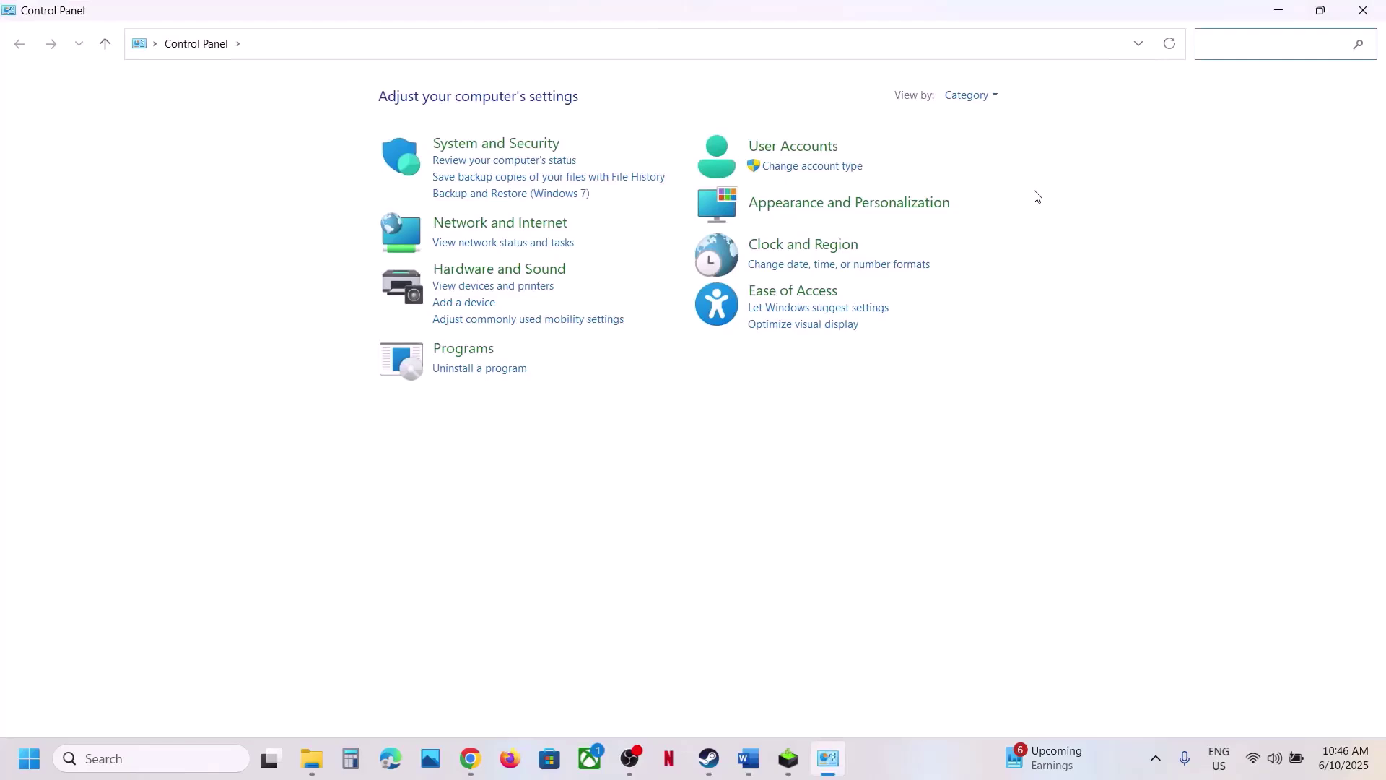
left_click(520, 271)
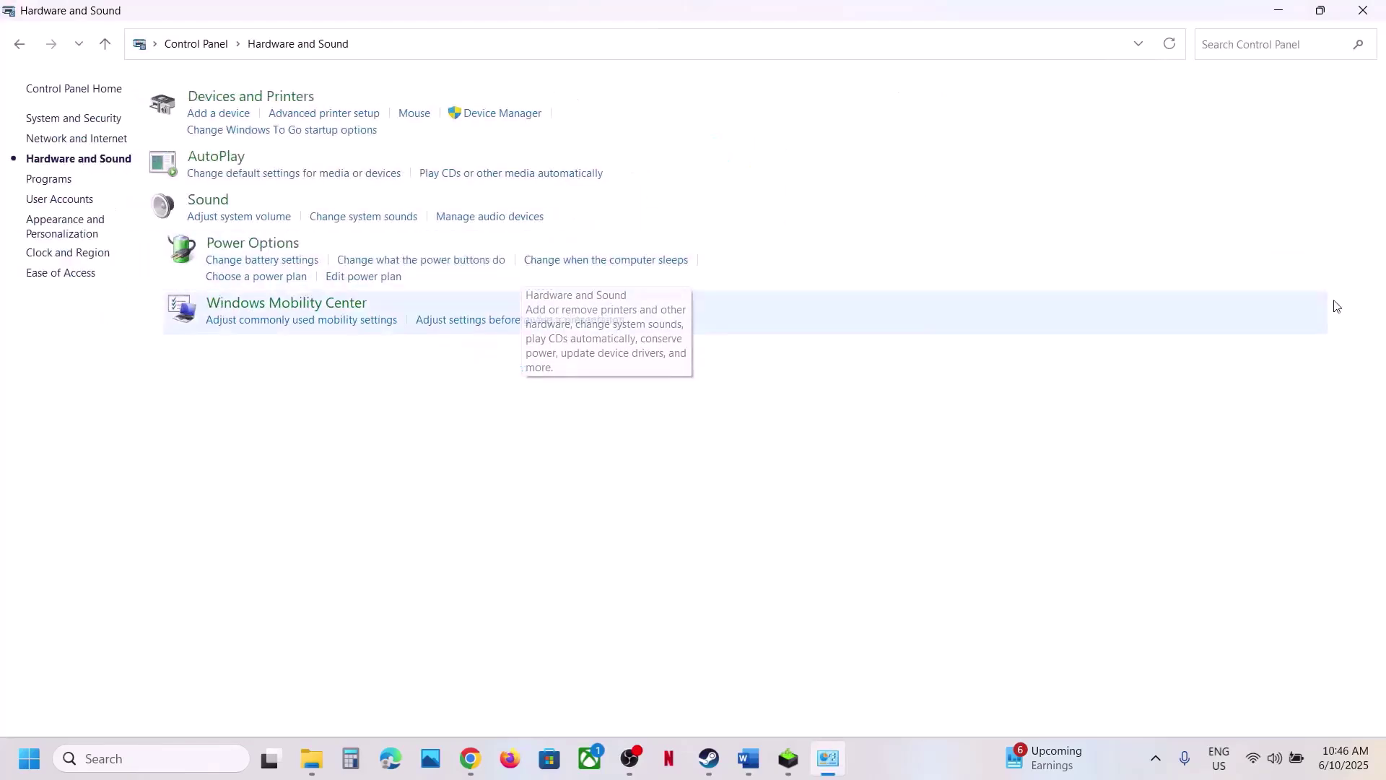
left_click(272, 246)
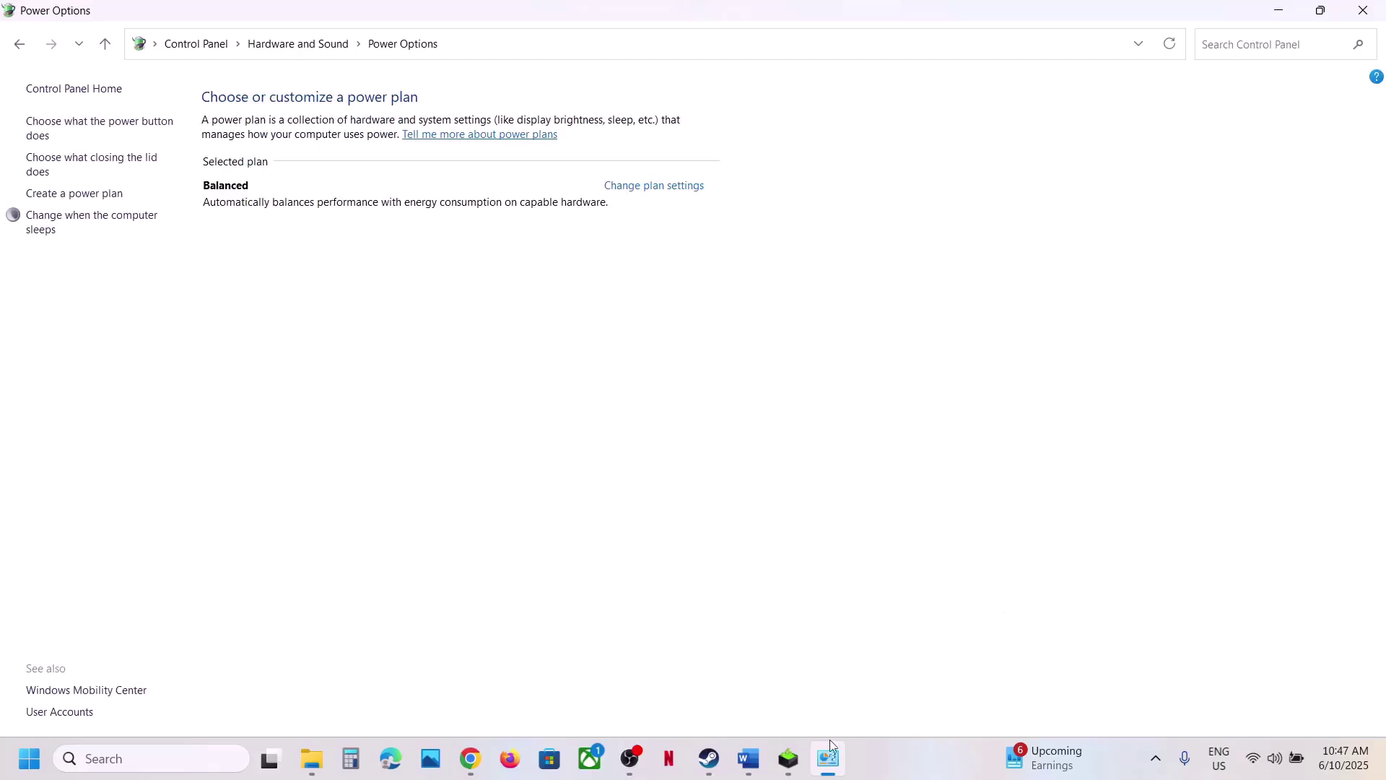
Step: View the power plans in the Power Saver.jpg reference image and close it
left_click(911, 768)
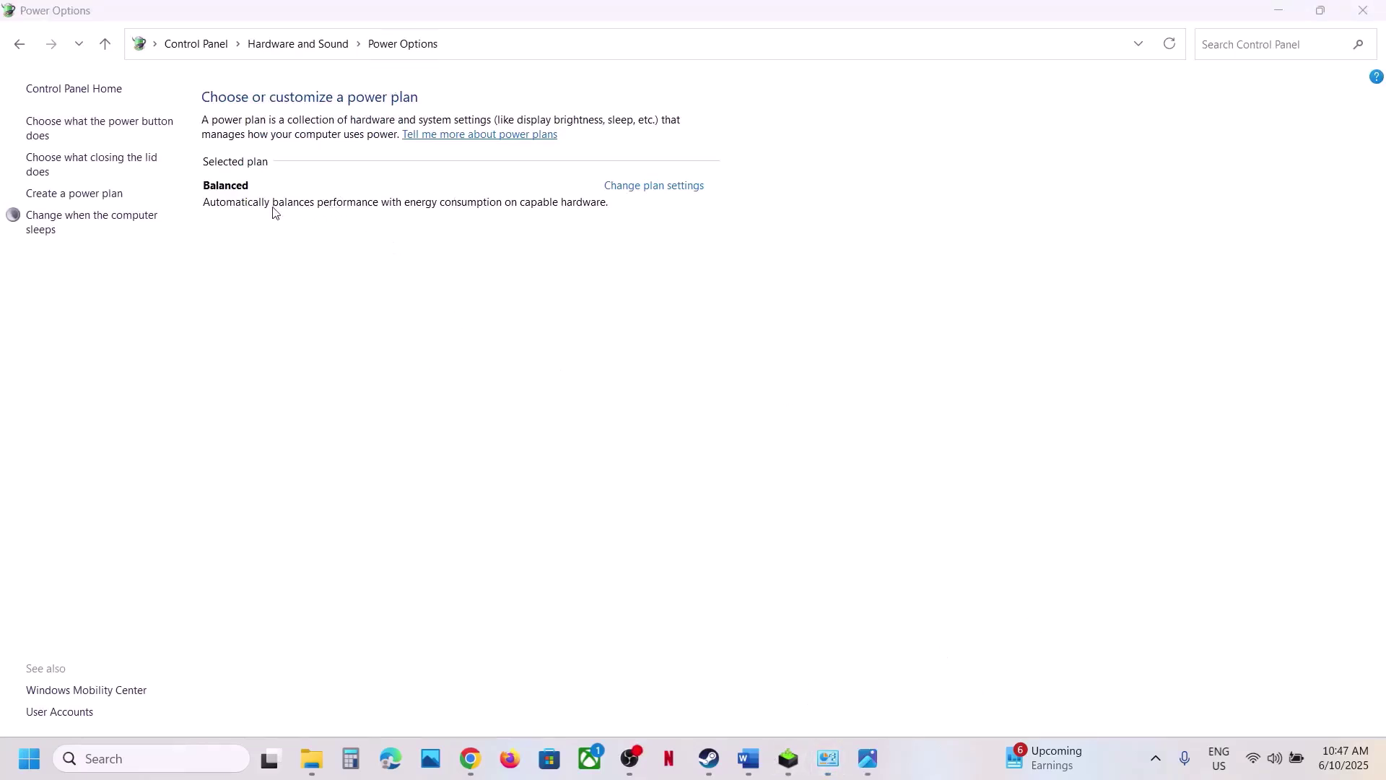
left_click(868, 758)
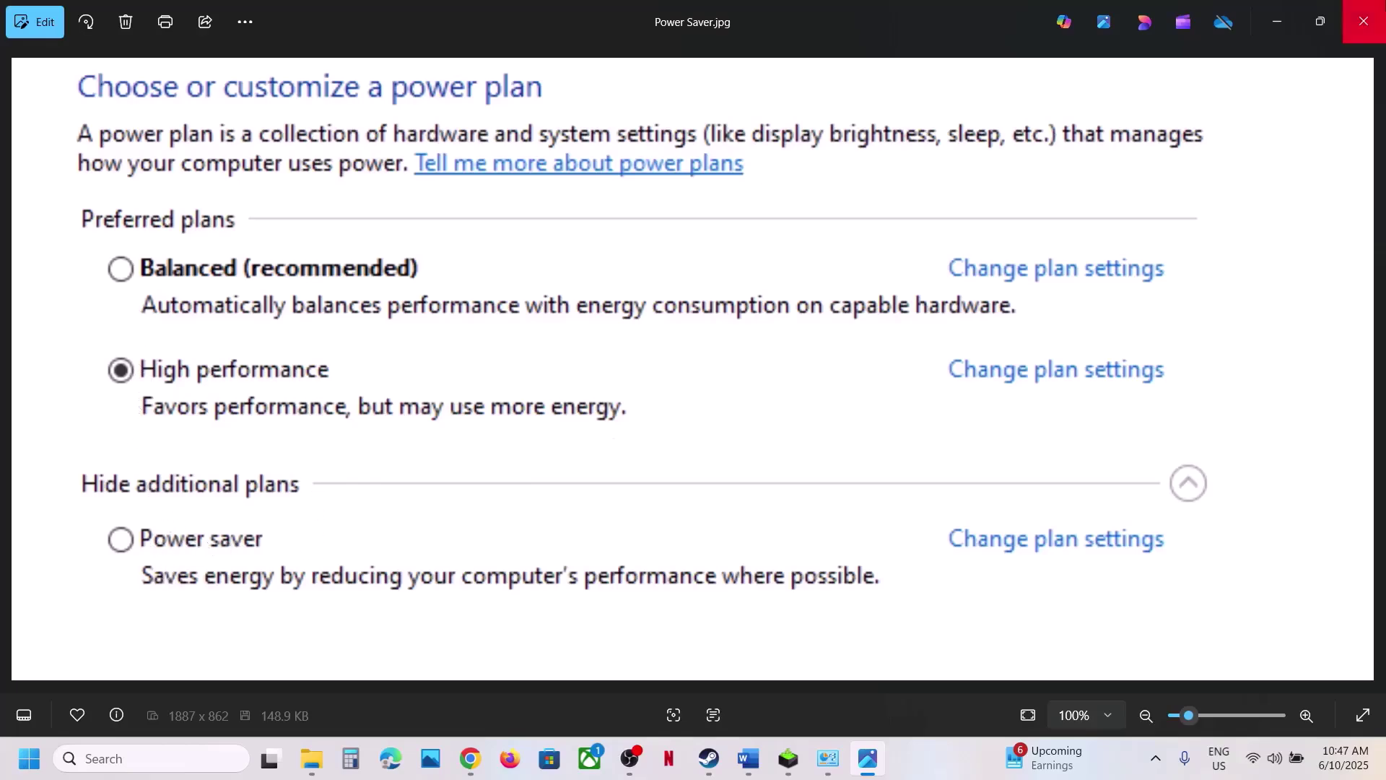
left_click(1364, 22)
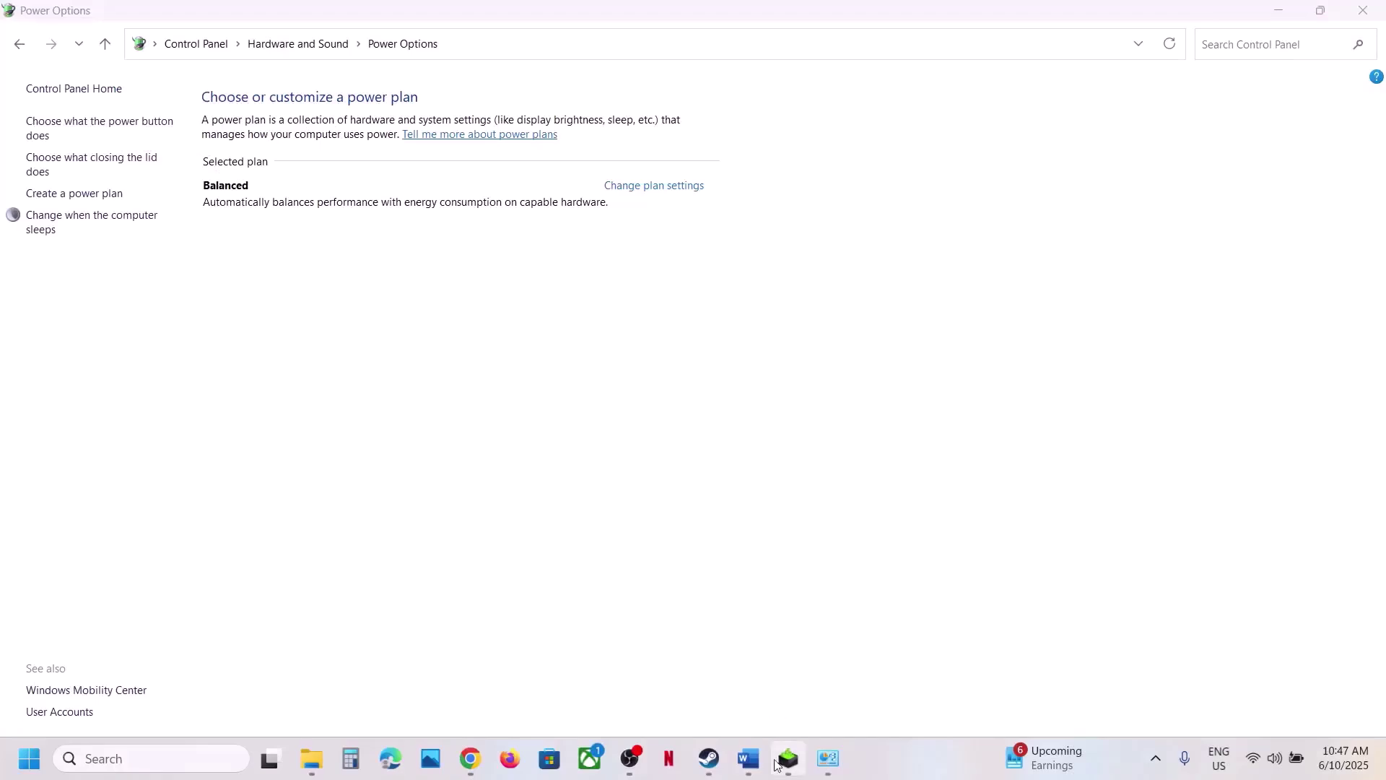
Step: Return to the Word document and read step 6 on trying -dx11/-dx12
mouse_move(767, 768)
left_click(769, 695)
scroll(345, 472, "down", 2)
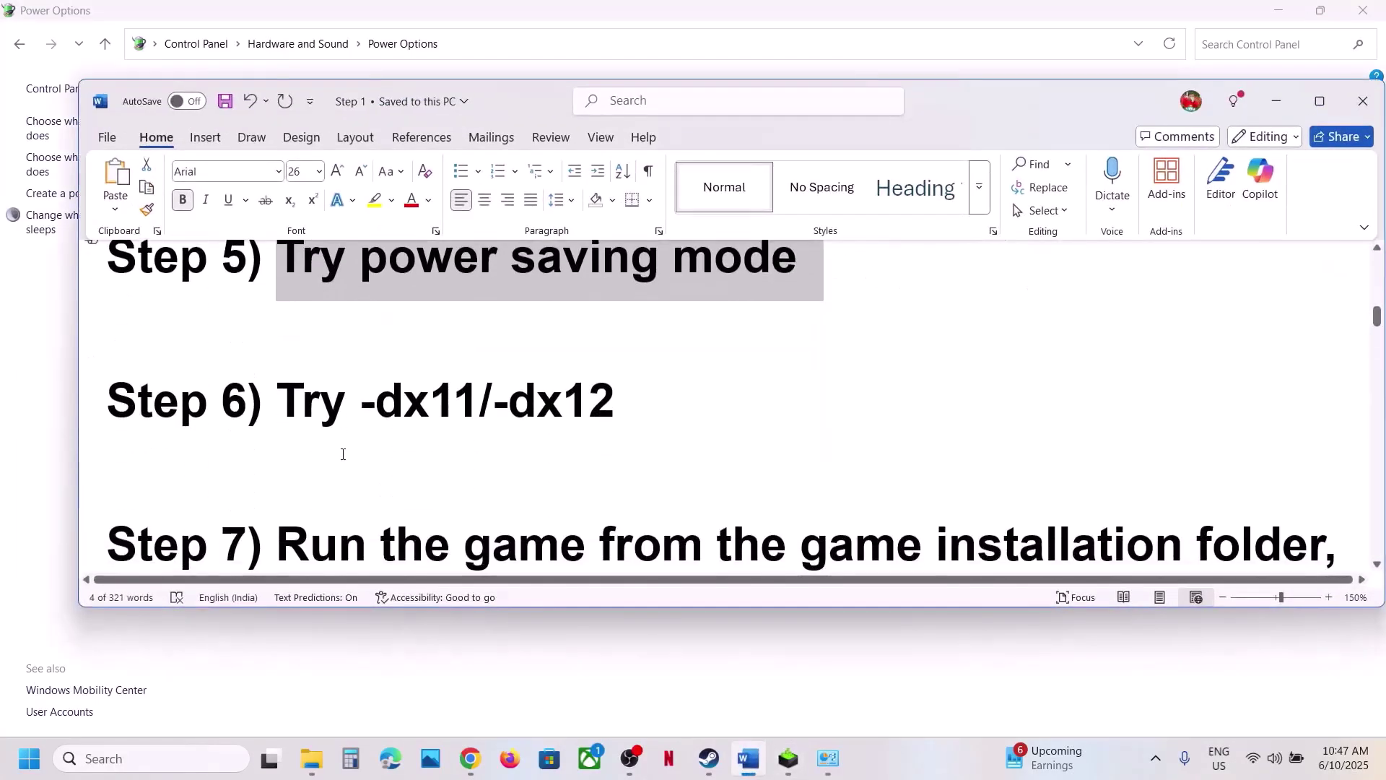
scroll(345, 455, "up", 1)
left_click_drag(345, 455, 145, 393)
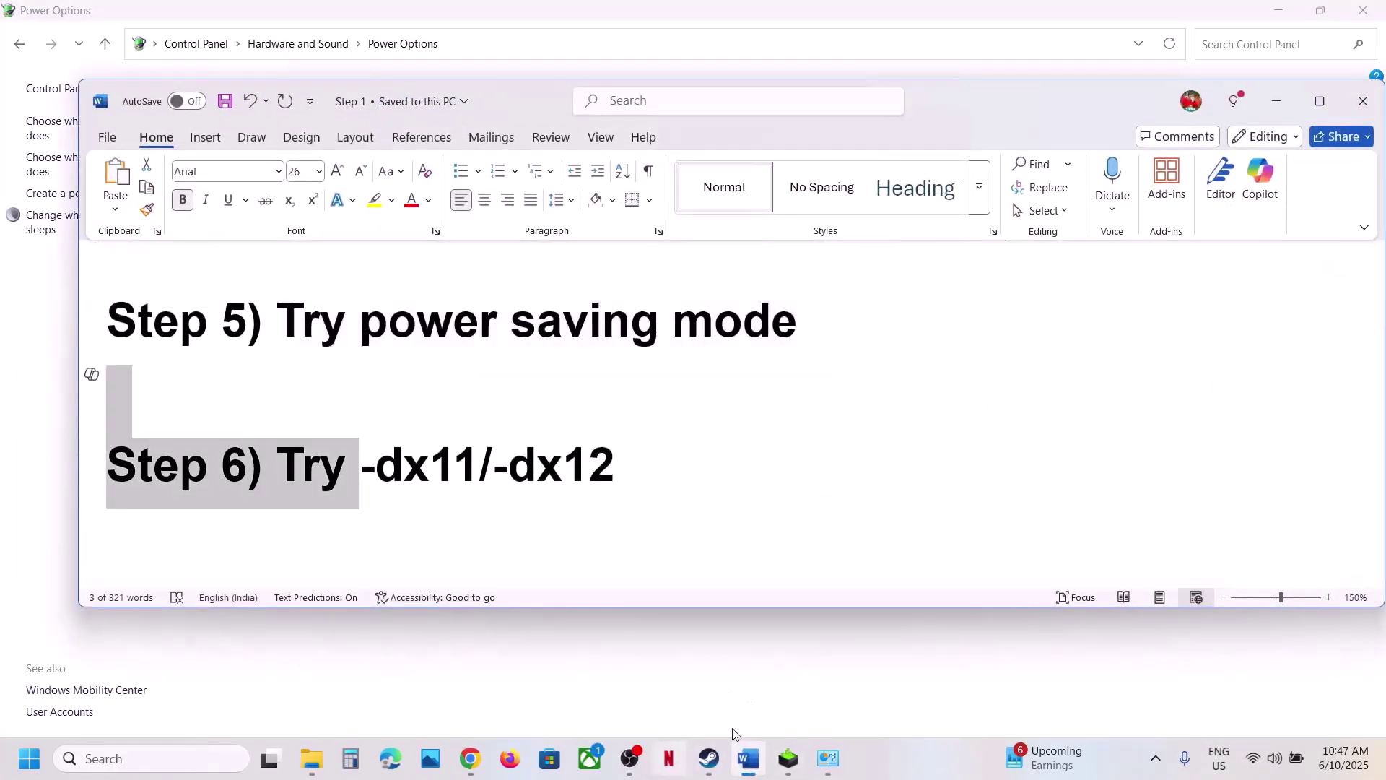
Step: Switch to Steam, open the properties of Resident Evil 4, and enter -dx11 as its launch option
left_click(716, 764)
right_click(110, 444)
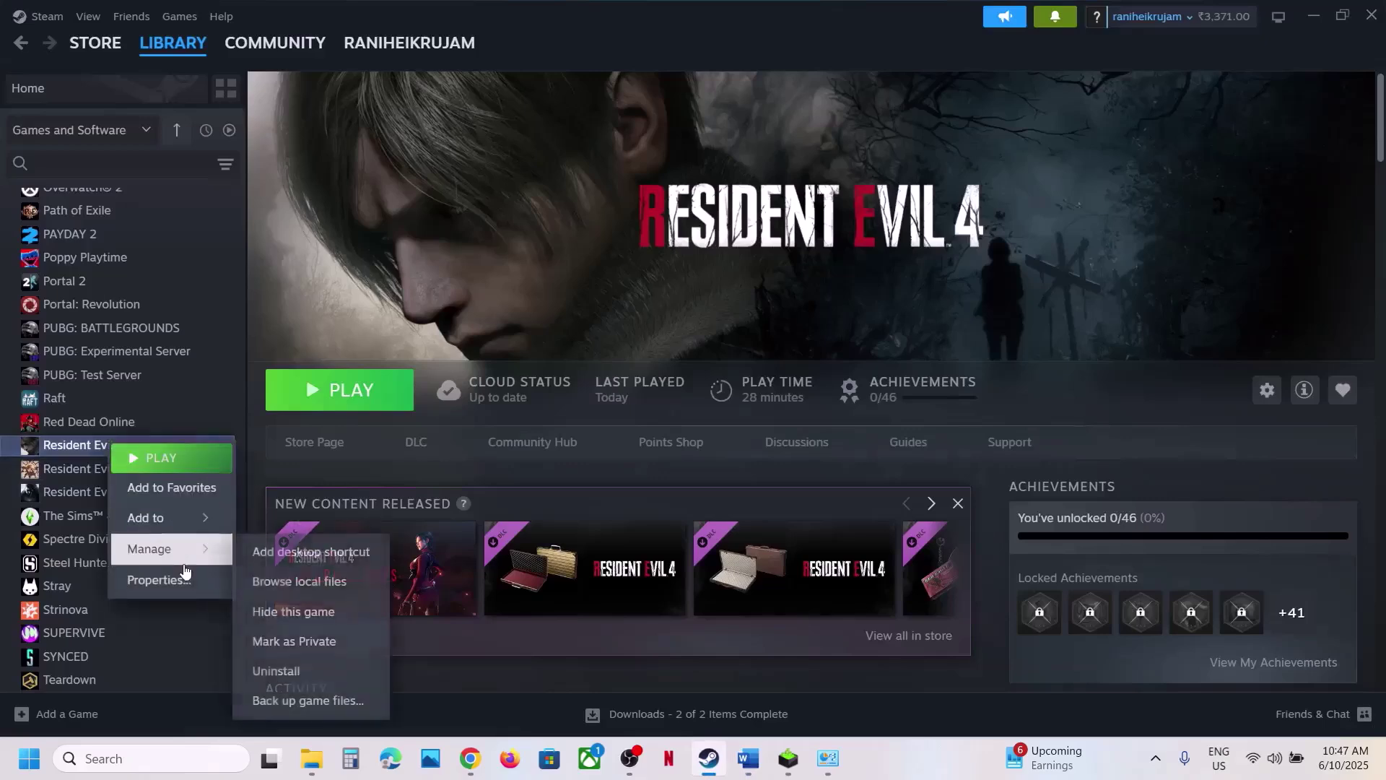
left_click(162, 580)
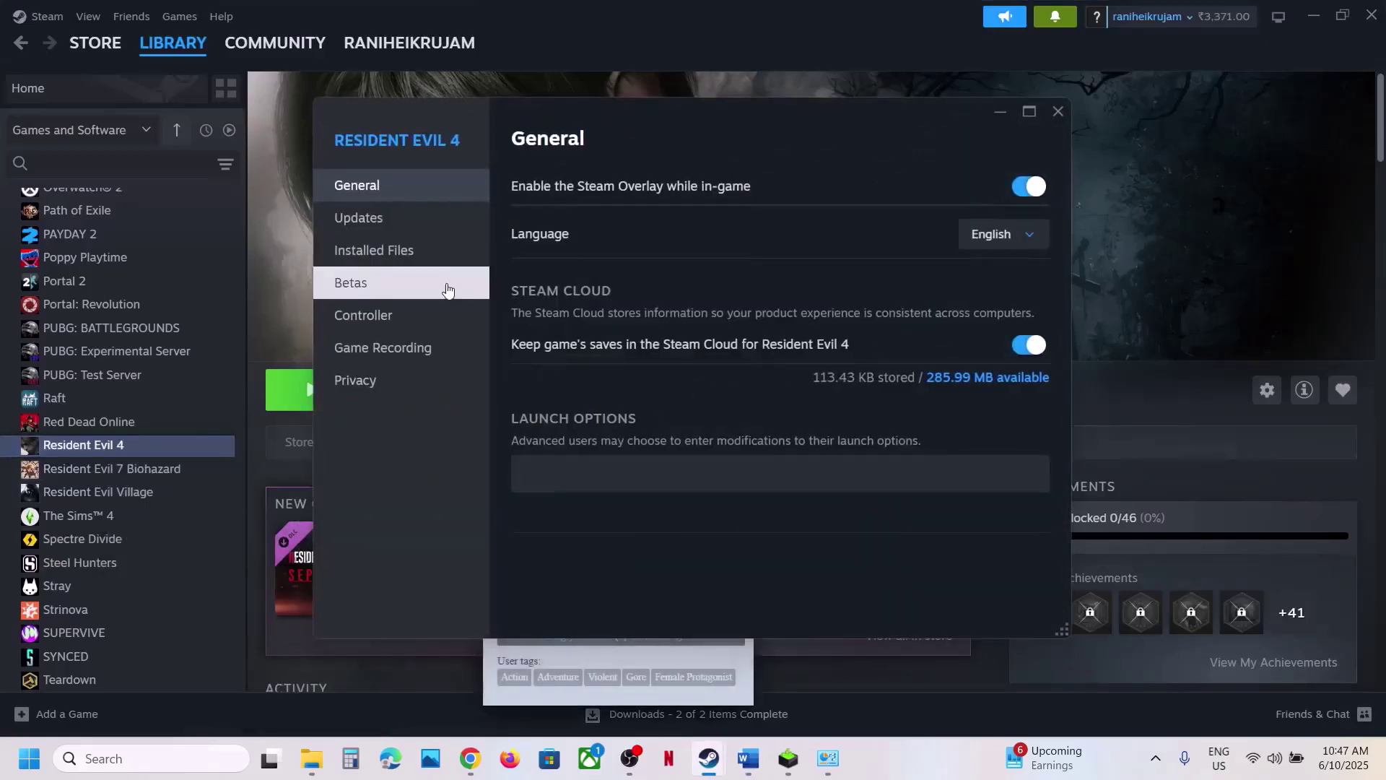
left_click(581, 464)
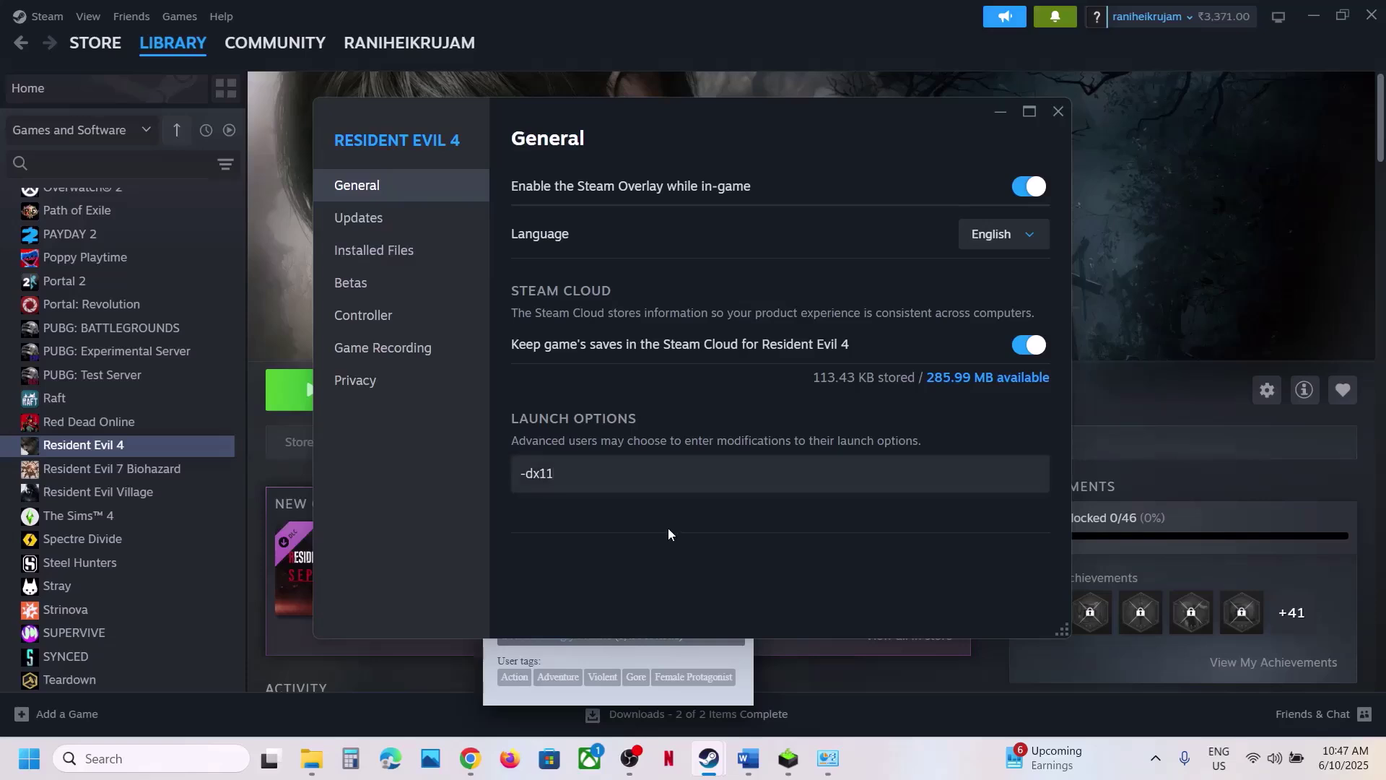
Step: Replace the launch option with -dx12, clear it again, and close the game's properties
left_click_drag(657, 474, 409, 486)
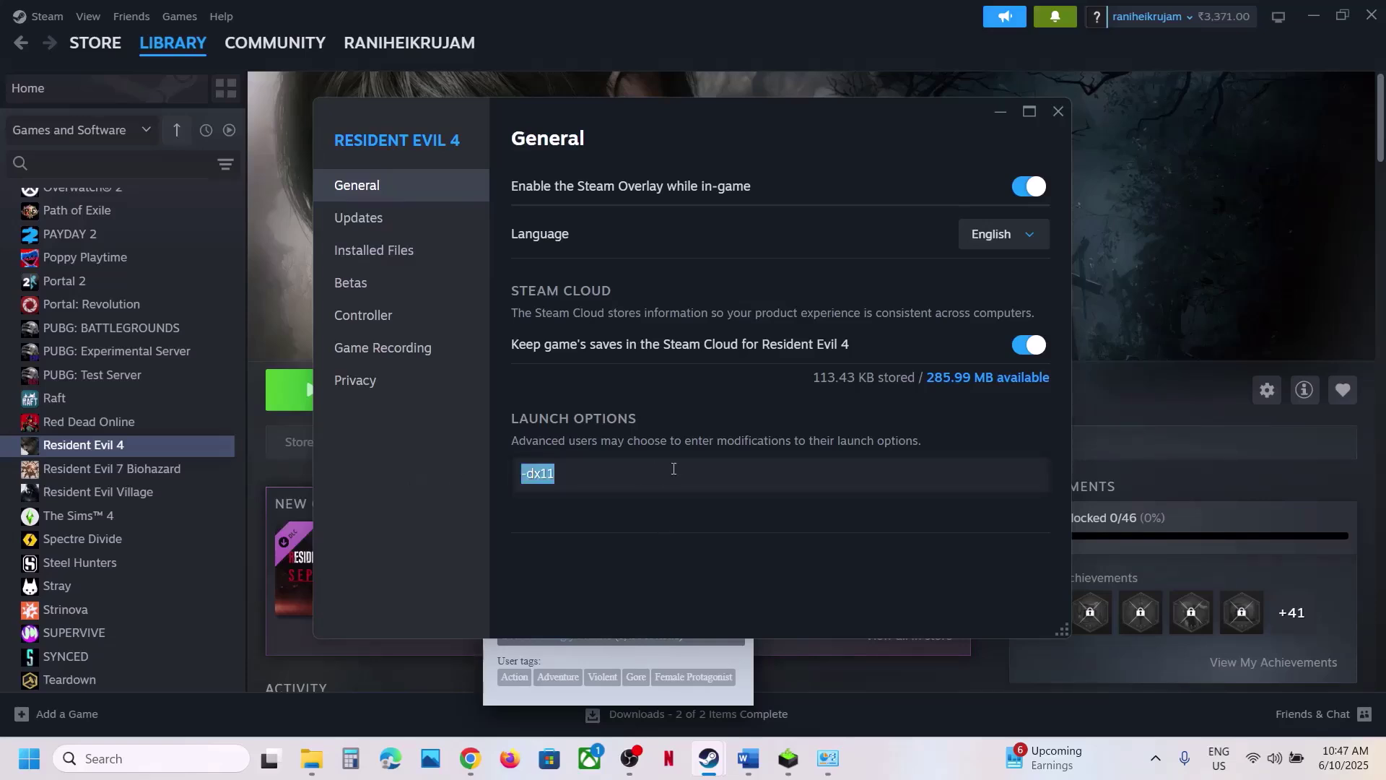
key("BackSpace")
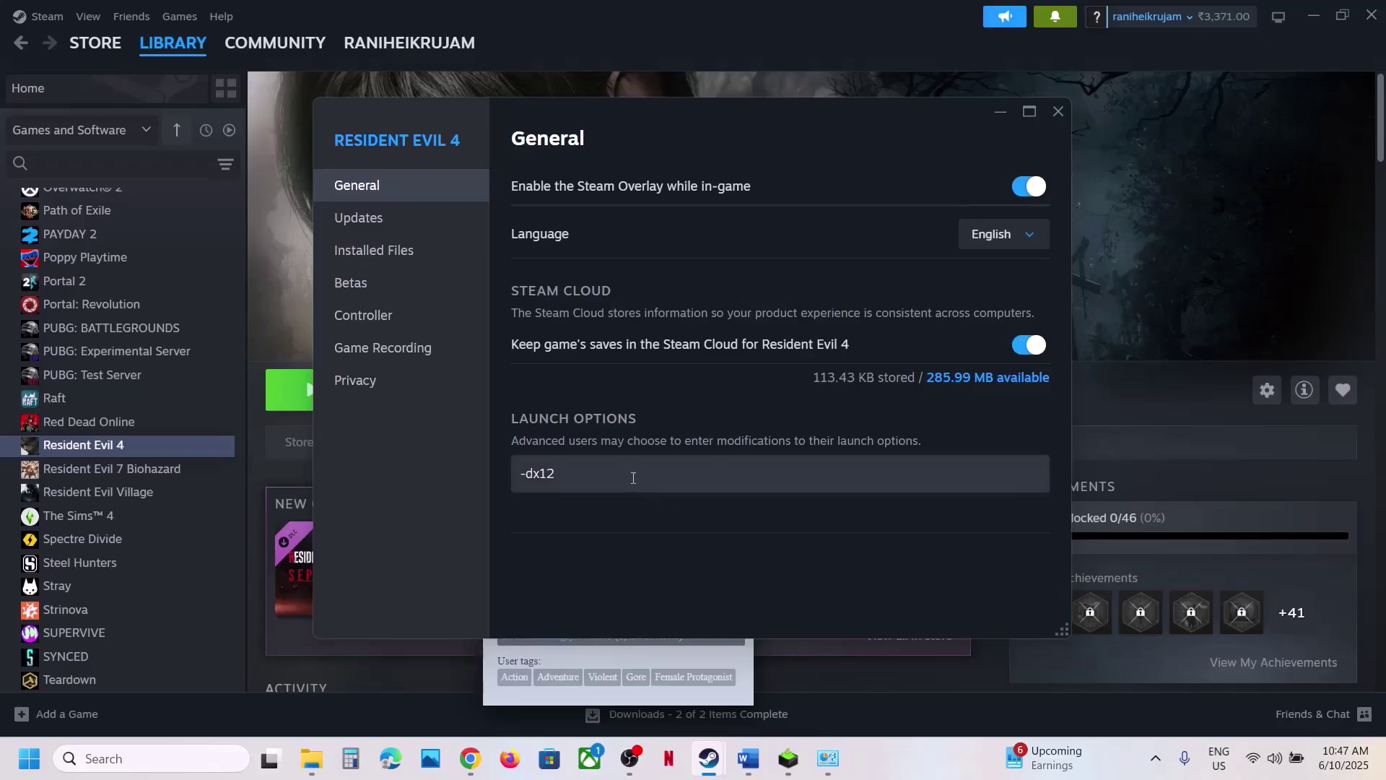
key("ctrl+a")
key("BackSpace")
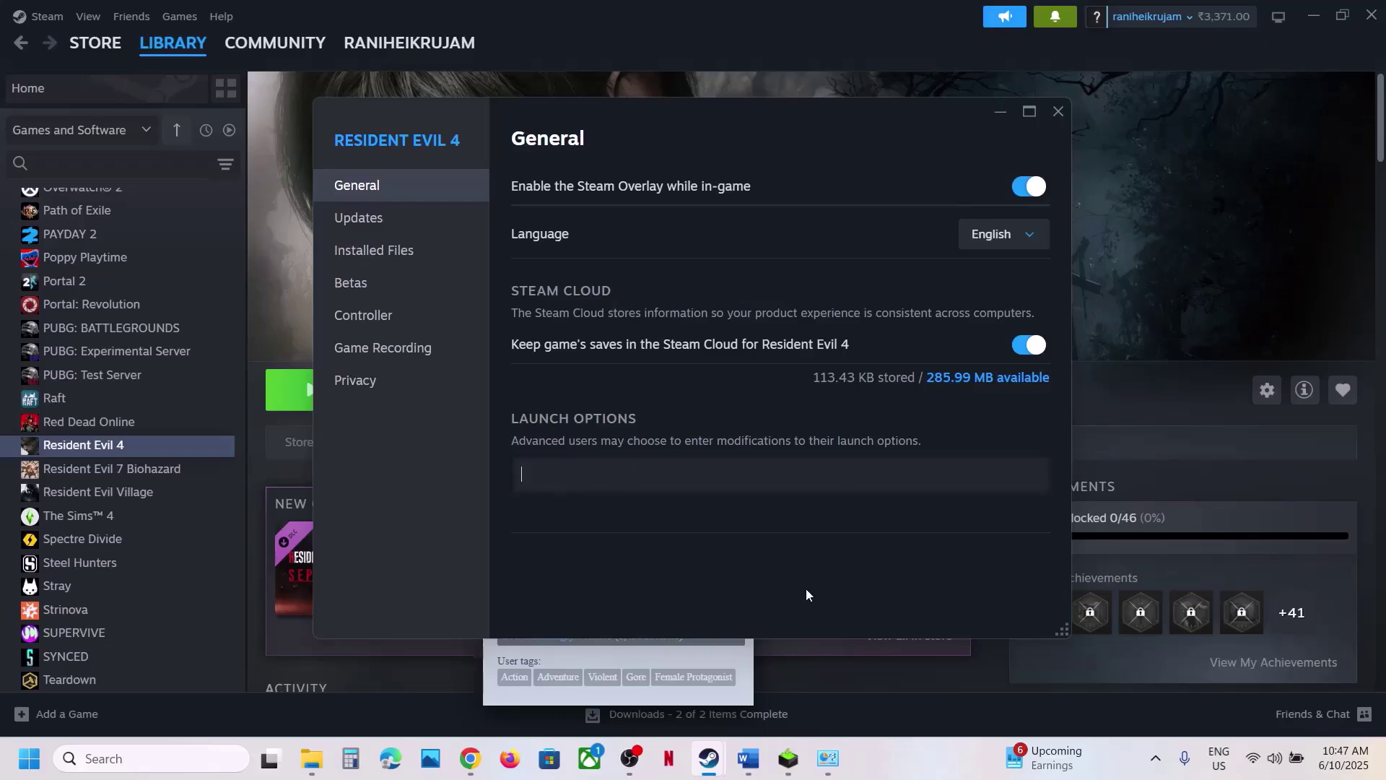
left_click(1066, 120)
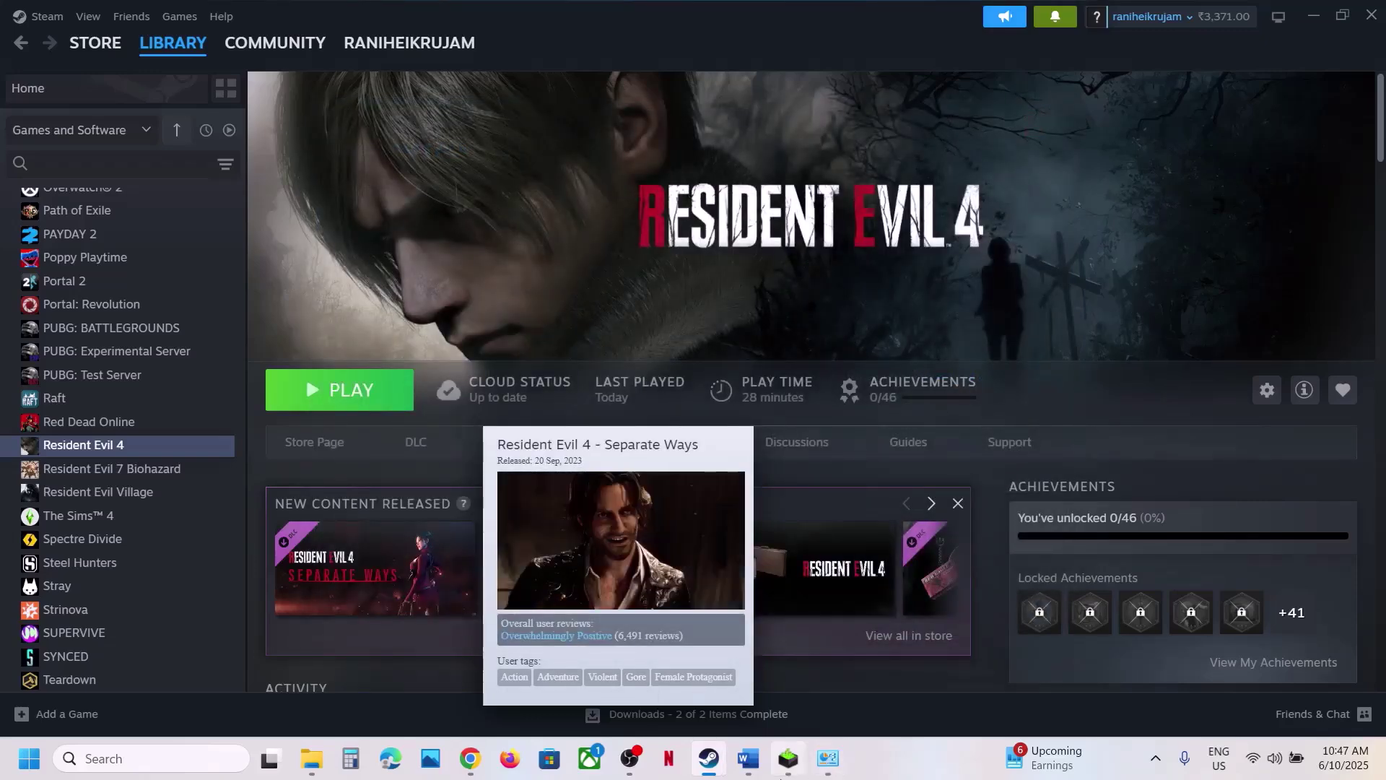
Step: Return to the Word document and highlight the step 7 text on running the game from the game installation folder
left_click(748, 758)
scroll(283, 415, "down", 3)
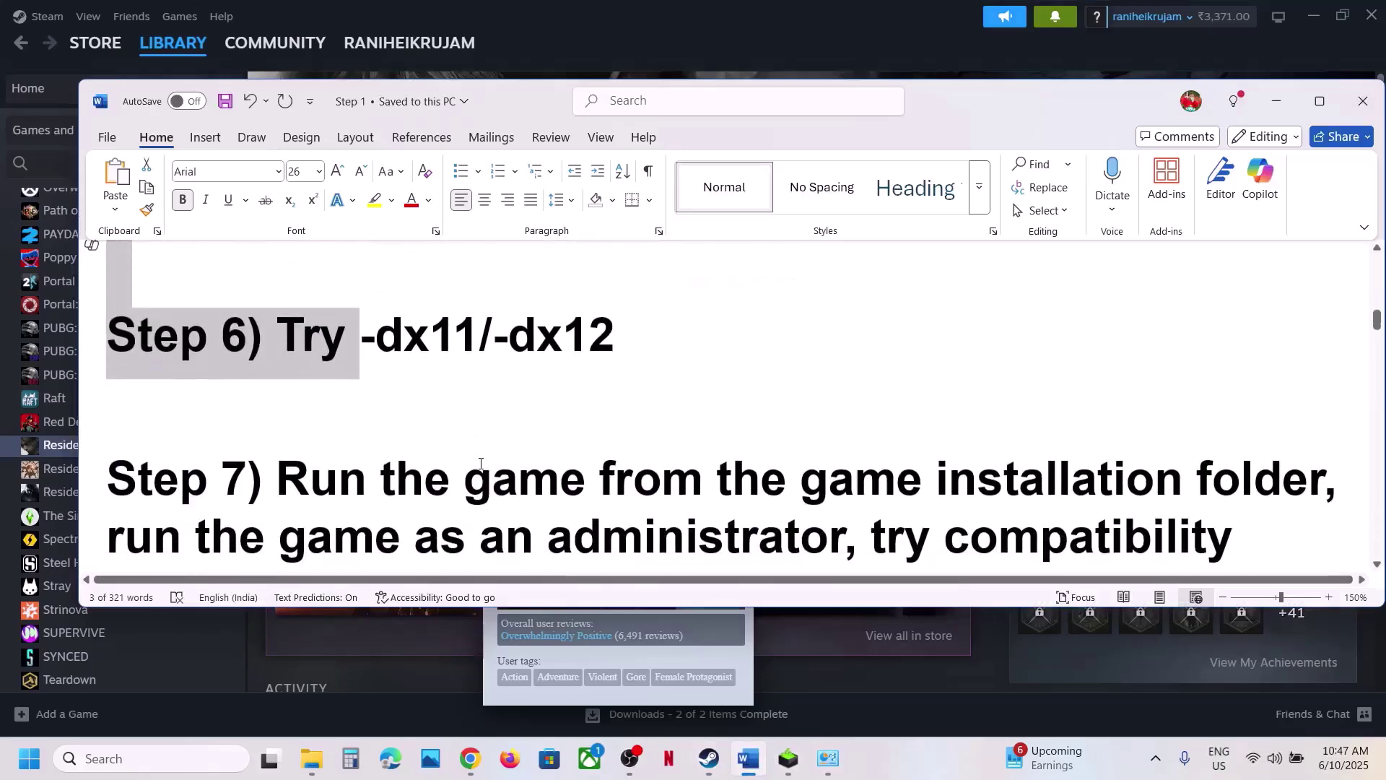
left_click_drag(283, 415, 1324, 417)
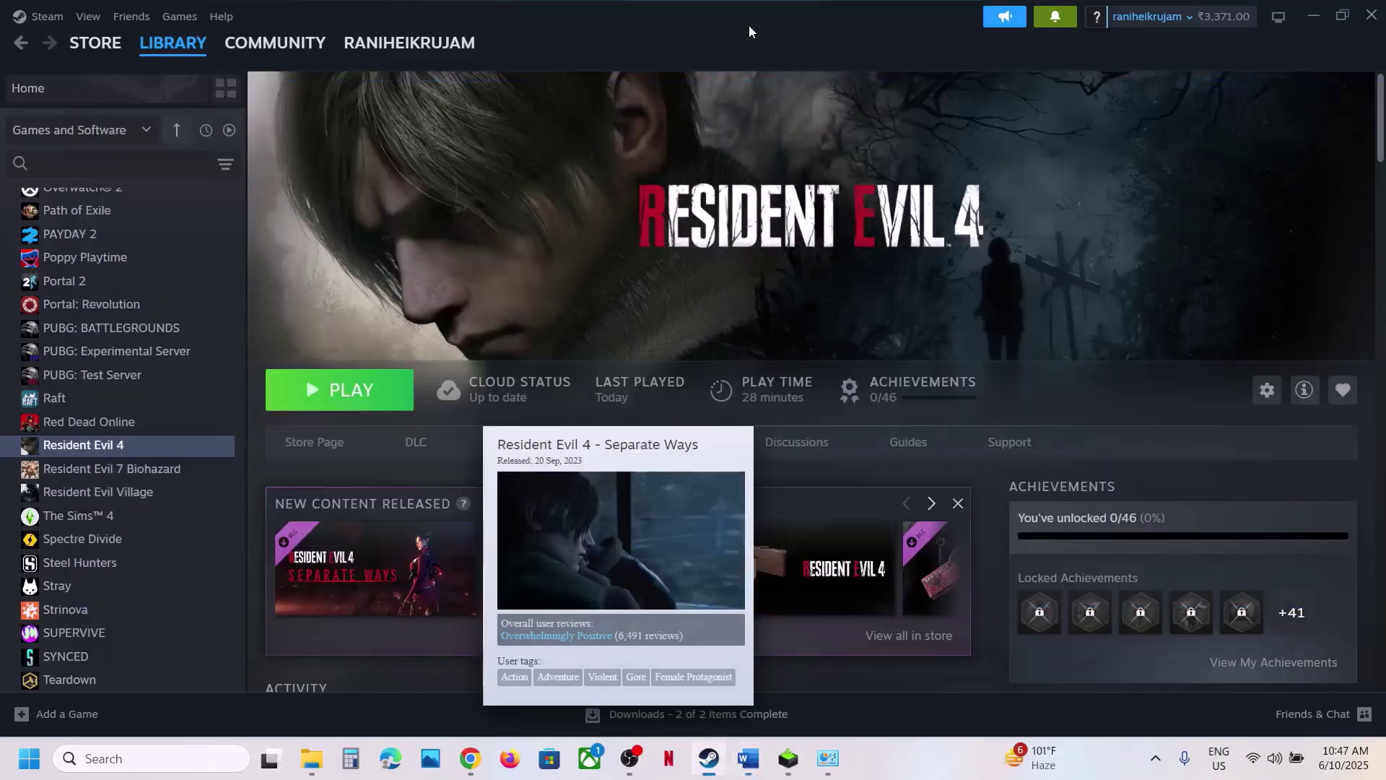
Step: Browse the local files of Resident Evil 4 from the Steam library and maximize the installation folder window
left_click(748, 25)
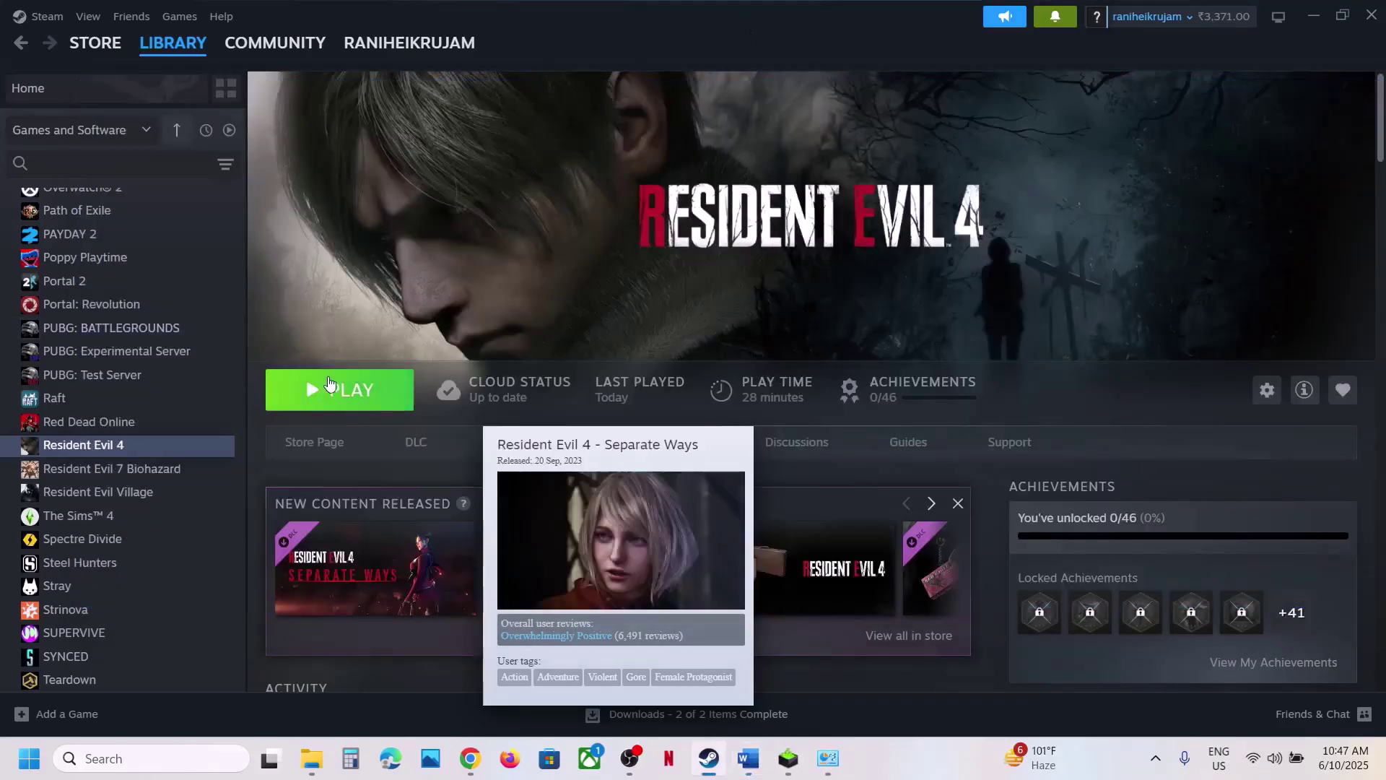
left_click(108, 424)
left_click(119, 448)
right_click(120, 448)
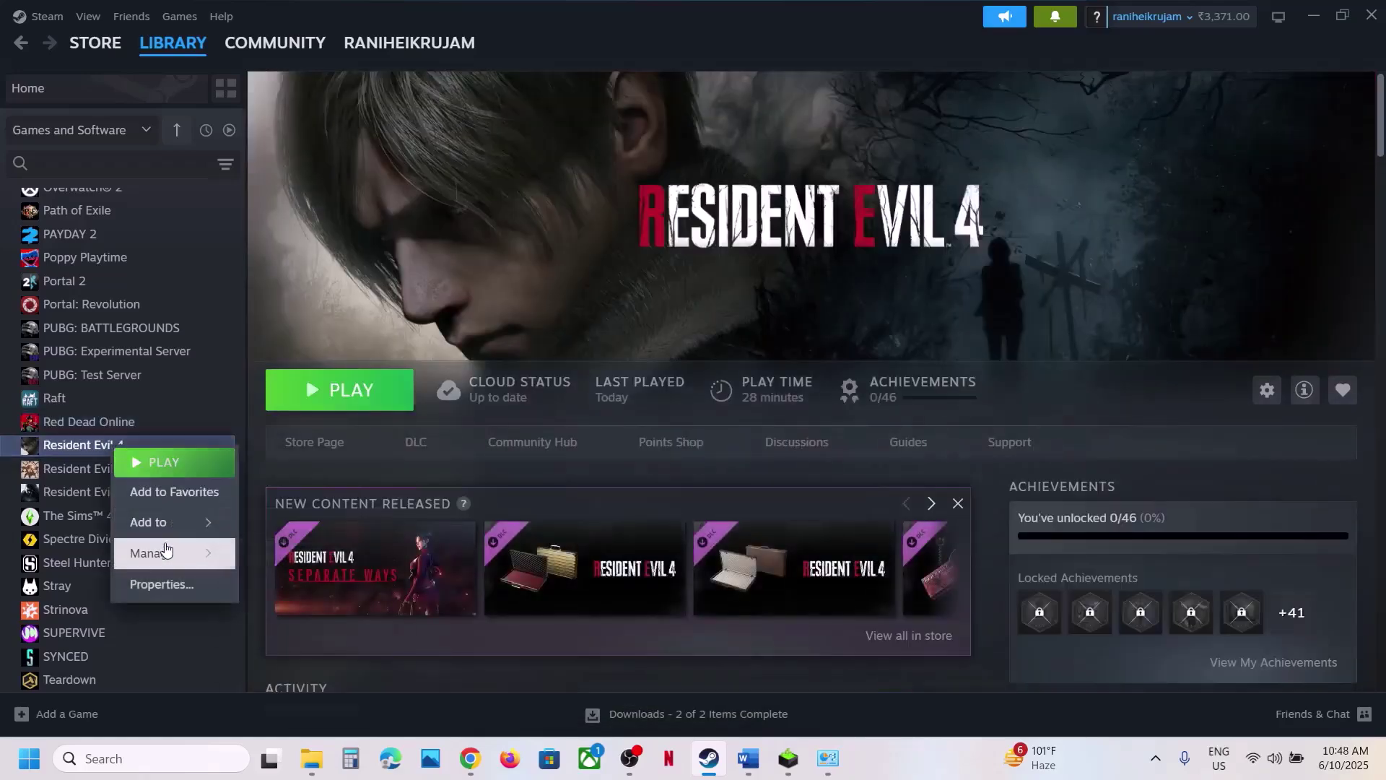
mouse_move(166, 553)
left_click(330, 589)
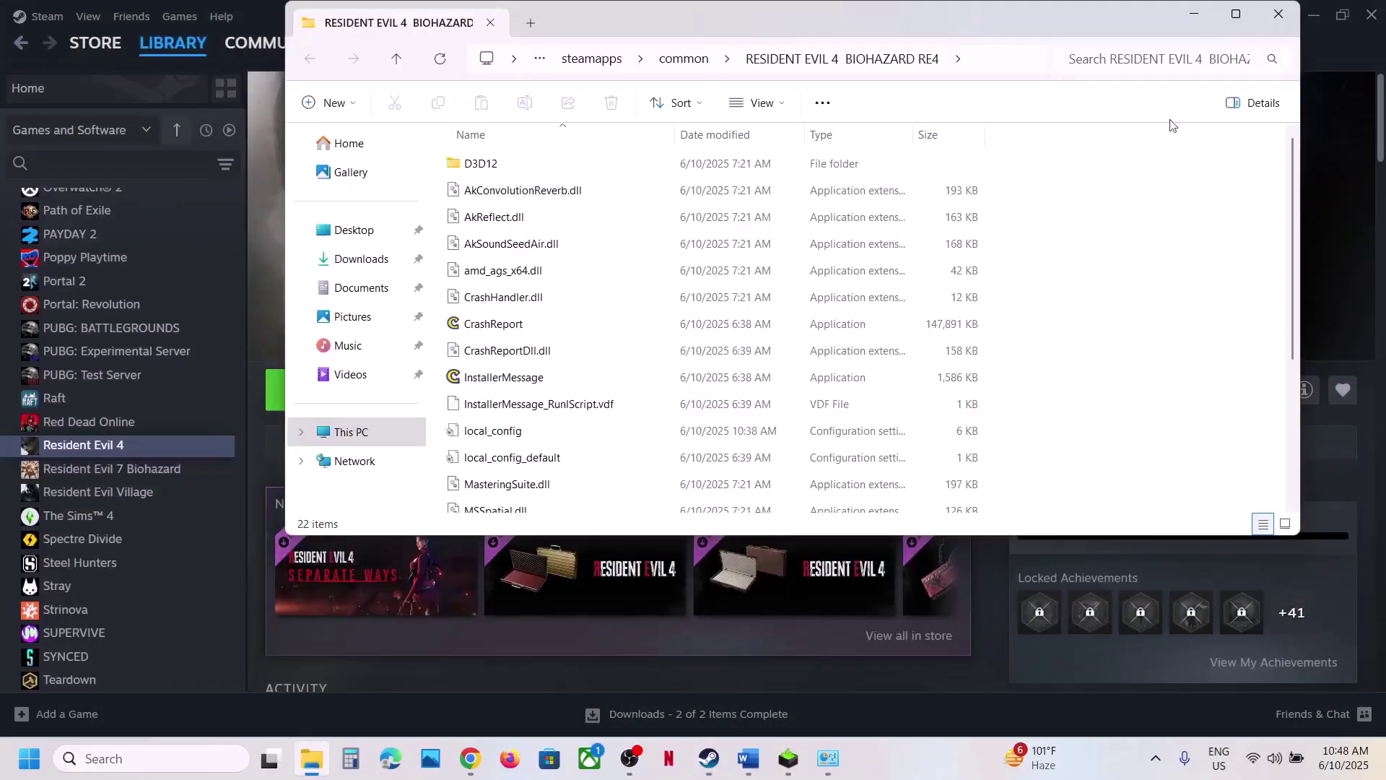
left_click(1220, 26)
scroll(286, 613, "down", 1)
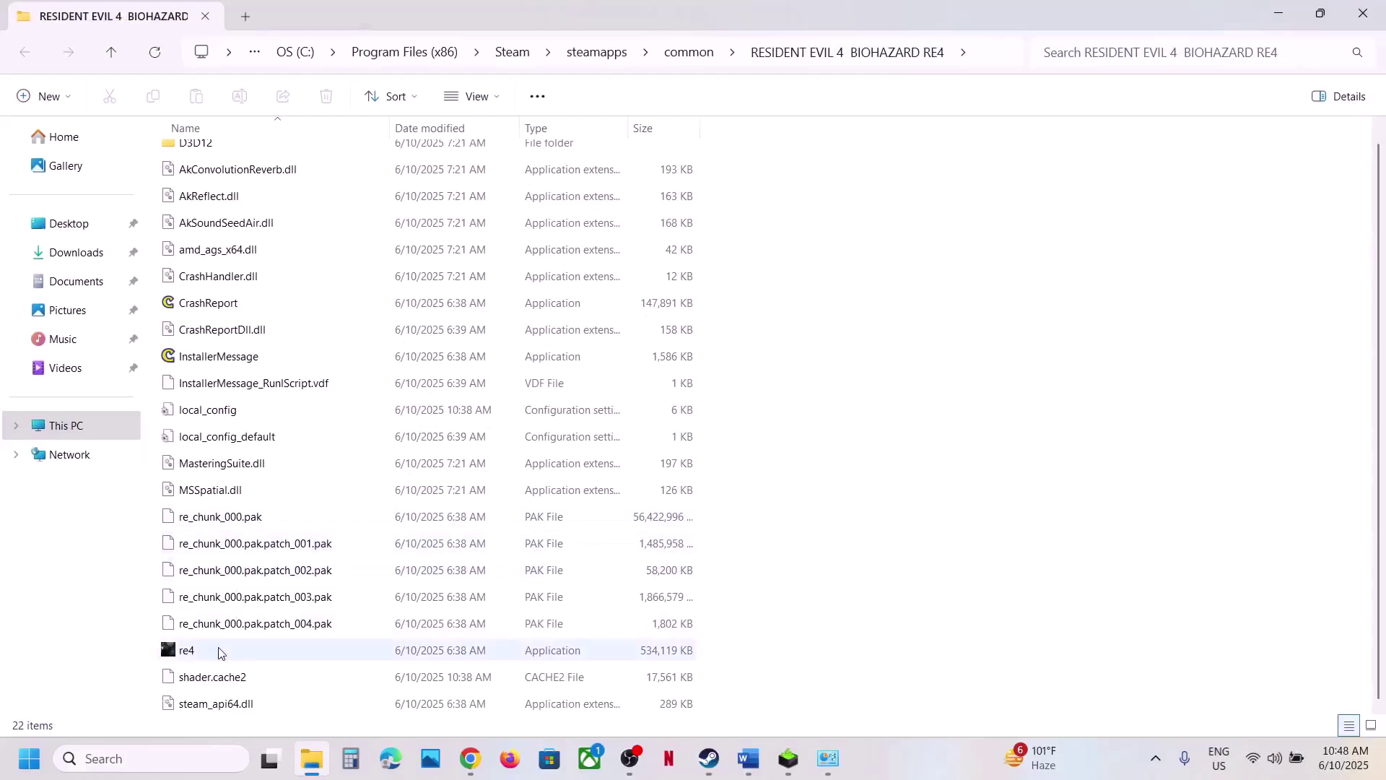
Step: Set the re4 application to run as an administrator in its compatibility properties and apply the change
left_click(287, 658)
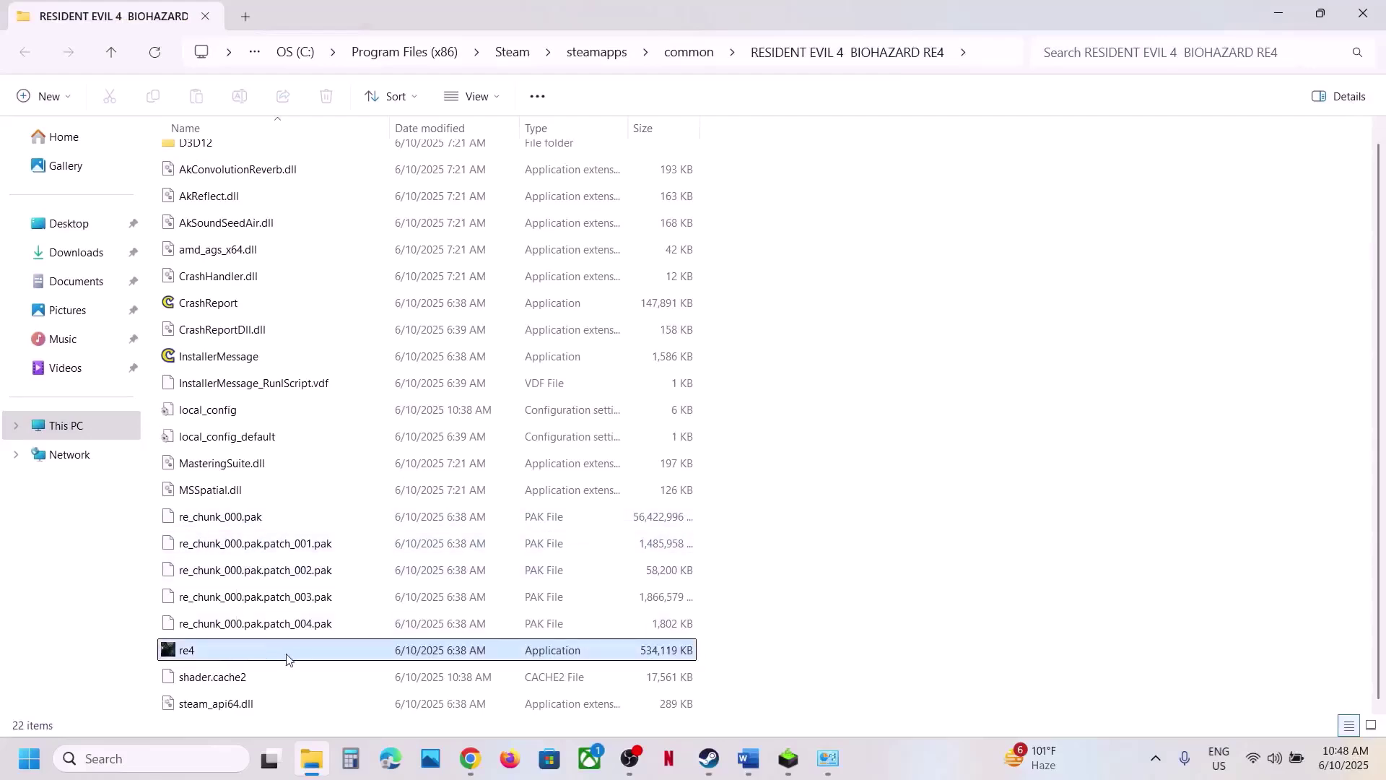
right_click(218, 657)
left_click(310, 562)
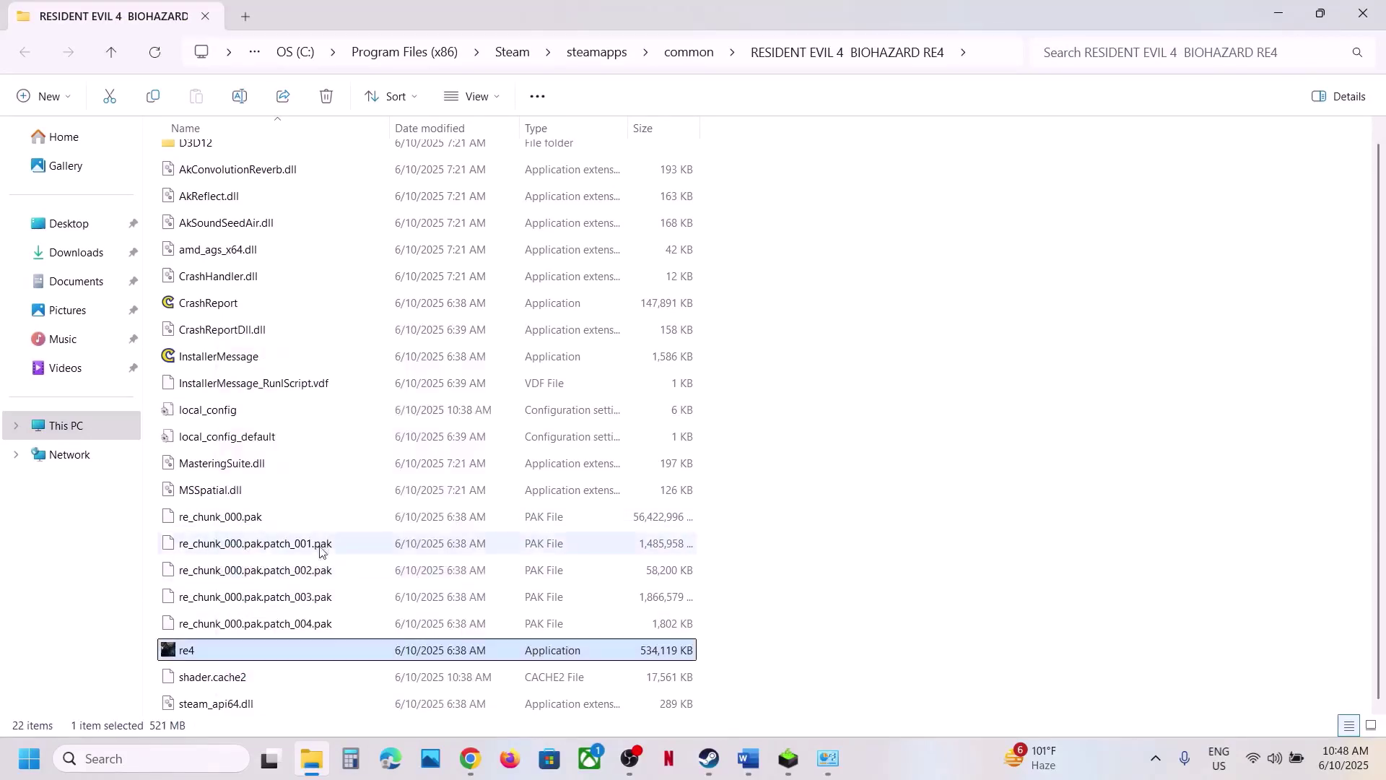
left_click(416, 288)
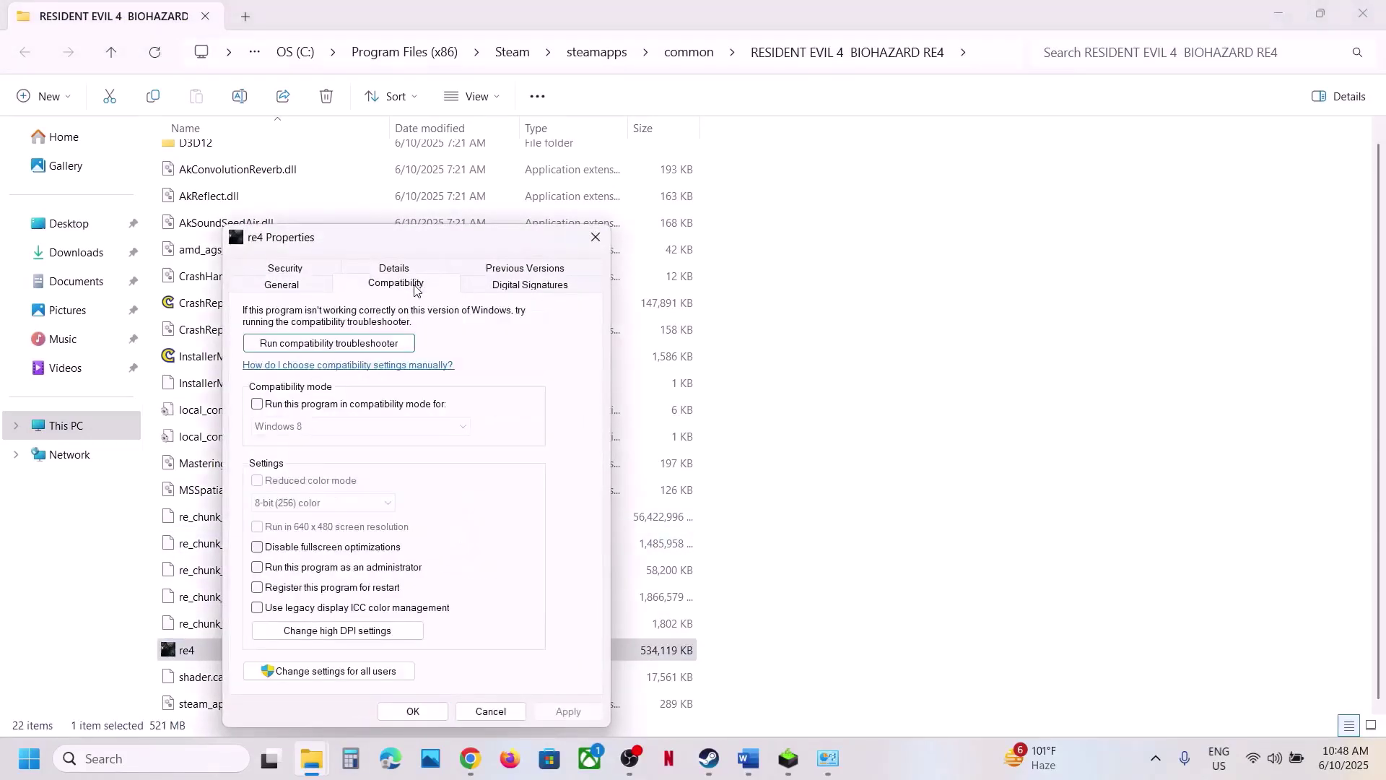
left_click(263, 573)
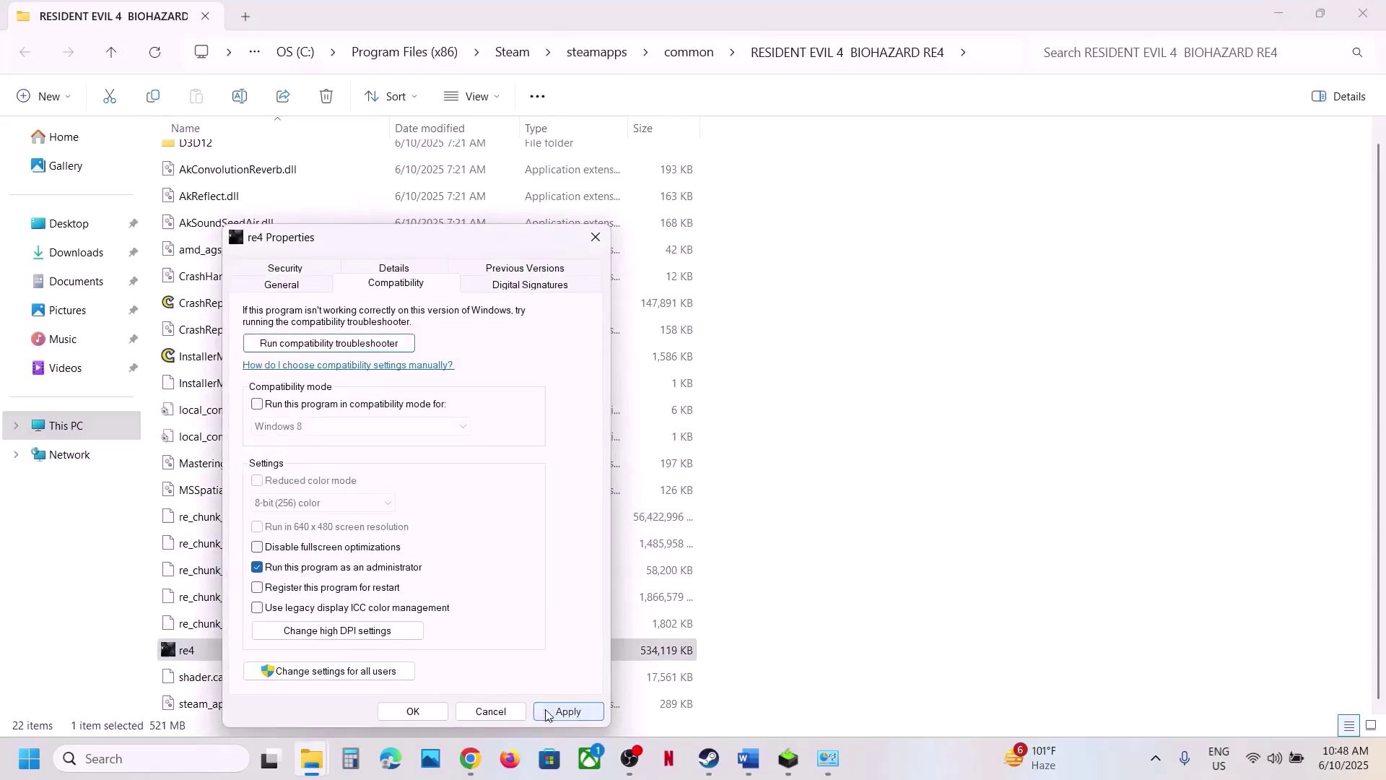
left_click(567, 711)
left_click(422, 712)
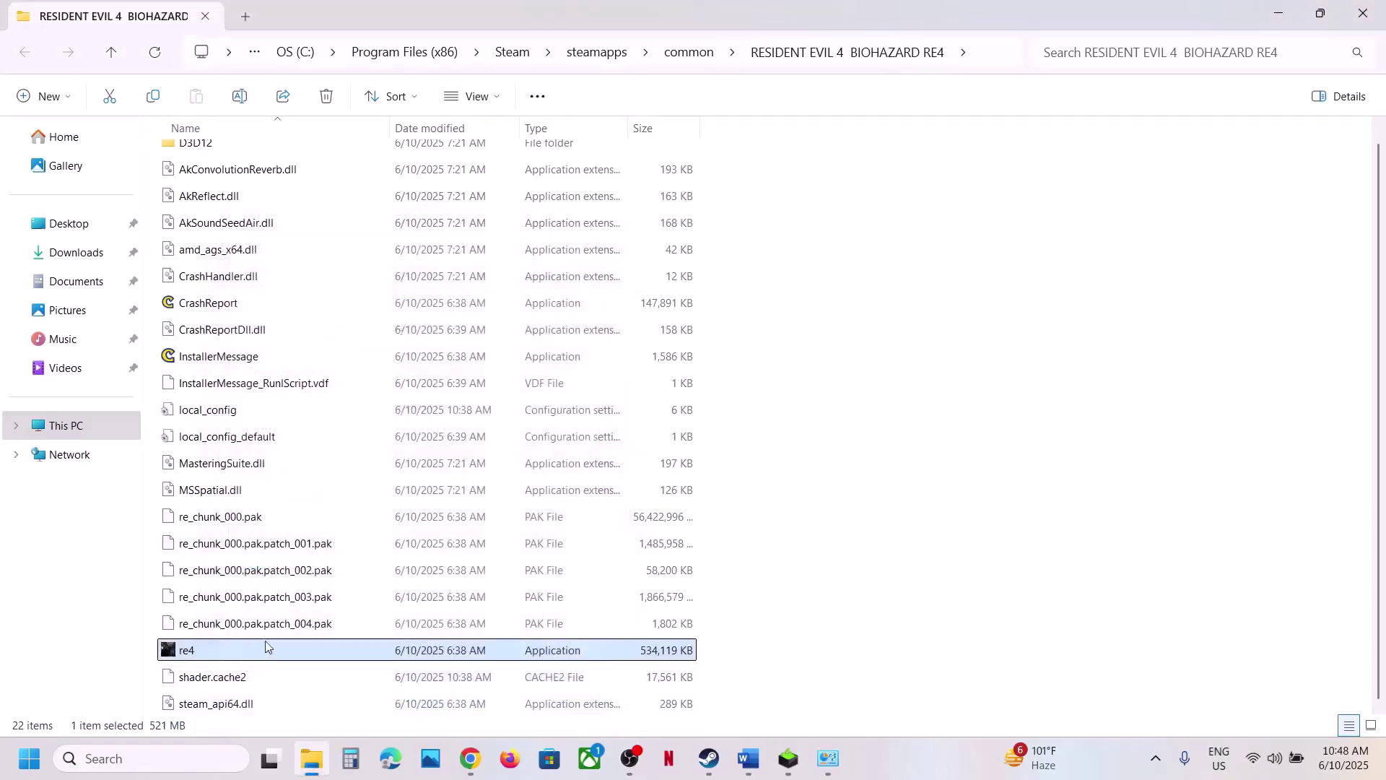
Step: Reopen the re4 compatibility properties and enable compatibility mode for Windows 8
right_click(207, 654)
left_click(287, 572)
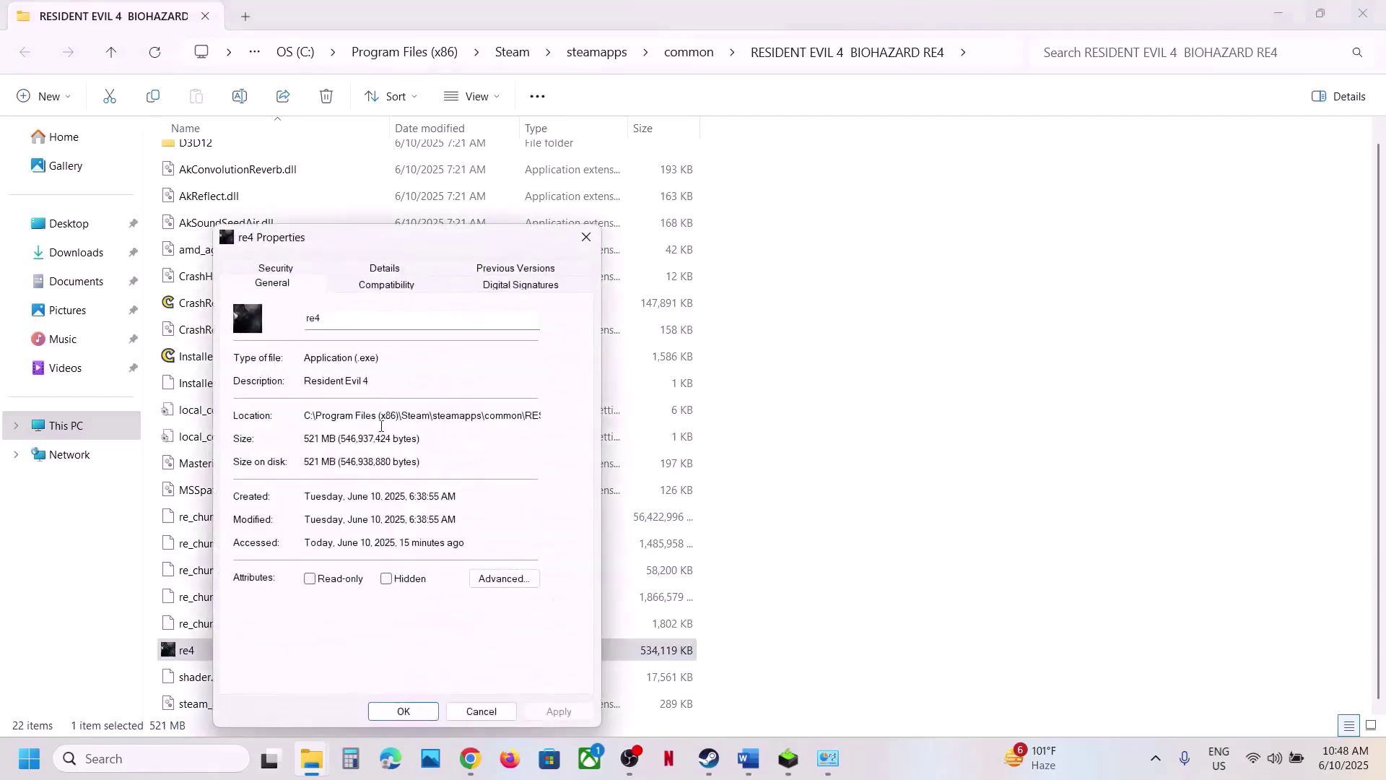
left_click(365, 286)
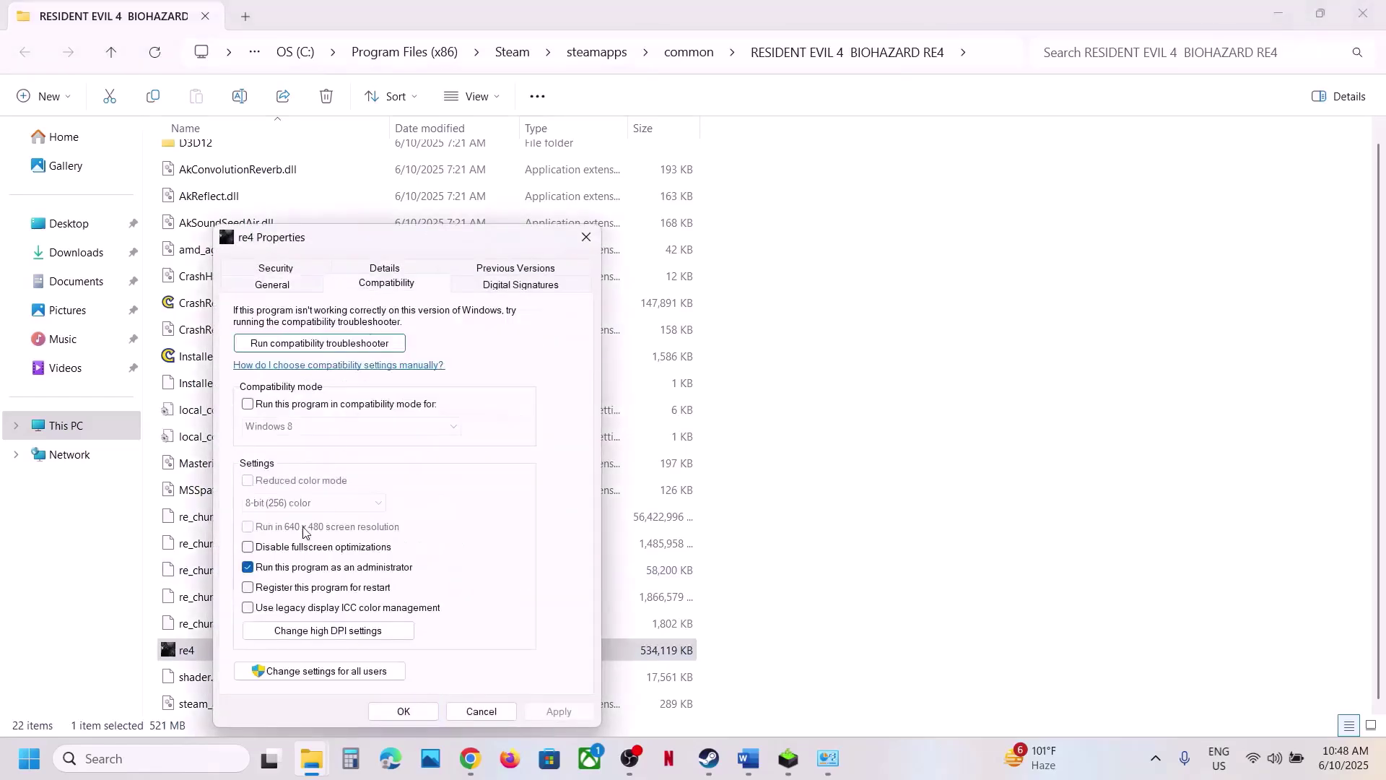
left_click(248, 405)
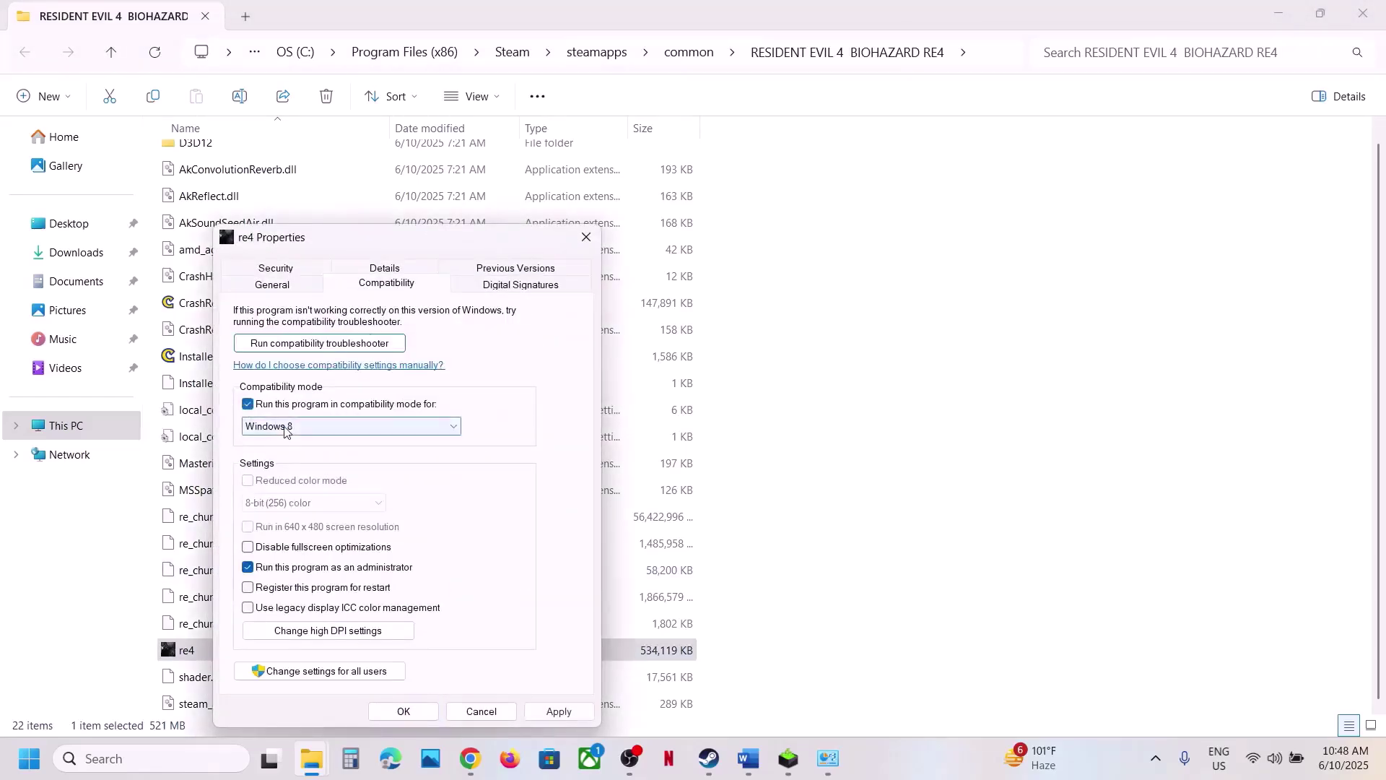
left_click(417, 713)
Step: Reopen the re4 compatibility properties, change the compatibility mode to Windows 7, and apply it
right_click(223, 653)
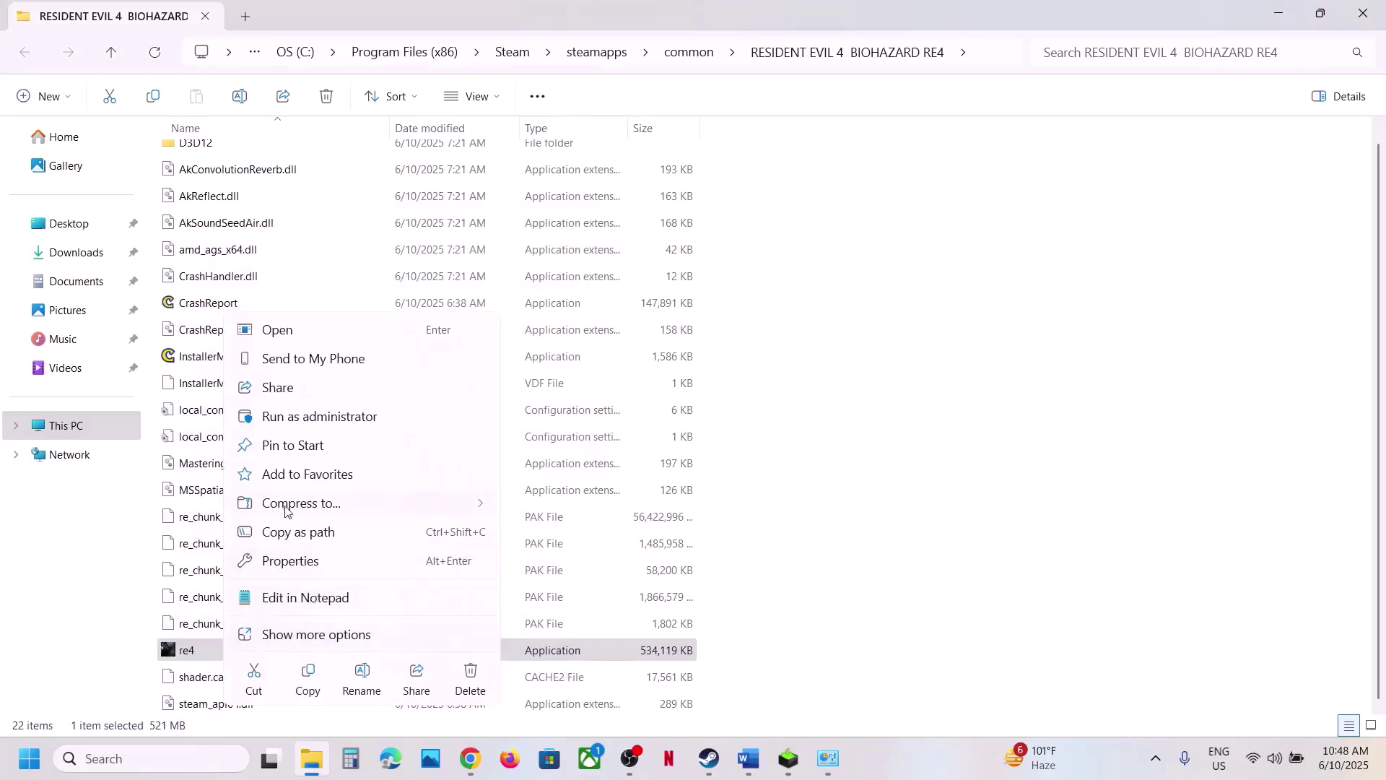
left_click(292, 562)
left_click(390, 285)
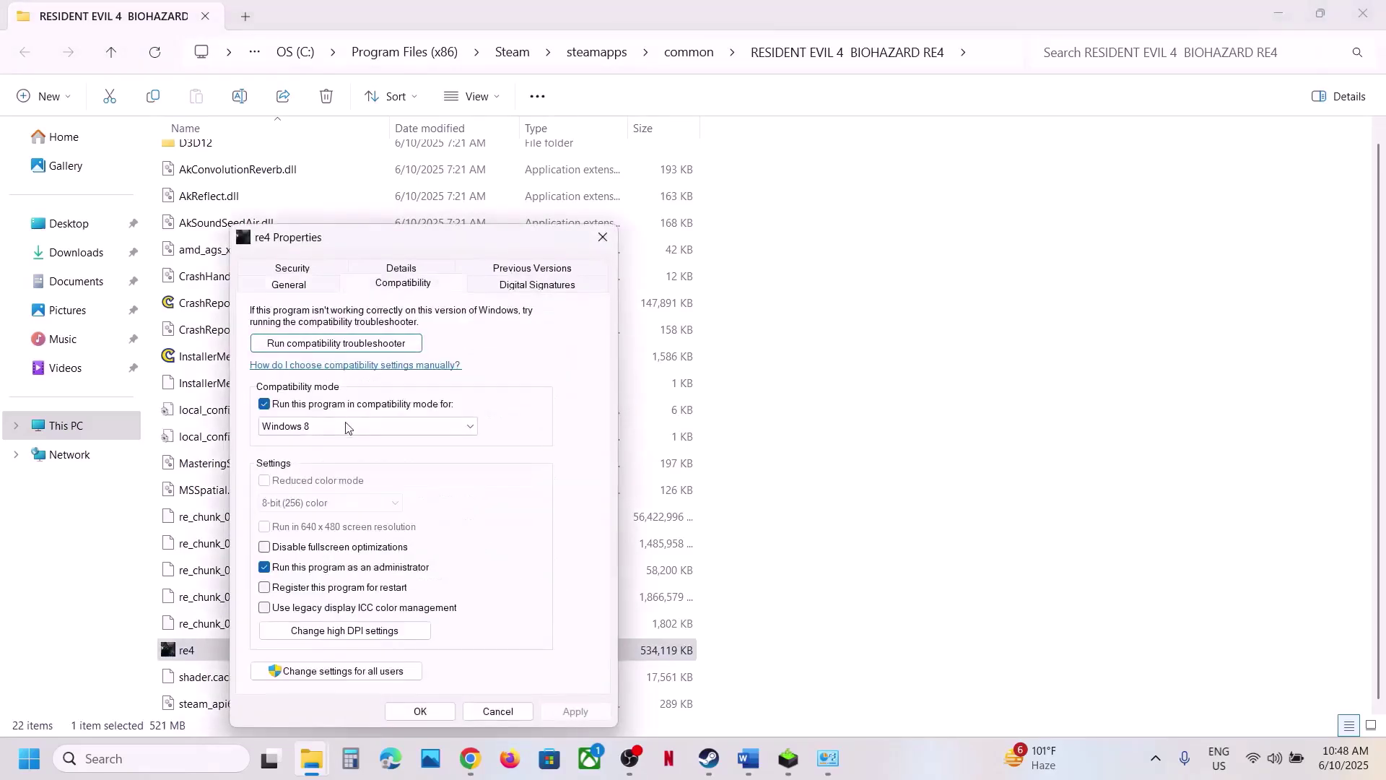
left_click(318, 427)
left_click(311, 474)
left_click(575, 712)
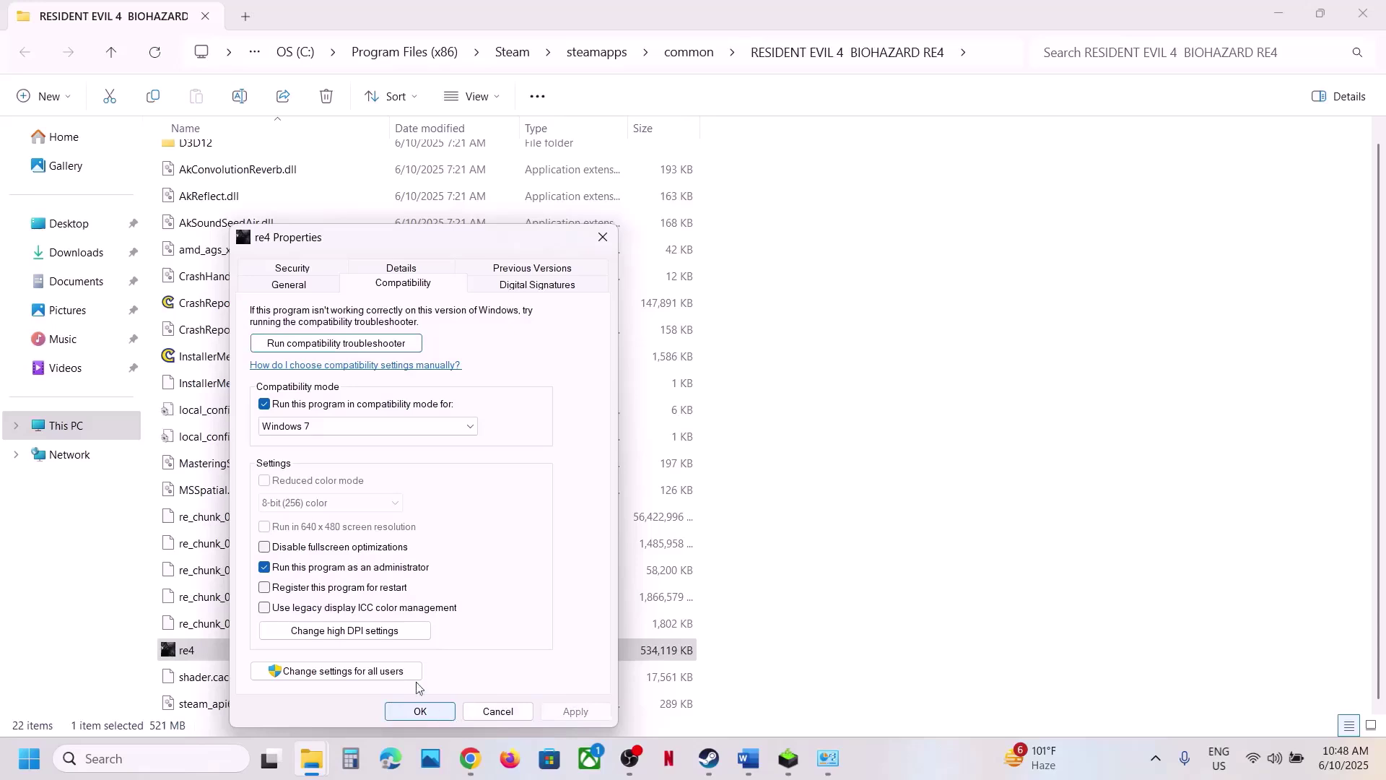
Step: Disable fullscreen optimizations for re4, apply the change, and close its properties
left_click(305, 549)
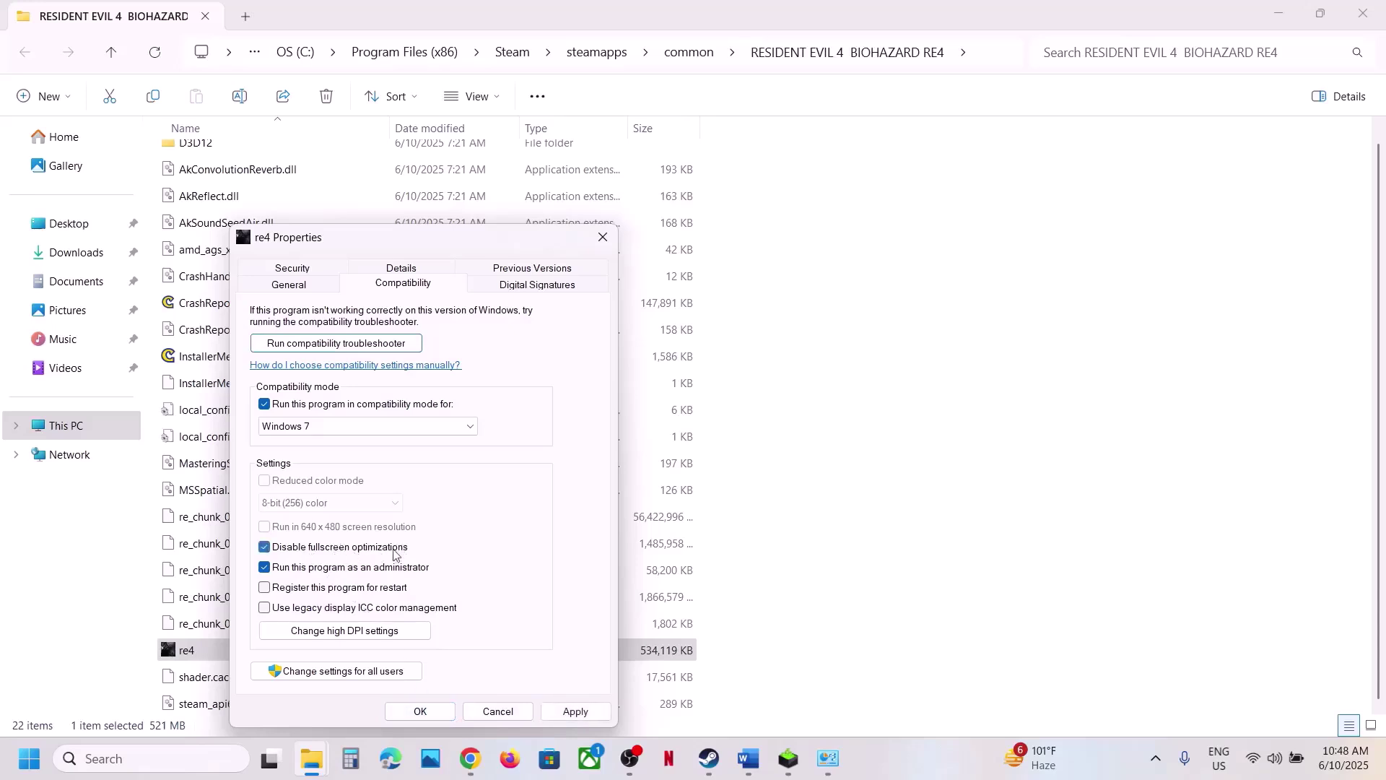
left_click(576, 713)
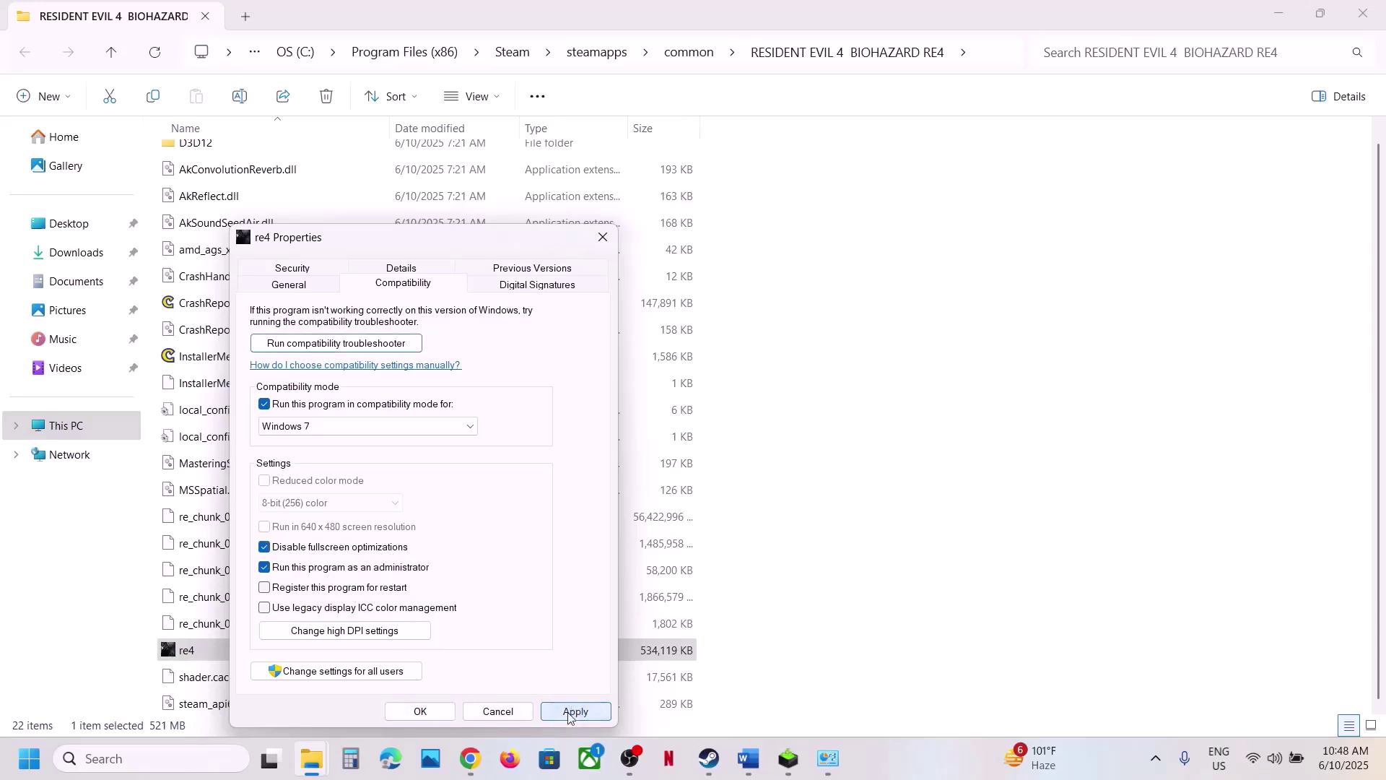
left_click(420, 711)
Step: Turn off compatibility mode, disabled fullscreen optimizations and run as administrator for re4, and apply the changes
right_click(215, 656)
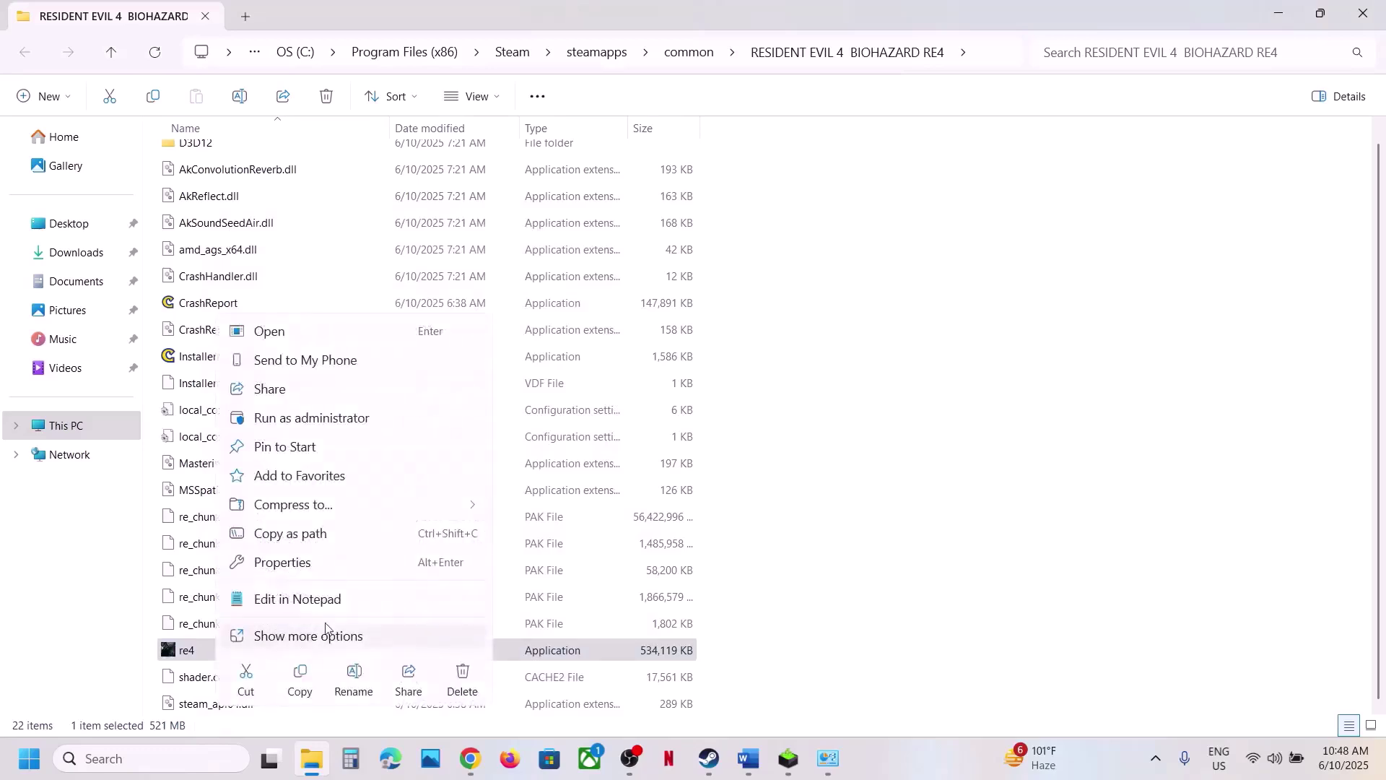
left_click(311, 567)
left_click(430, 285)
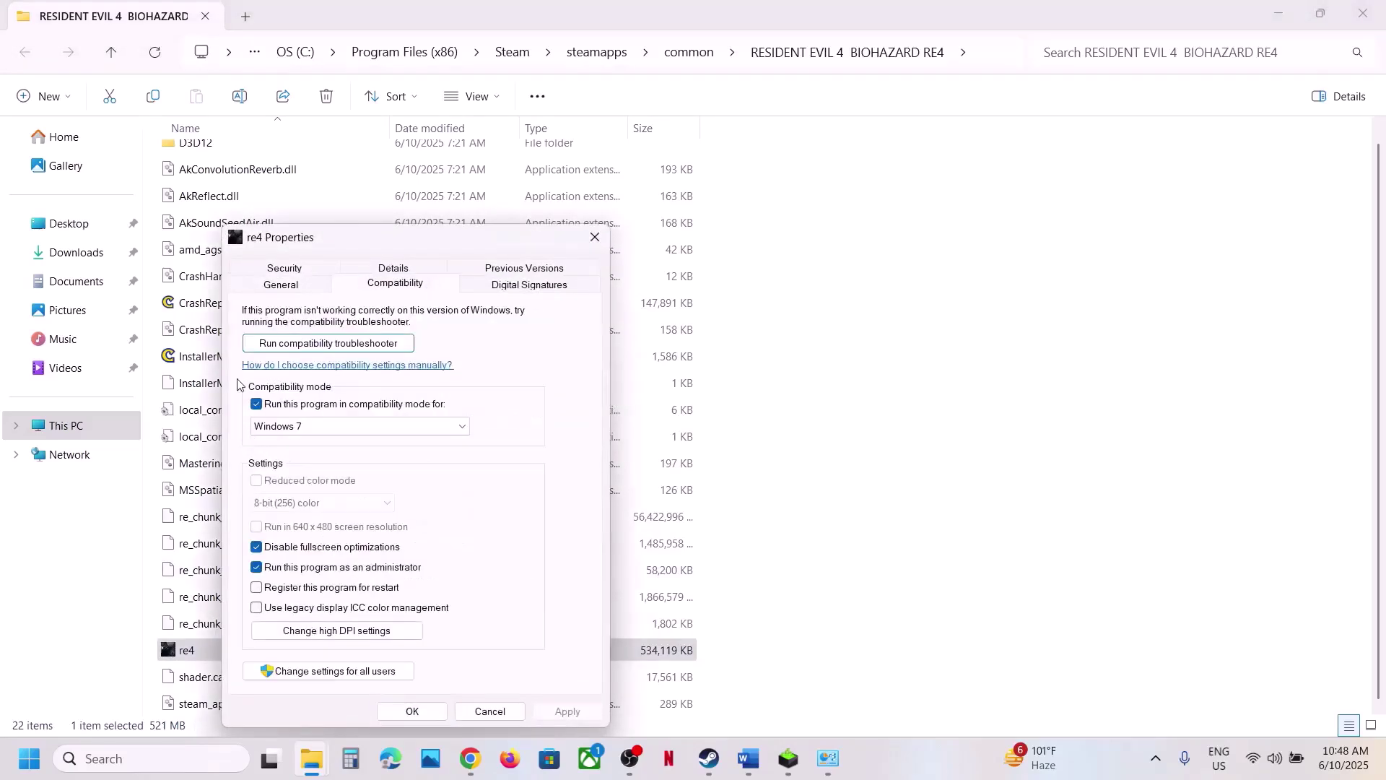
left_click(256, 405)
left_click(256, 547)
left_click(256, 568)
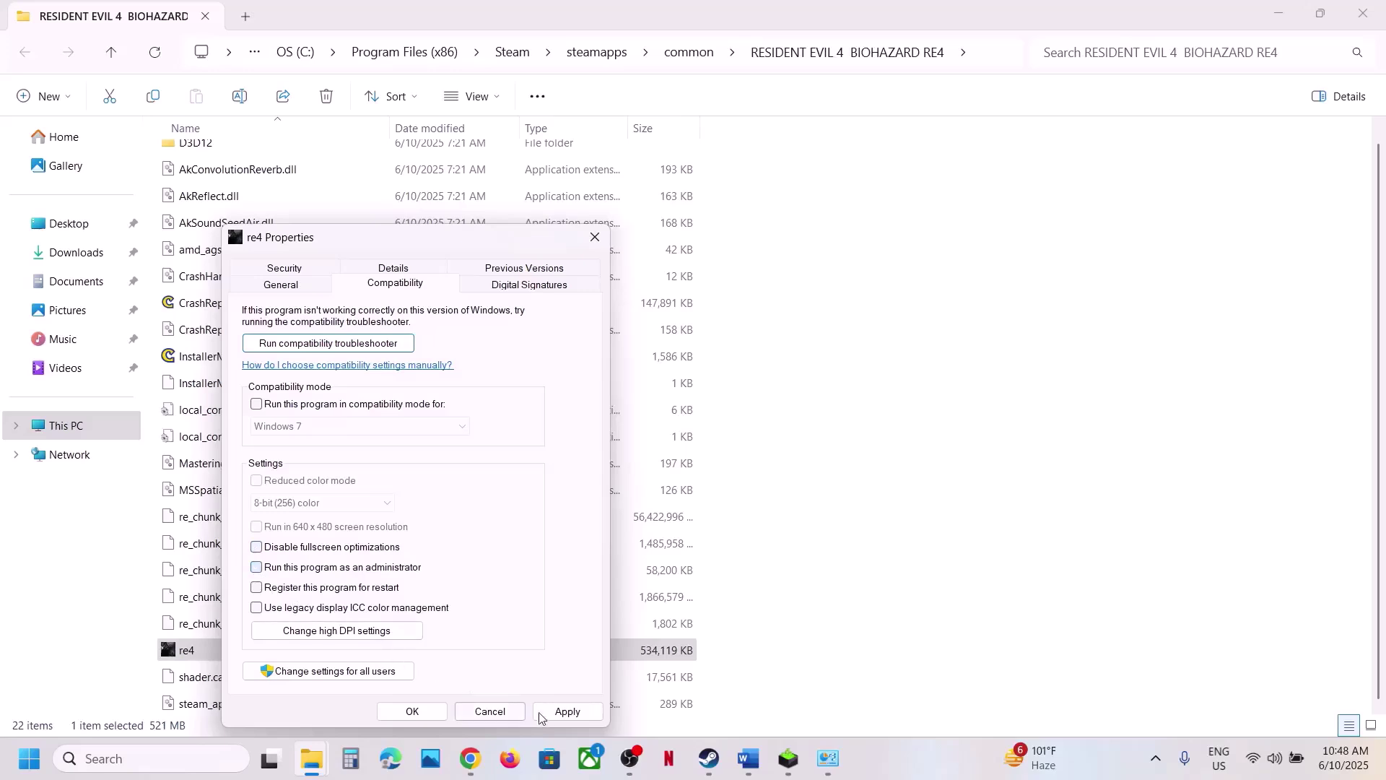
left_click(548, 712)
left_click(413, 712)
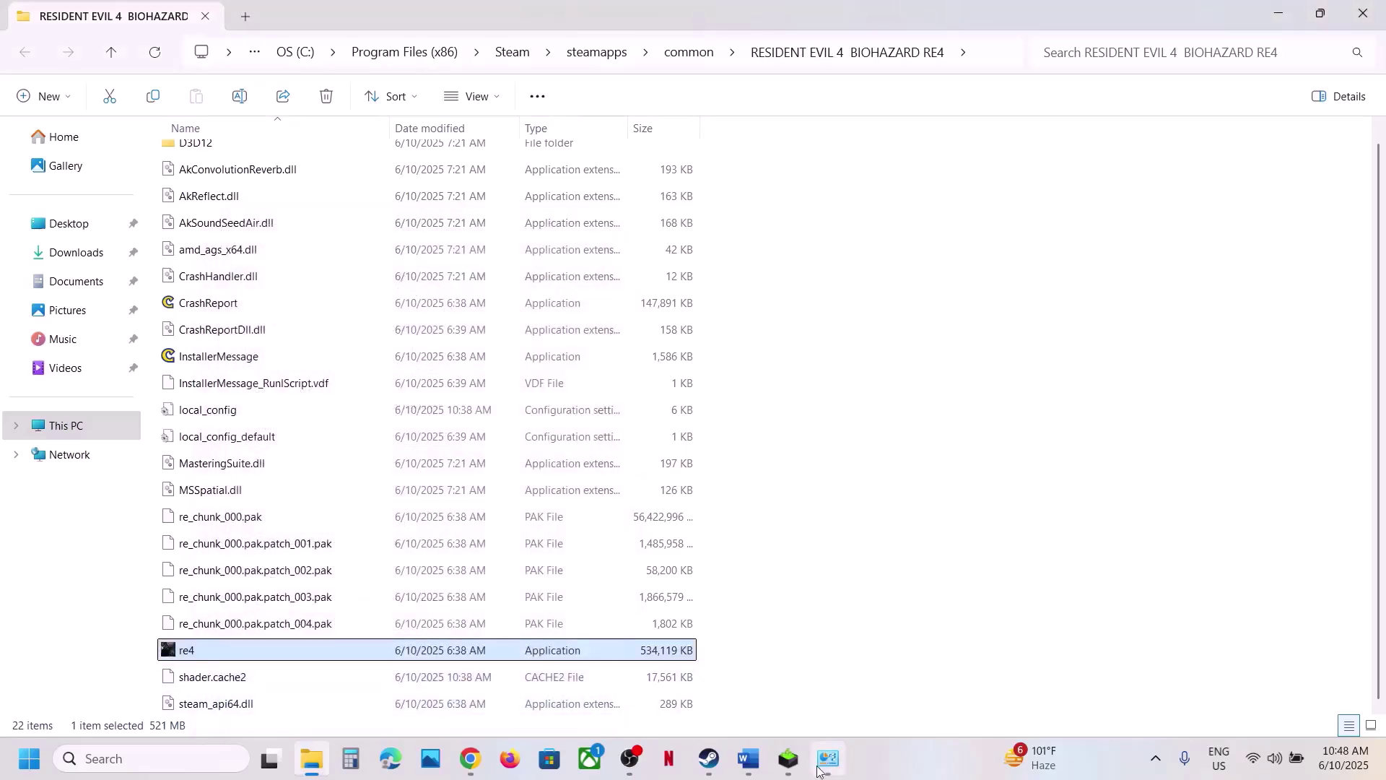
Step: Return to the Word document and highlight step 8 on turning off HDR and Ray Tracing
left_click(709, 759)
left_click(756, 769)
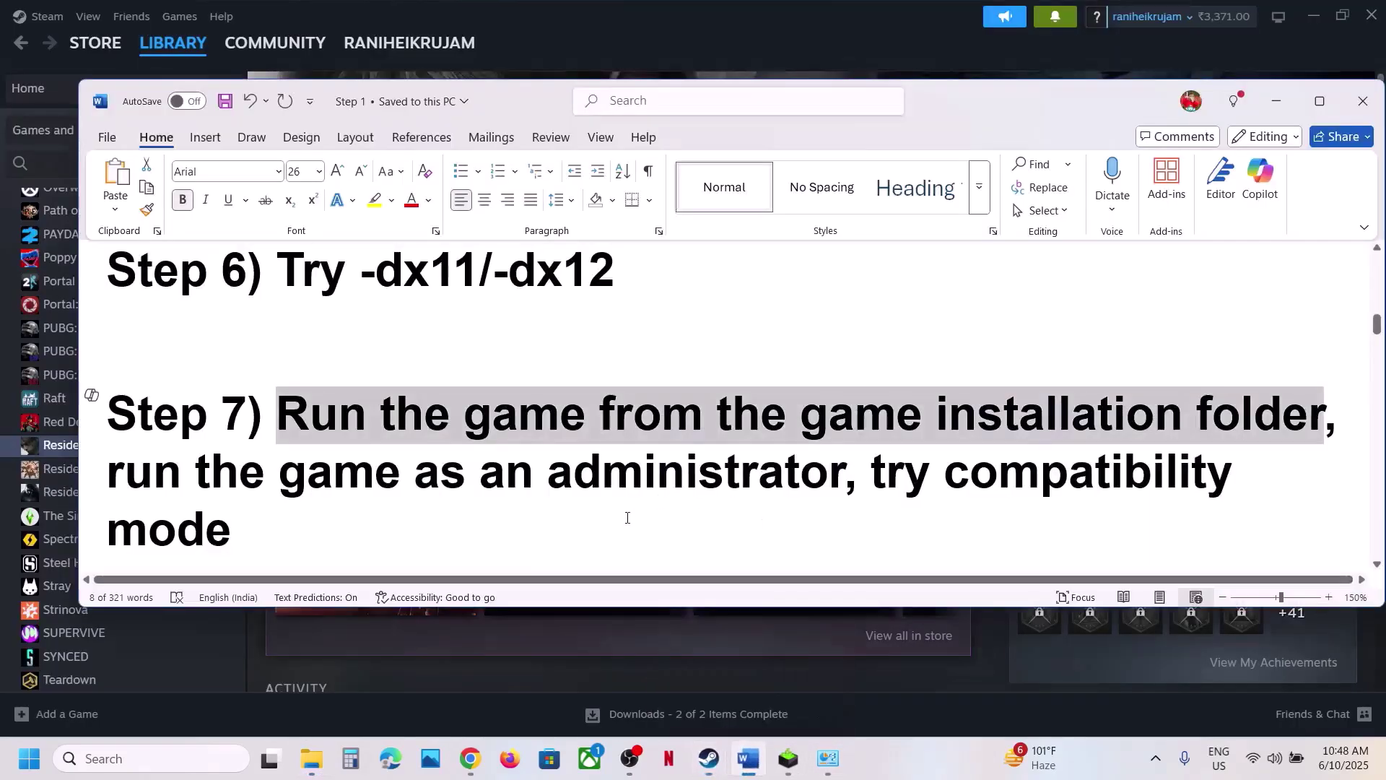
scroll(623, 519, "down", 5)
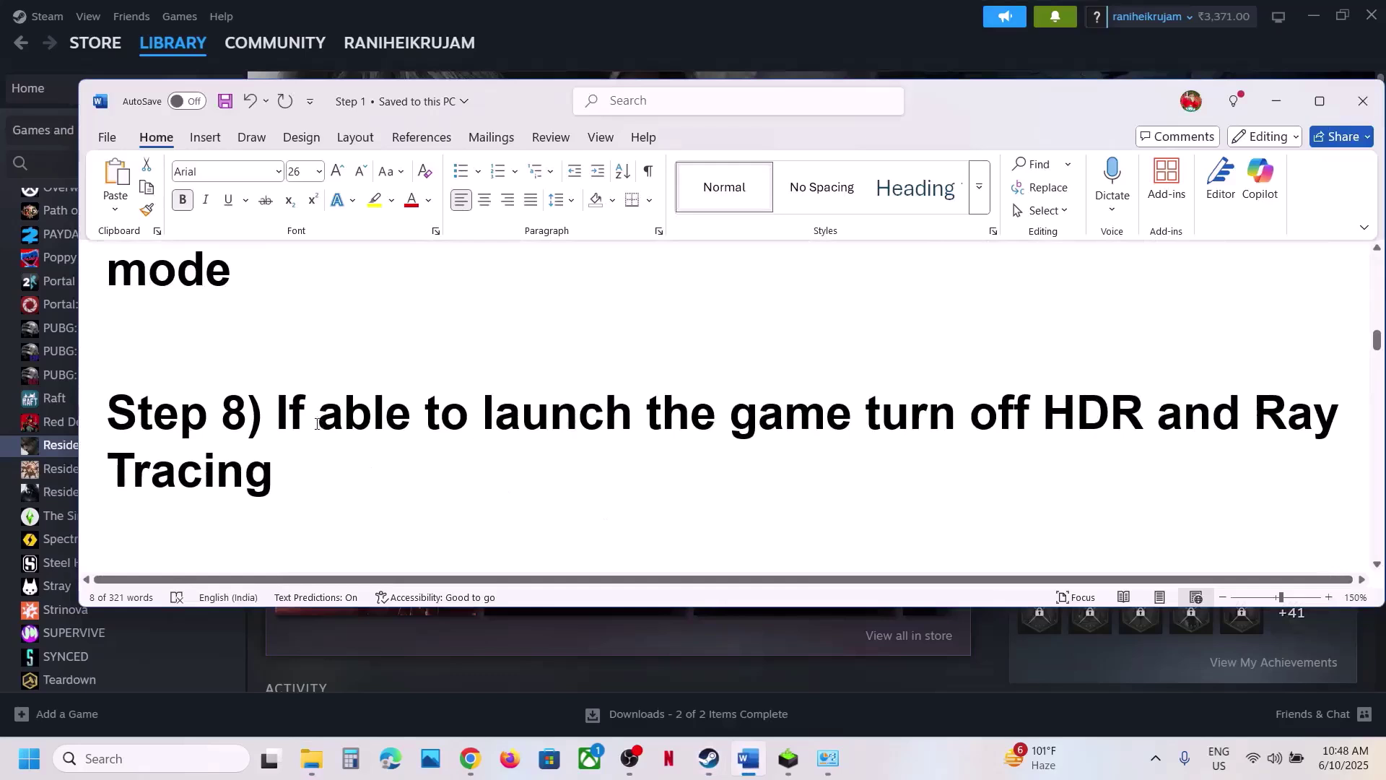
mouse_move(247, 415)
left_mouse_down()
mouse_move(1274, 423)
mouse_move(486, 482)
left_mouse_up()
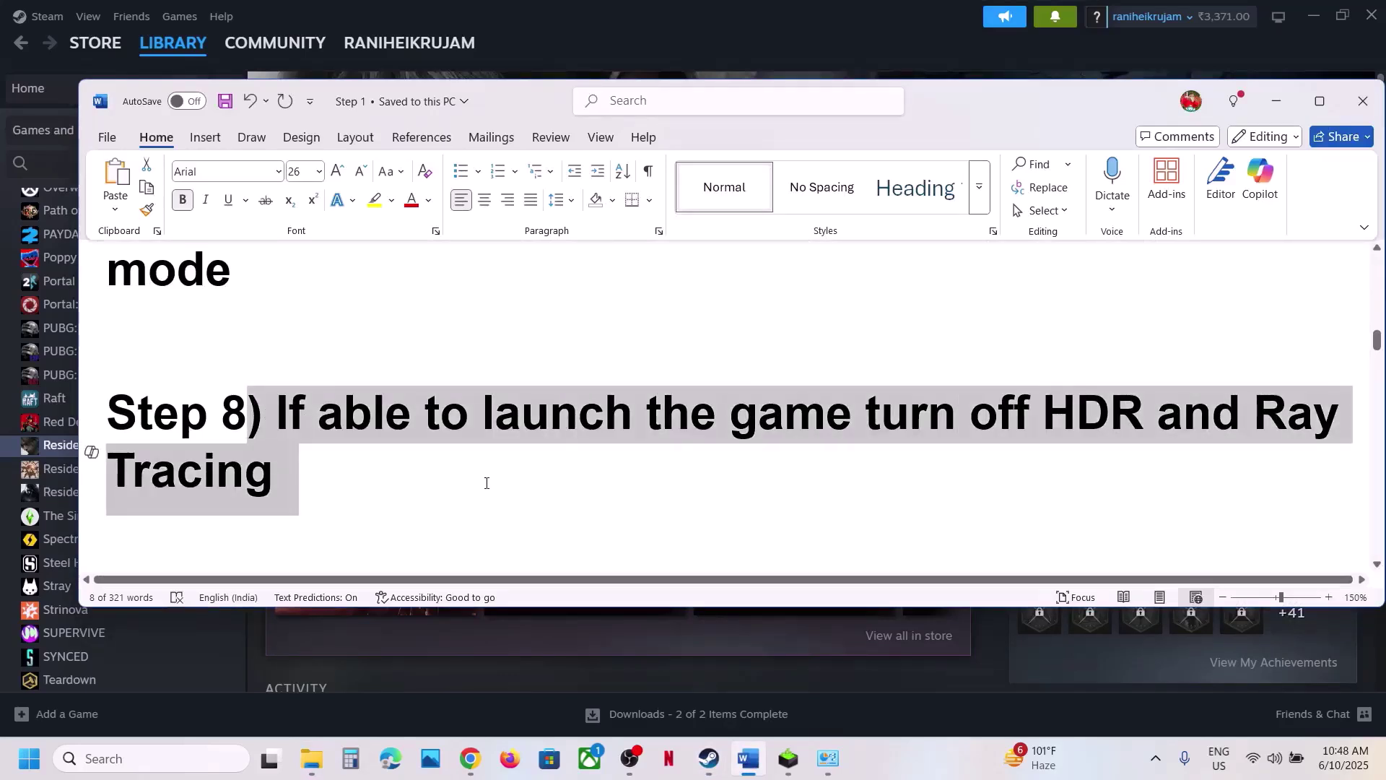
Step: Switch to Steam, browse Resident Evil 4's local files, and open the local_config file from the game folder
left_click(679, 45)
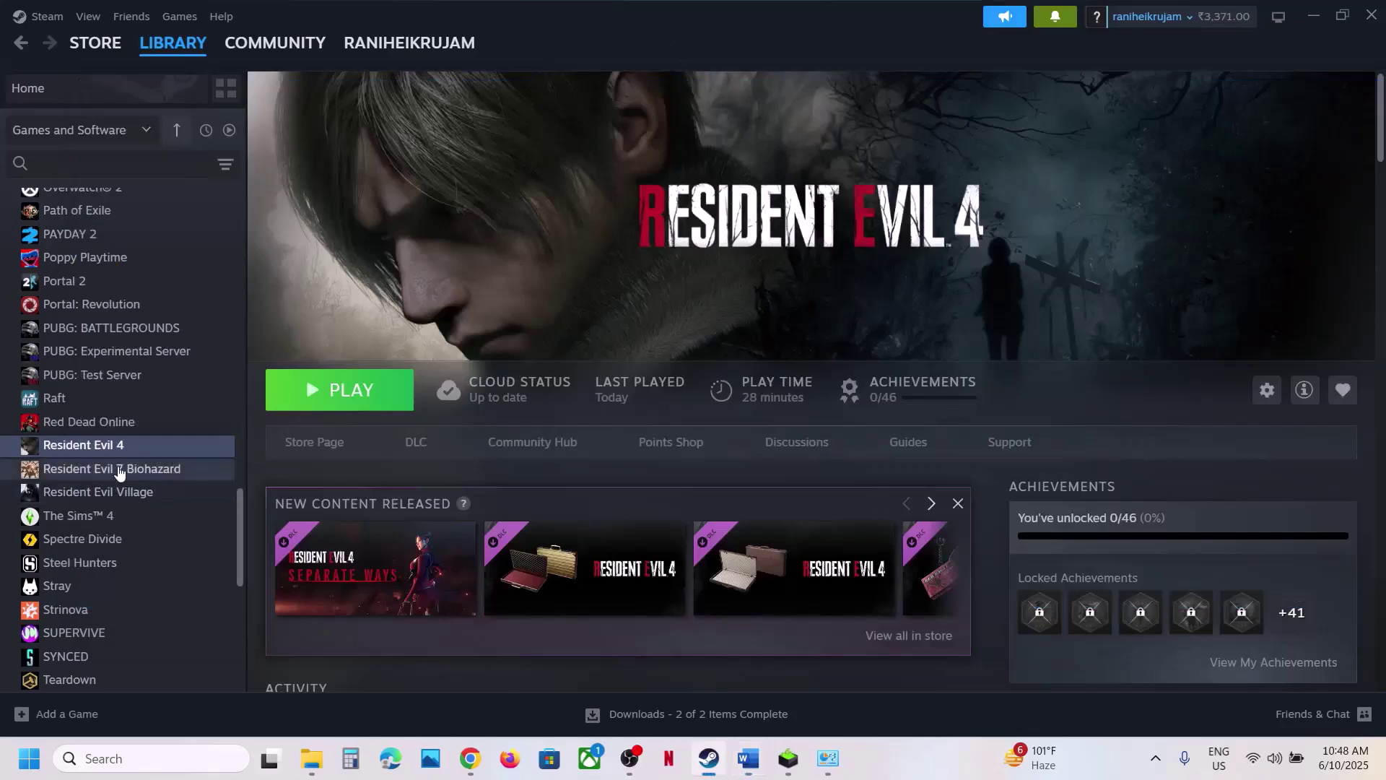
right_click(108, 447)
mouse_move(152, 553)
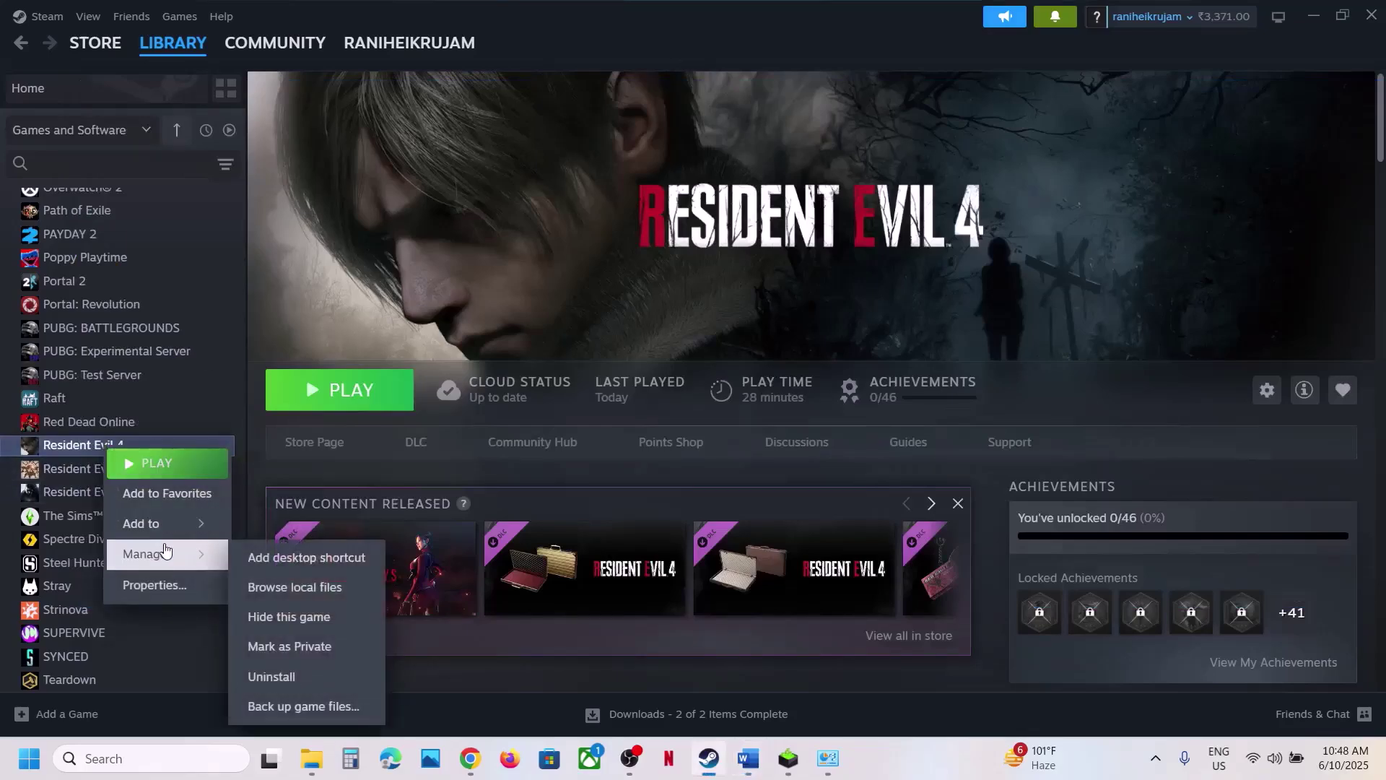
left_click(321, 588)
left_click(1243, 22)
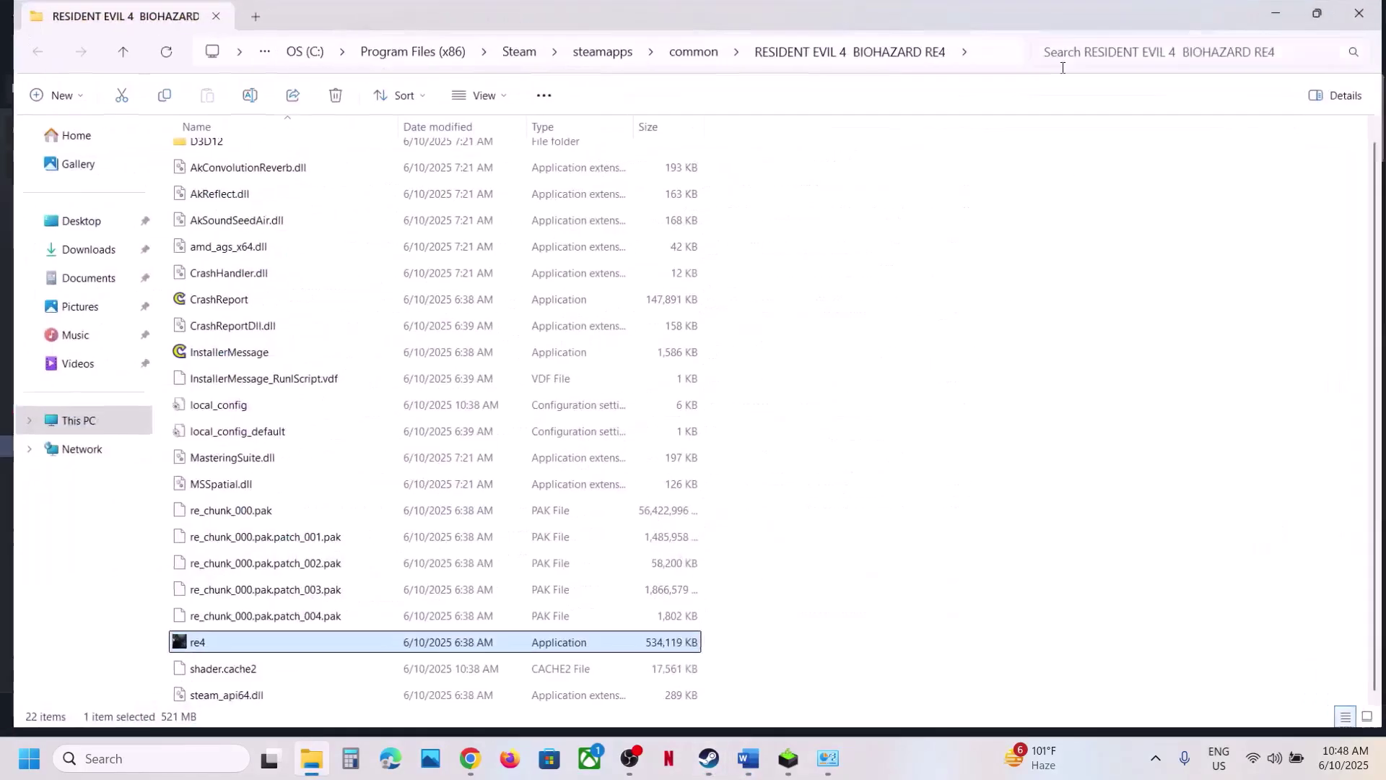
left_click(261, 418)
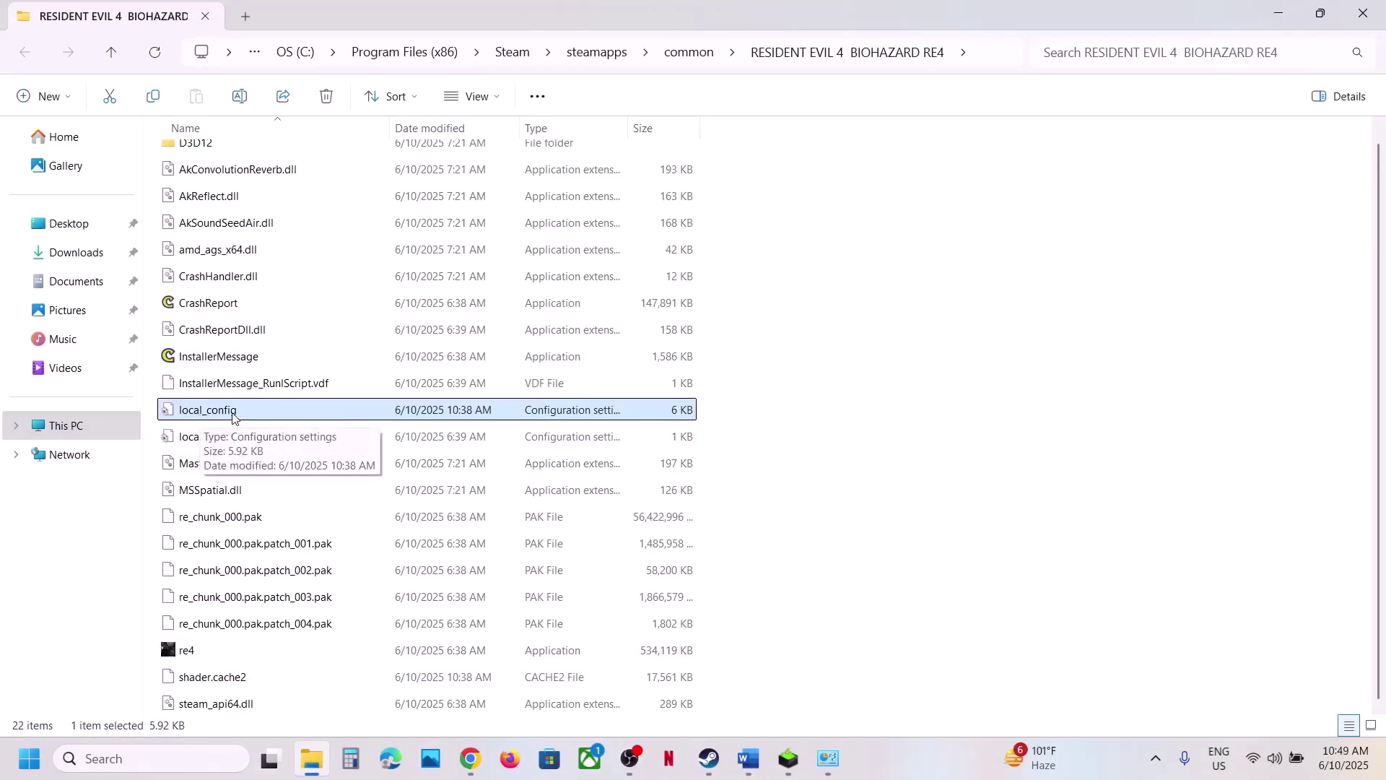
double_click(231, 415)
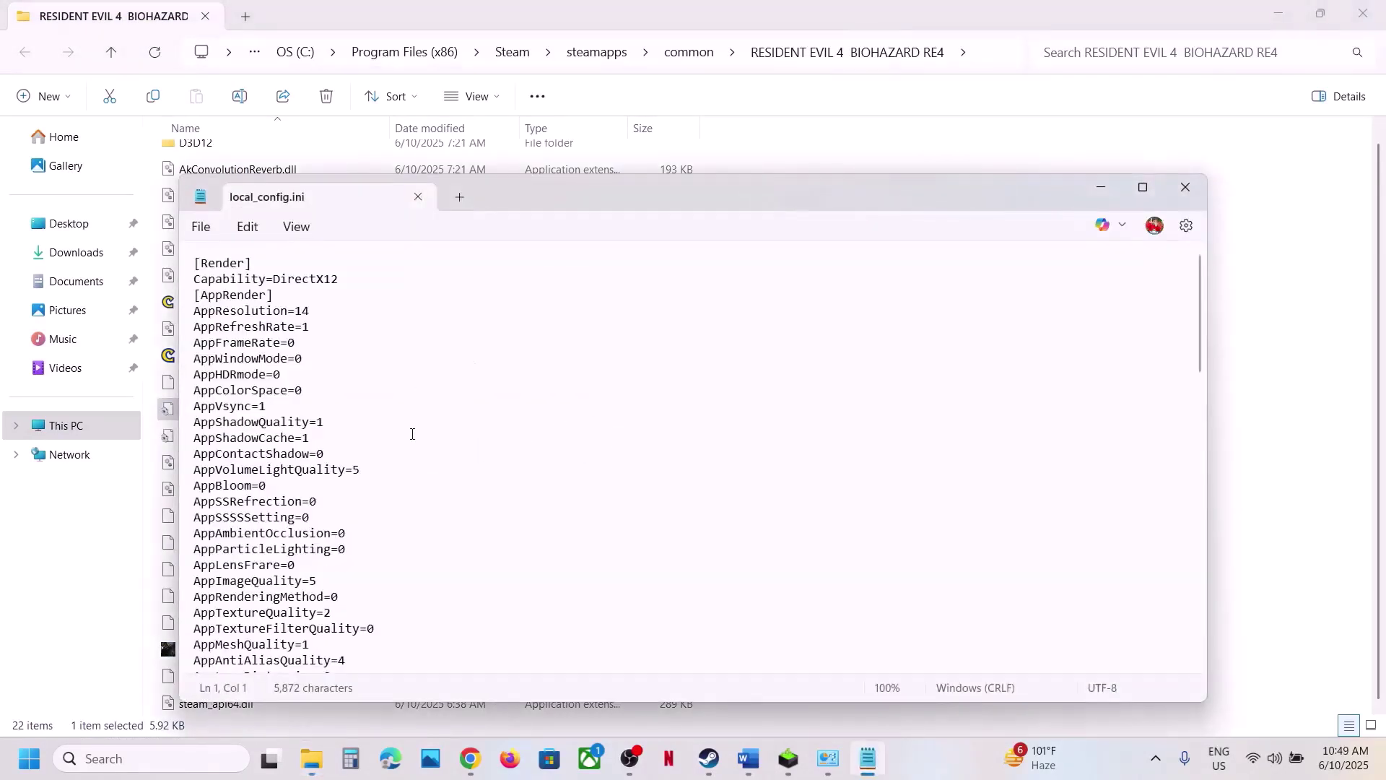
Step: Find "HDR" in local_config.ini, set AppHDRmode to 0, and save the file
key("ctrl+f")
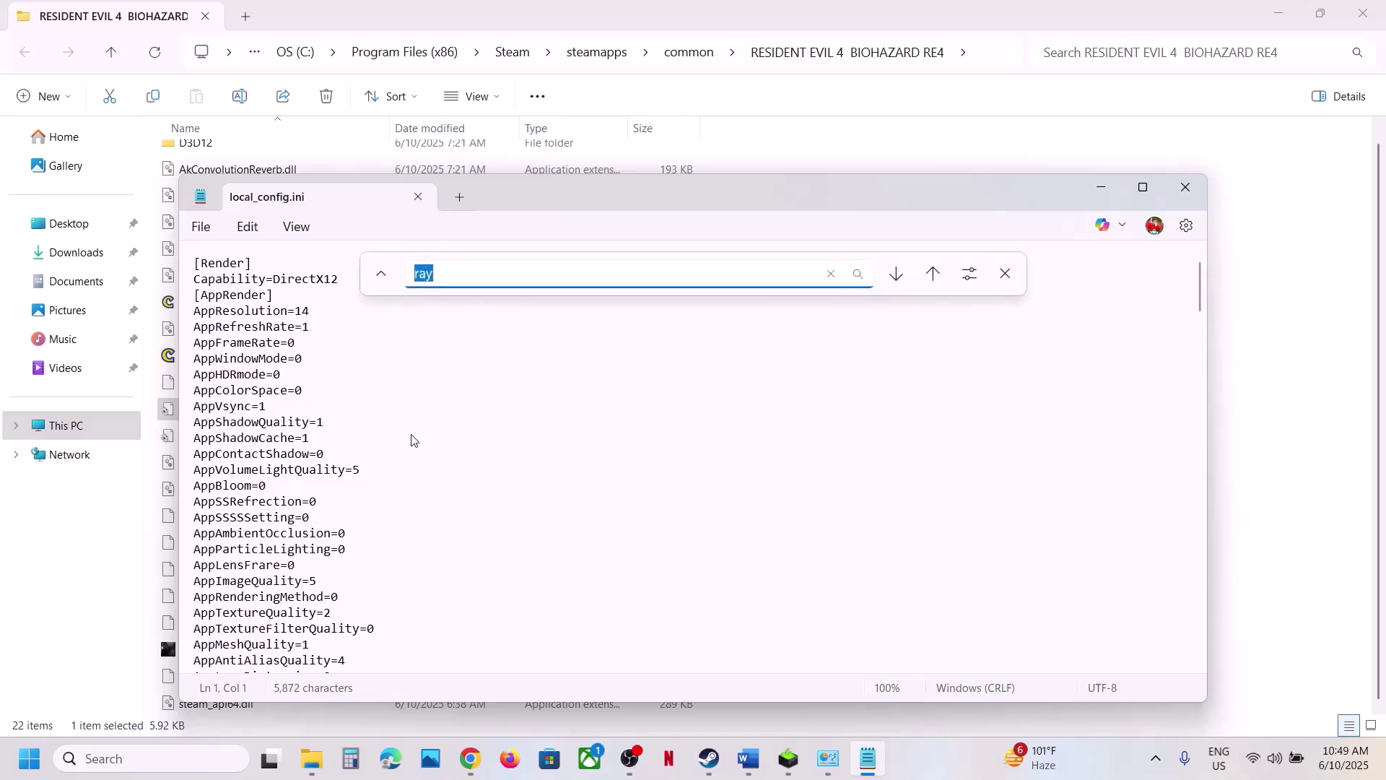
type("HDR")
key("Return")
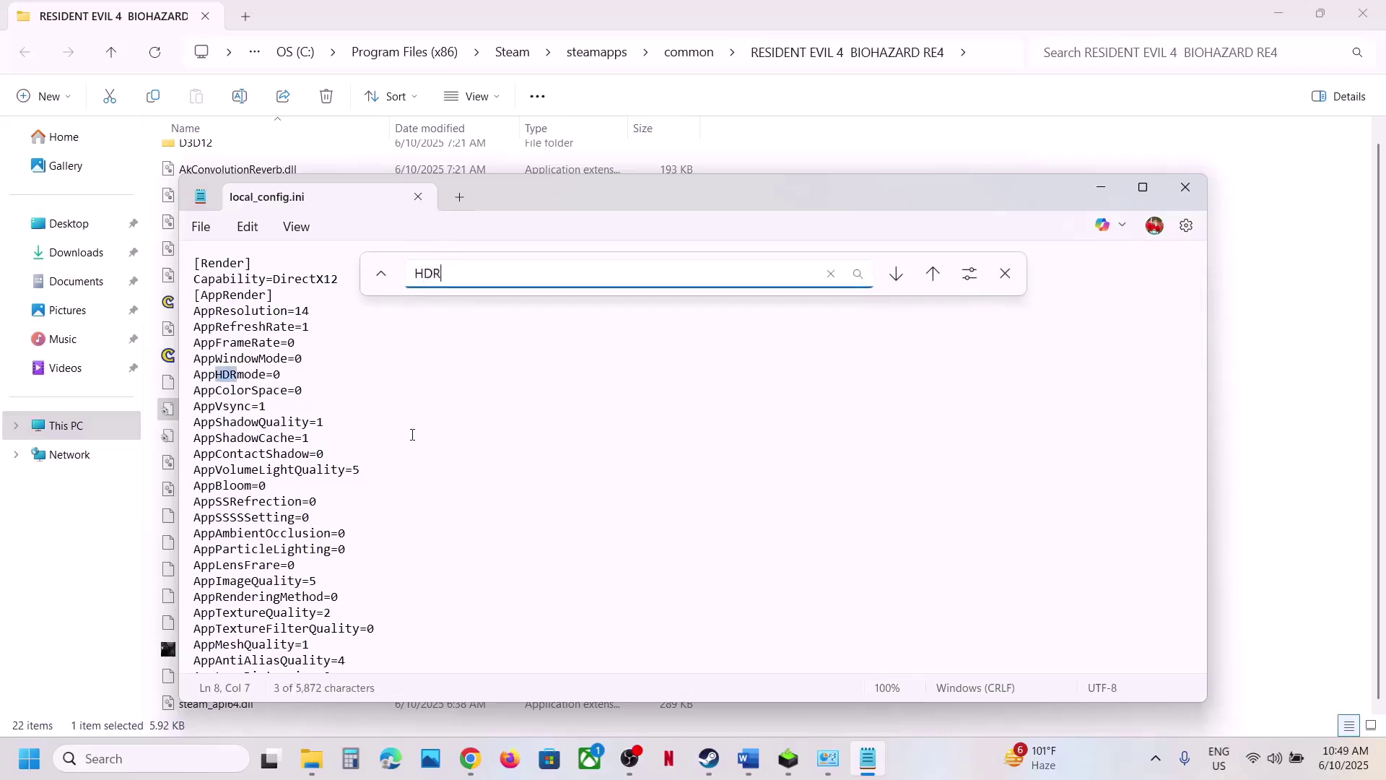
left_click(306, 379)
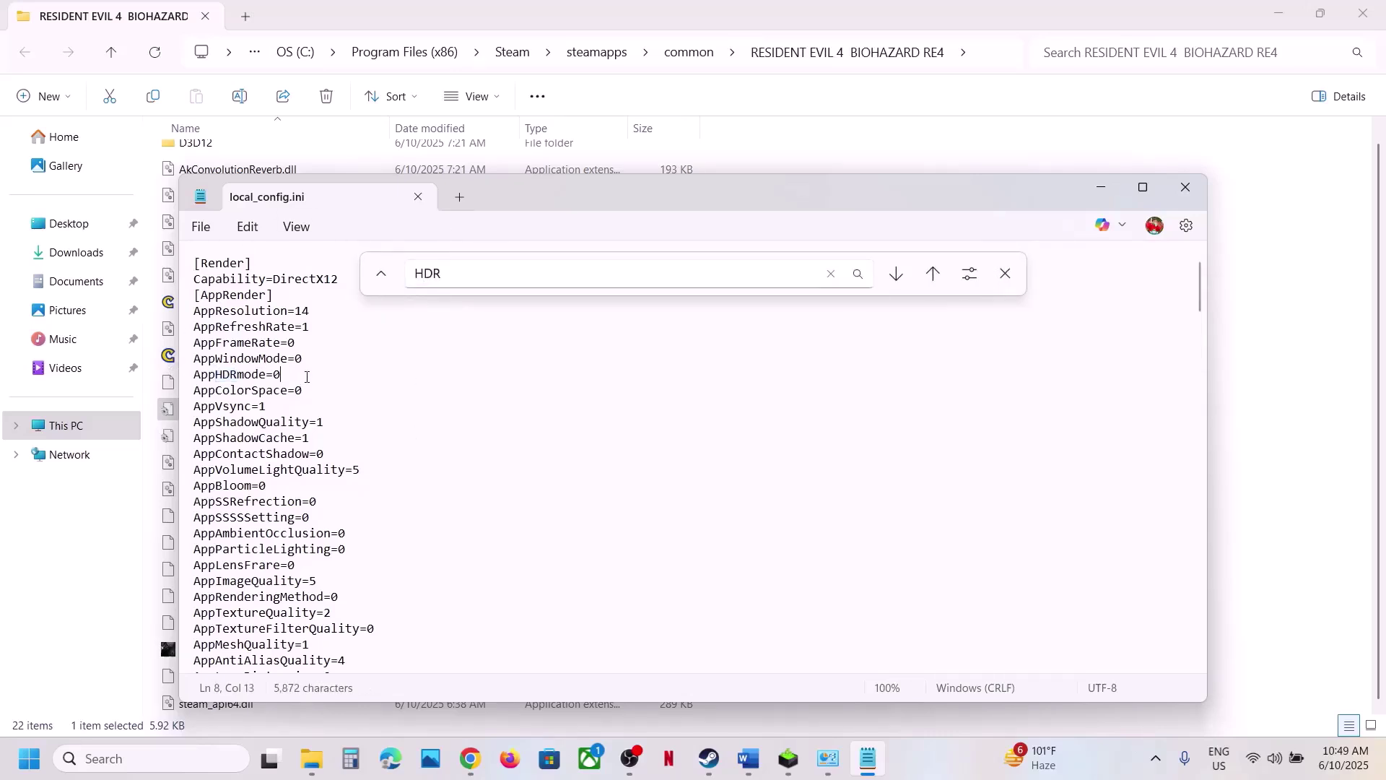
key("BackSpace")
type("1")
key("BackSpace")
type("0")
left_click(201, 228)
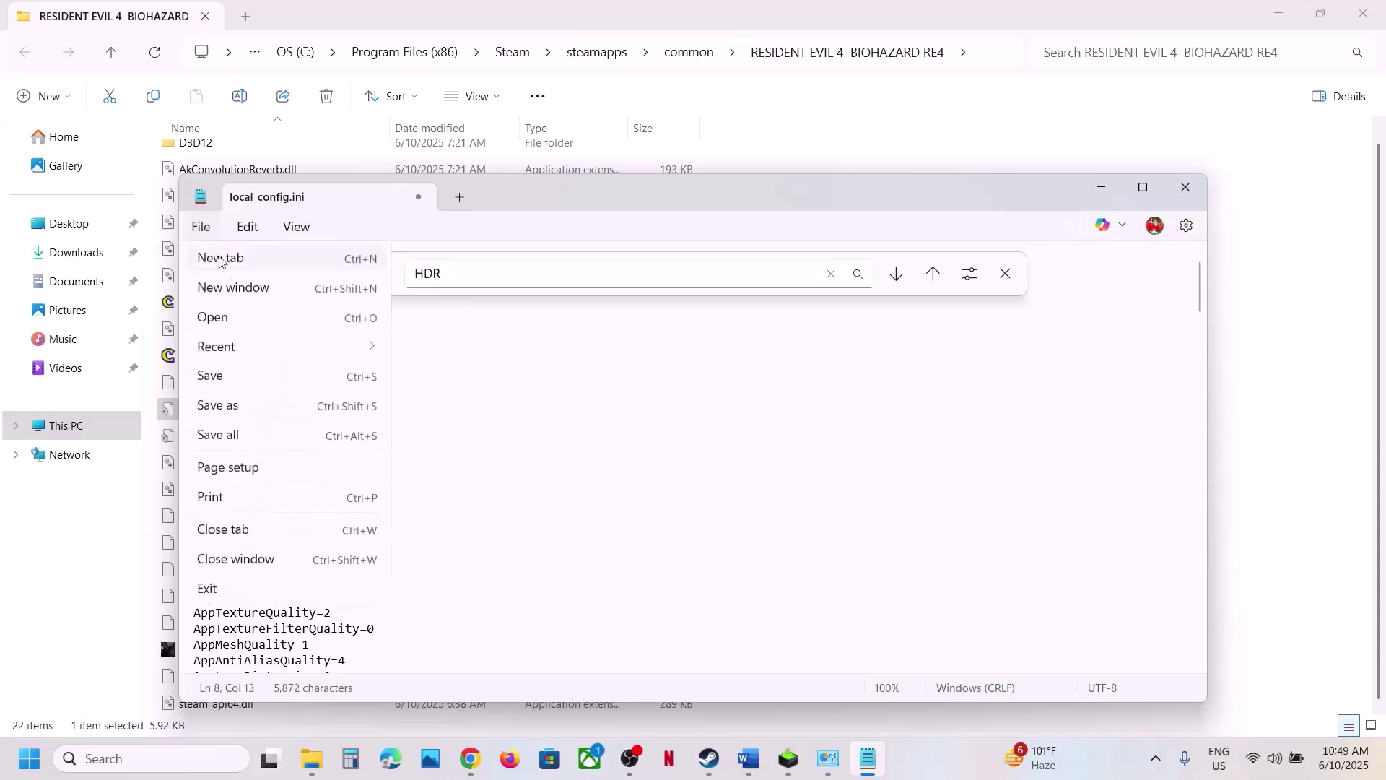
left_click(226, 371)
Step: Find "ray" in local_config.ini, set AppRayTraceOnOff to 0, then save and close the file
left_click(424, 280)
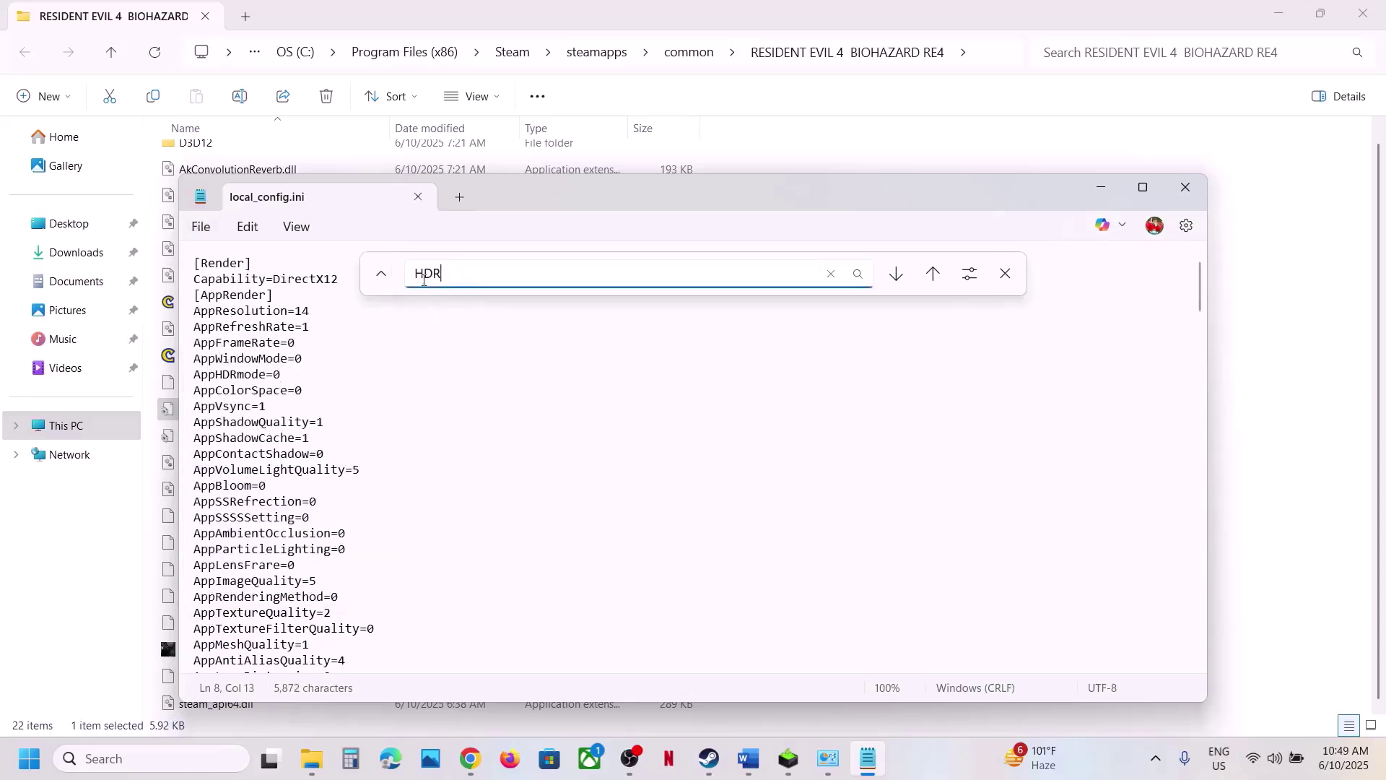
key("ctrl+a")
type("r")
key("Return")
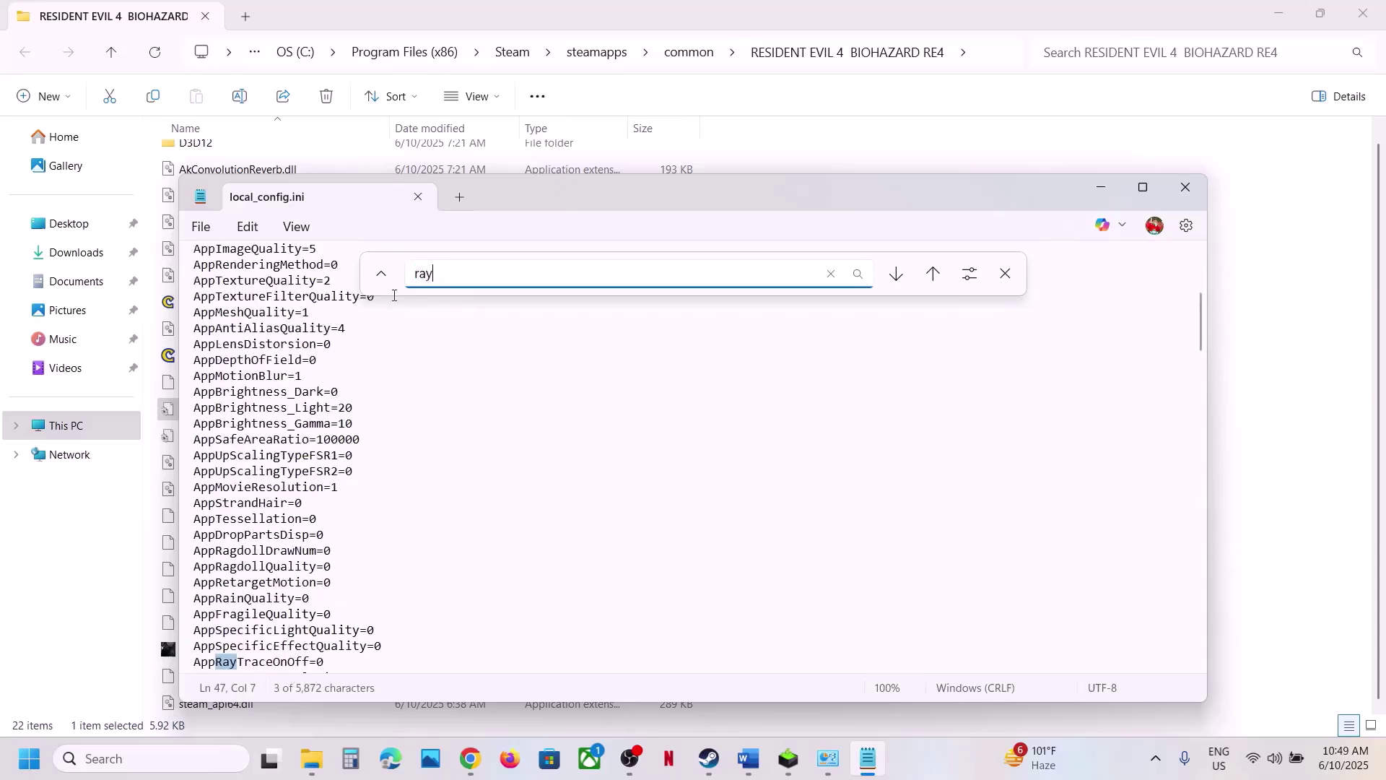
scroll(246, 582, "down", 1)
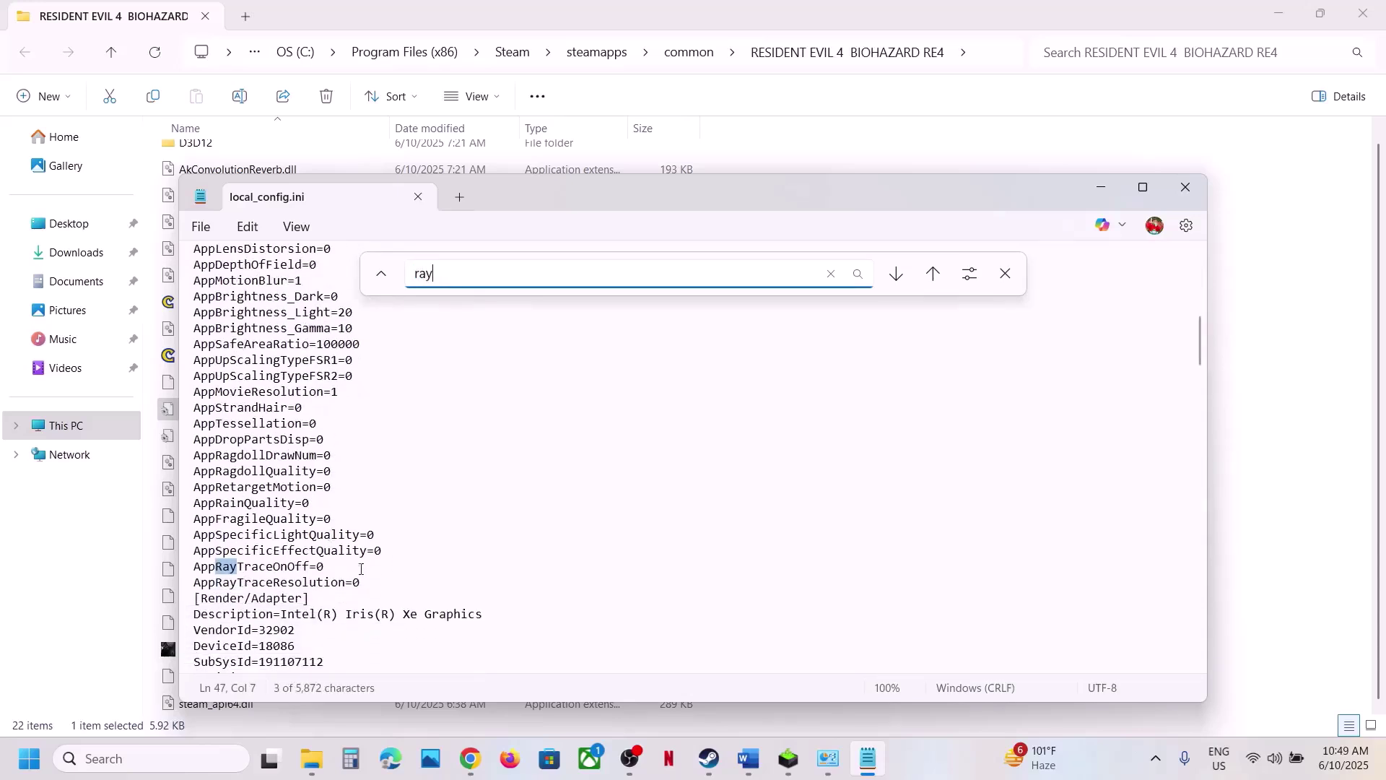
left_click(336, 569)
key("BackSpace")
type("1")
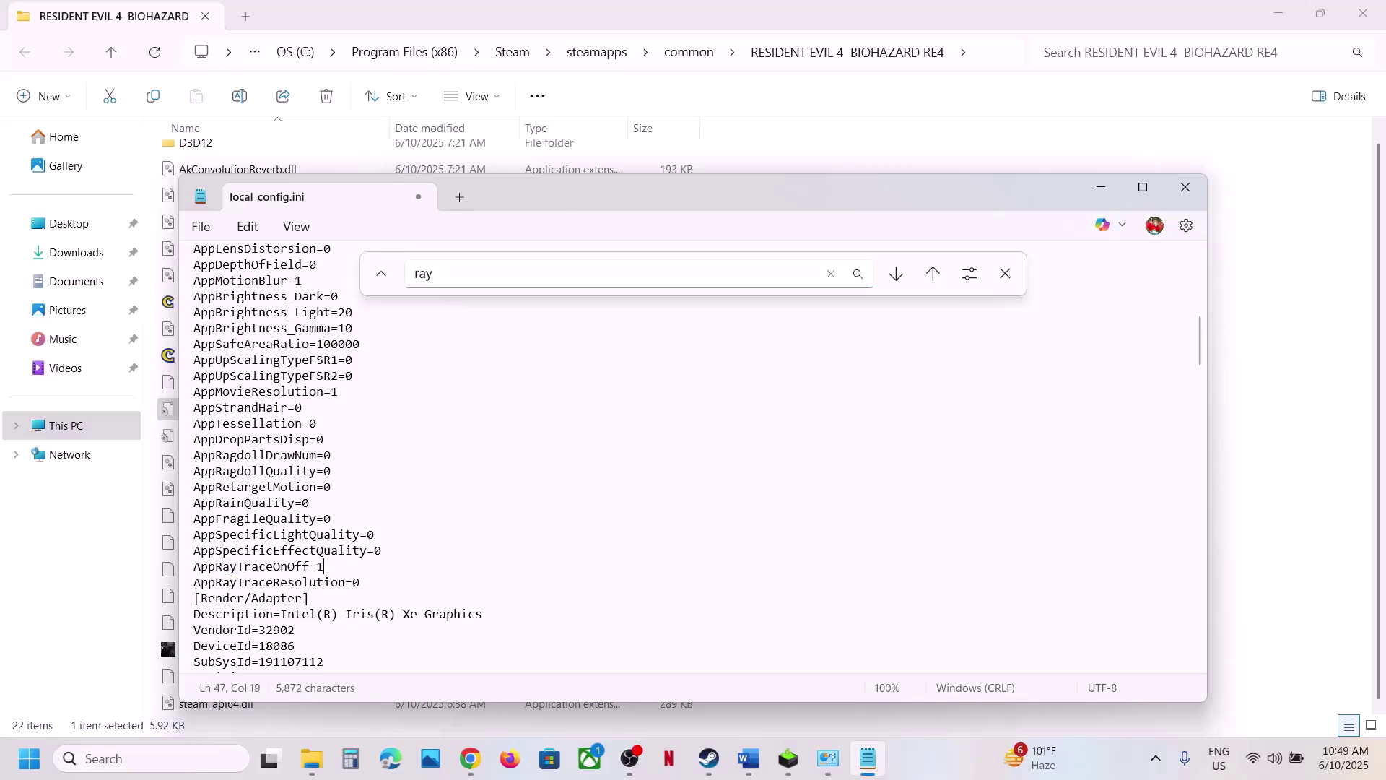
key("BackSpace")
type("0")
left_click(204, 230)
left_click(223, 379)
left_click(1185, 188)
Step: Make the local_config file read-only in its properties and apply the change
right_click(231, 409)
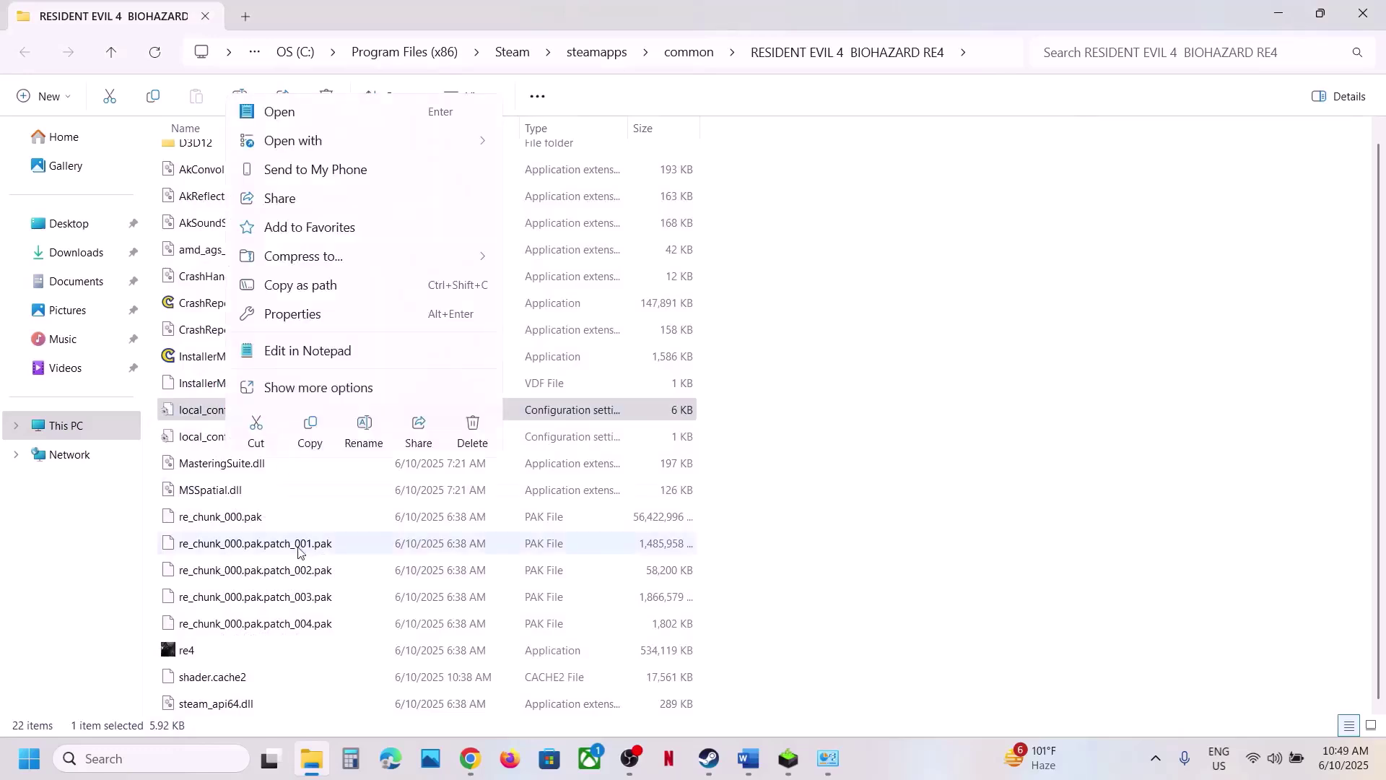
left_click(298, 315)
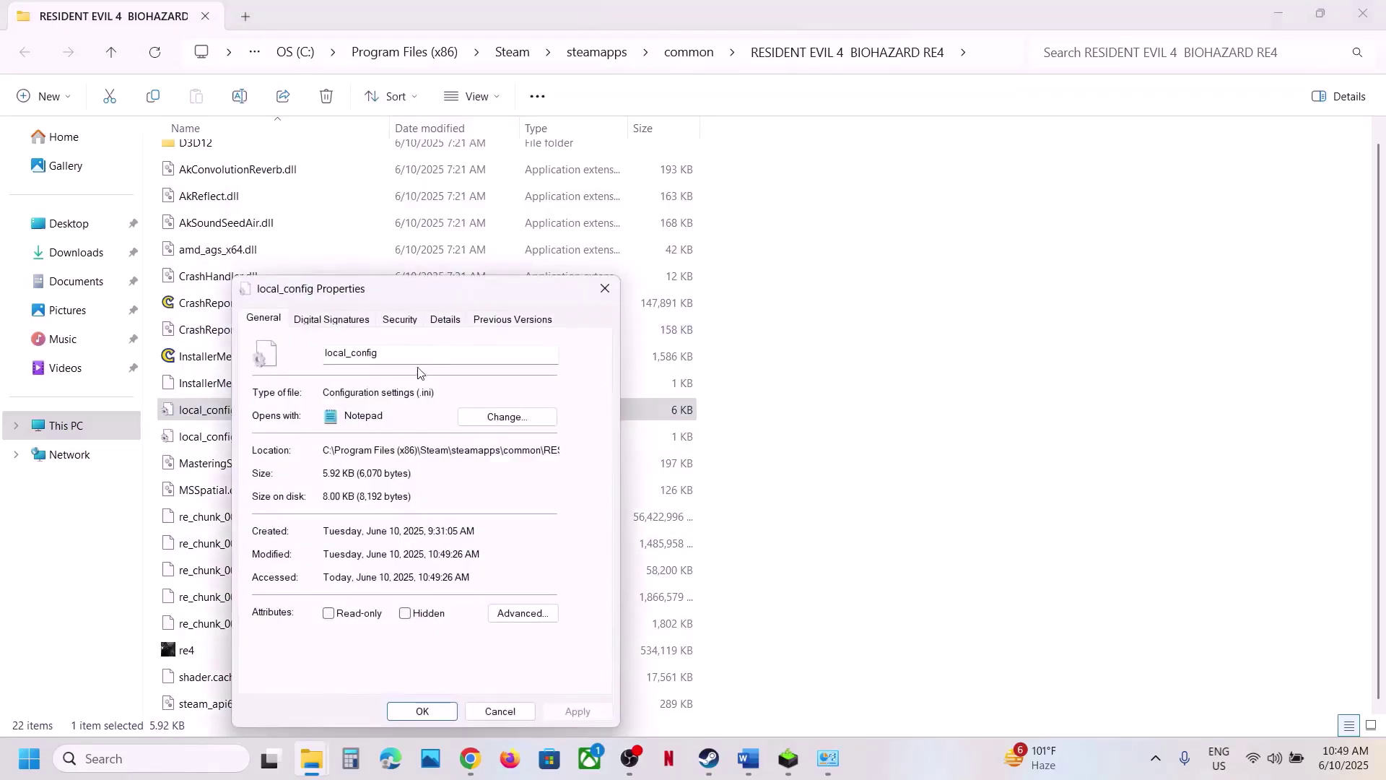
left_click(329, 614)
left_click(577, 712)
left_click(423, 712)
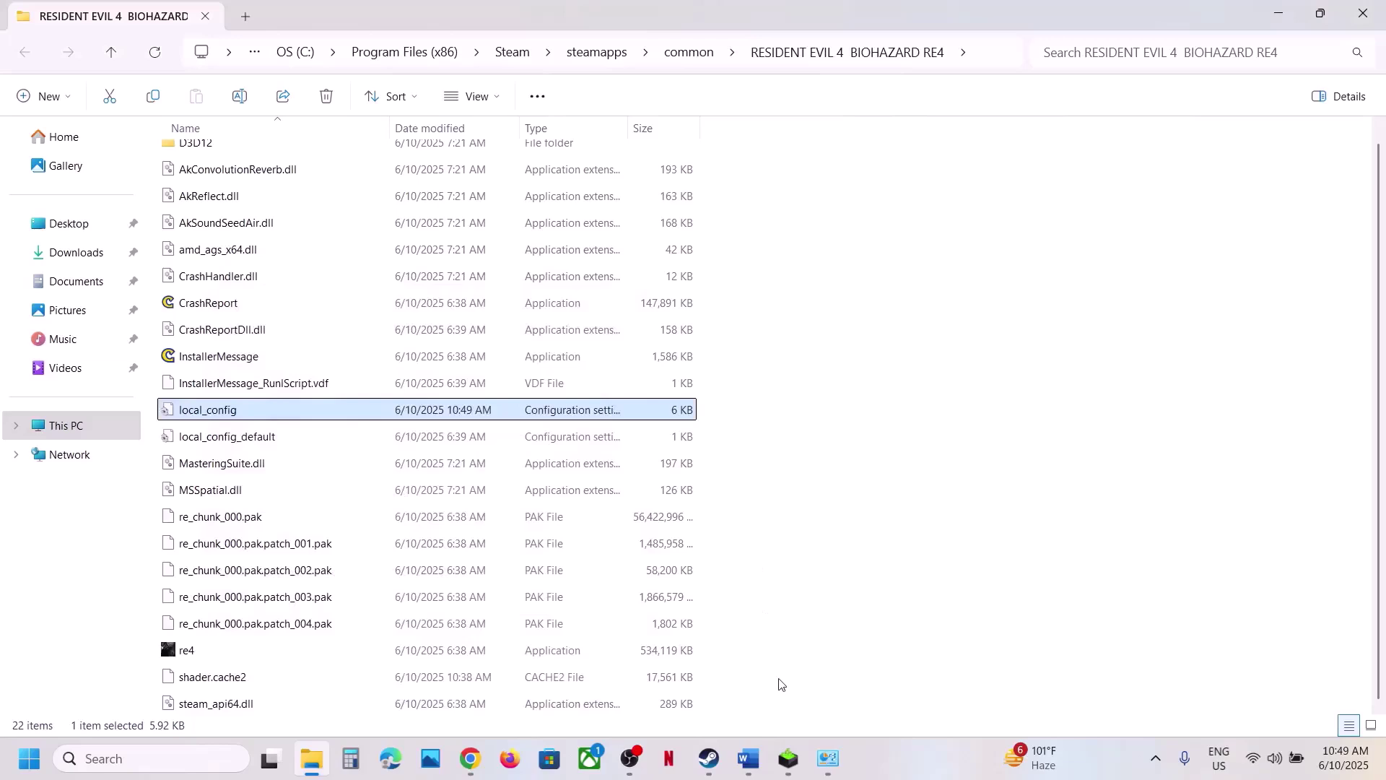
Step: Return to the Word document and append ",Windows HDR" to the end of step 8
left_click(709, 758)
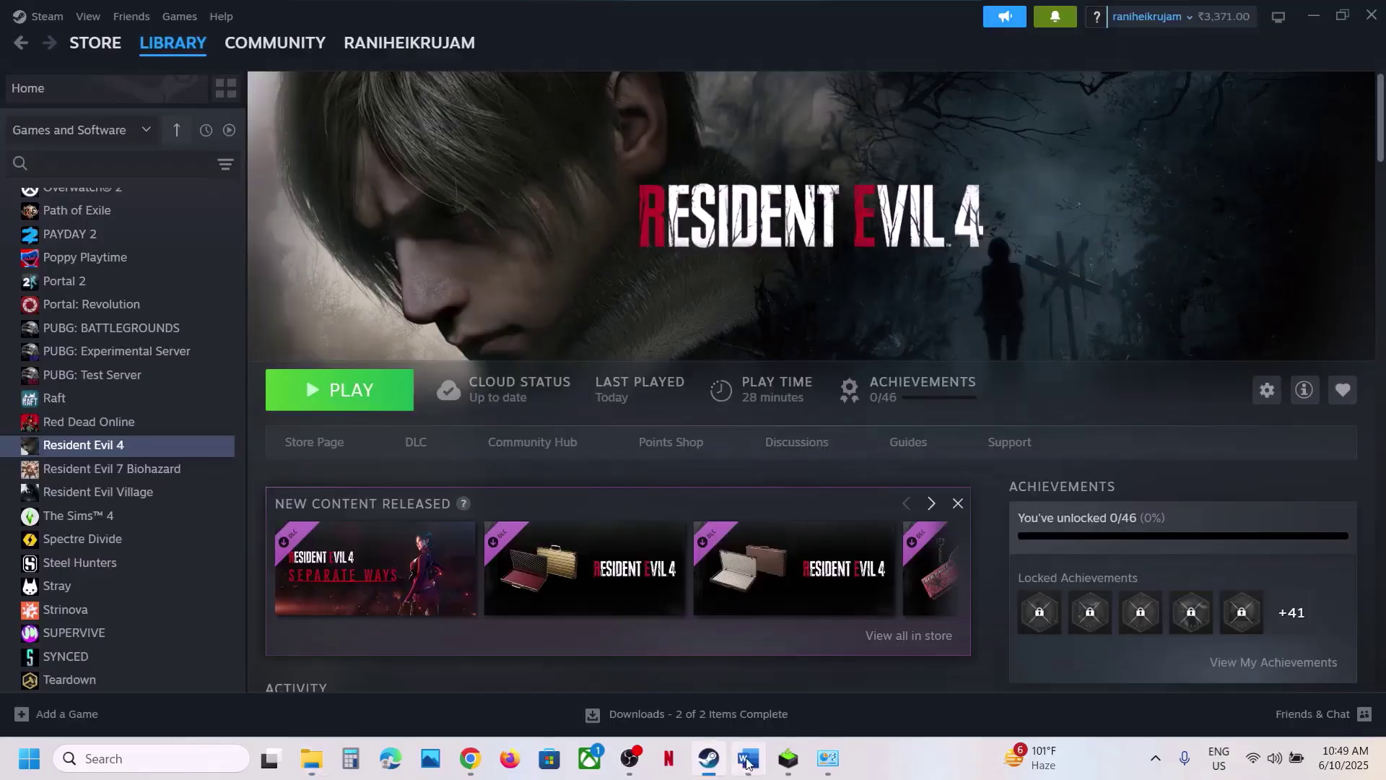
left_click(751, 758)
left_click(631, 513)
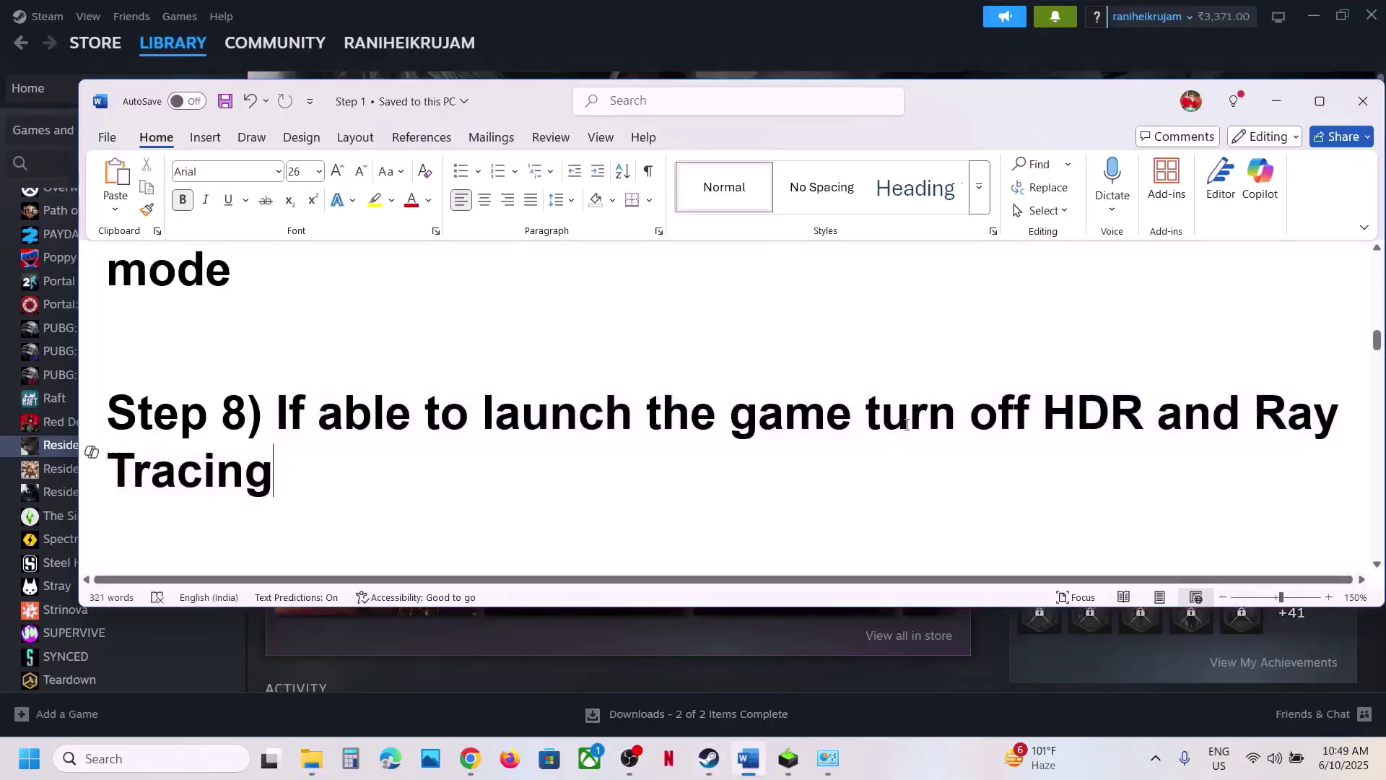
left_click_drag(870, 416, 1155, 418)
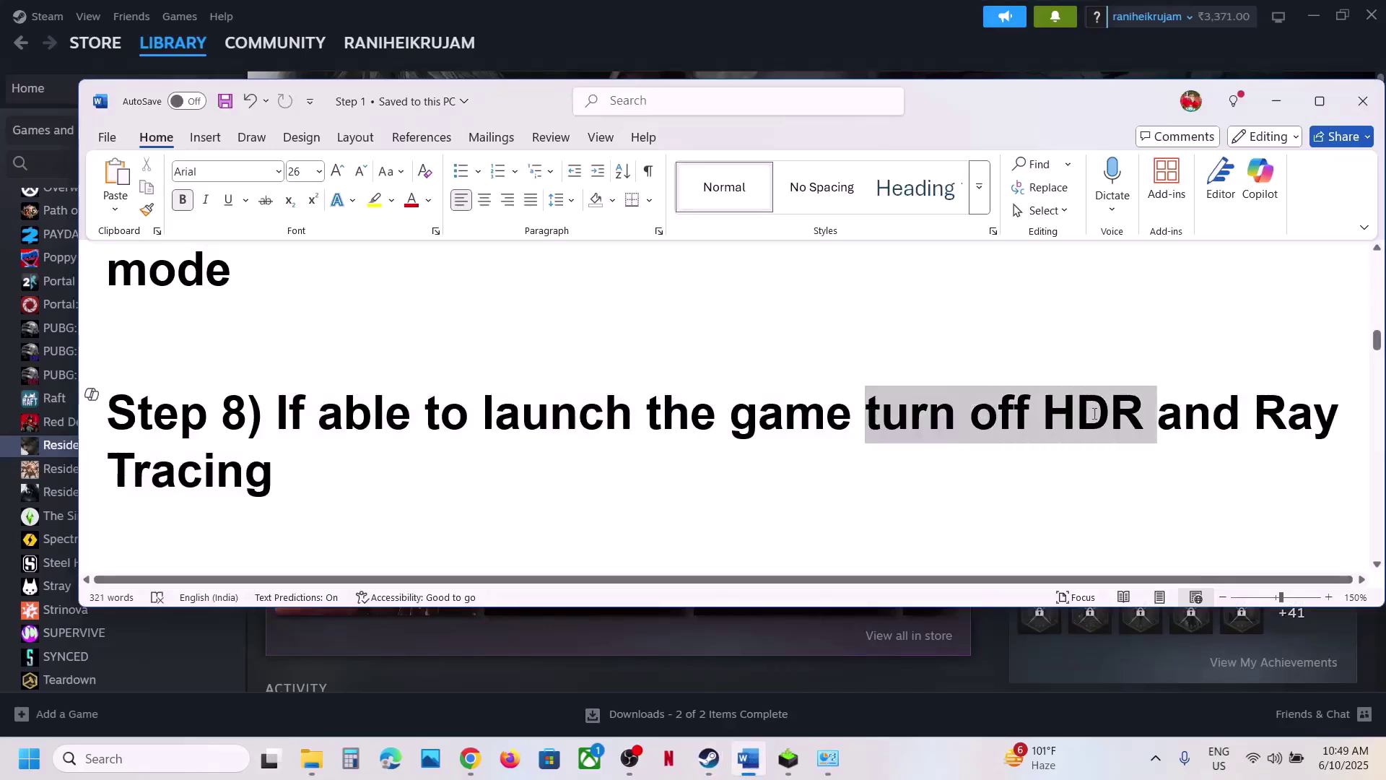
left_click(378, 453)
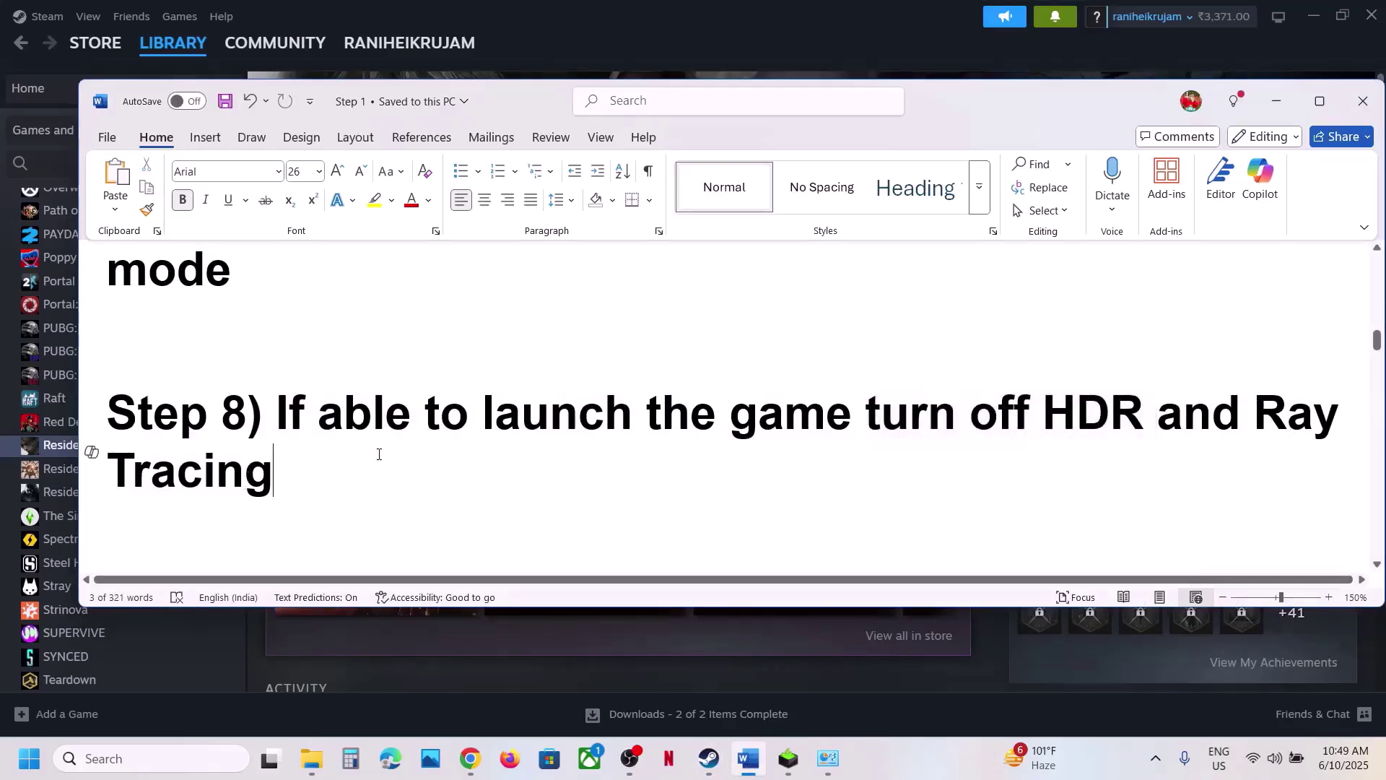
type(",")
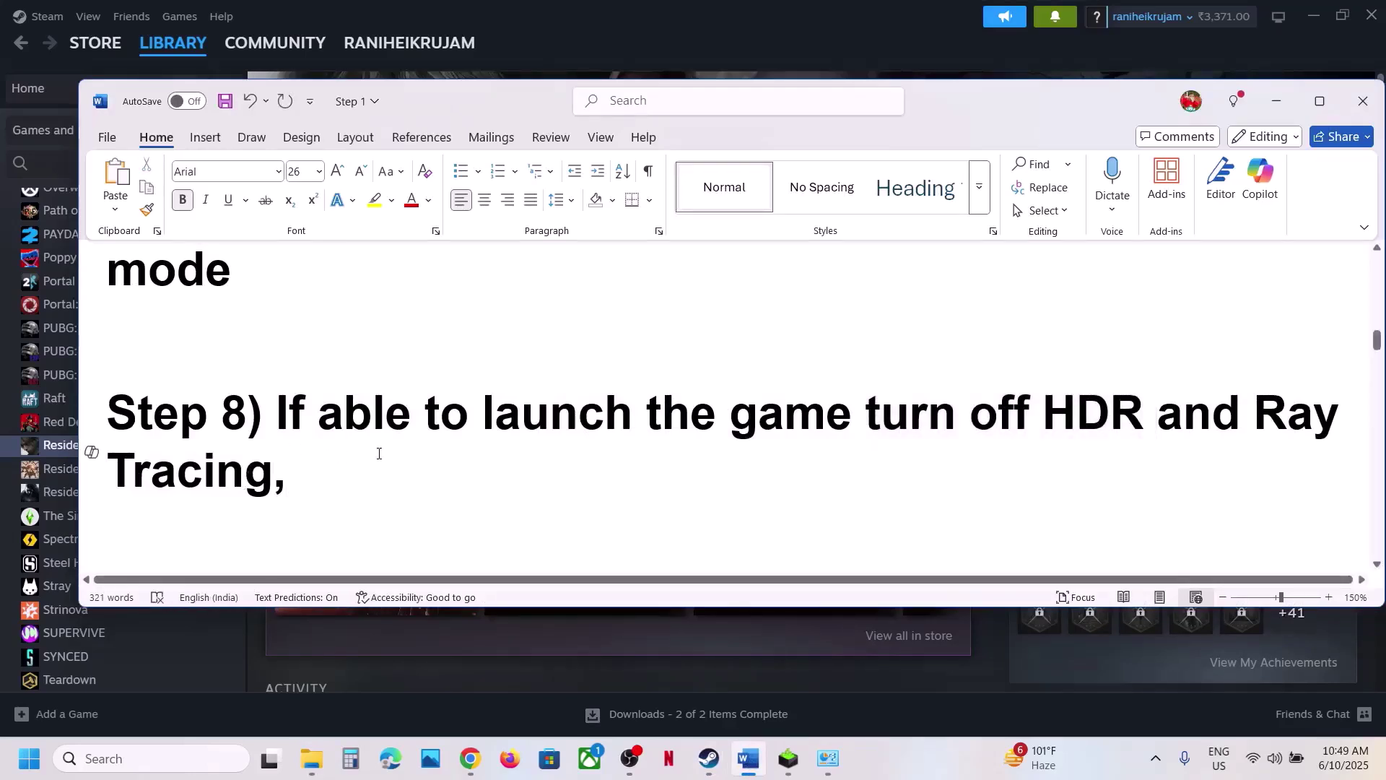
type("Wind")
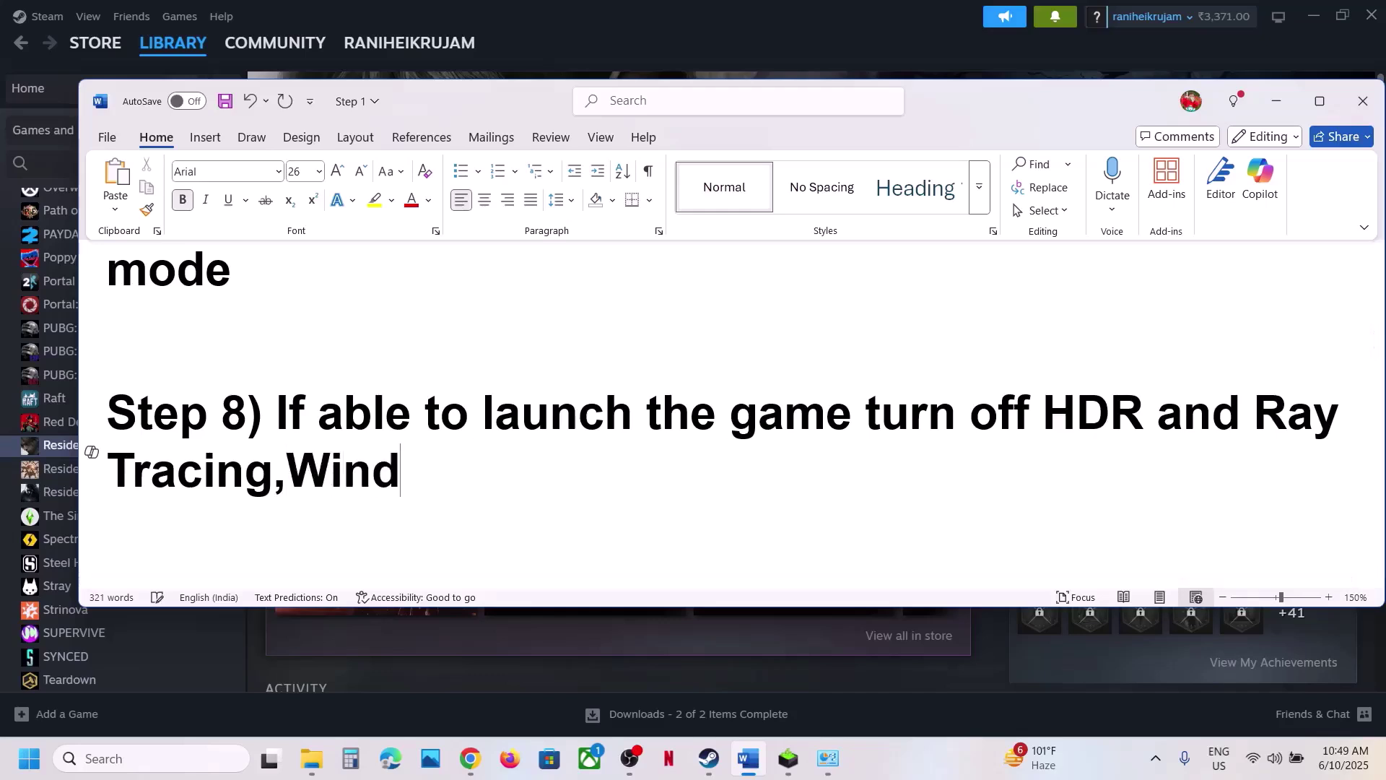
type("ows HDR")
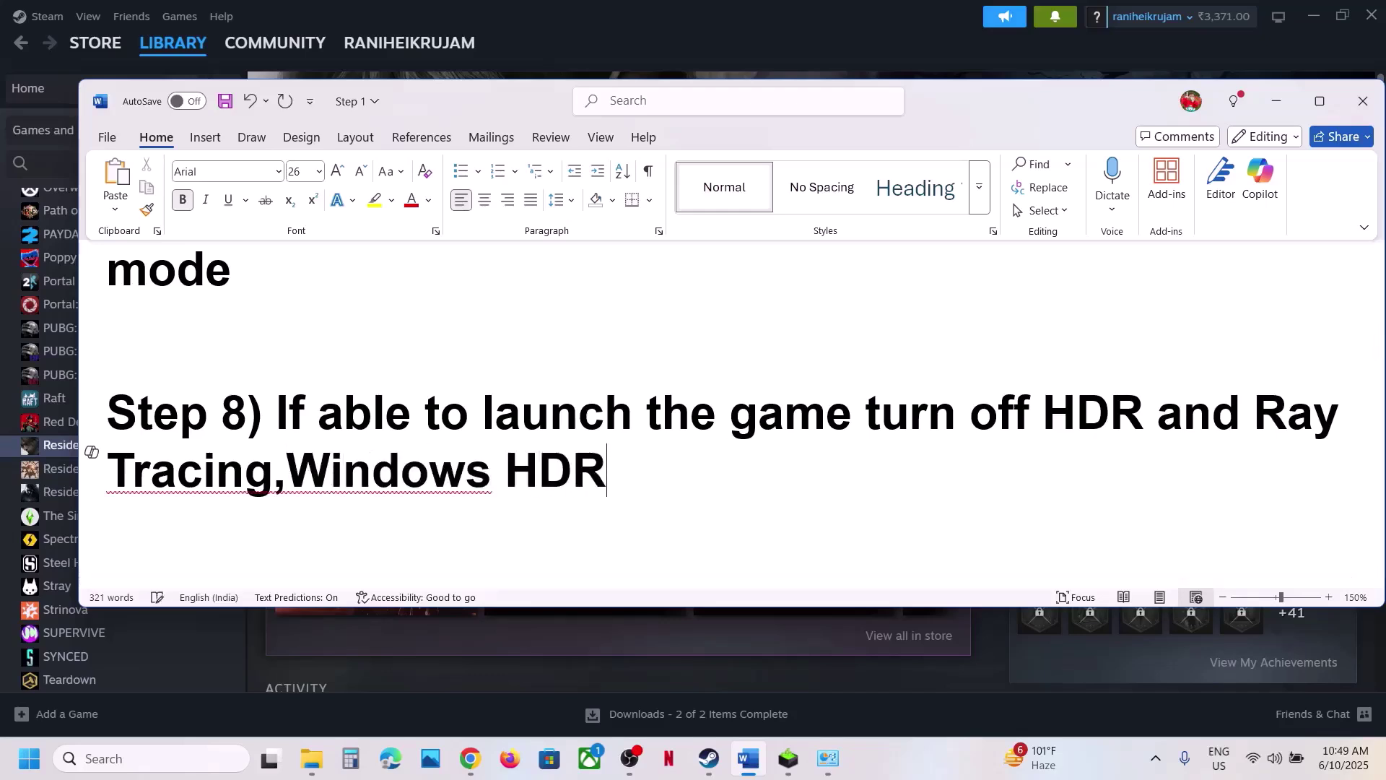
Step: Highlight "Windows HDR" and the wording on turning off HDR and Ray Tracing in step 8
mouse_move(304, 477)
left_mouse_down()
mouse_move(656, 479)
mouse_move(109, 476)
mouse_move(450, 469)
left_mouse_up()
left_click(656, 479)
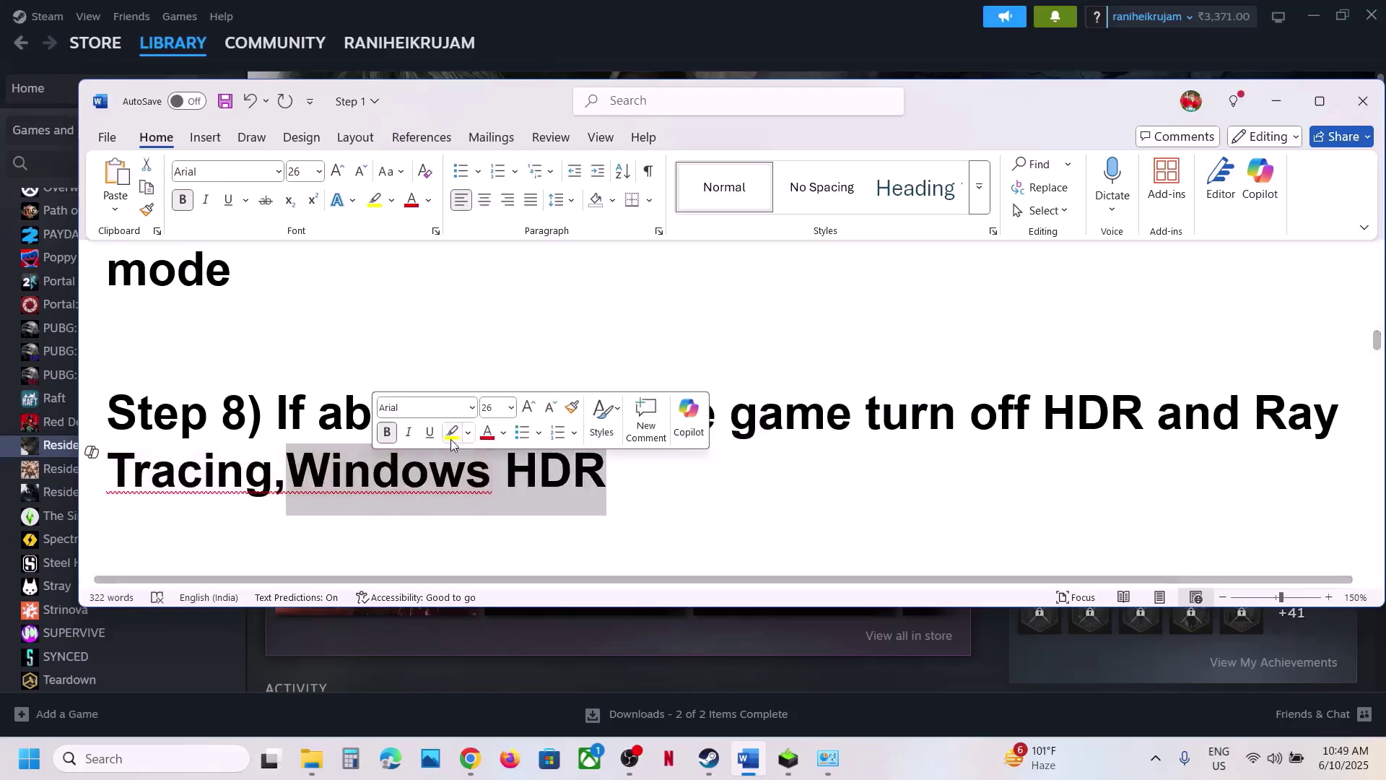
left_click(305, 417)
mouse_move(778, 417)
left_mouse_down()
mouse_move(1343, 428)
mouse_move(223, 498)
mouse_move(298, 477)
mouse_move(826, 462)
mouse_move(975, 418)
mouse_move(866, 415)
left_mouse_up()
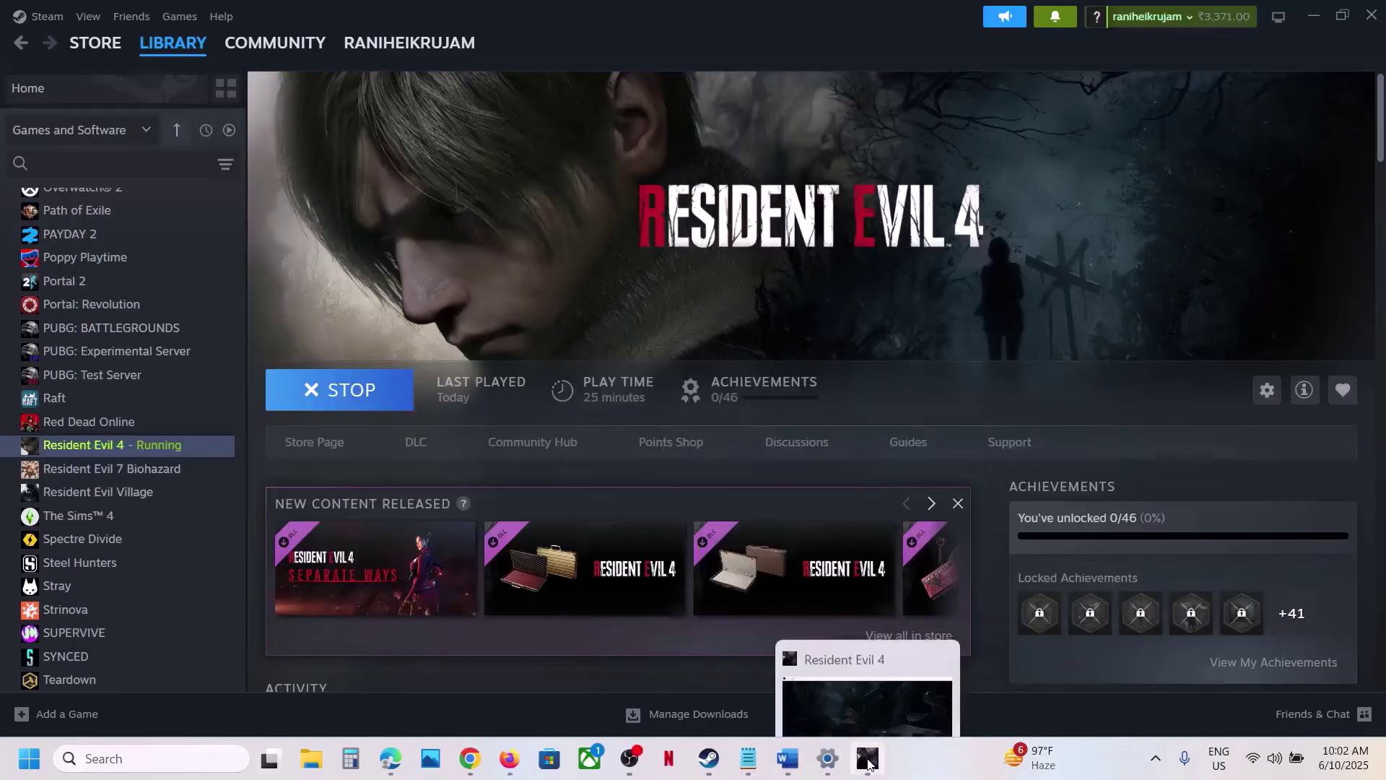
Step: Switch to the running Resident Evil 4 and review HDR Mode in the display options and Ray Tracing in the graphics options
left_click(867, 758)
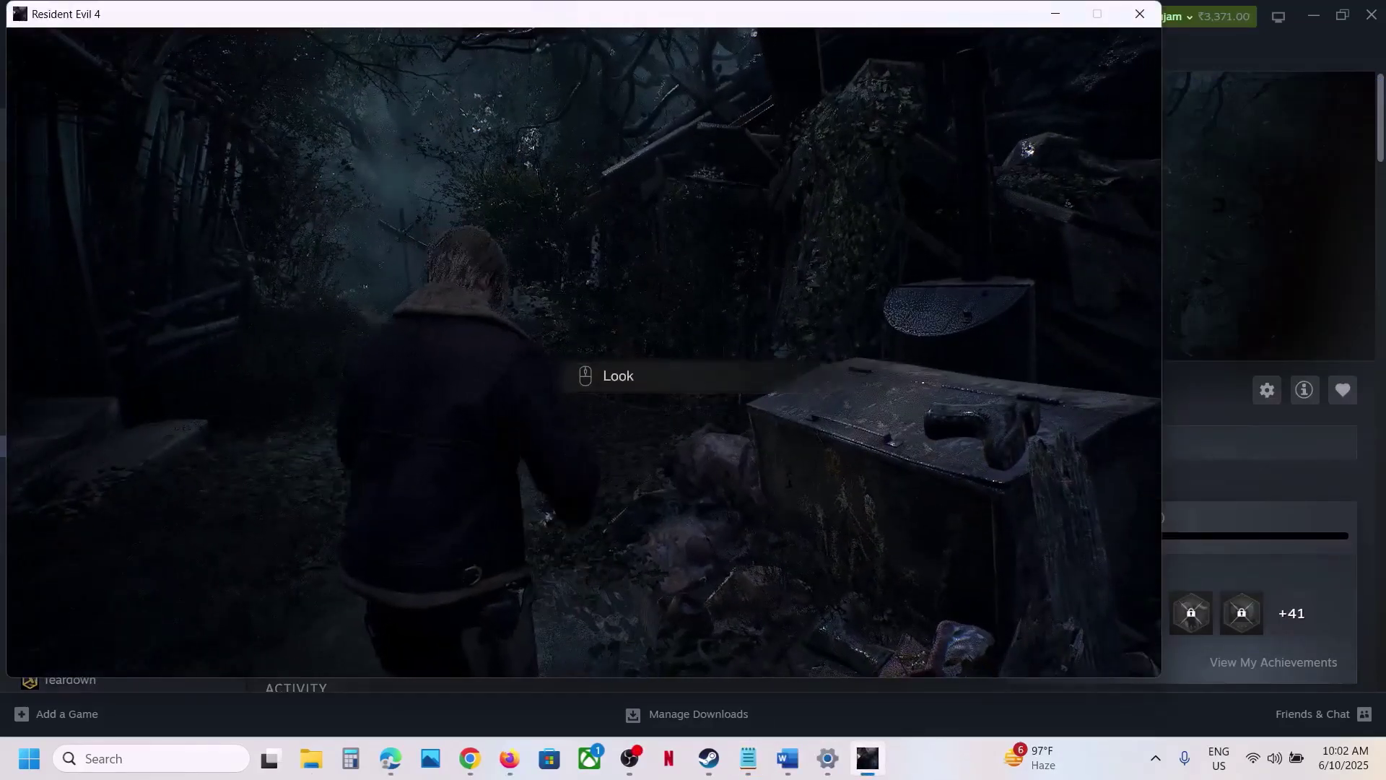
key("Escape")
left_click(163, 268)
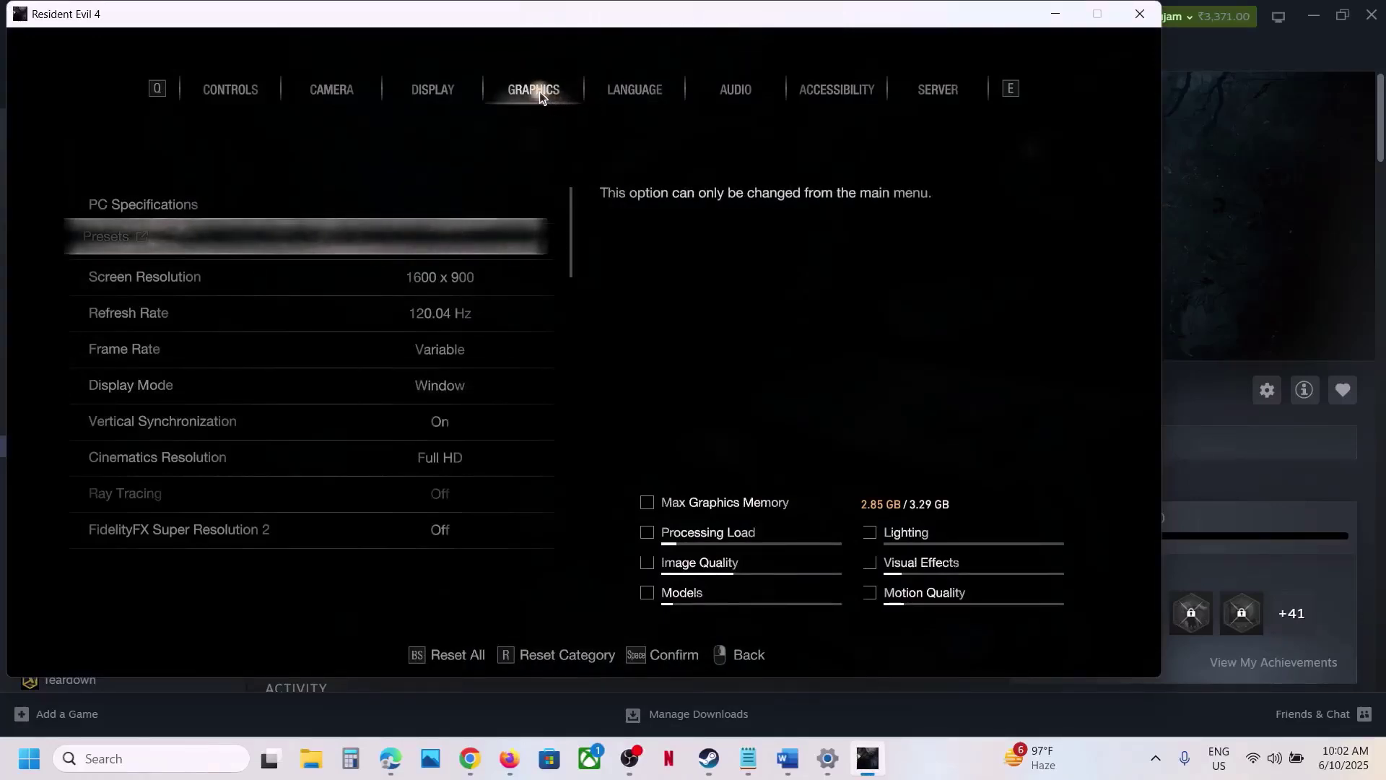
left_click(436, 85)
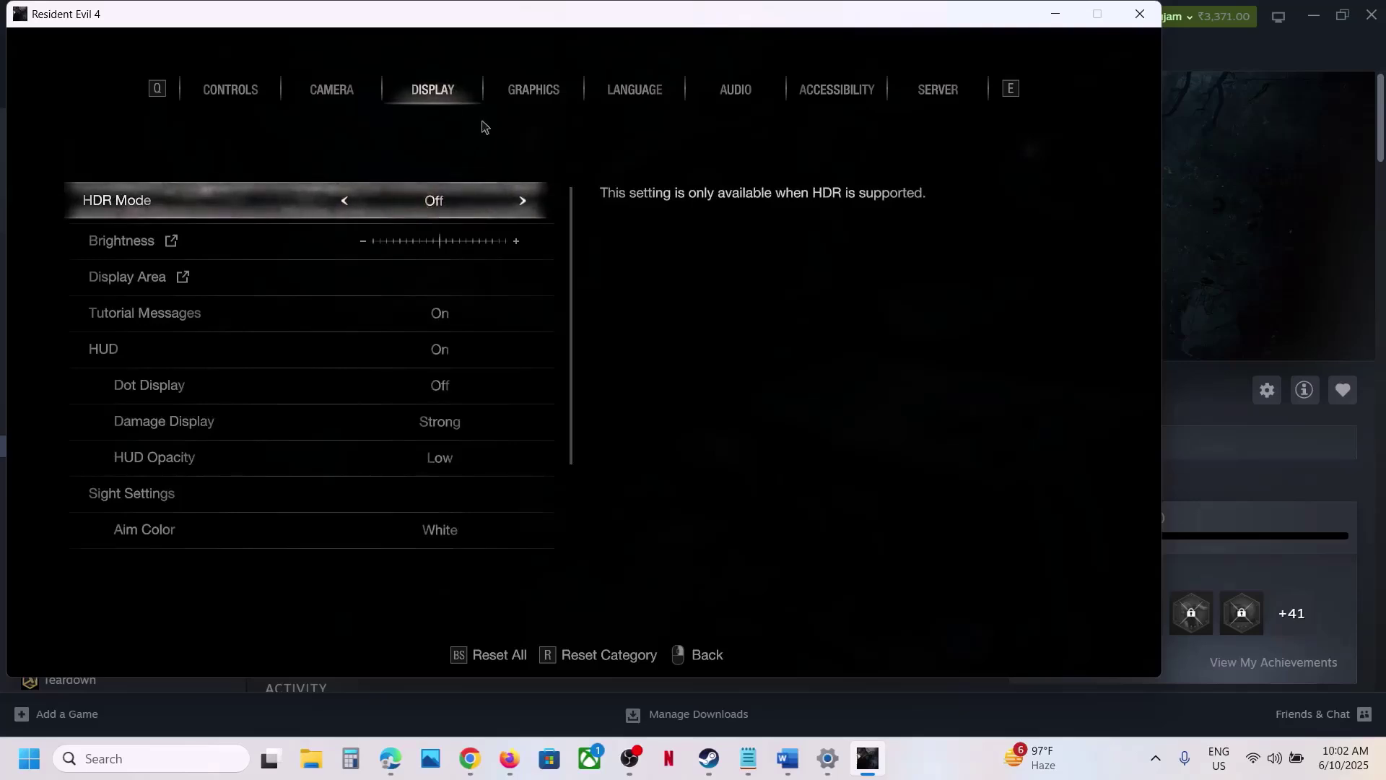
left_click(525, 91)
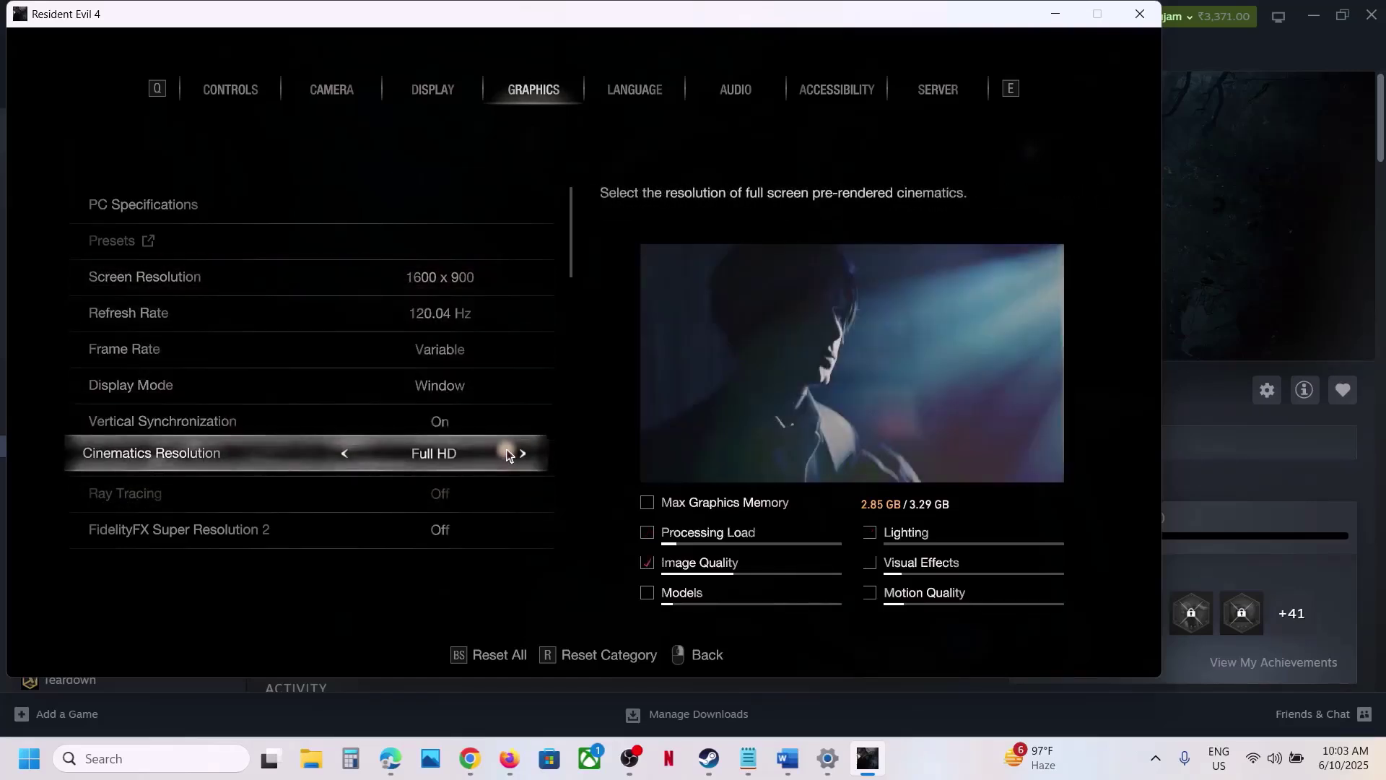
right_click(506, 454)
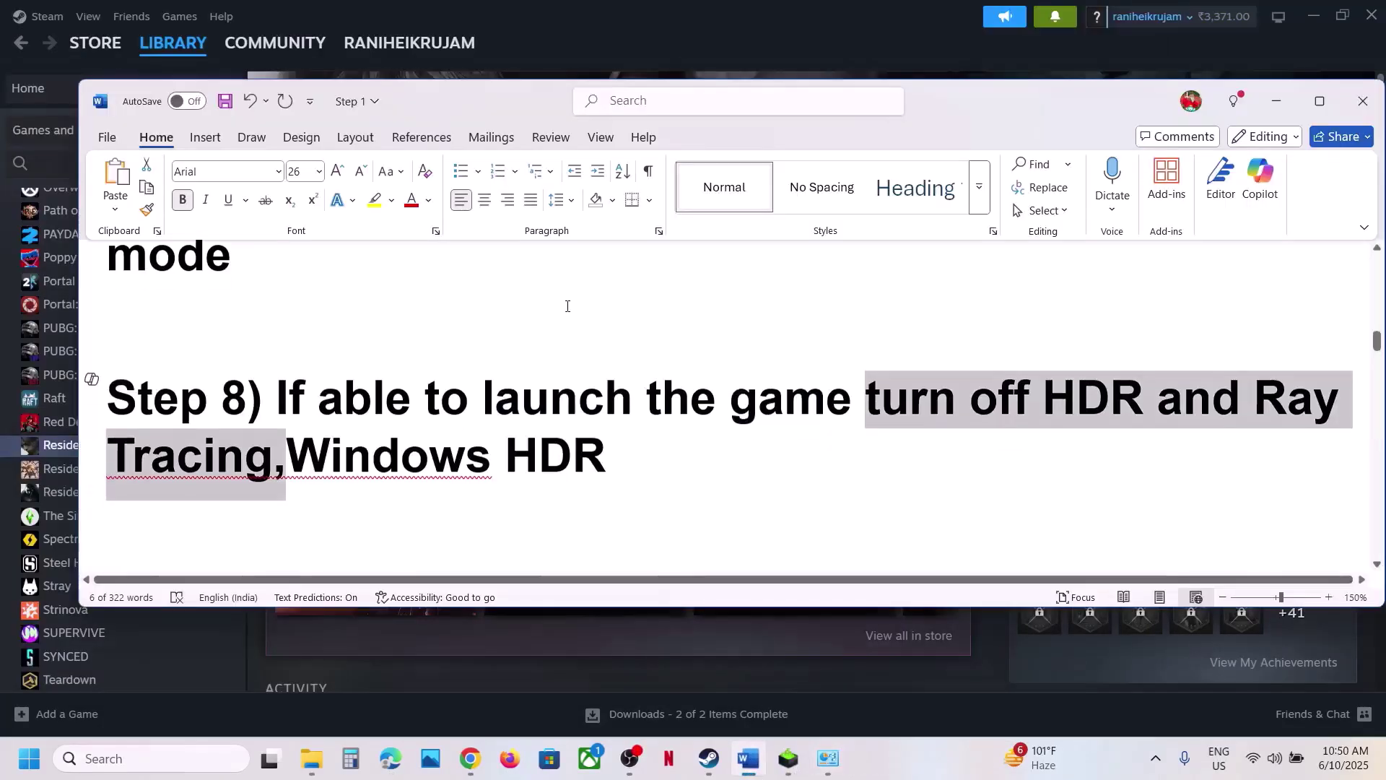
Step: Highlight the step 9 text about issues after updating Windows in the Word document, then switch back to Steam
scroll(563, 386, "down", 2)
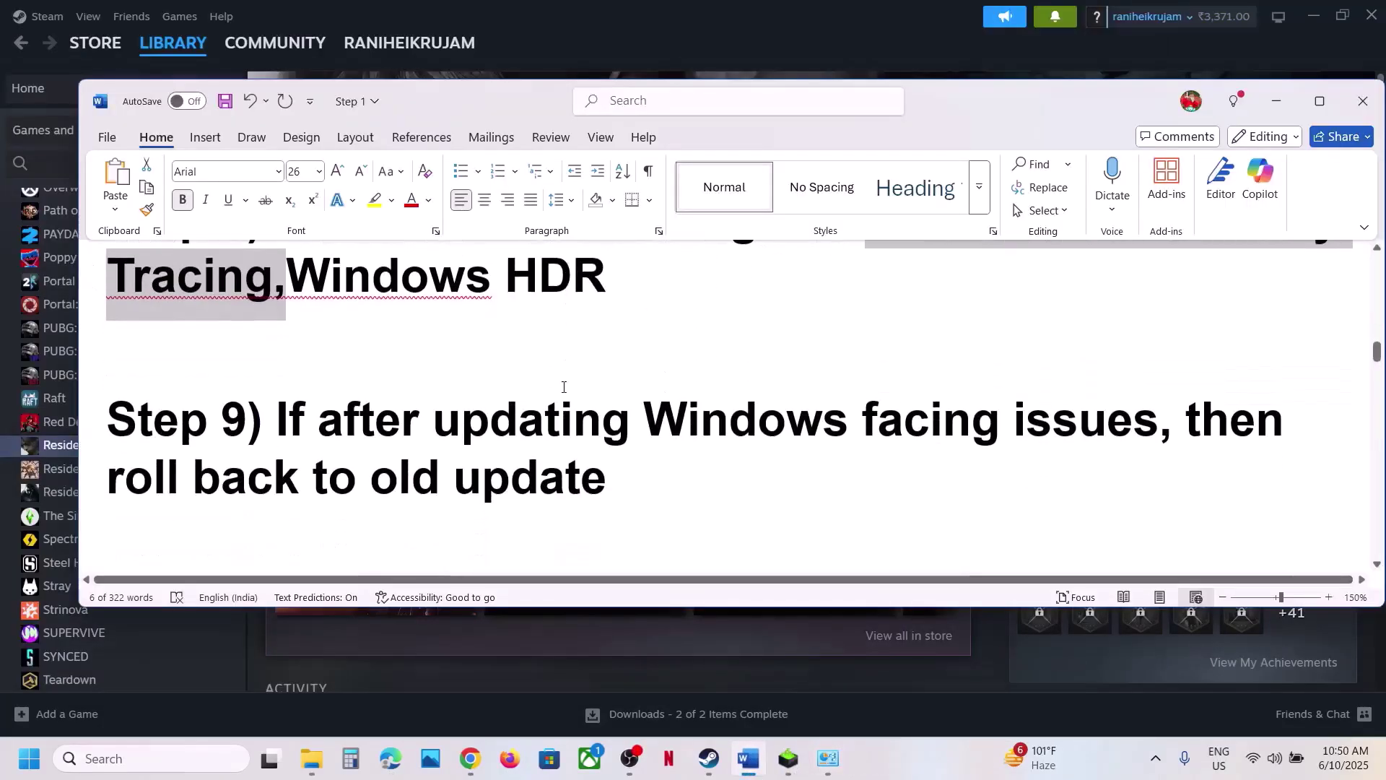
left_click_drag(282, 427, 1069, 425)
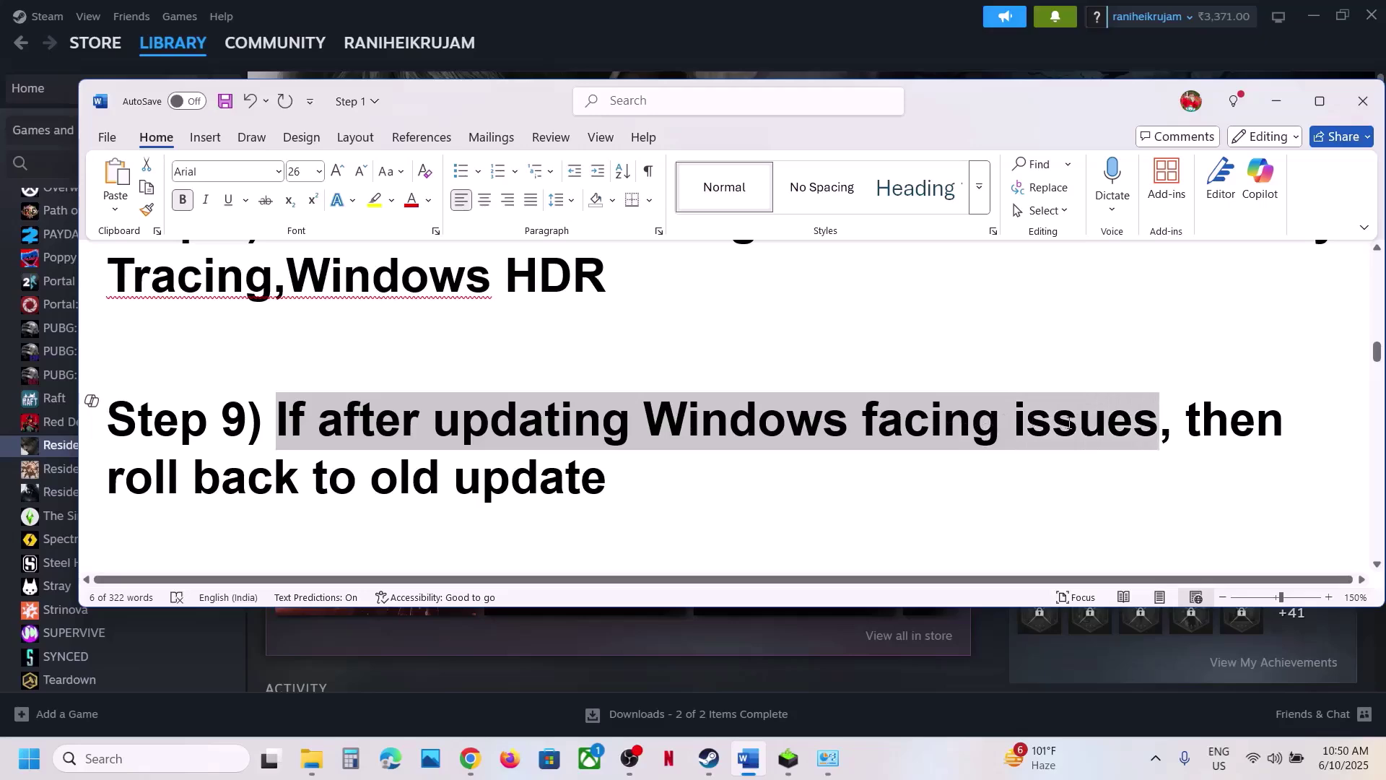
left_click(621, 20)
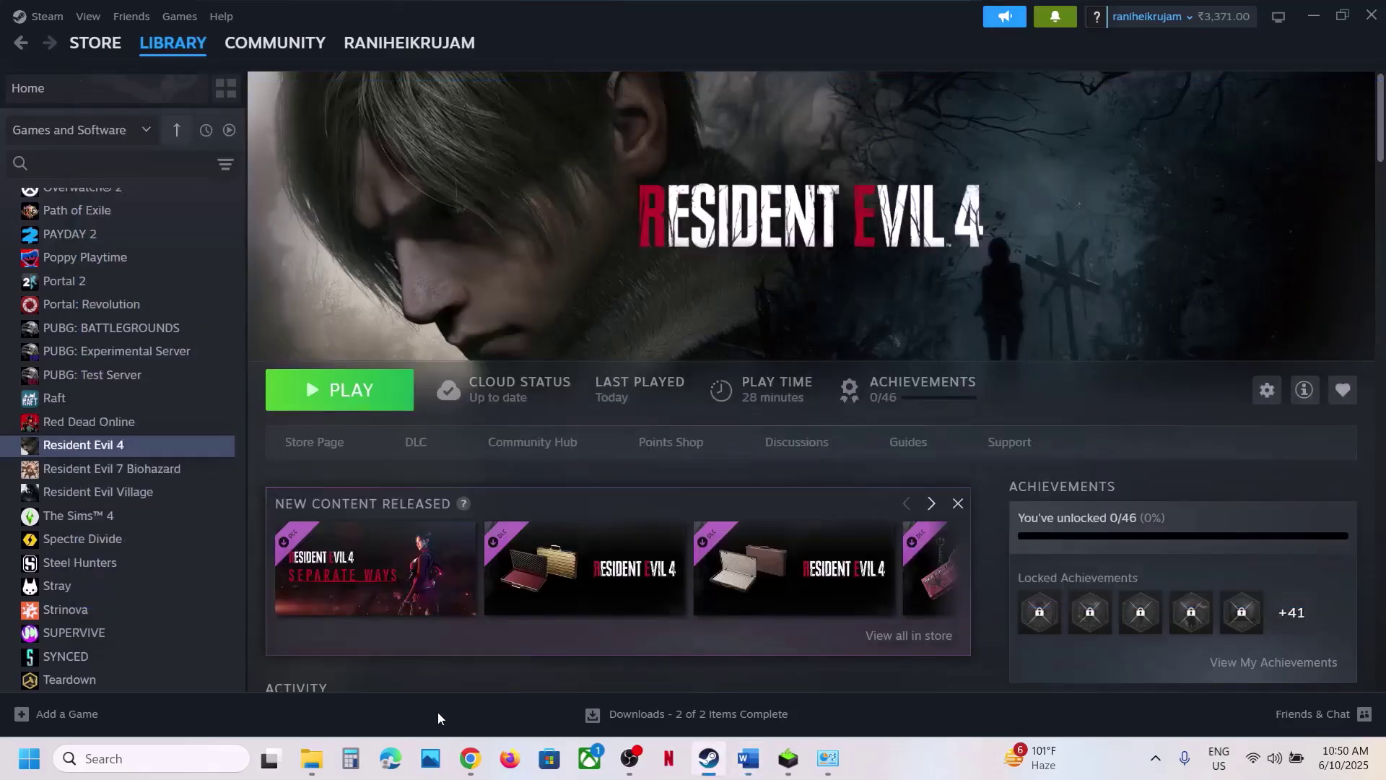
Step: Open Windows Settings and go to the Windows Update page
key("super+i")
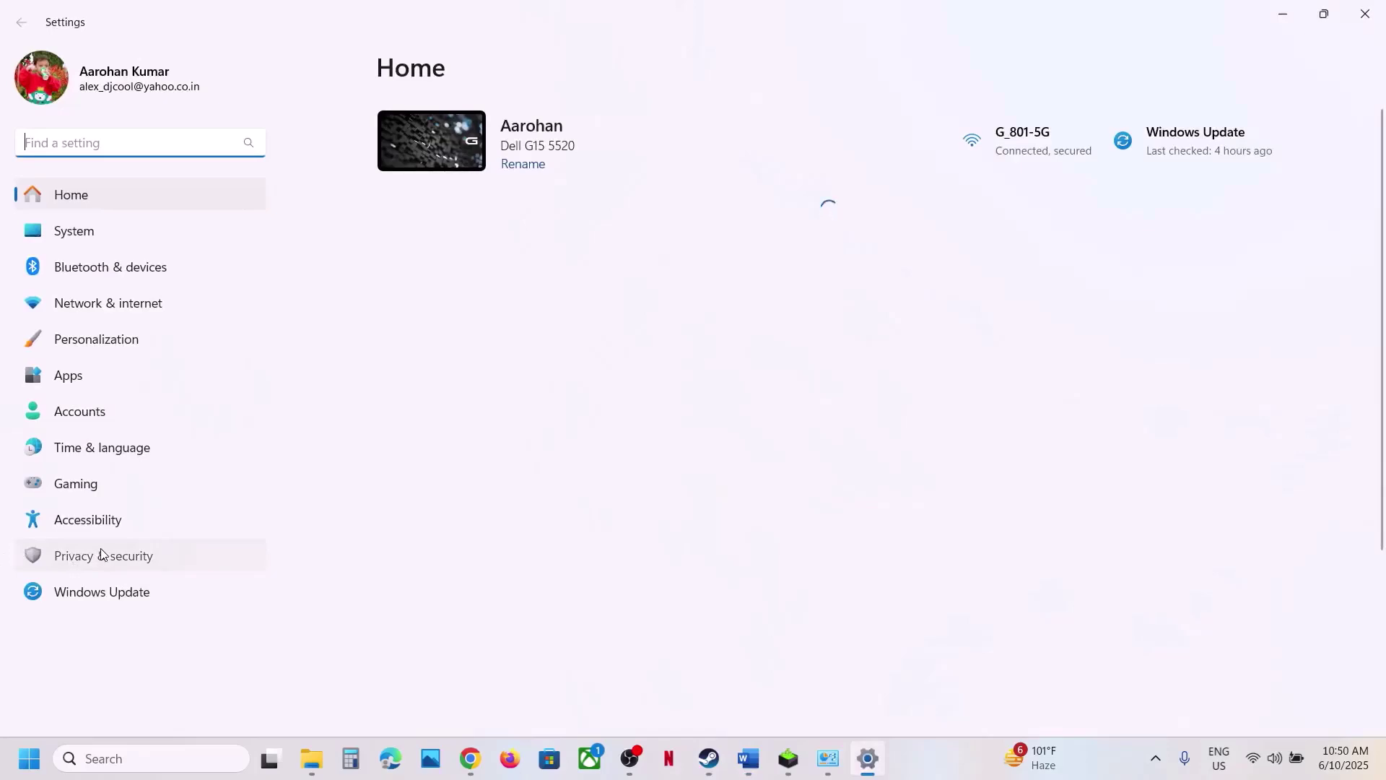
left_click(101, 554)
left_click(107, 593)
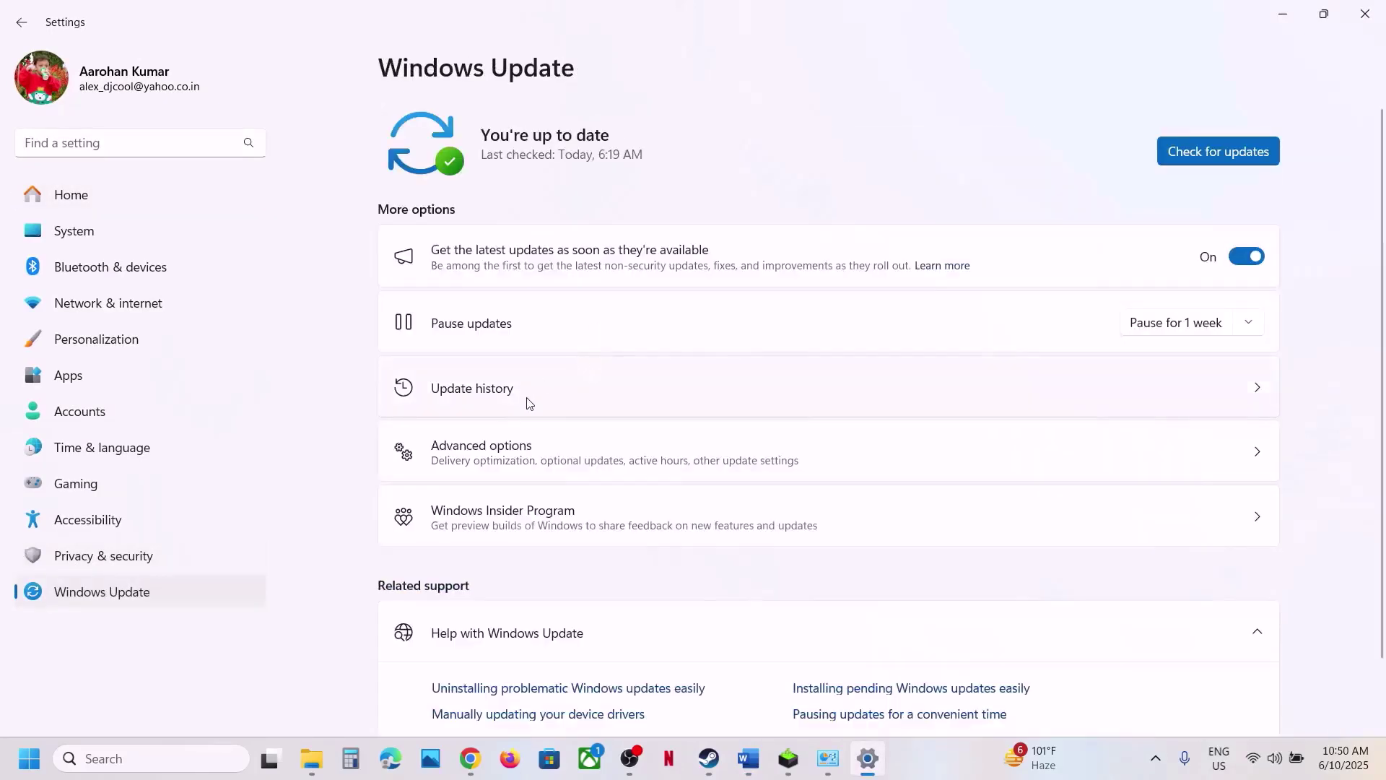
Step: Open the Windows Update history and view the list of updates that can be uninstalled
left_click(496, 402)
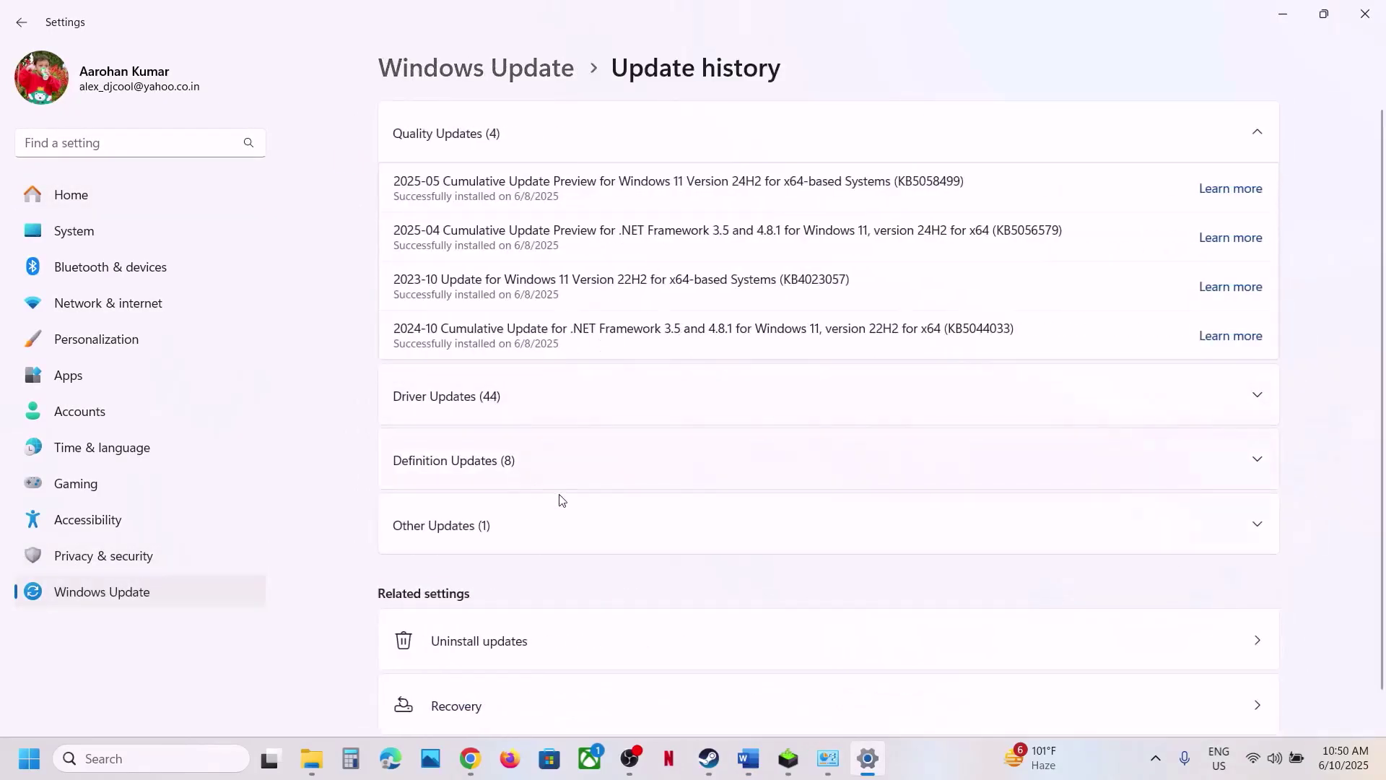
scroll(556, 526, "down", 2)
left_click(458, 586)
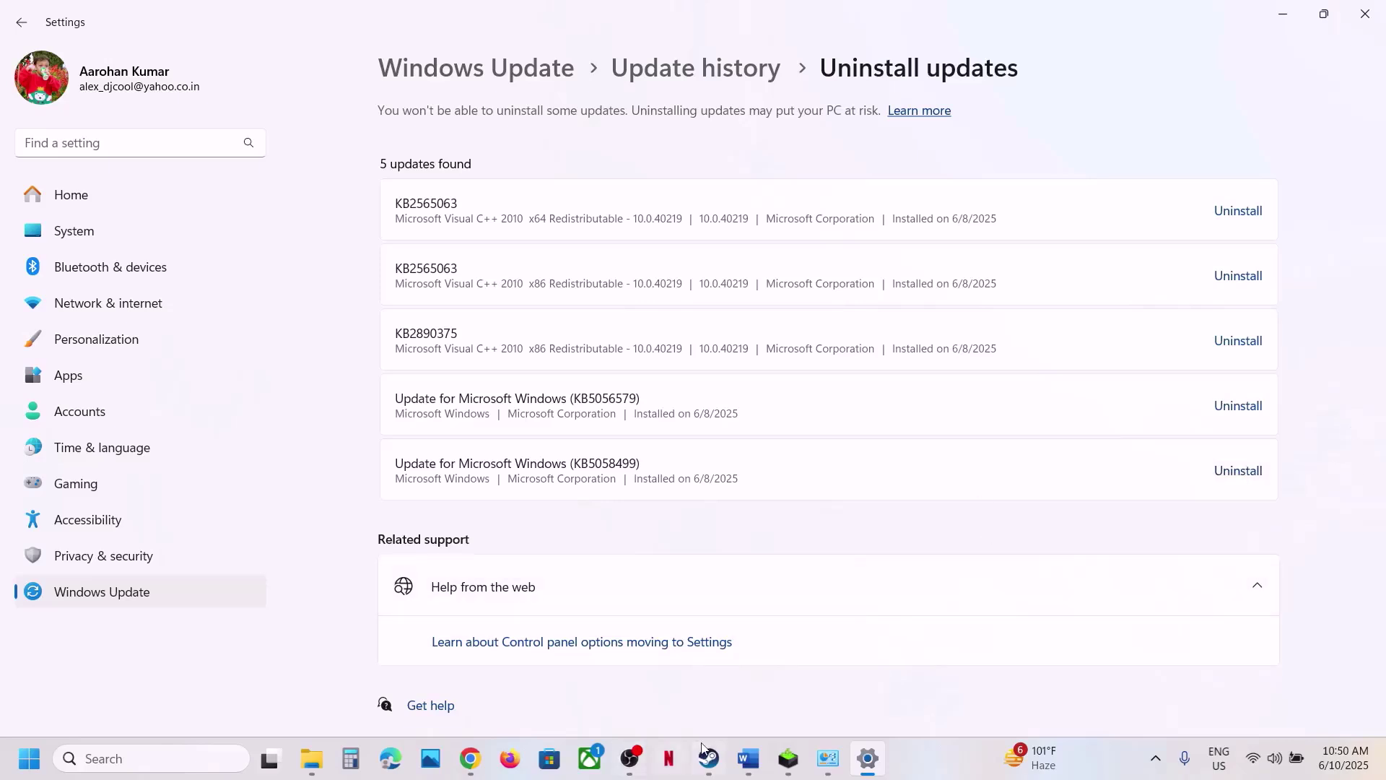
Step: Highlight "updating Windows" and "then roll back to old update" in step 9 of the Word document, and return to Settings
left_click(749, 771)
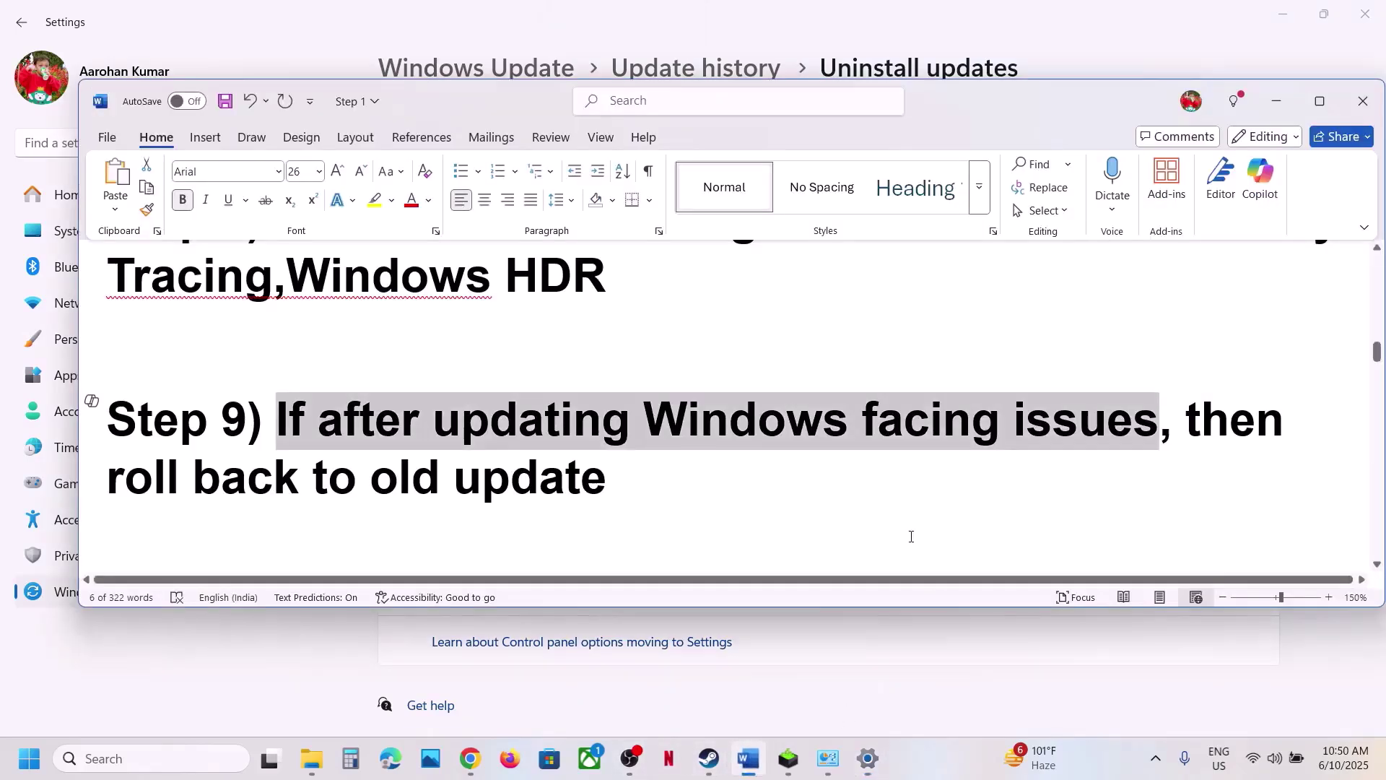
left_click(706, 496)
left_click_drag(462, 429, 778, 431)
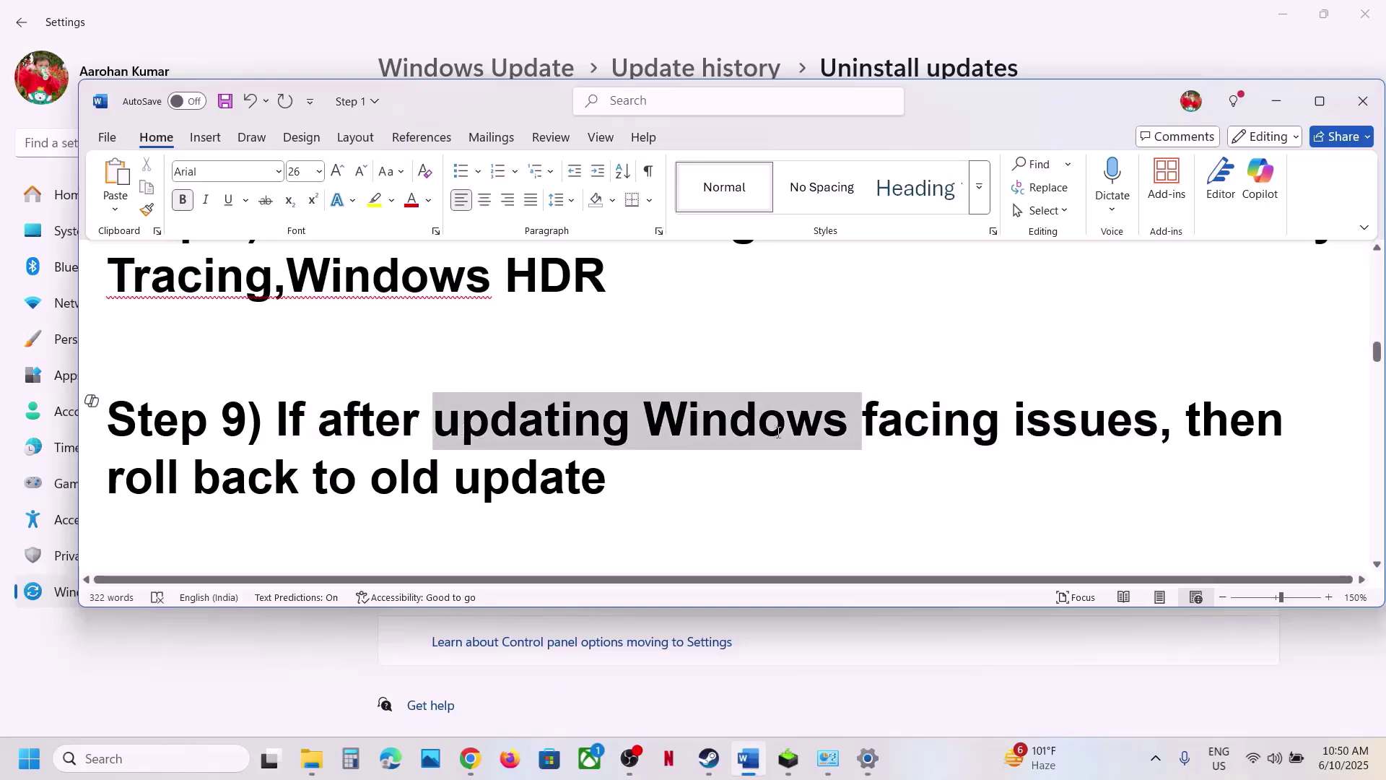
left_click(777, 476)
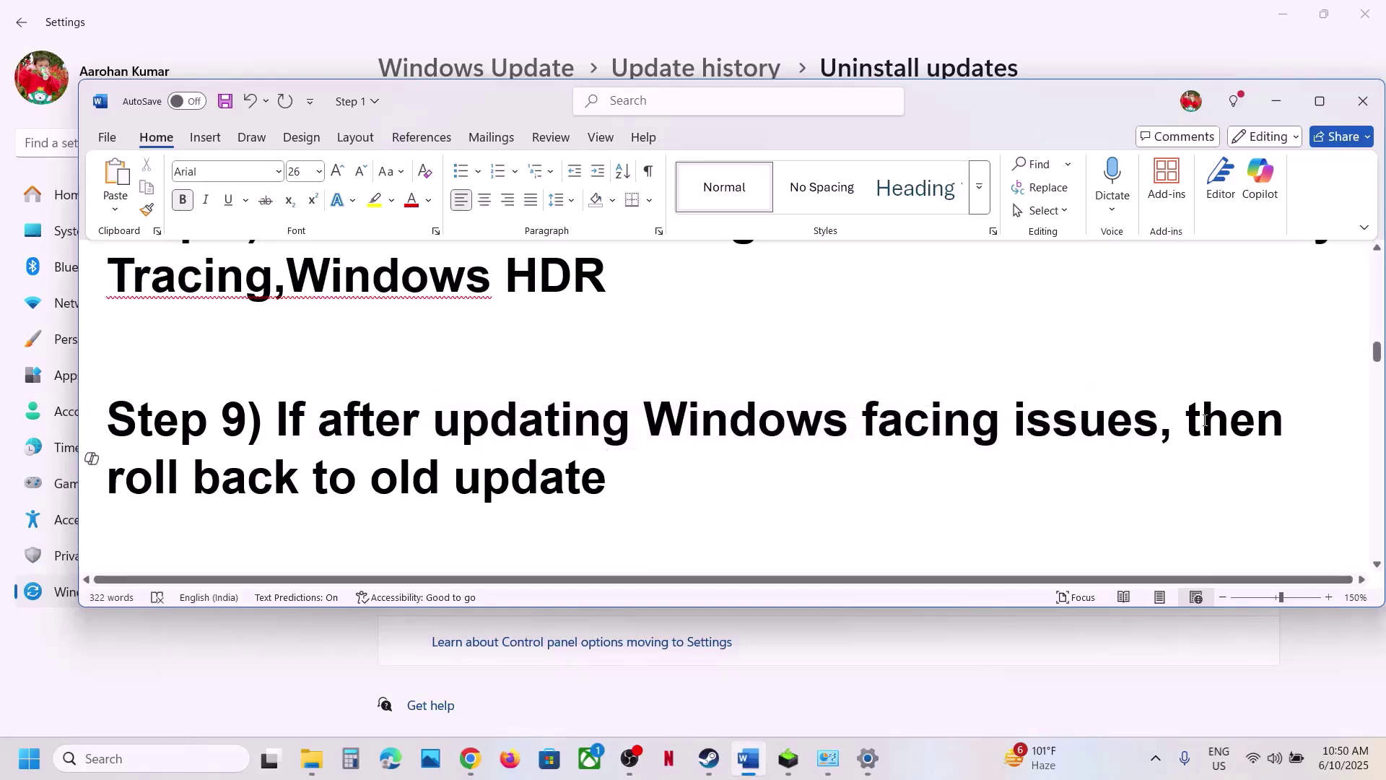
left_click_drag(1206, 421, 1271, 473)
key("alt+Tab")
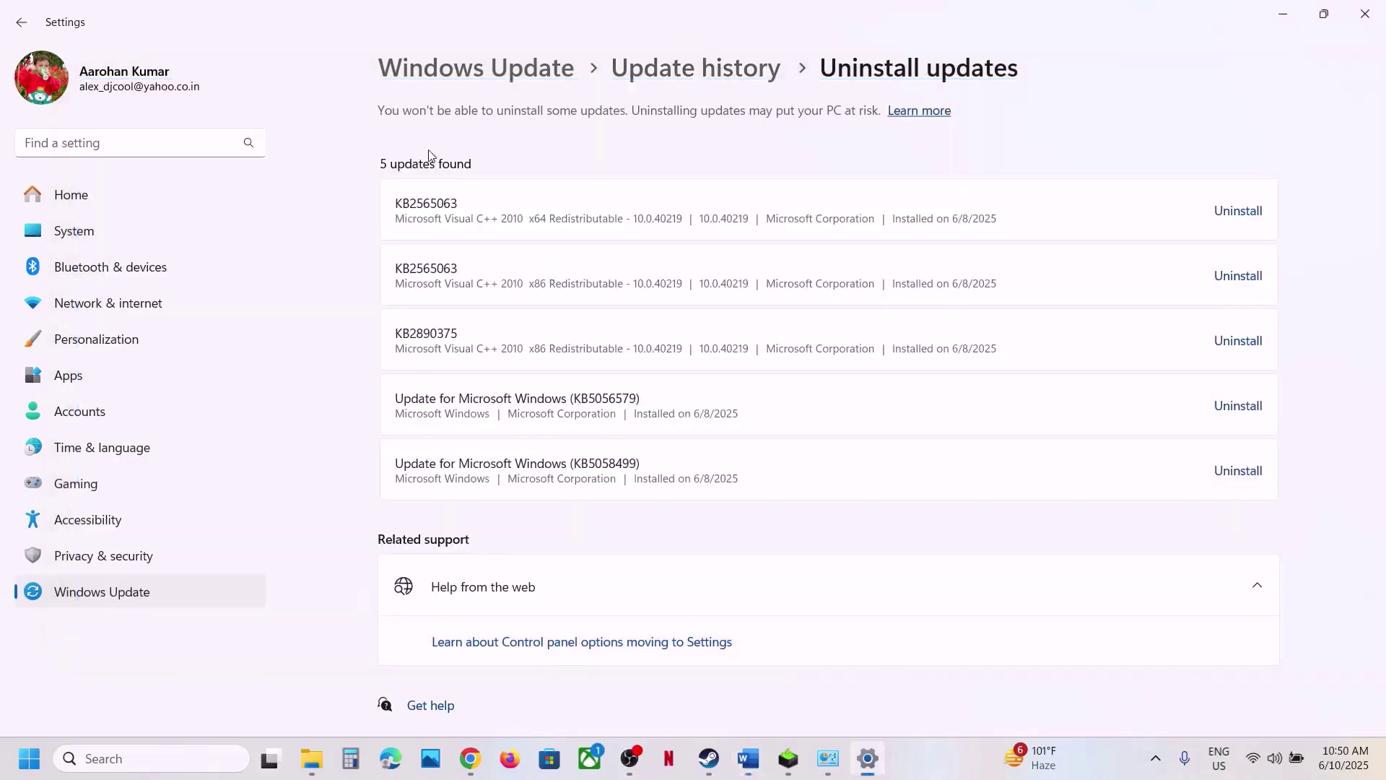
Step: Review the Go back recovery option reached through Windows Update's advanced options, and close Settings
left_click(87, 592)
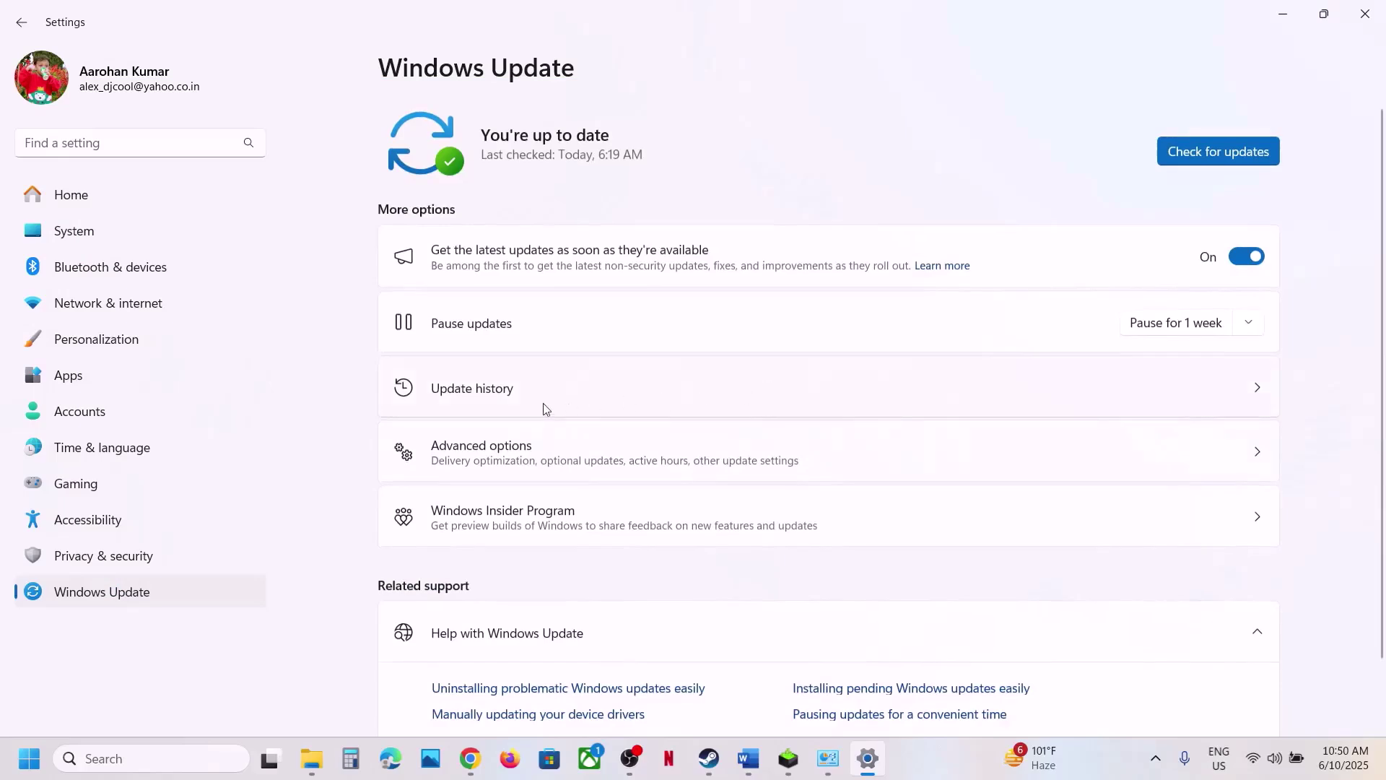
left_click(600, 468)
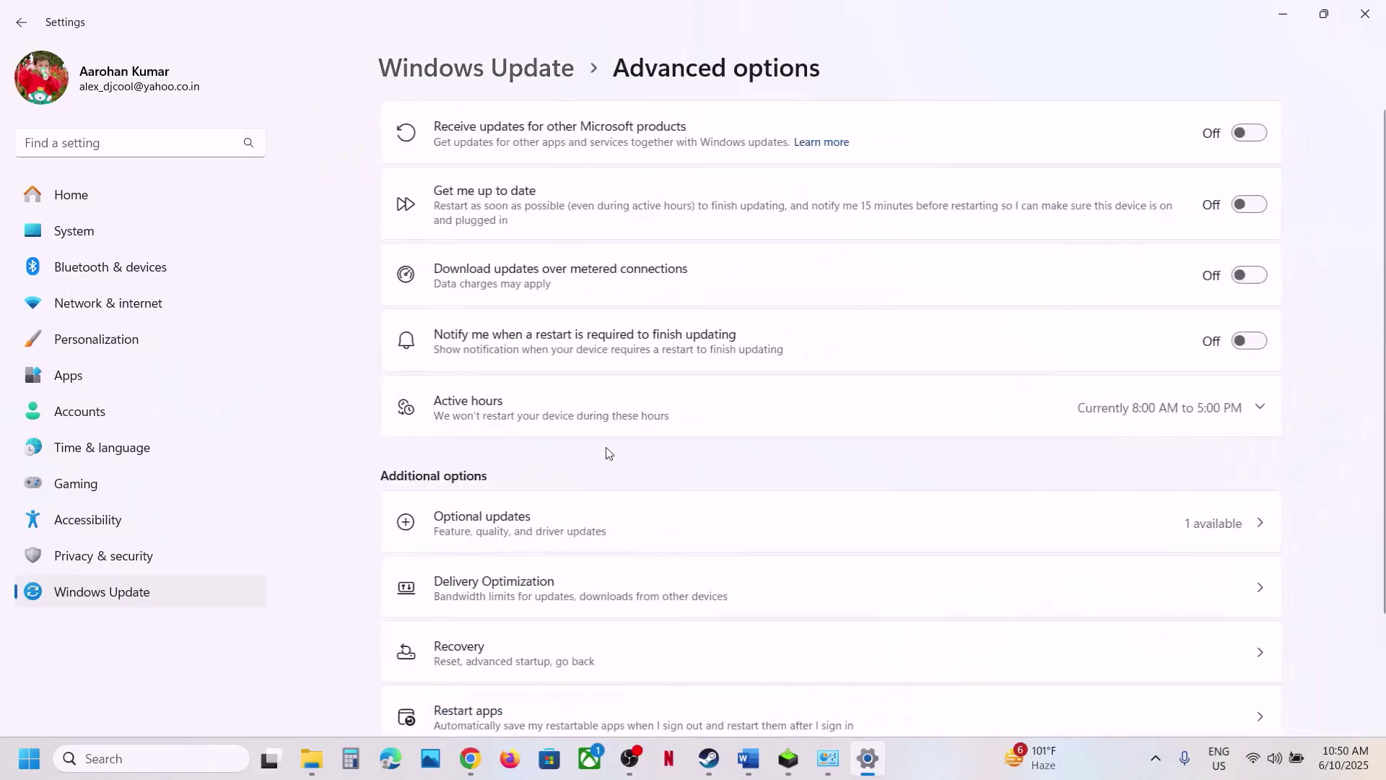
scroll(608, 462, "down", 3)
left_click(585, 522)
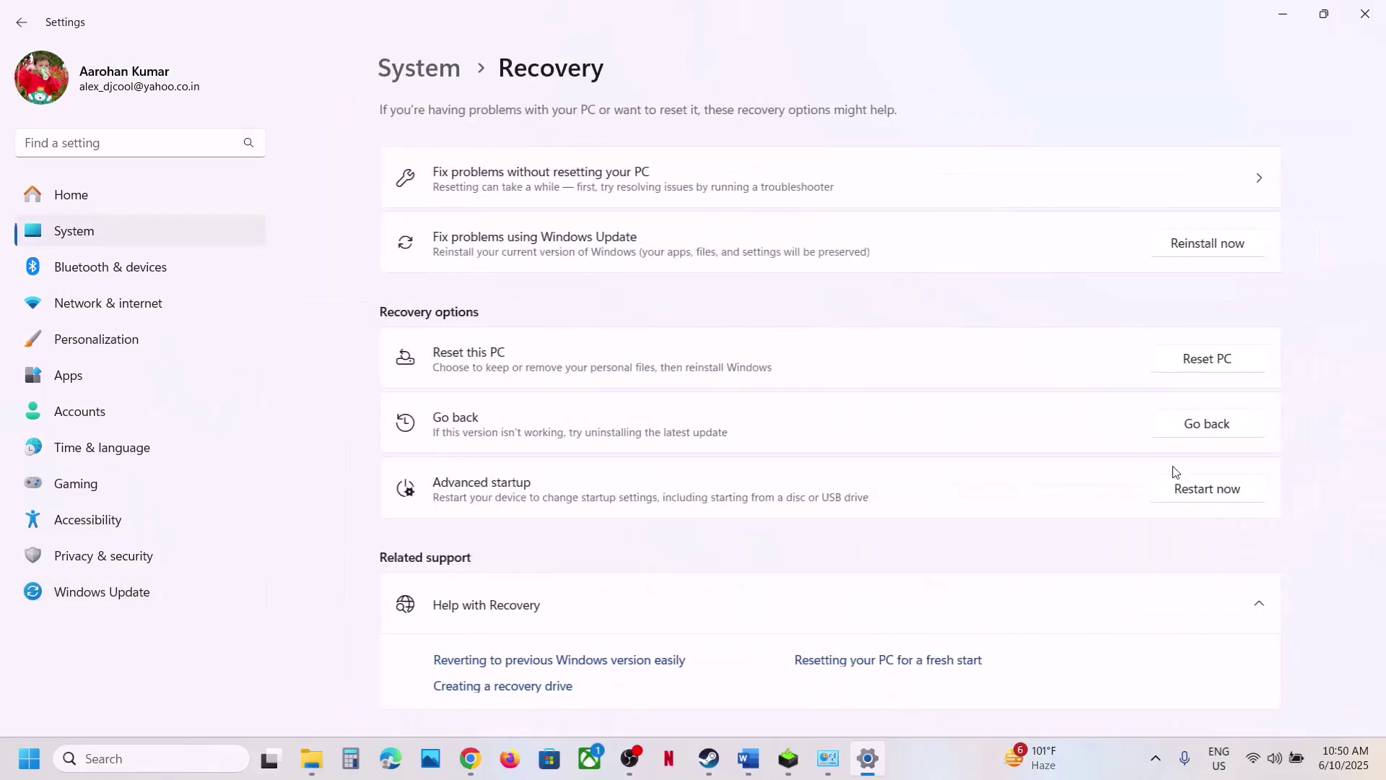
scroll(1195, 462, "down", 1)
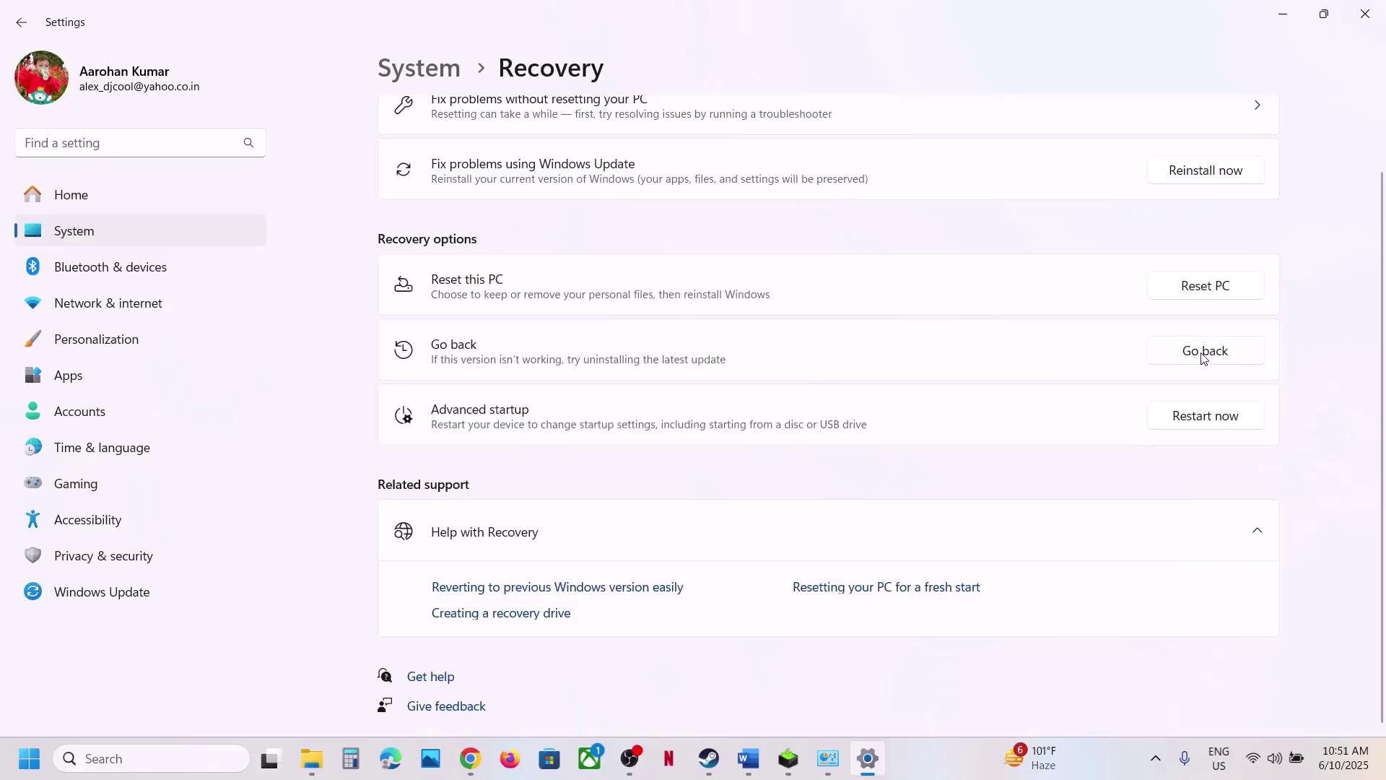
left_click(1377, 18)
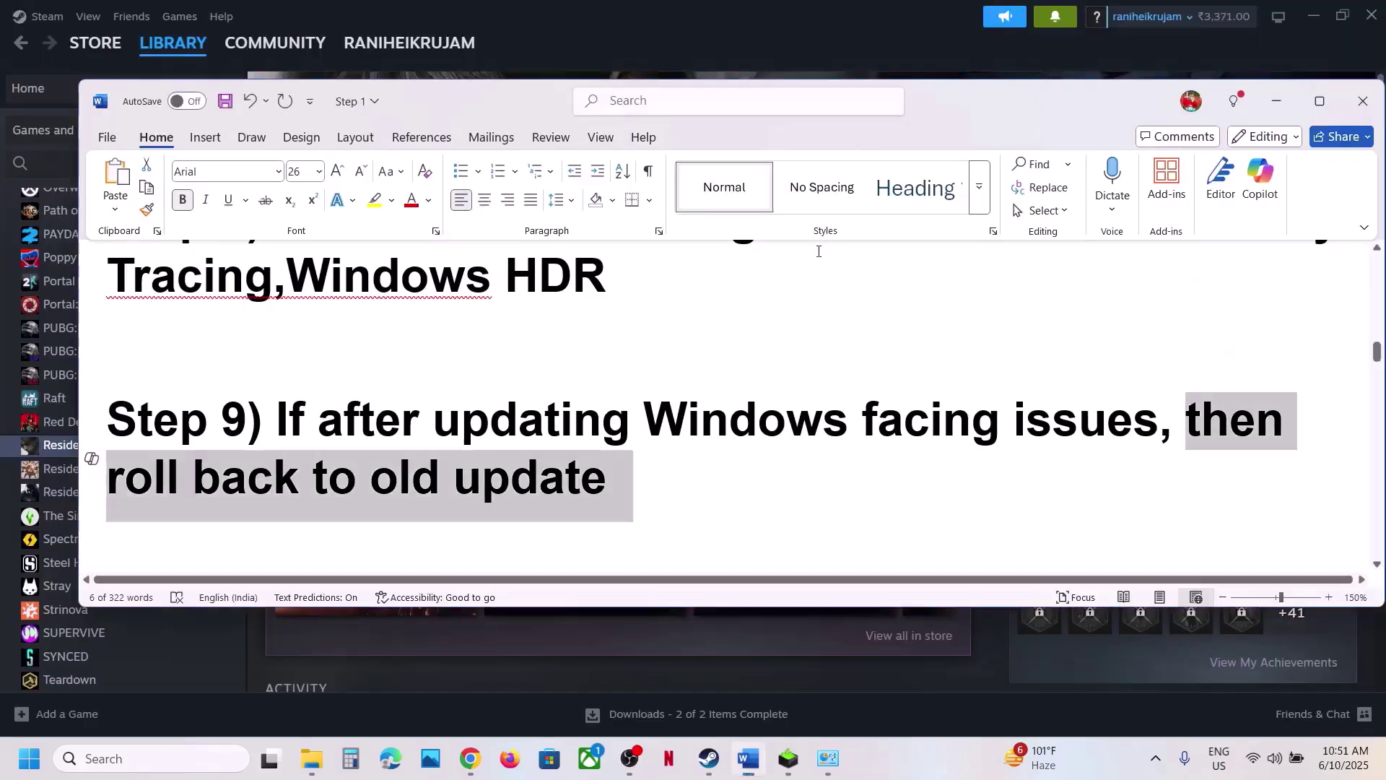
Step: Highlight "Rename/Delete config folder" and the "saved settings will be lost" note in step 10 of the Word document
scroll(647, 444, "down", 5)
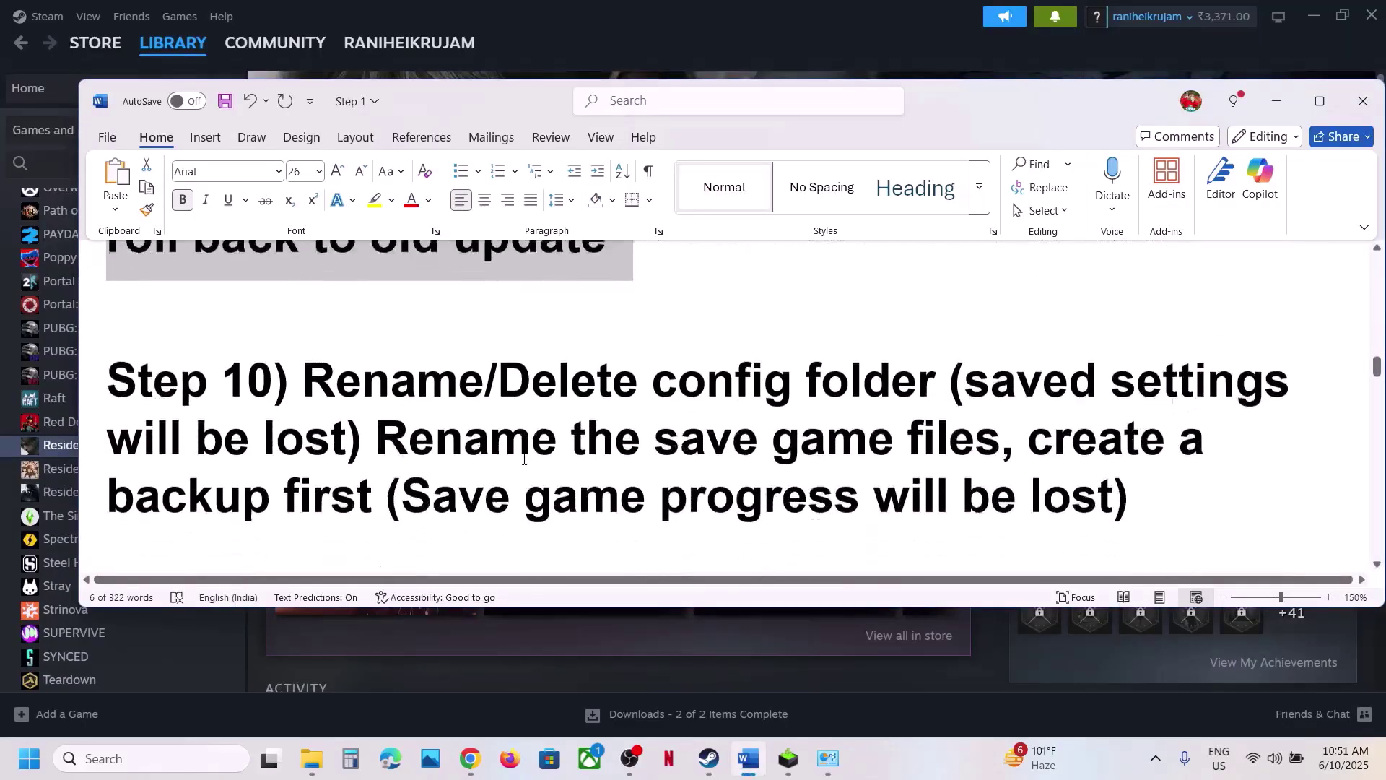
scroll(329, 372, "up", 1)
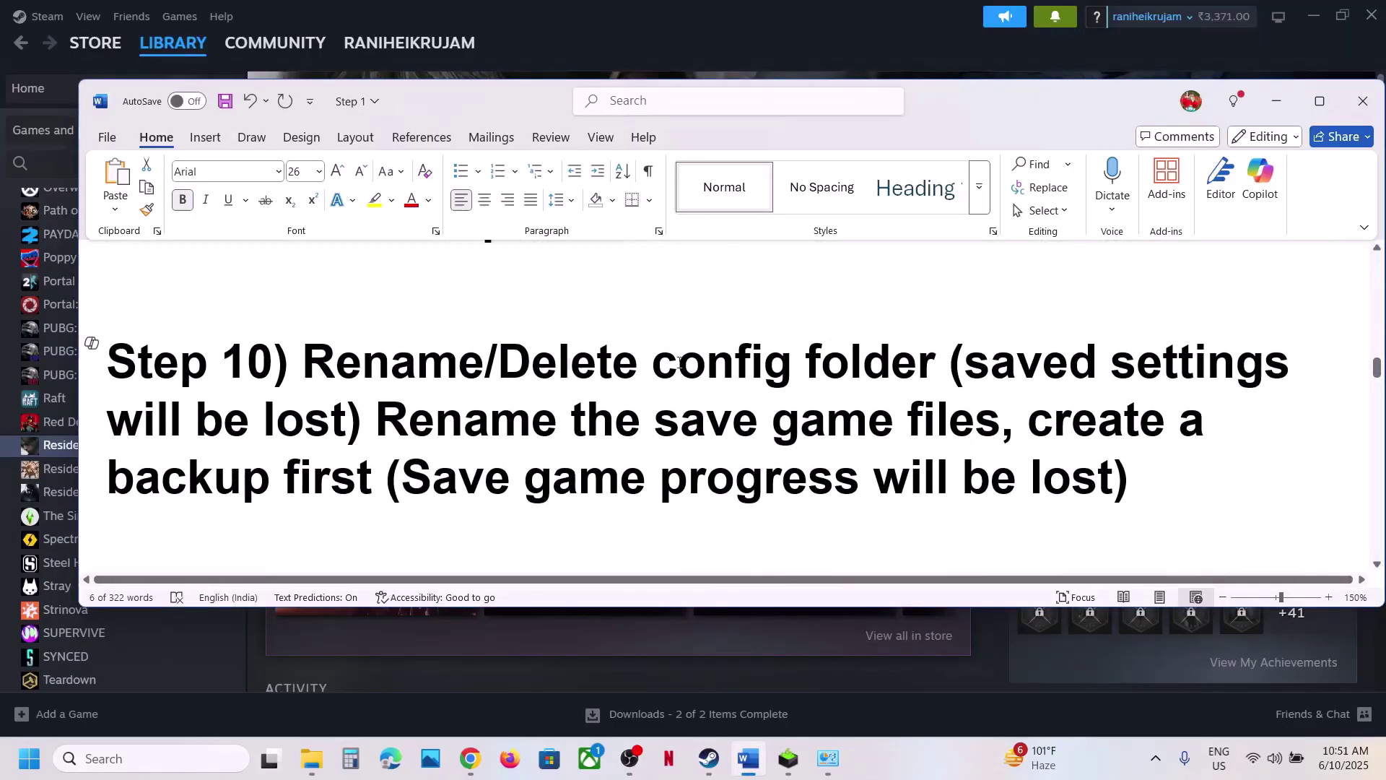
left_click_drag(307, 361, 935, 364)
left_click(938, 767)
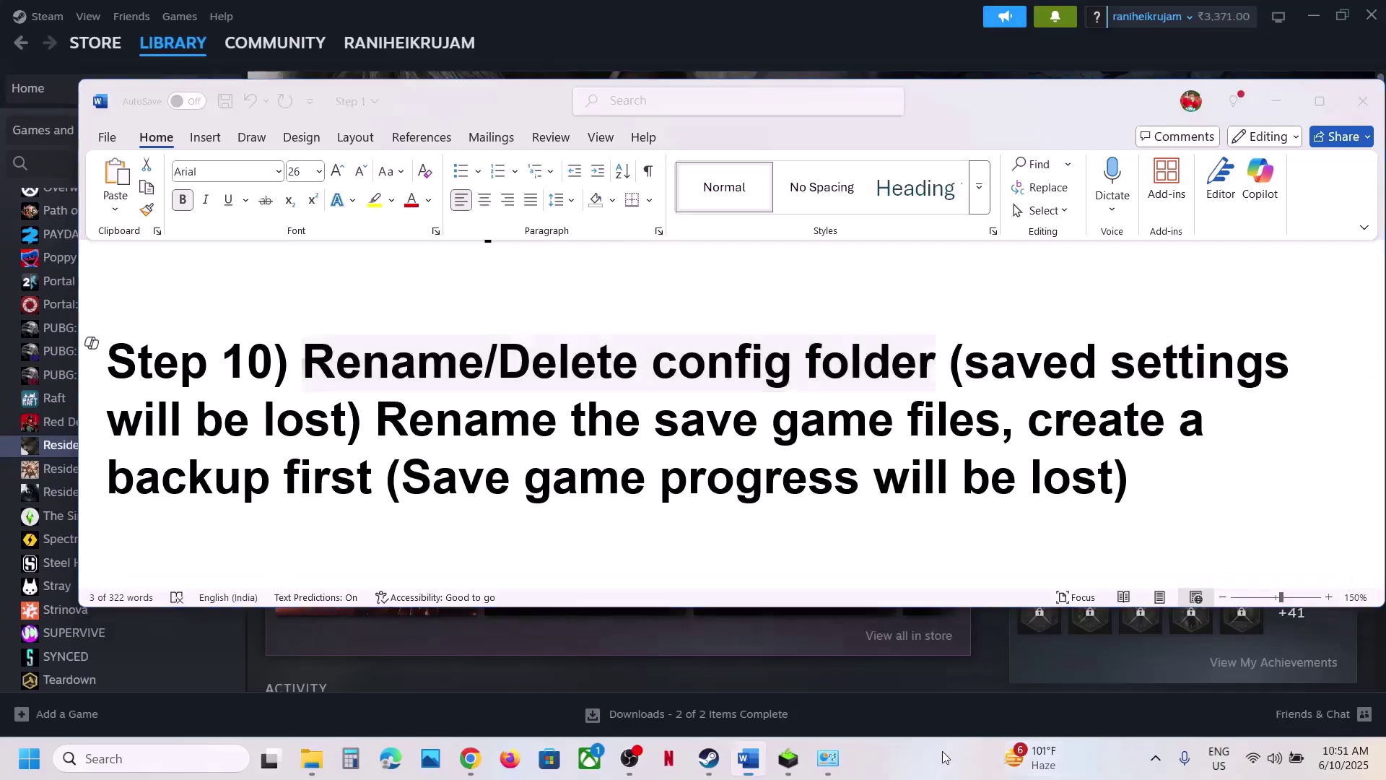
scroll(859, 763, "up", 1)
left_click(503, 452)
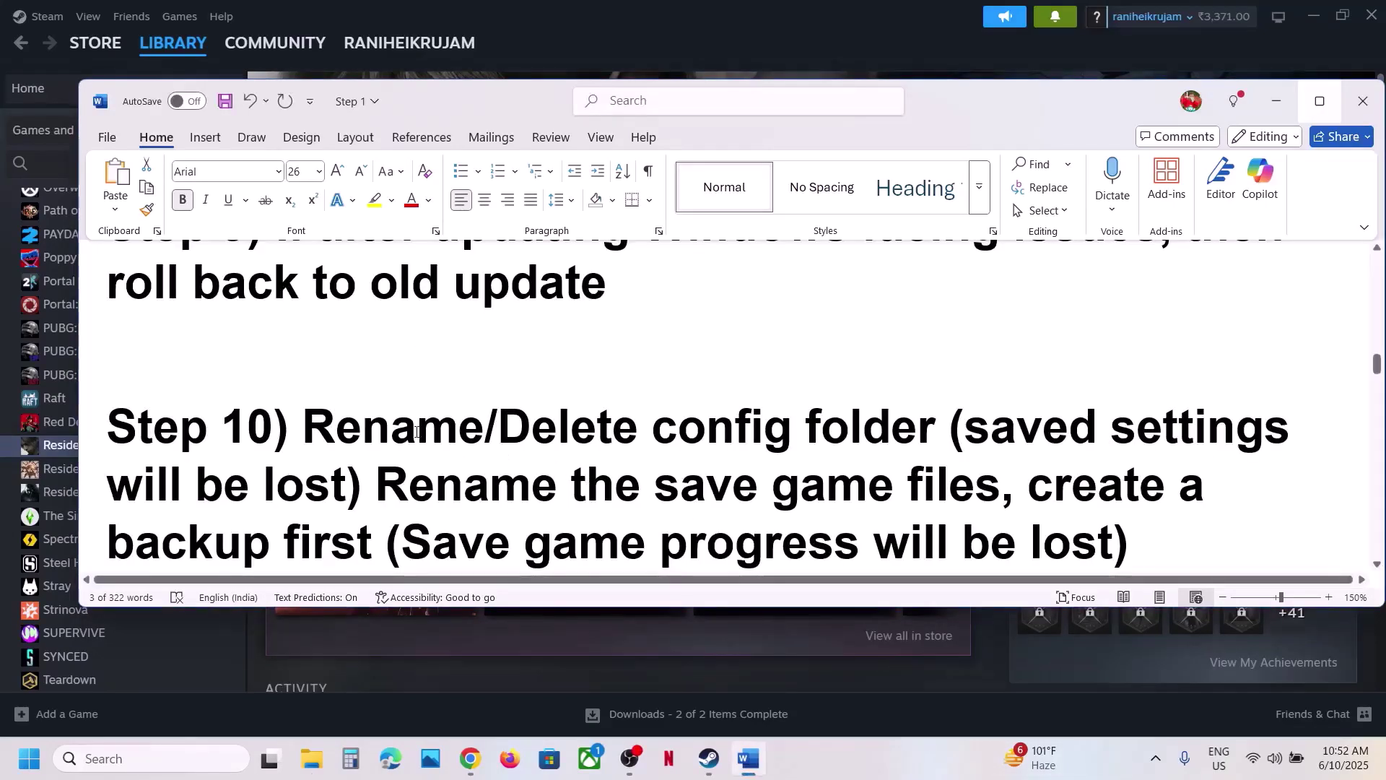
left_click_drag(303, 426, 803, 425)
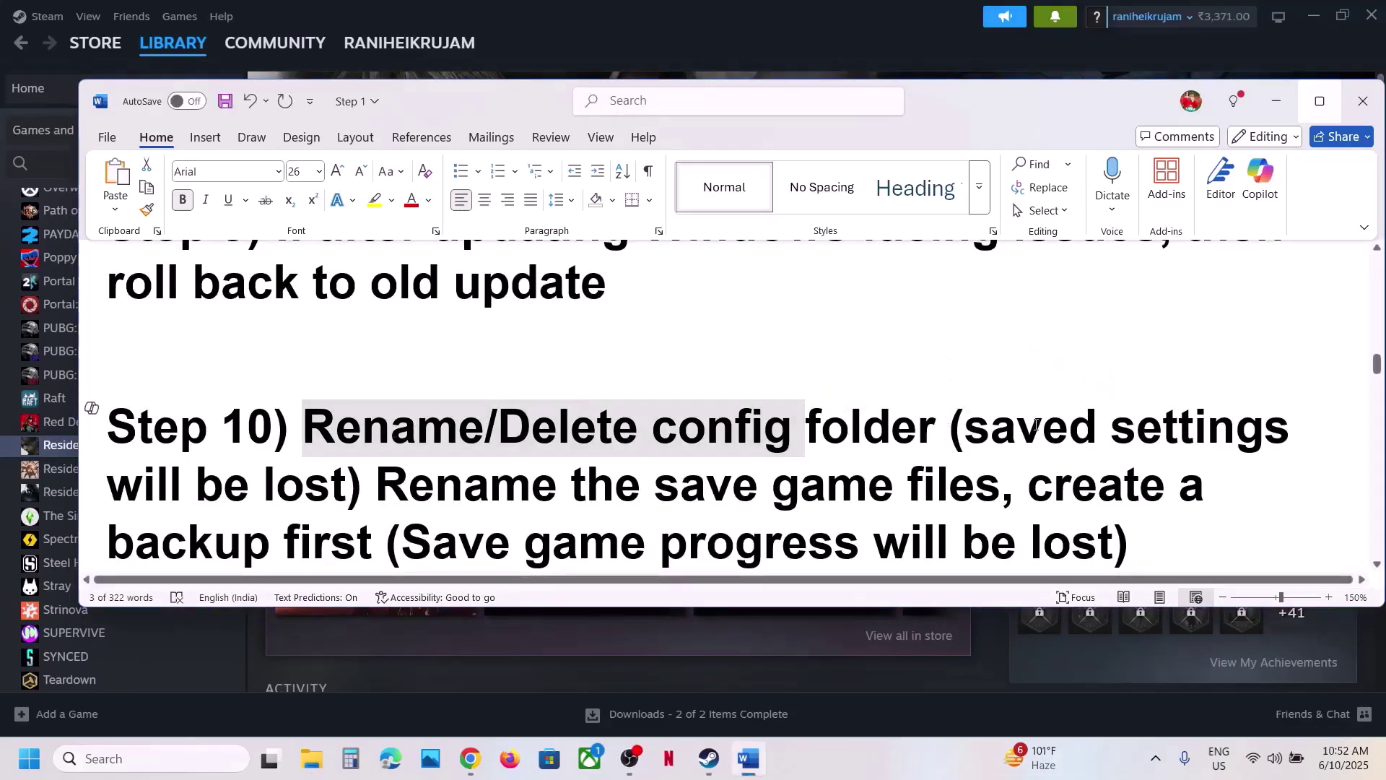
left_click_drag(966, 427, 361, 485)
Step: Switch to Steam and browse the local files of Resident Evil 4
left_click(559, 36)
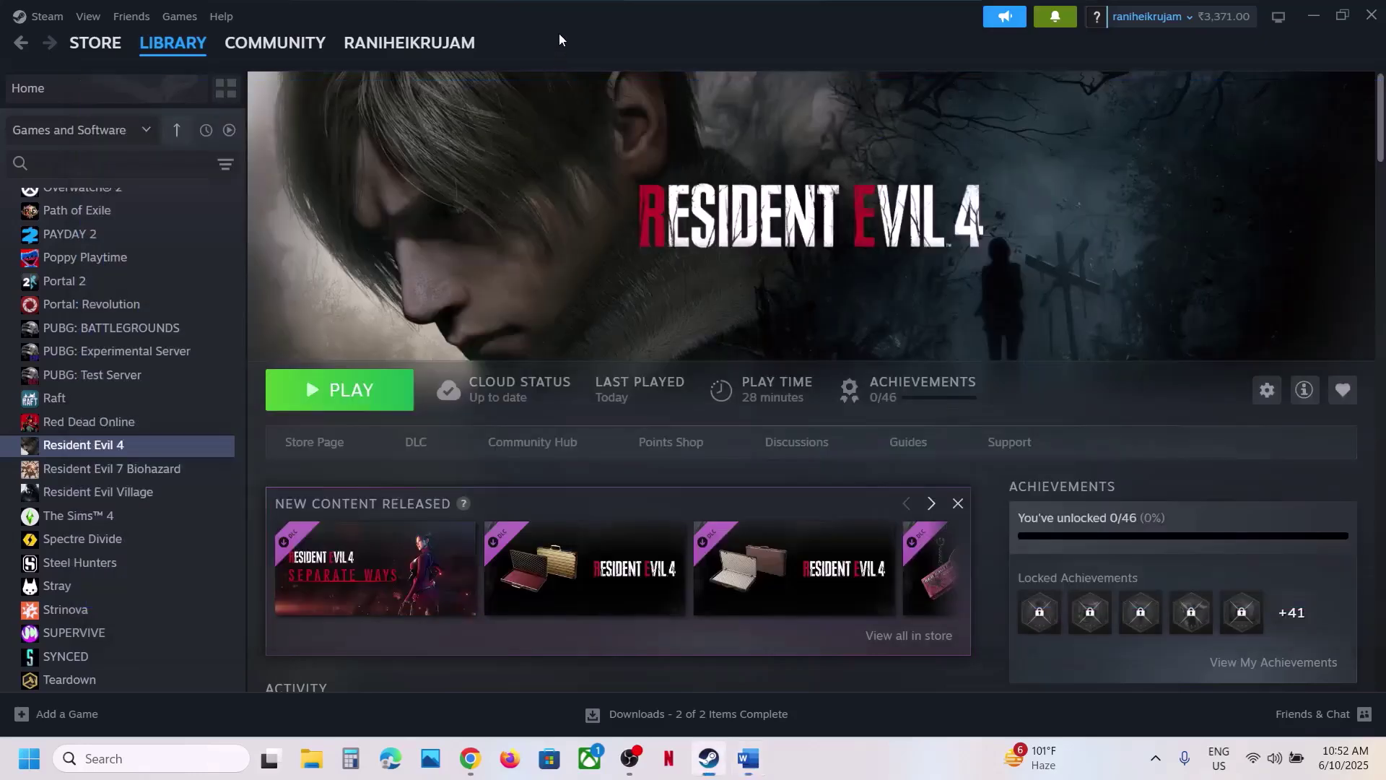
right_click(124, 447)
mouse_move(163, 548)
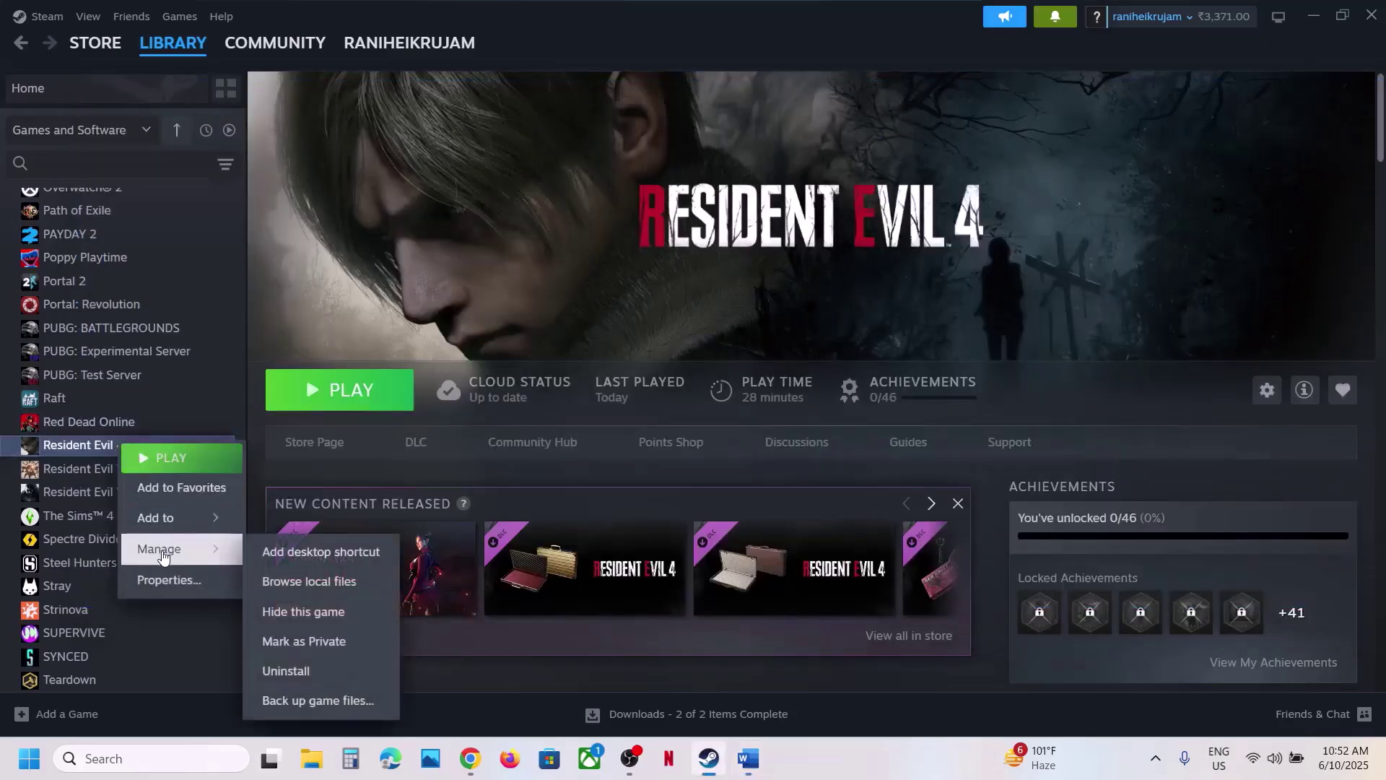
left_click(300, 575)
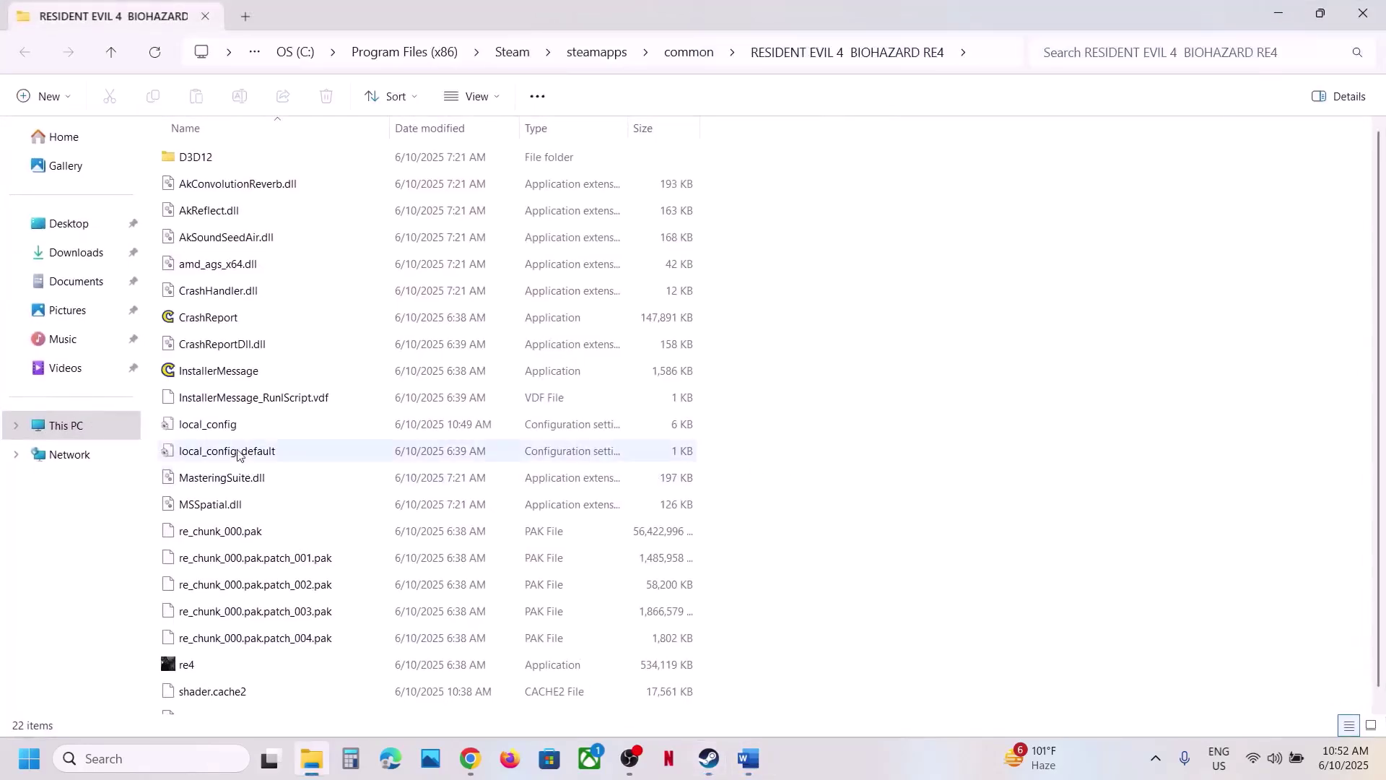
Step: Back up the local_config file by copying it to the desktop, and place the copy below the InstallerMessage icon
left_click(208, 425)
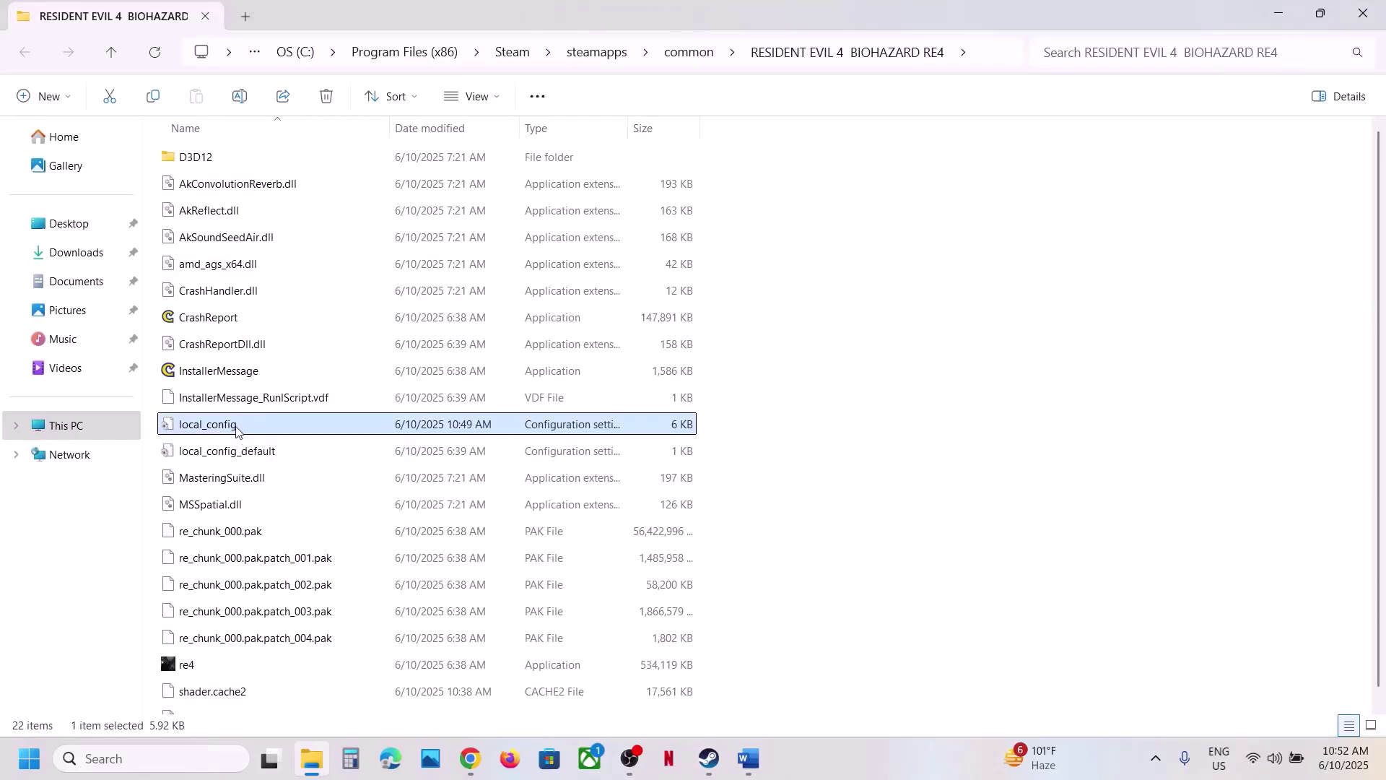
right_click(236, 430)
left_click(318, 452)
key("super+d")
key("ctrl+v")
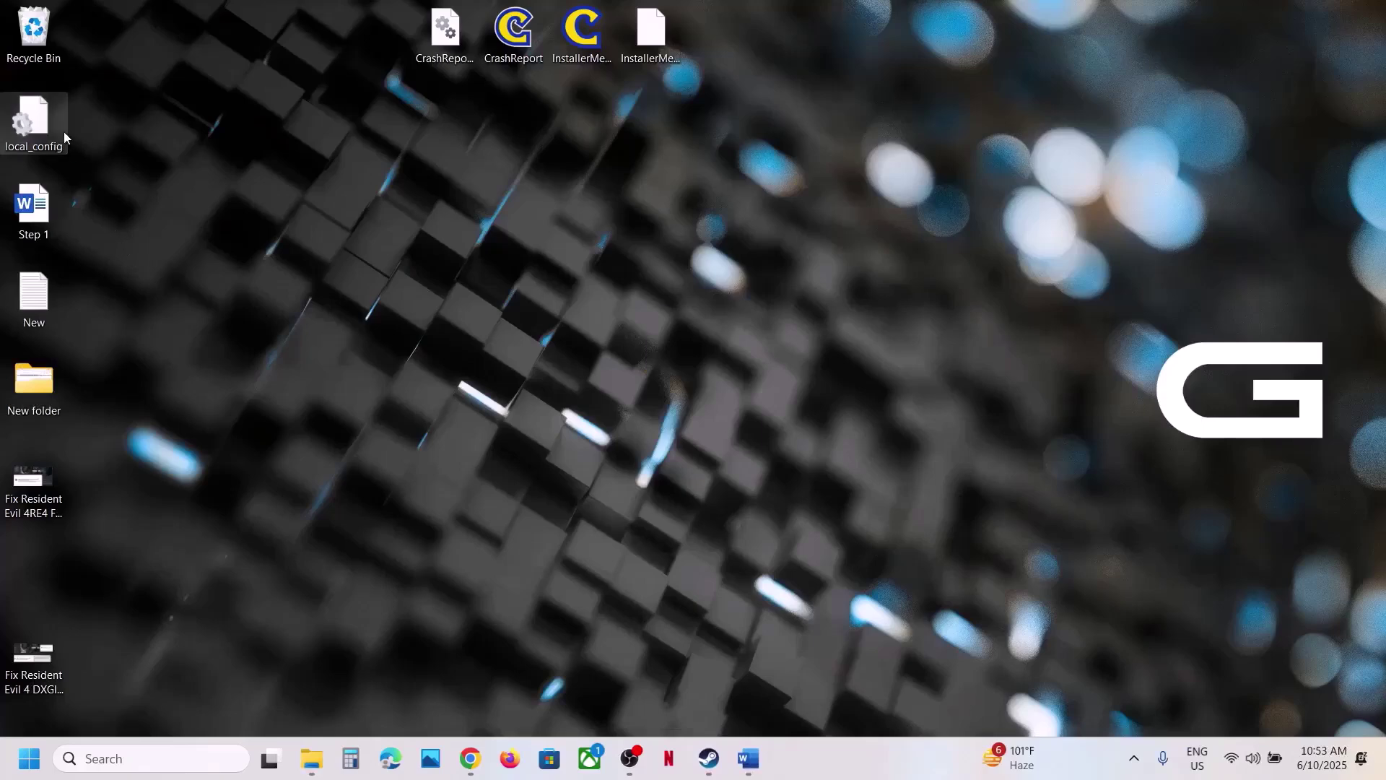
left_click_drag(58, 128, 579, 171)
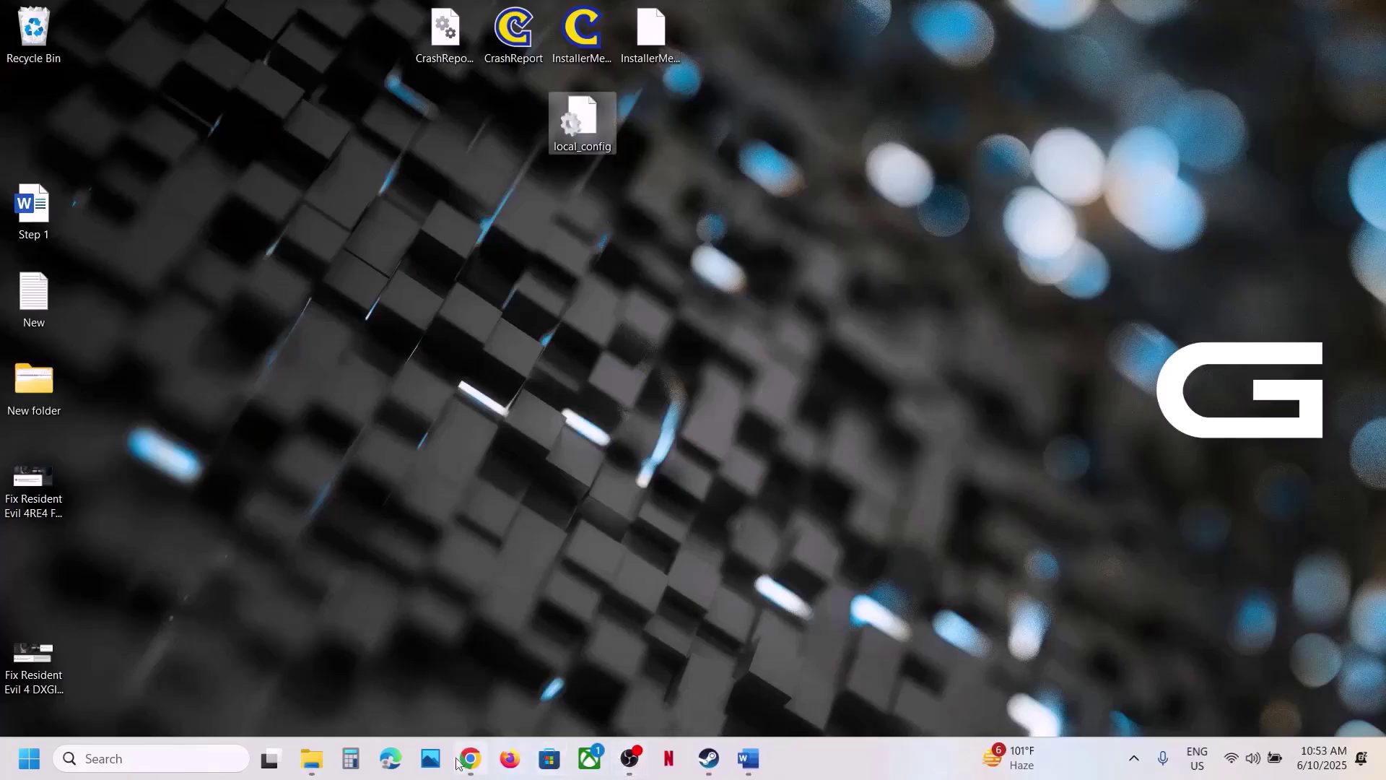
Step: Return to the game folder to view the file actions for local_config, and switch back to Steam
left_click(311, 758)
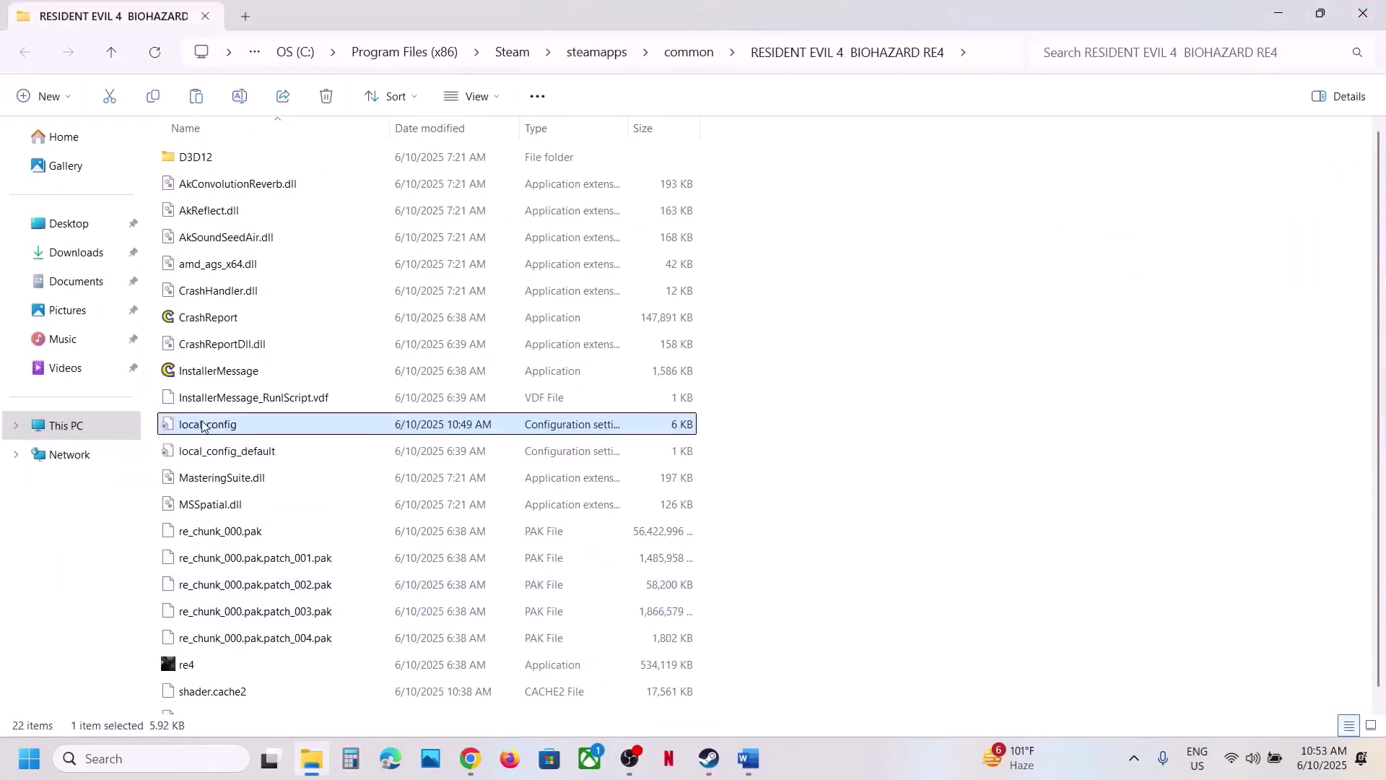
right_click(203, 425)
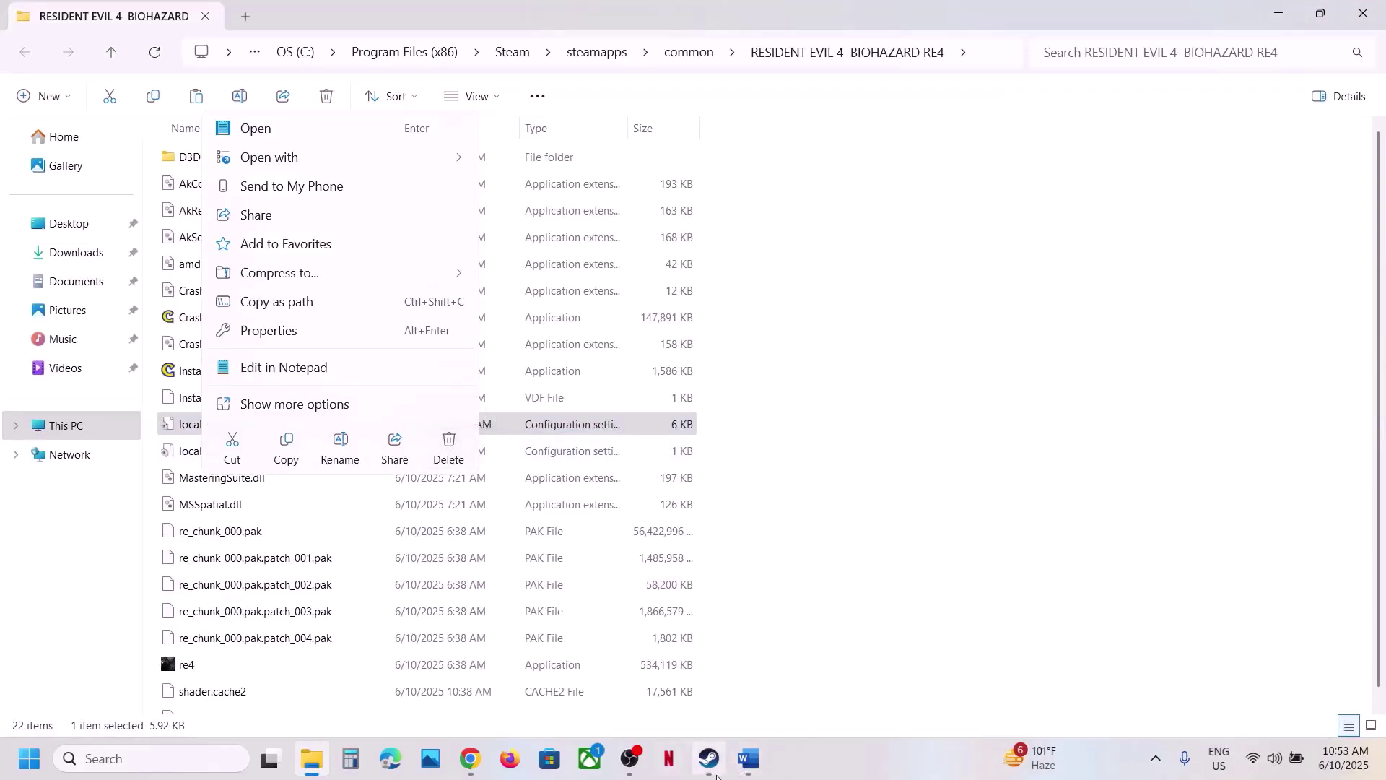
left_click(708, 758)
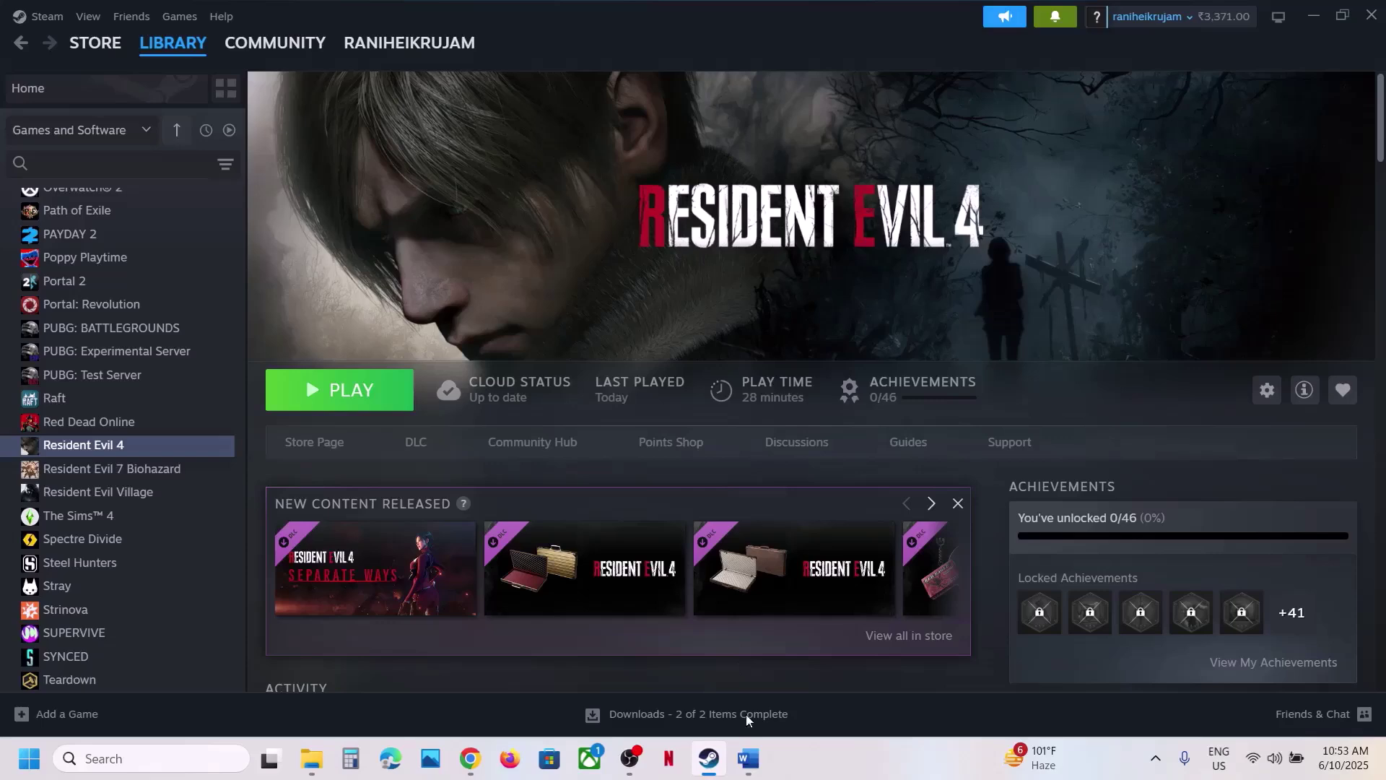
Step: Highlight the step 10 wording on renaming save game files, losing progress and creating a backup first in Word, and minimize the document
left_click(748, 758)
scroll(529, 501, "down", 1)
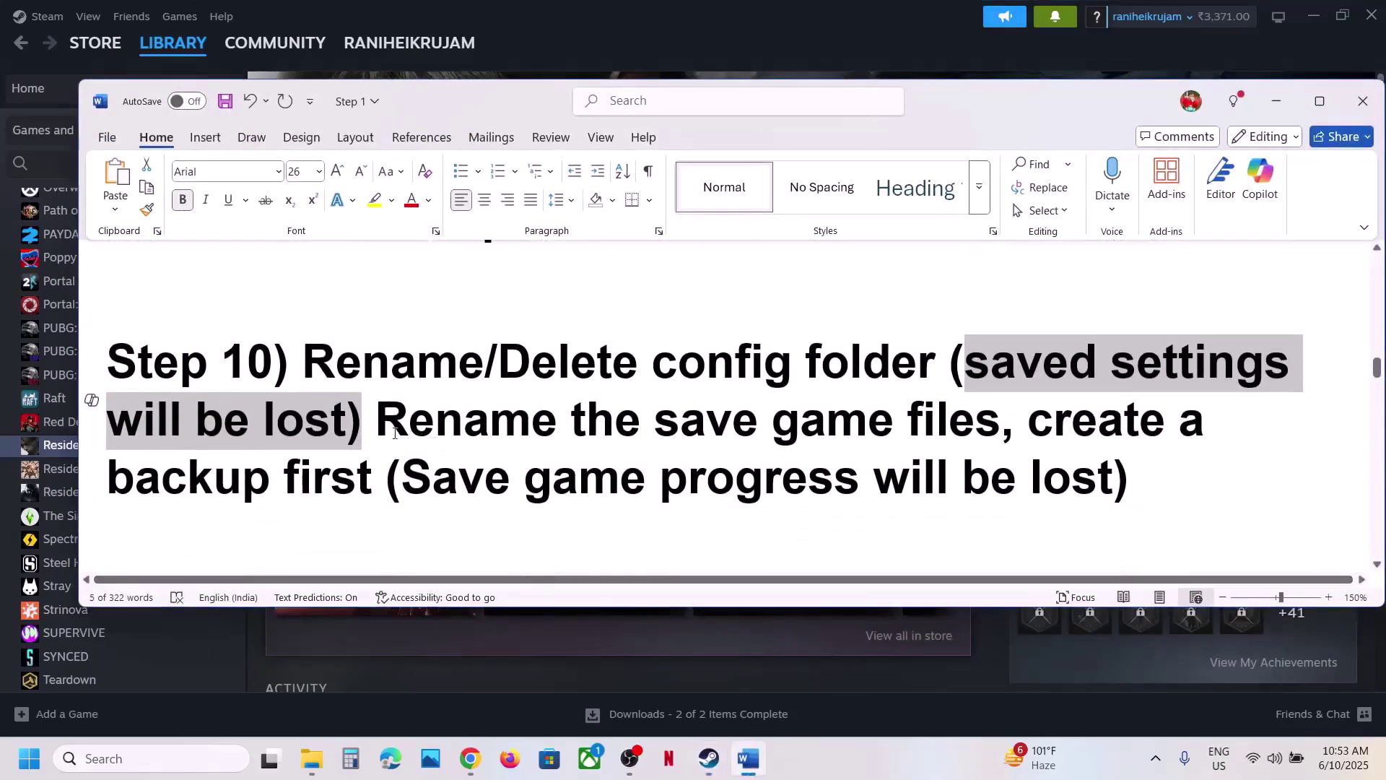
left_click_drag(394, 433, 948, 441)
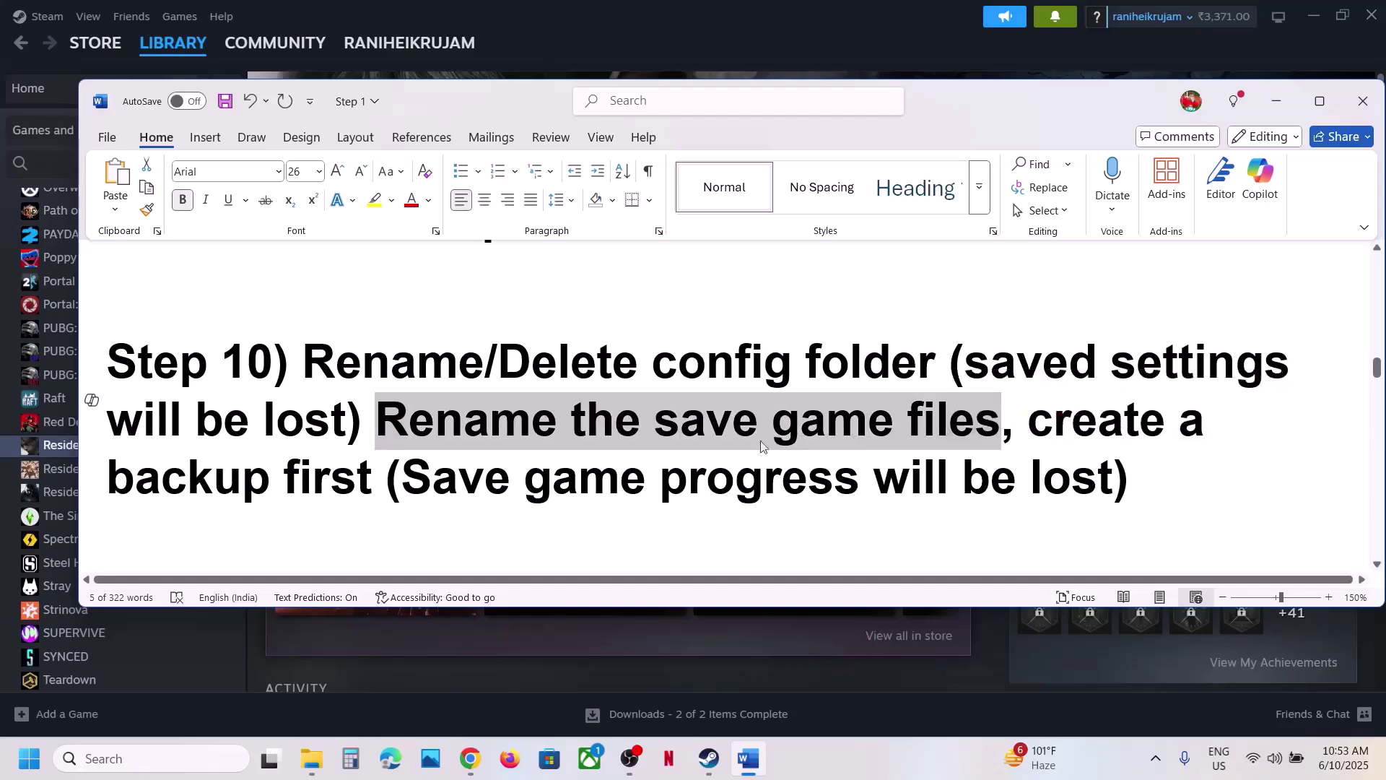
left_click_drag(424, 477, 1098, 473)
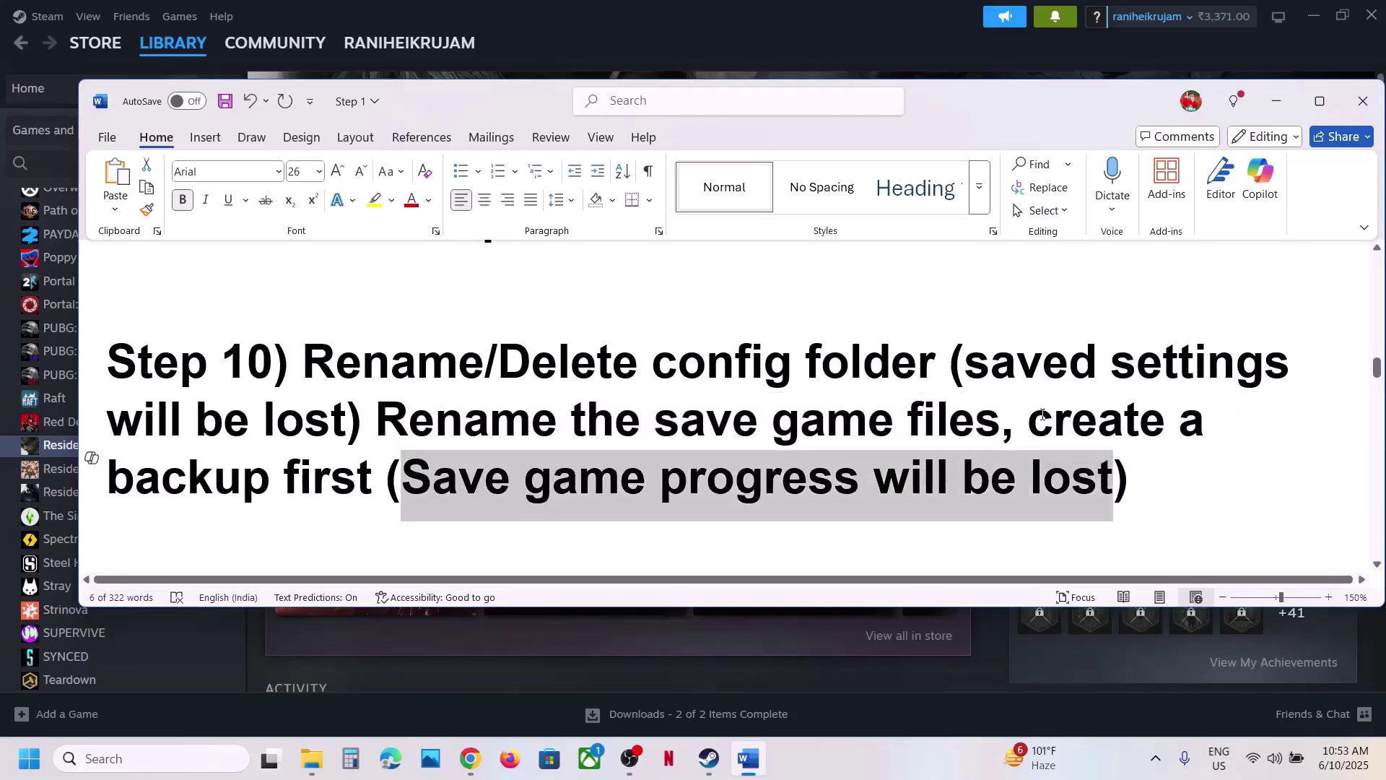
left_click_drag(1031, 420, 384, 481)
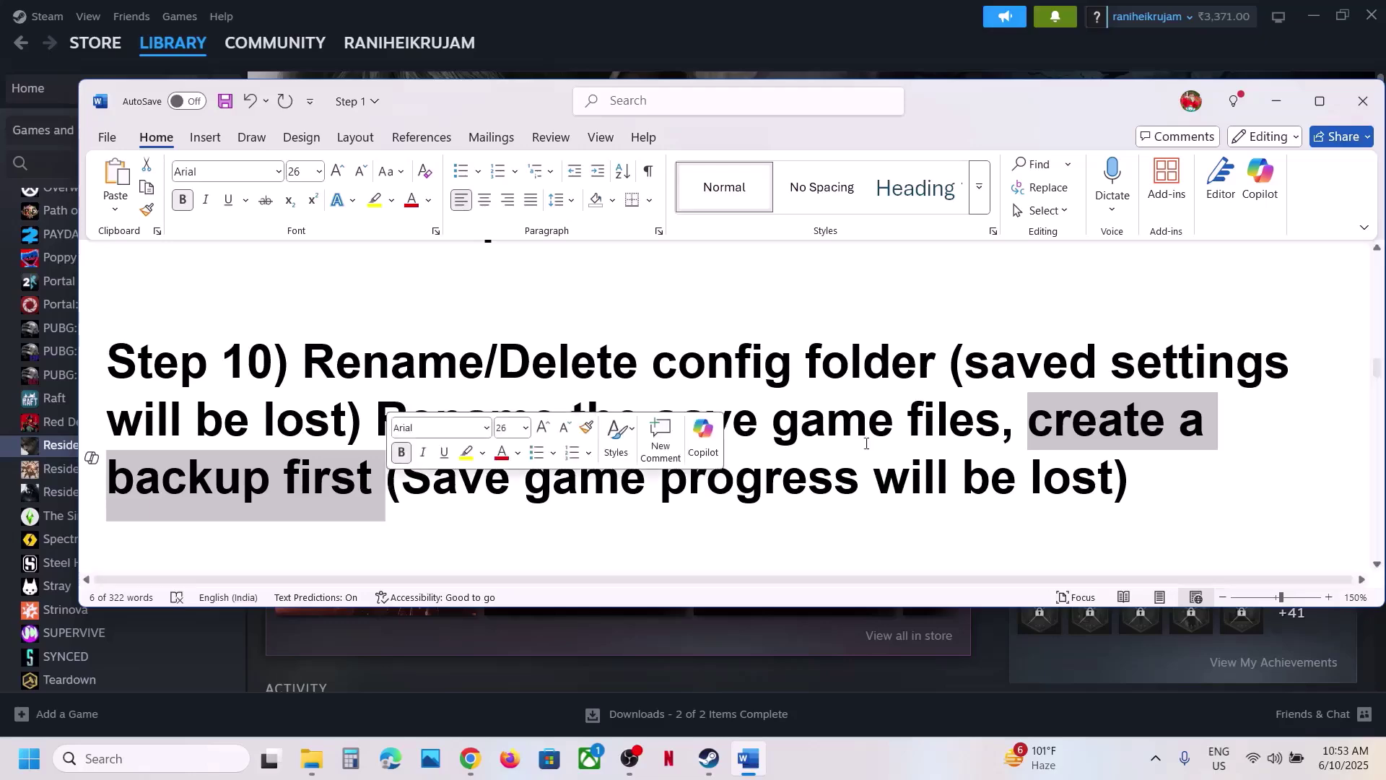
left_click(748, 758)
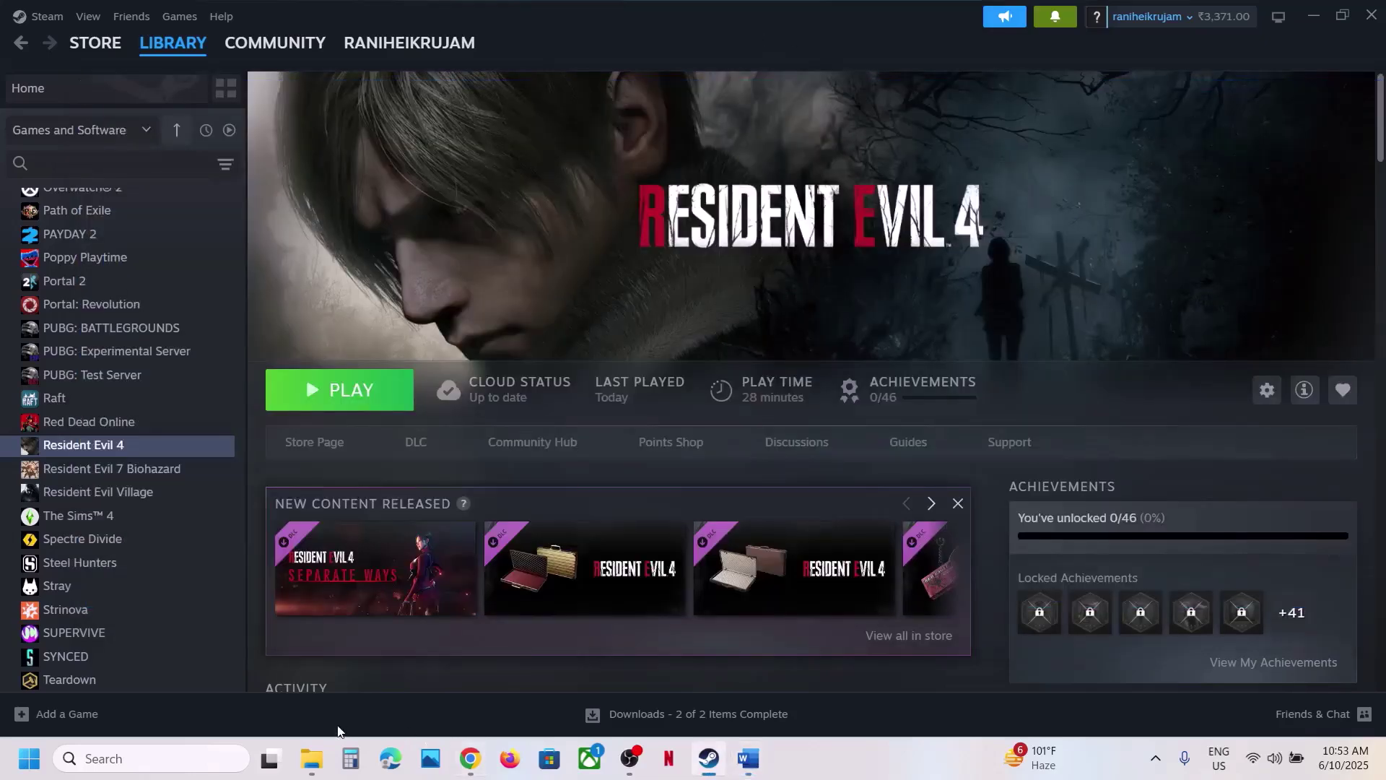
Step: In File Explorer, open the userdata folder inside Steam under Program Files (x86) on the C: drive
left_click(311, 650)
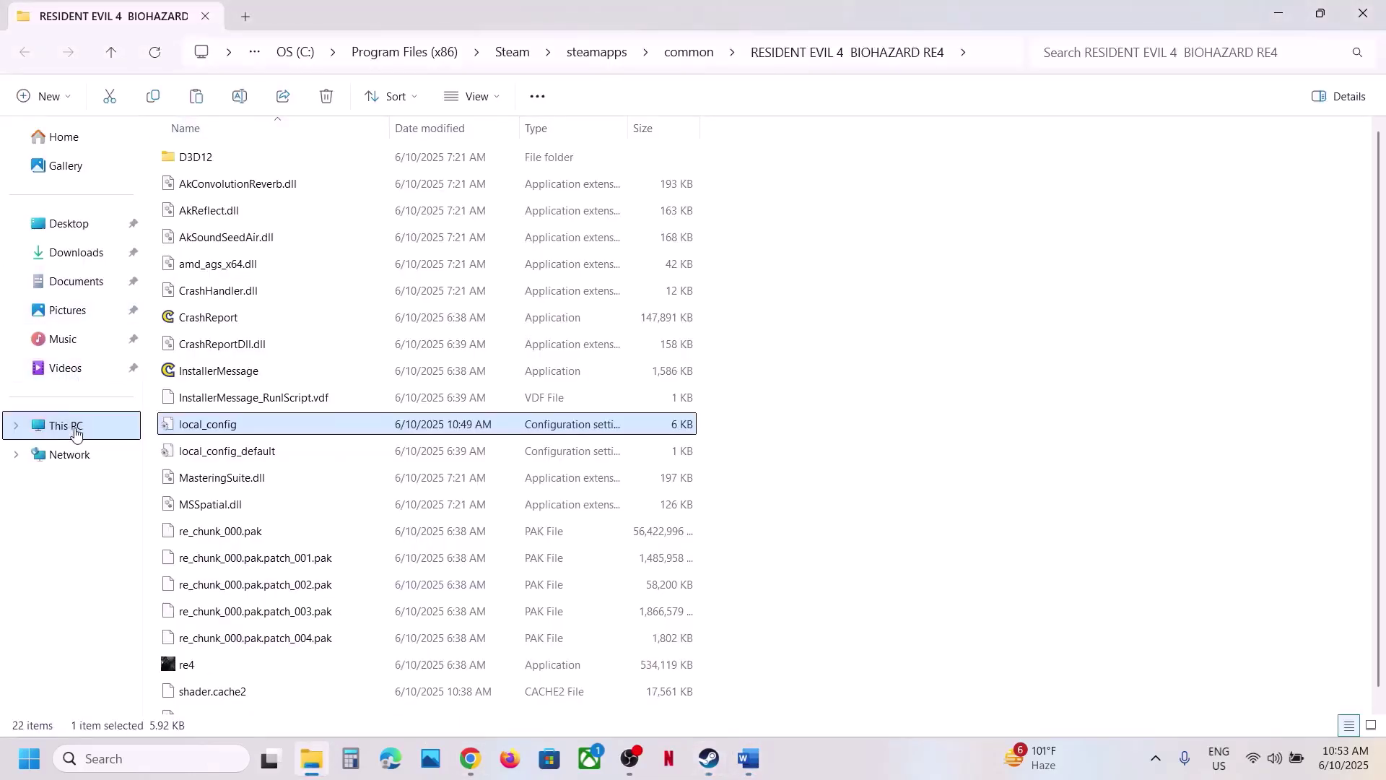
left_click(75, 432)
double_click(196, 163)
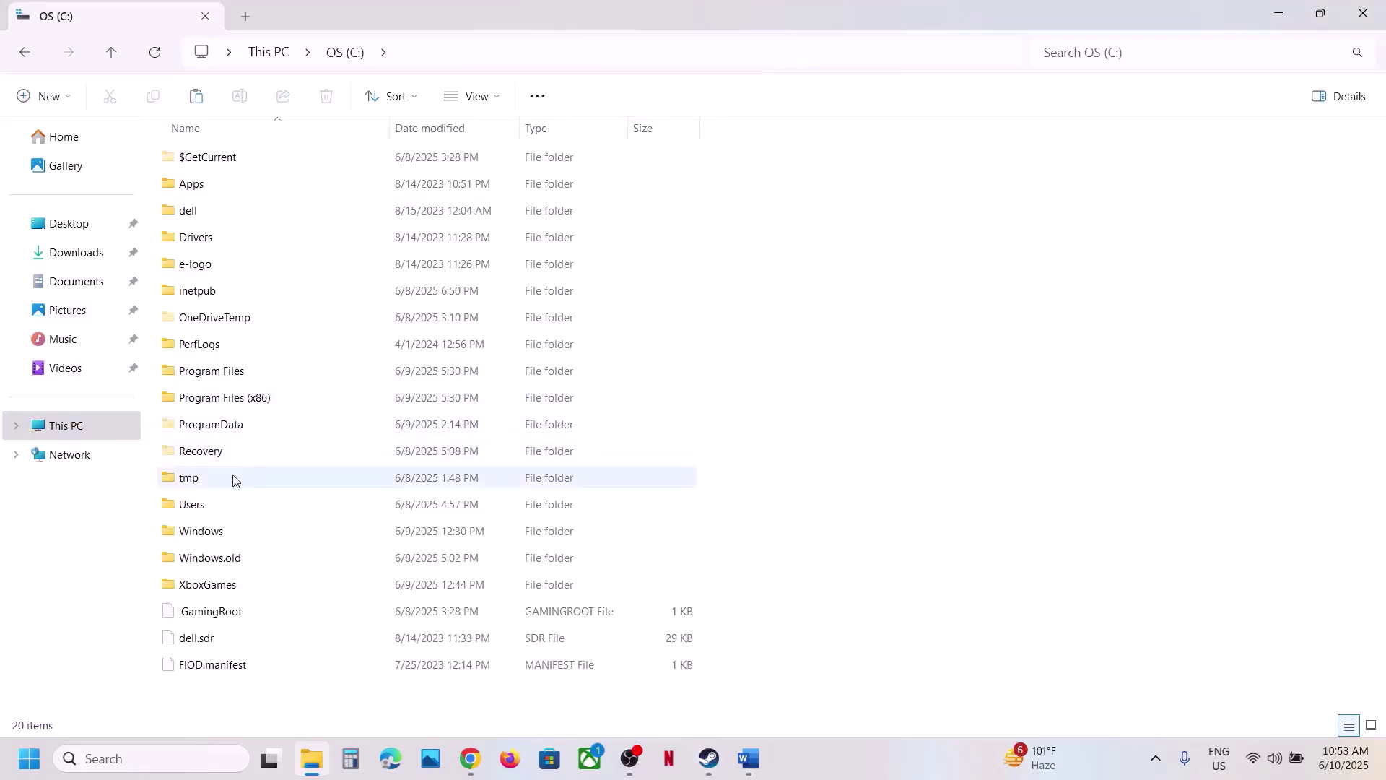
double_click(231, 397)
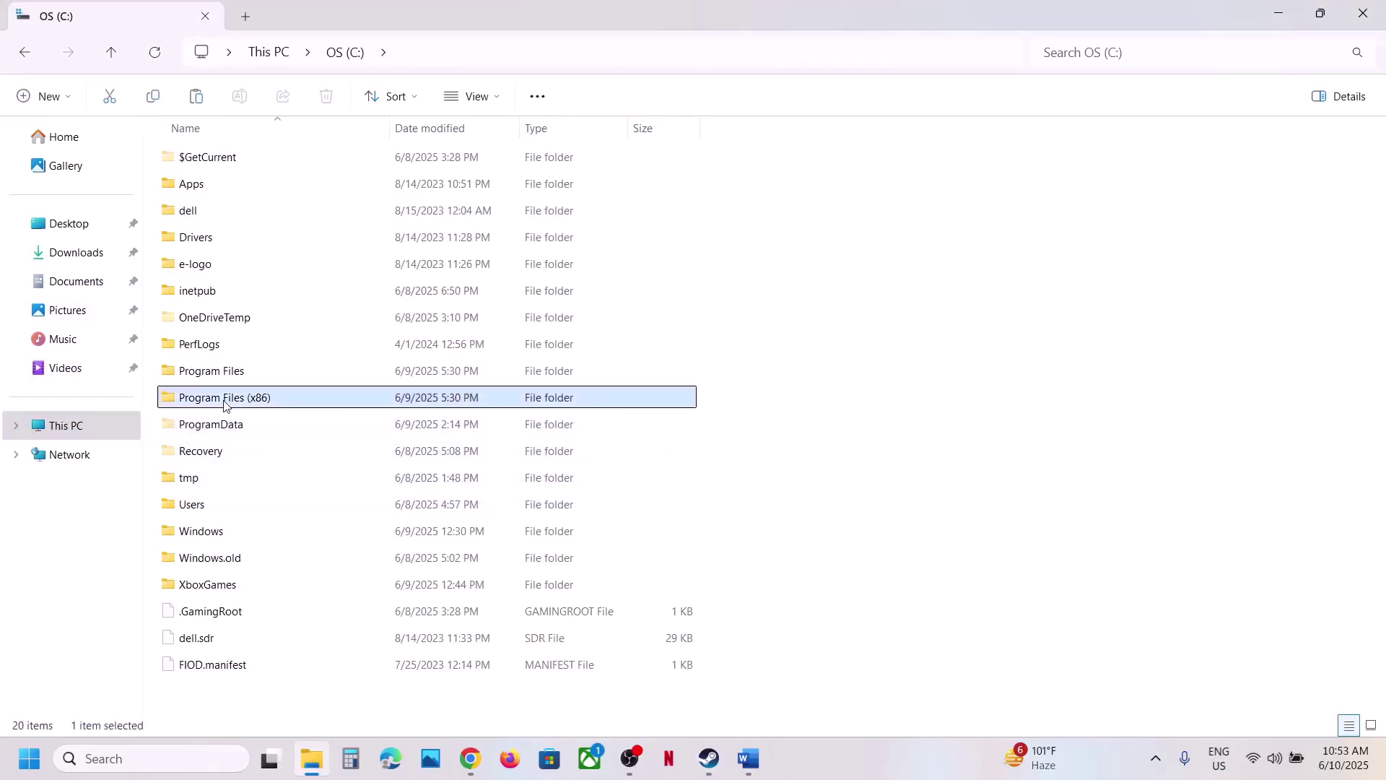
scroll(275, 433, "down", 2)
double_click(217, 434)
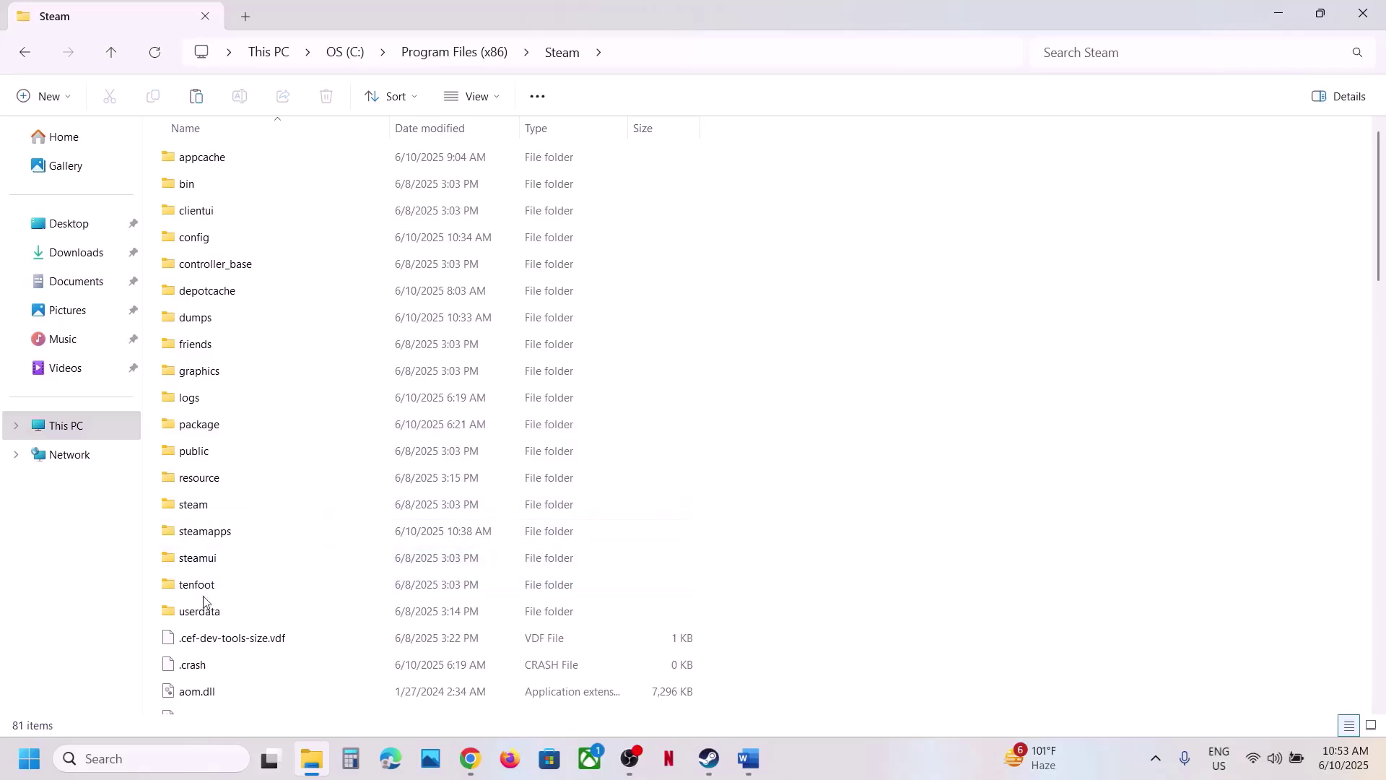
double_click(219, 612)
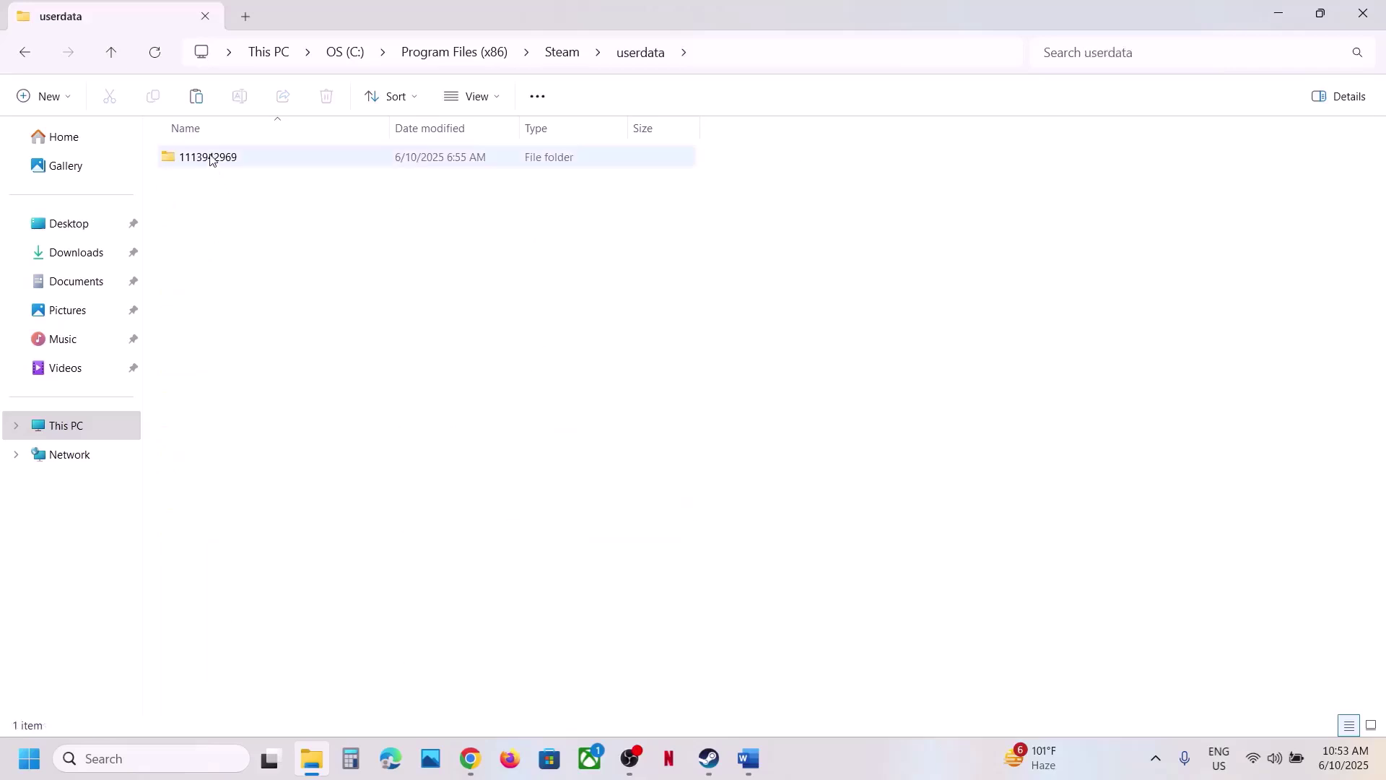
Step: Locate the data00-1.bin save file in the account folder's 2050650 > remote > win64_save, and return to the account folder
double_click(213, 157)
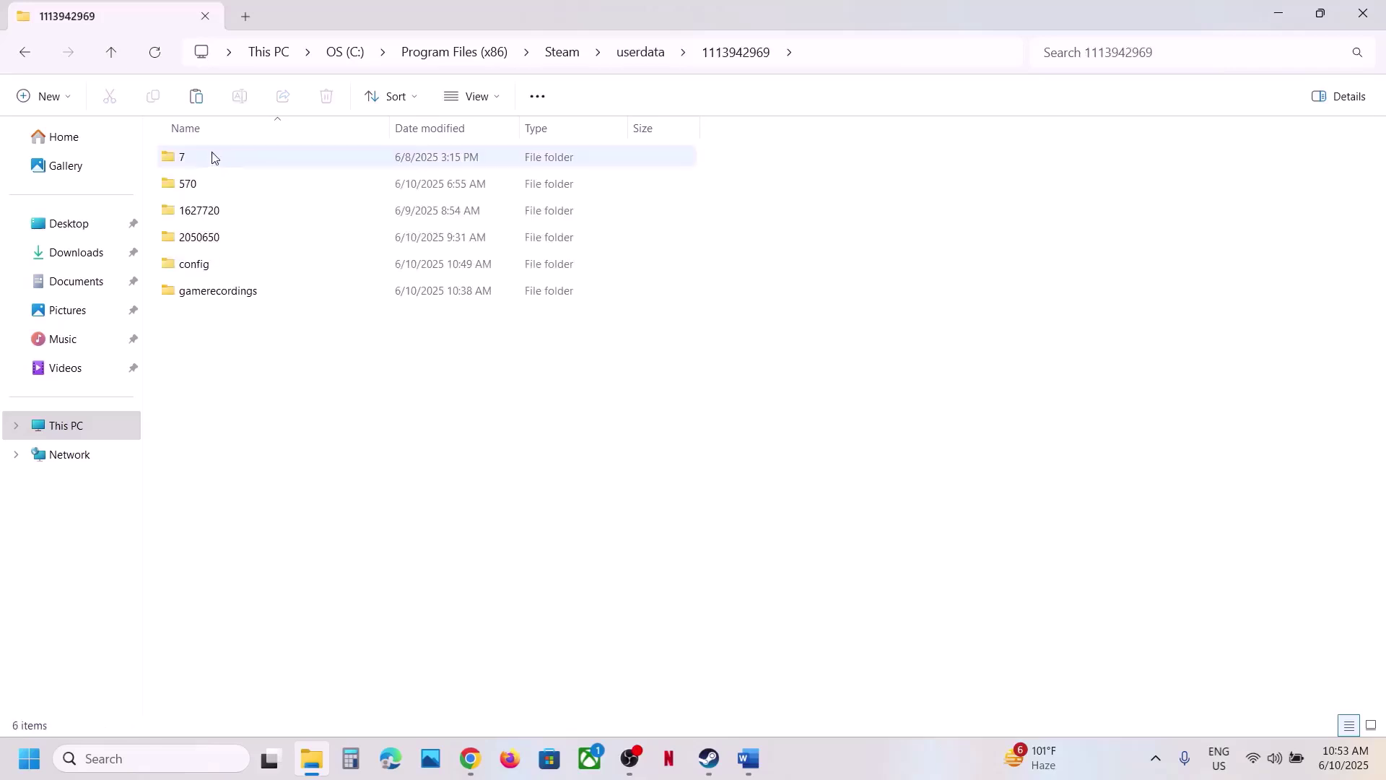
left_click(220, 247)
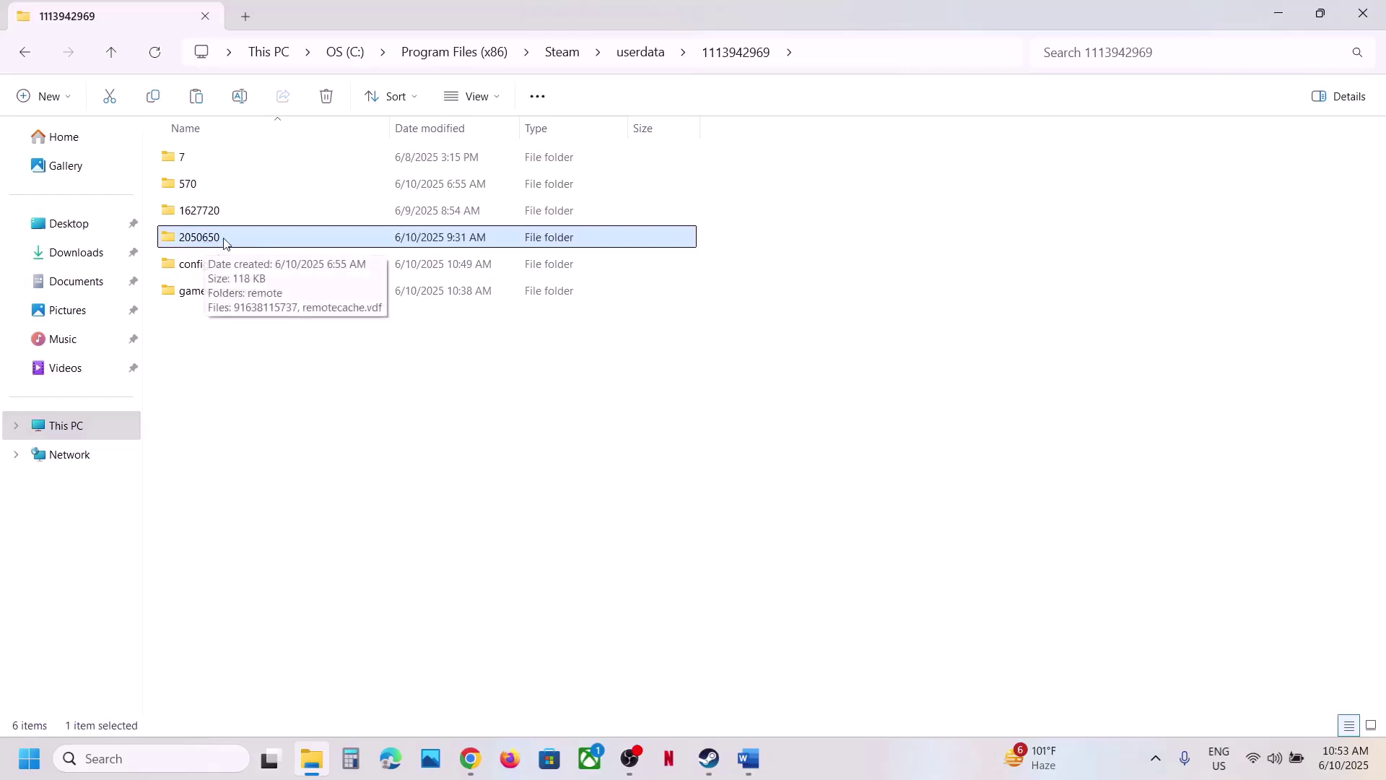
double_click(223, 239)
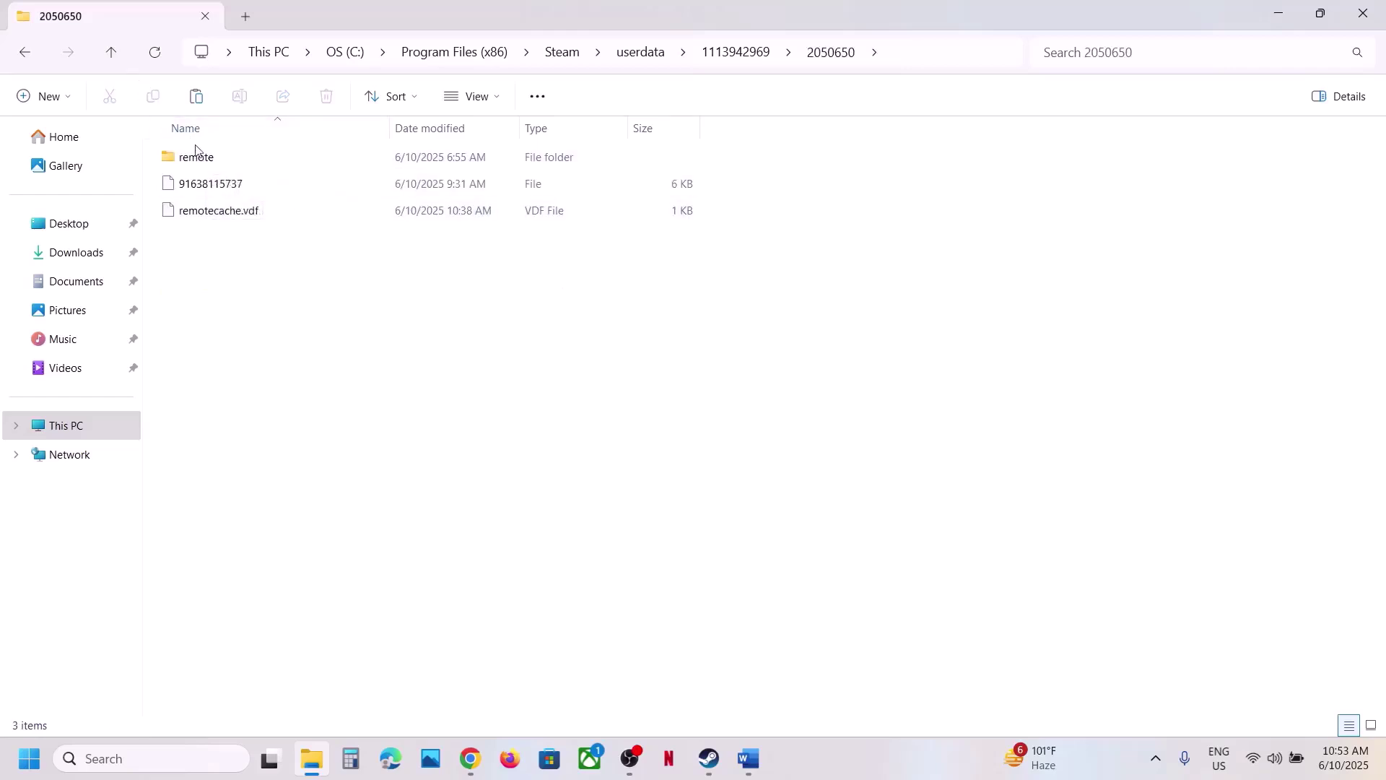
double_click(197, 155)
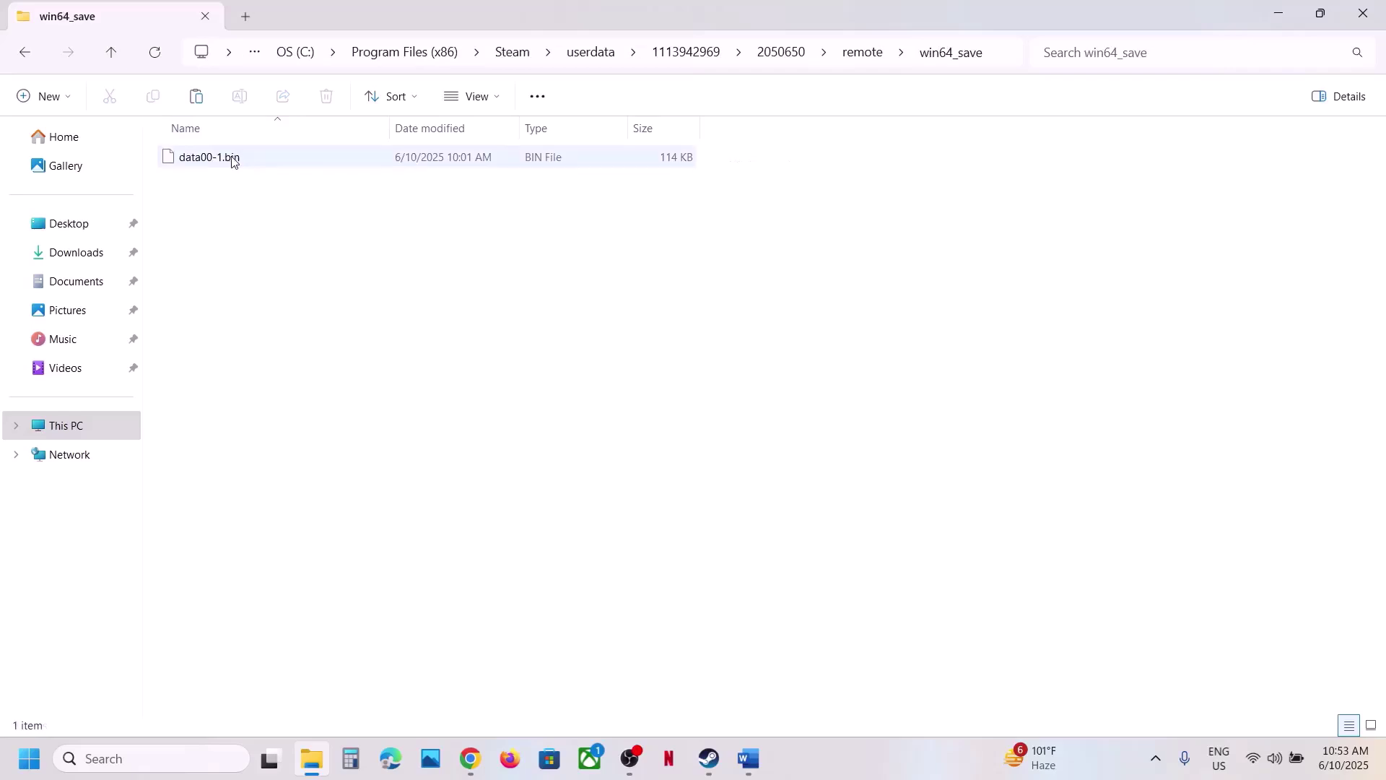
left_click_drag(341, 254, 208, 148)
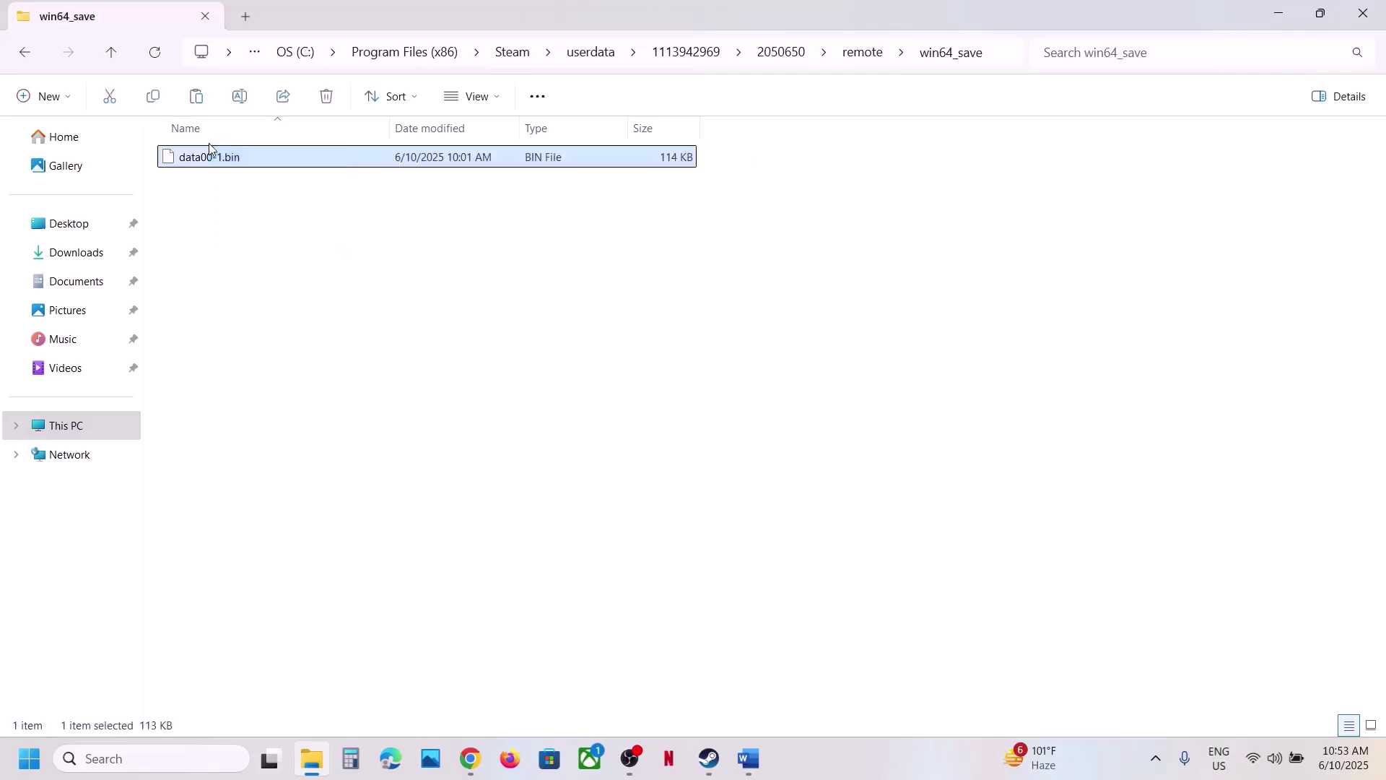
left_click(117, 63)
left_click(117, 63)
left_click(117, 64)
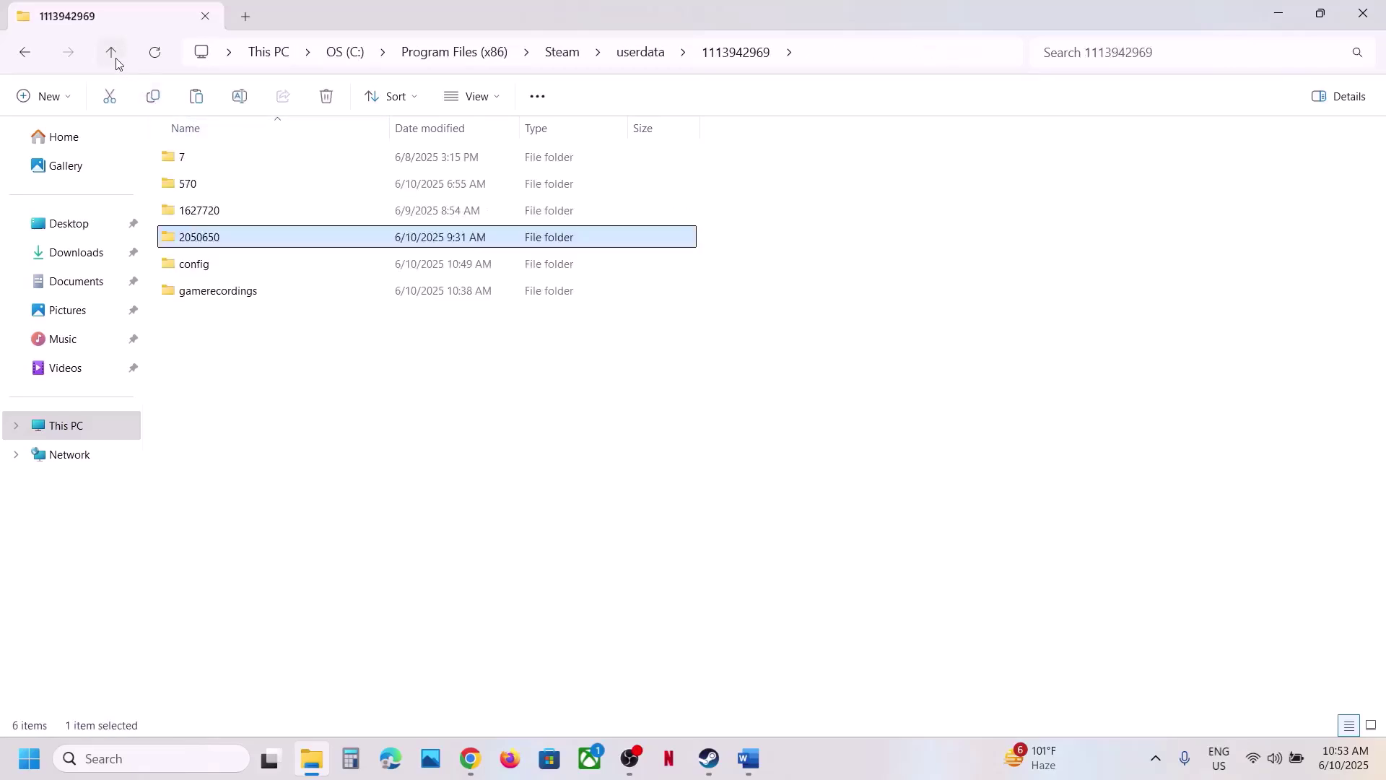
right_click(220, 246)
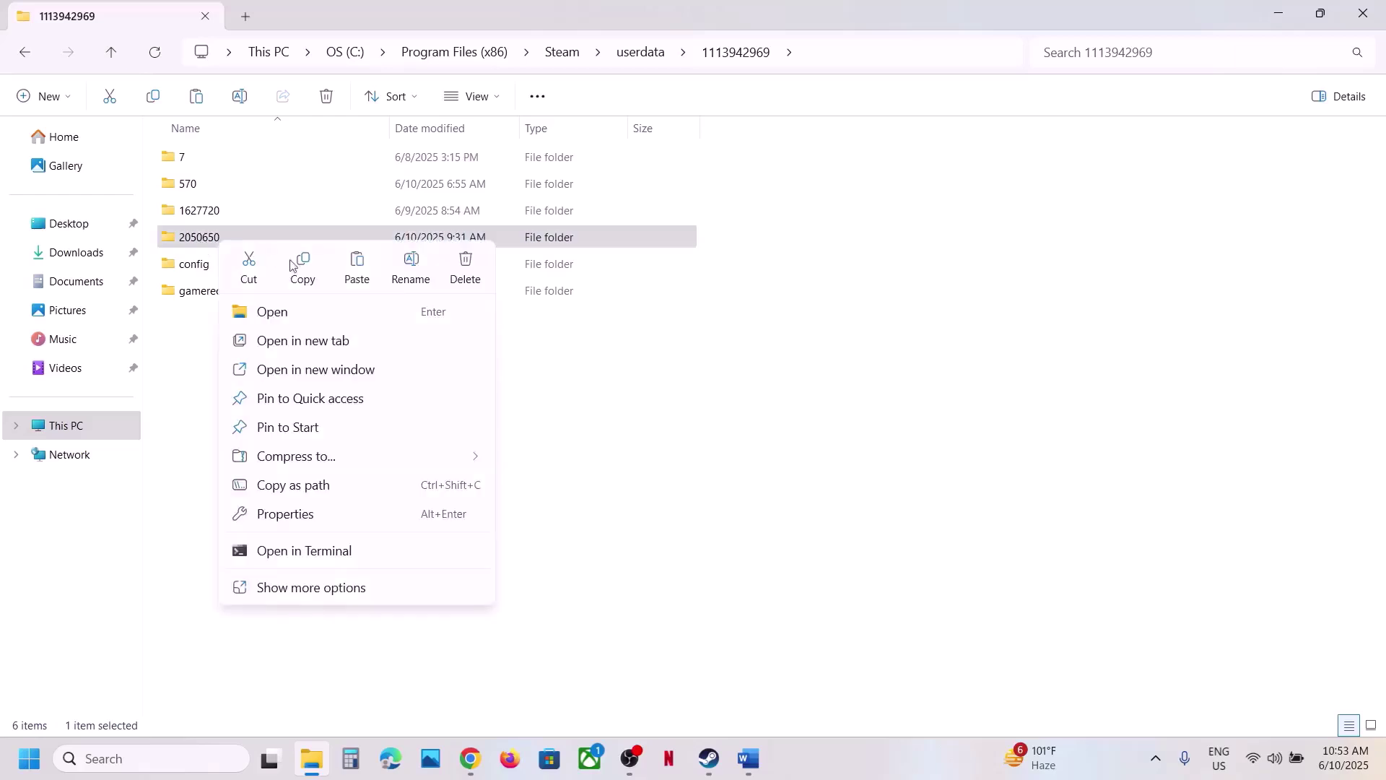
left_click(399, 270)
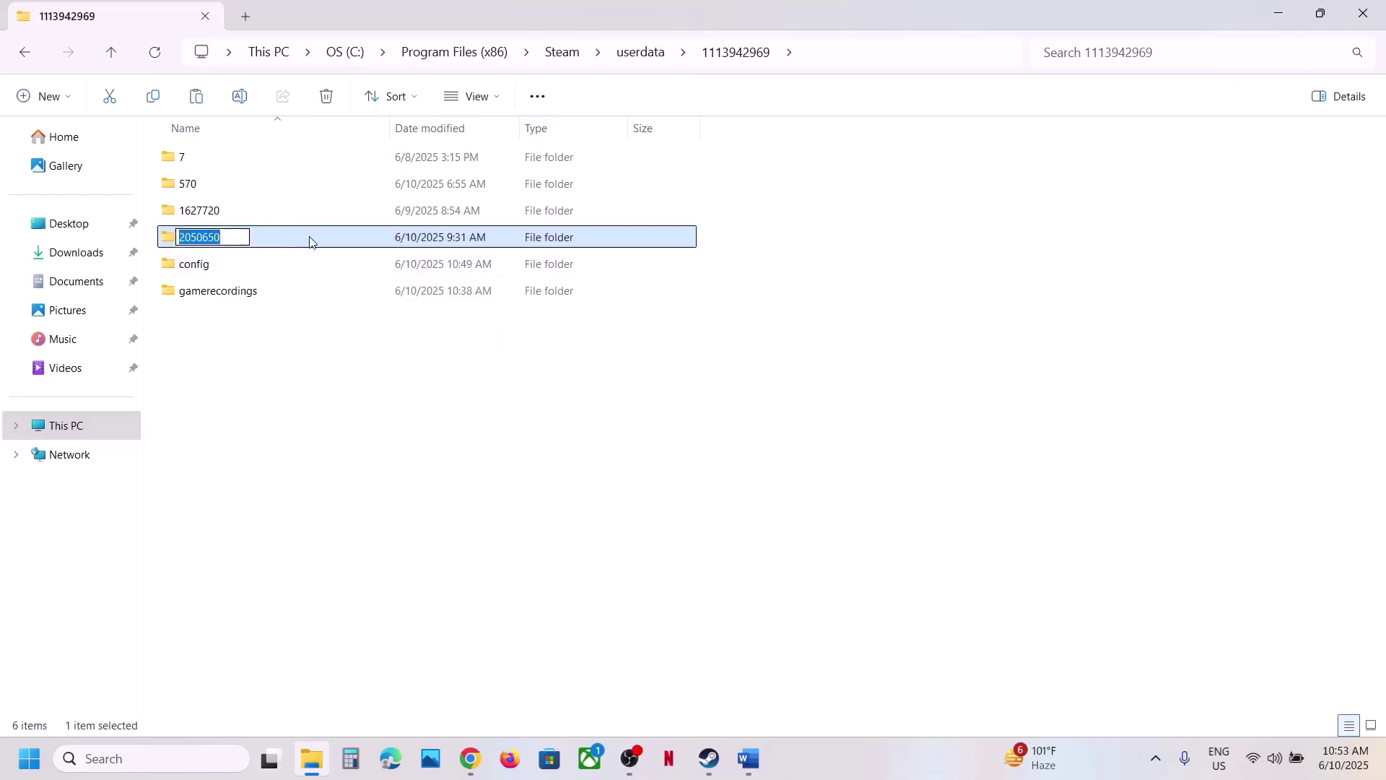
key("Escape")
Step: Back up the 2050650 save folder by copying it to the desktop, and place the copy beside the local_config icon
right_click(273, 242)
left_click(354, 269)
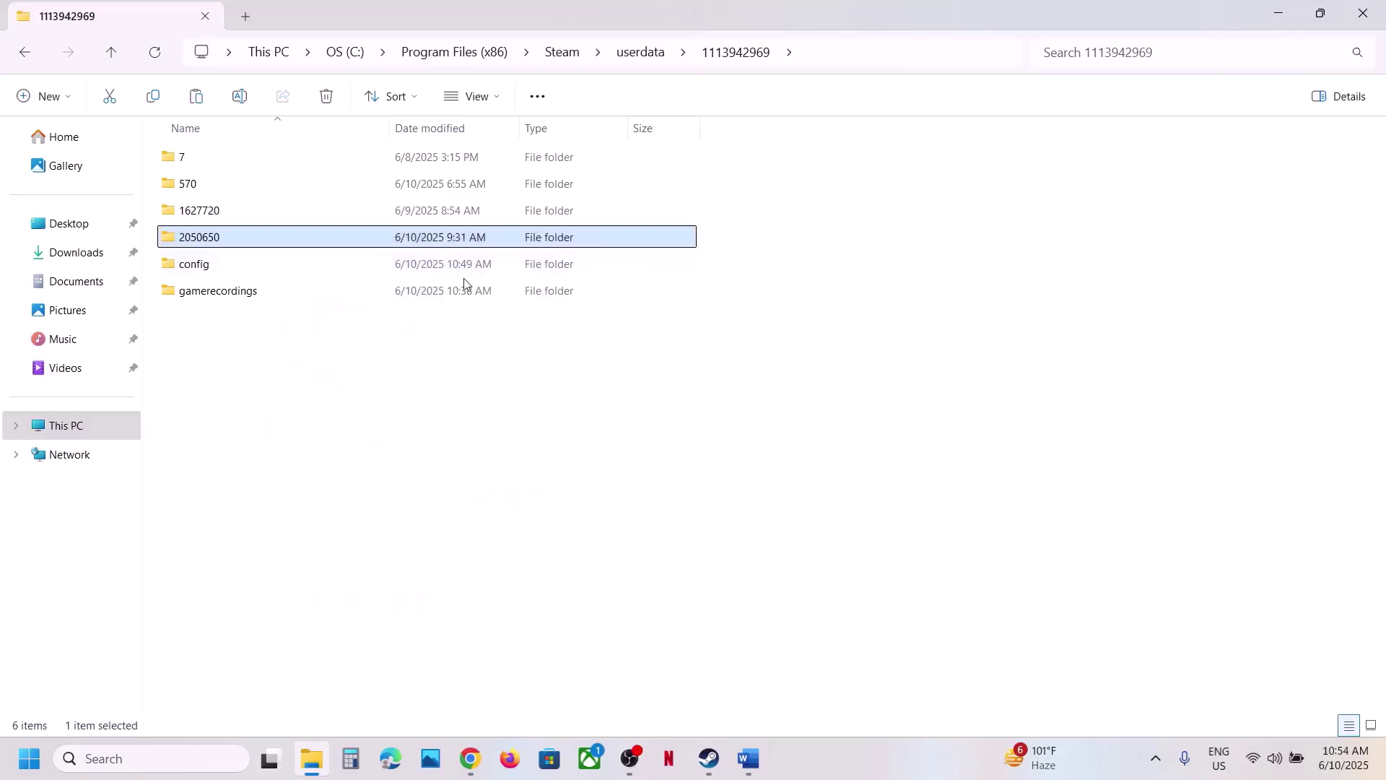
key("super+d")
key("ctrl+v")
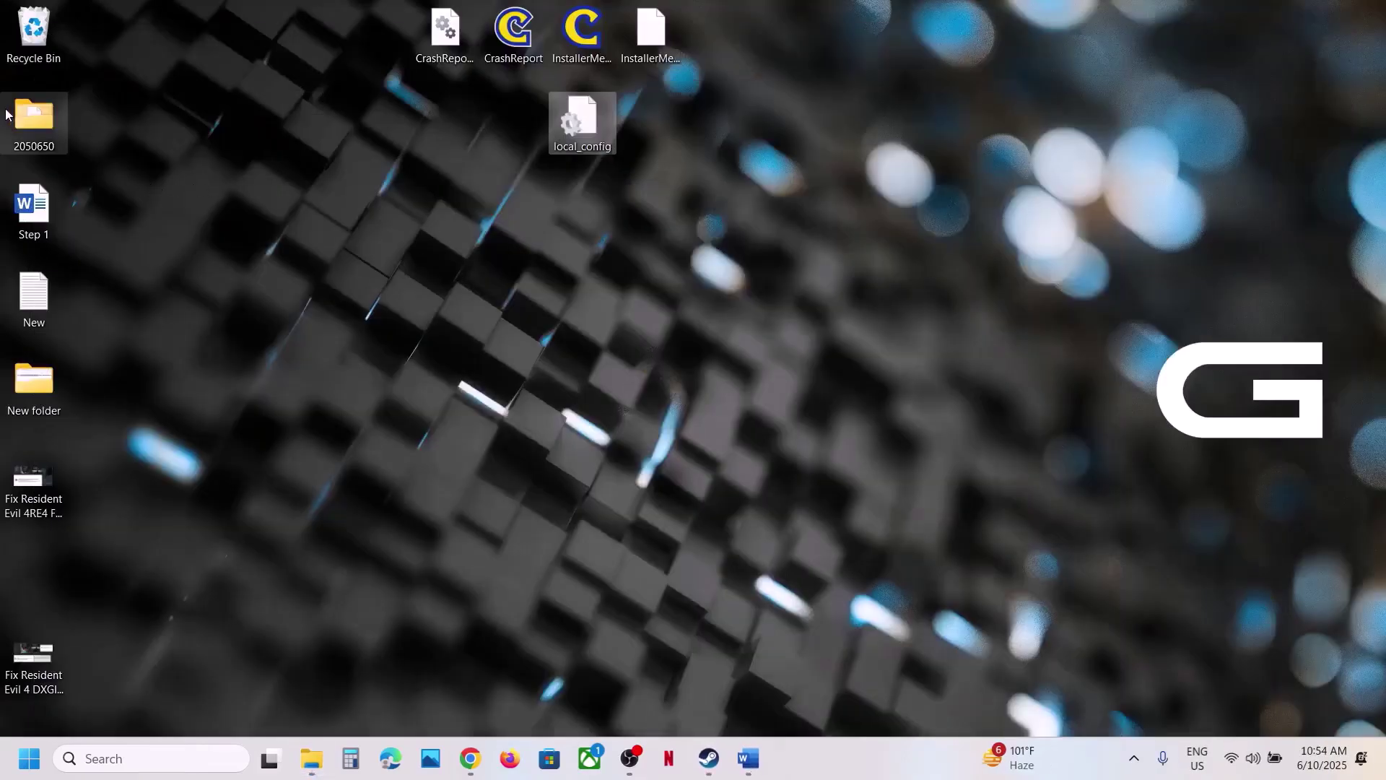
left_click_drag(6, 114, 670, 143)
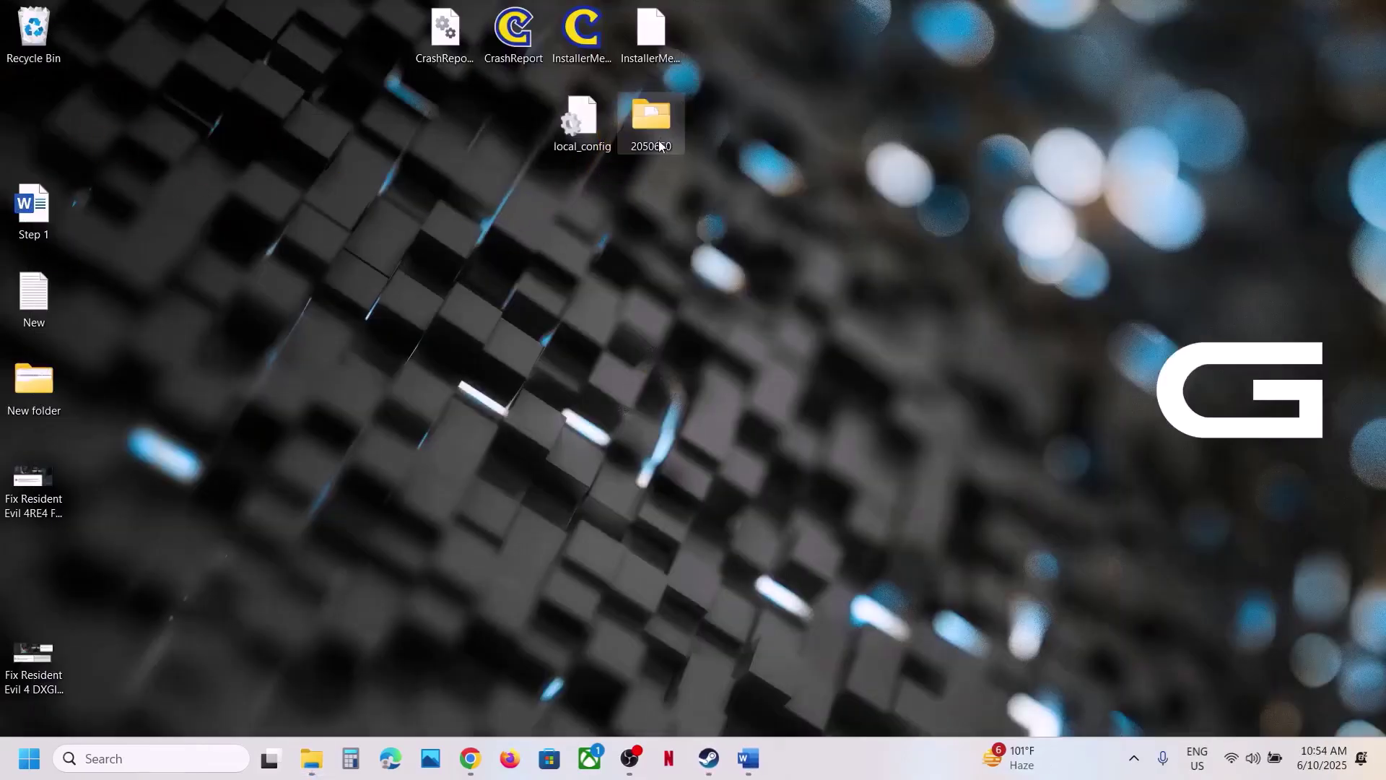
Step: Return to the Steam account folder in File Explorer, and rename the 2050650 folder as 2050650.old
left_click(312, 758)
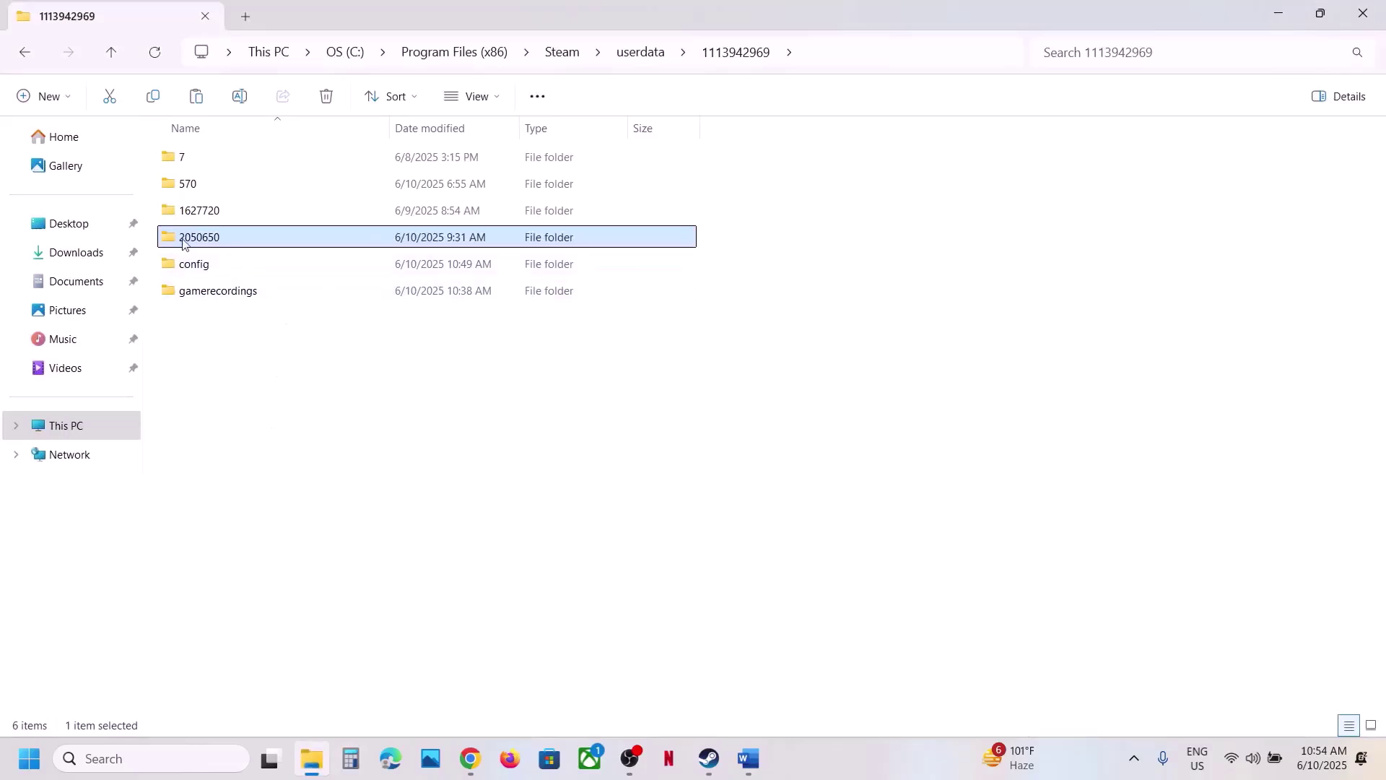
right_click(223, 246)
left_click(322, 258)
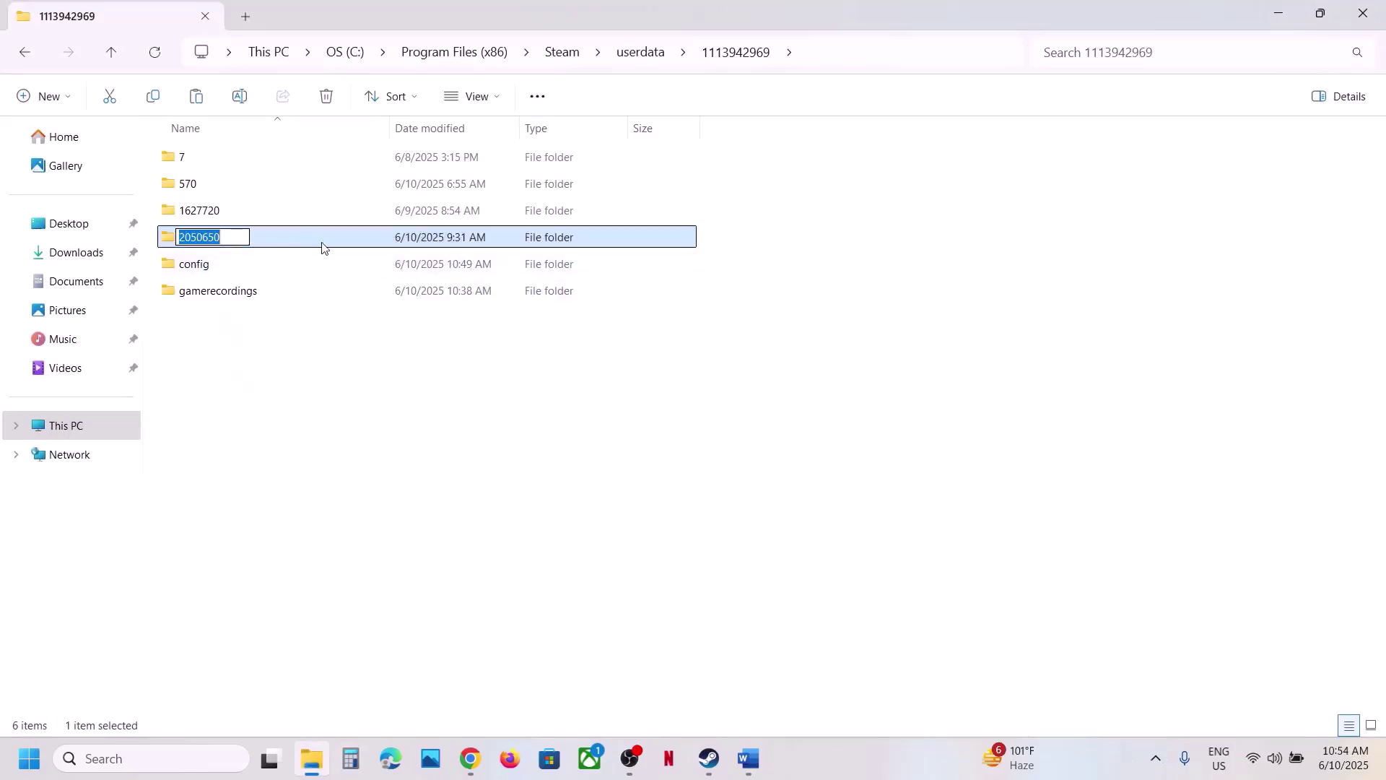
key("End")
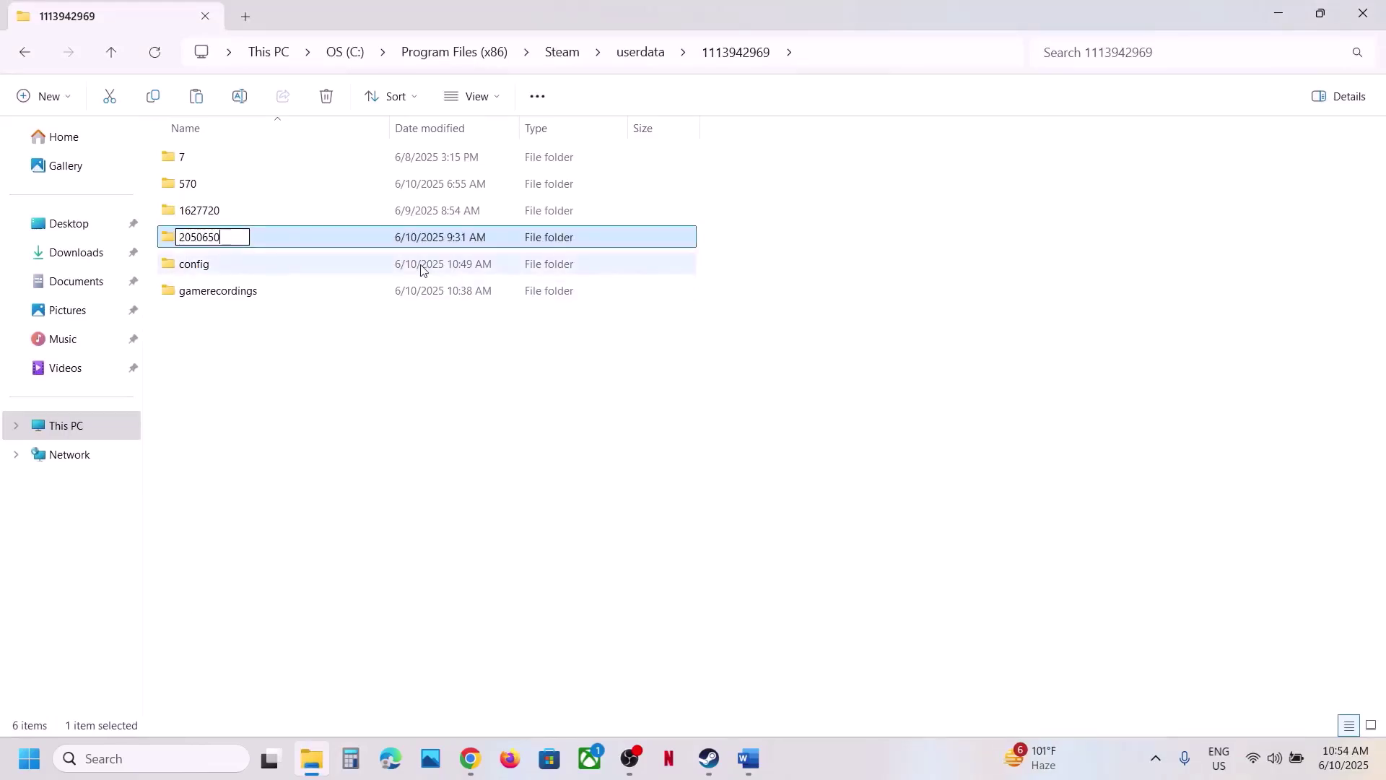
type(".old")
left_click(511, 491)
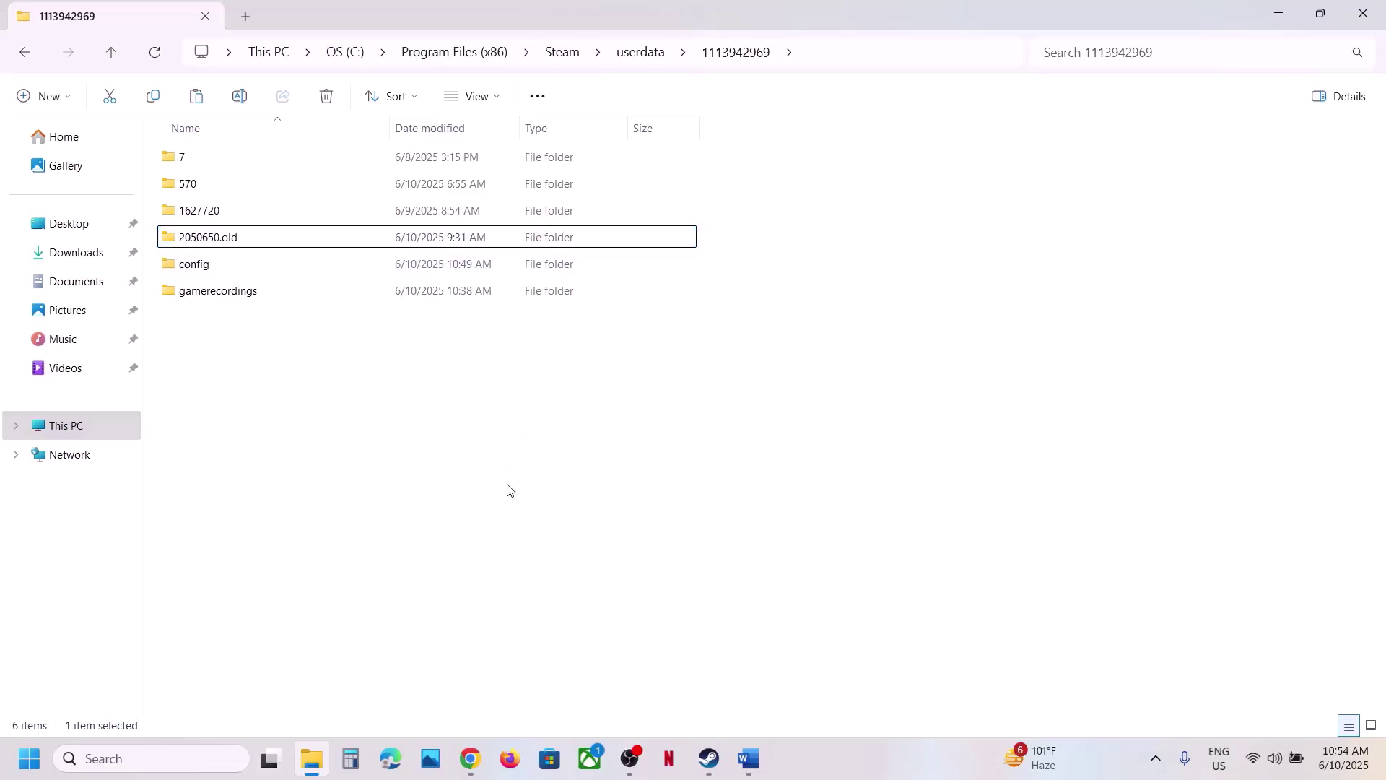
Step: Switch to Word and highlight the step 10 warning on losing save progress and the step 11 wording on allowing the game exe in antivirus
left_click(709, 758)
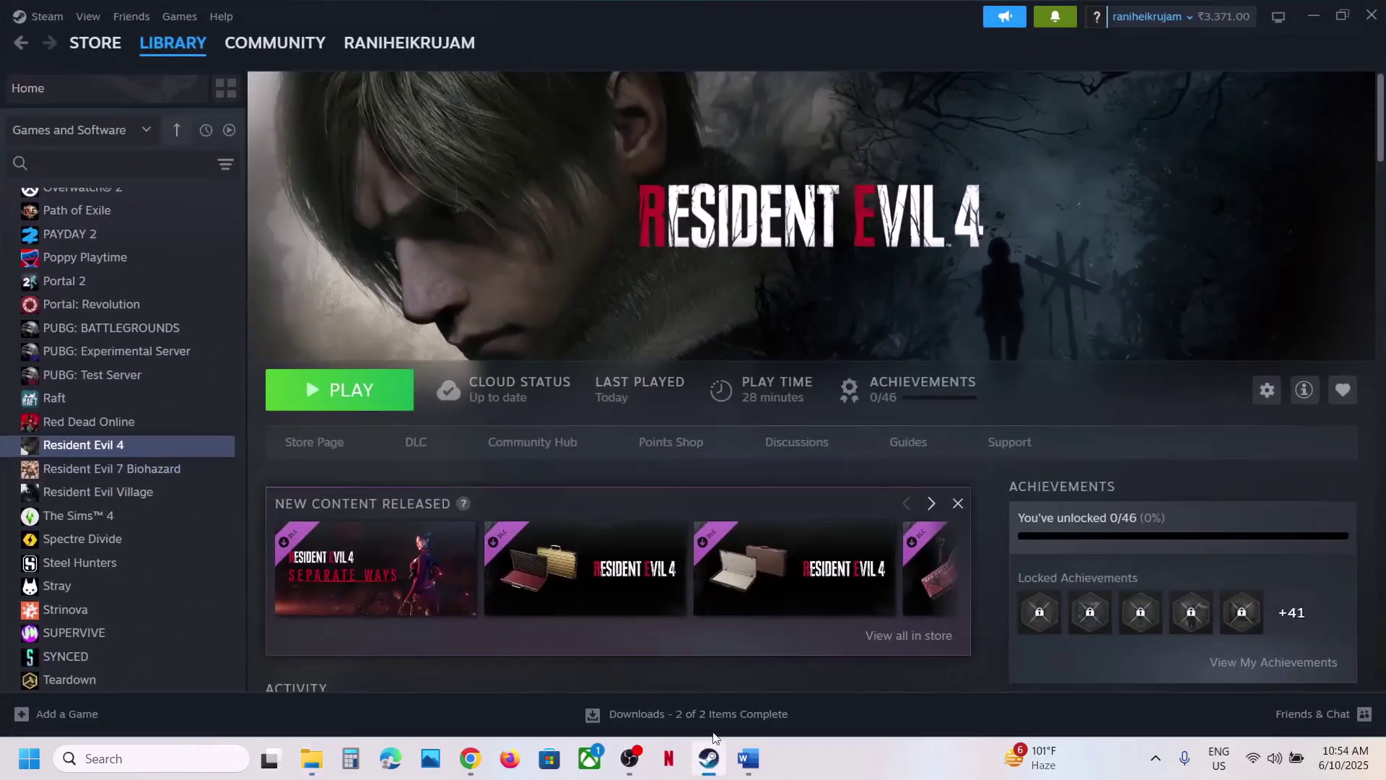
left_click(748, 758)
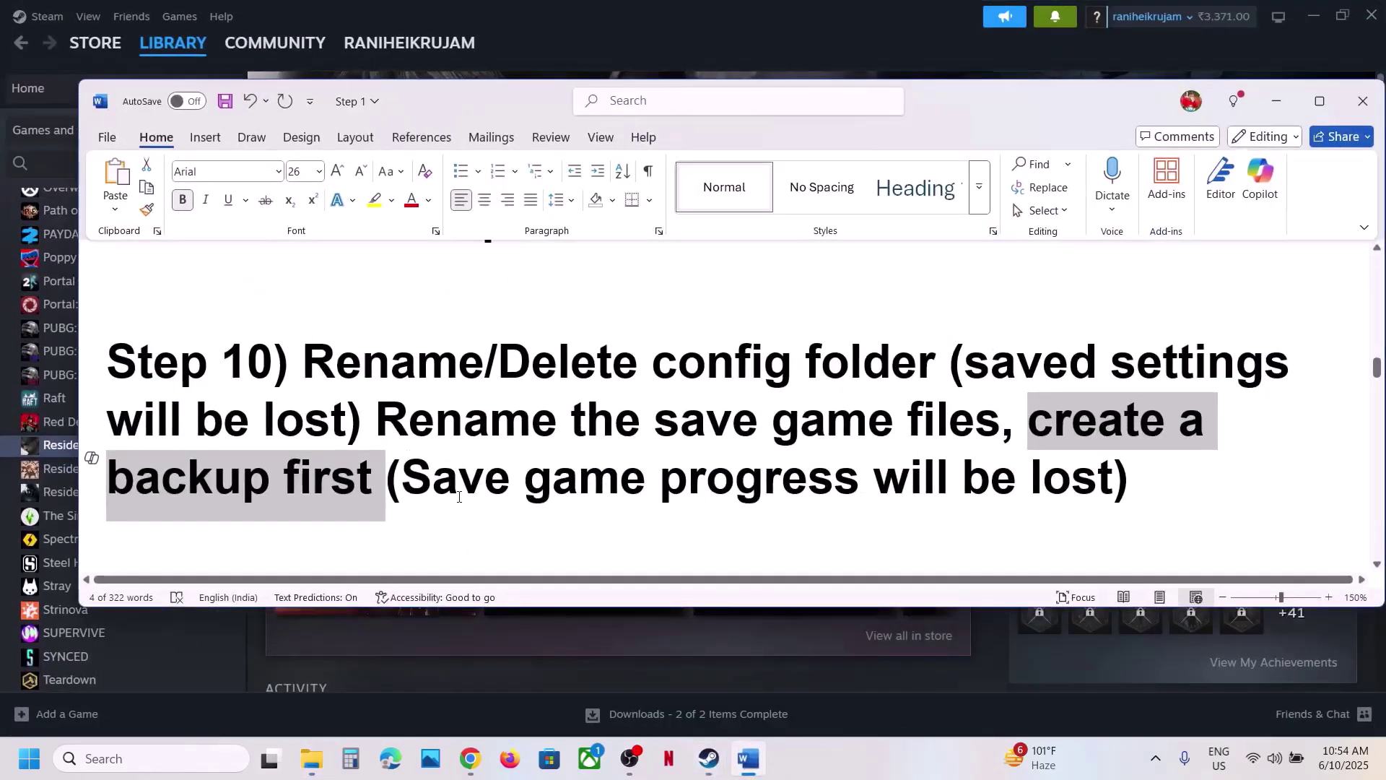
left_click_drag(442, 490, 1089, 487)
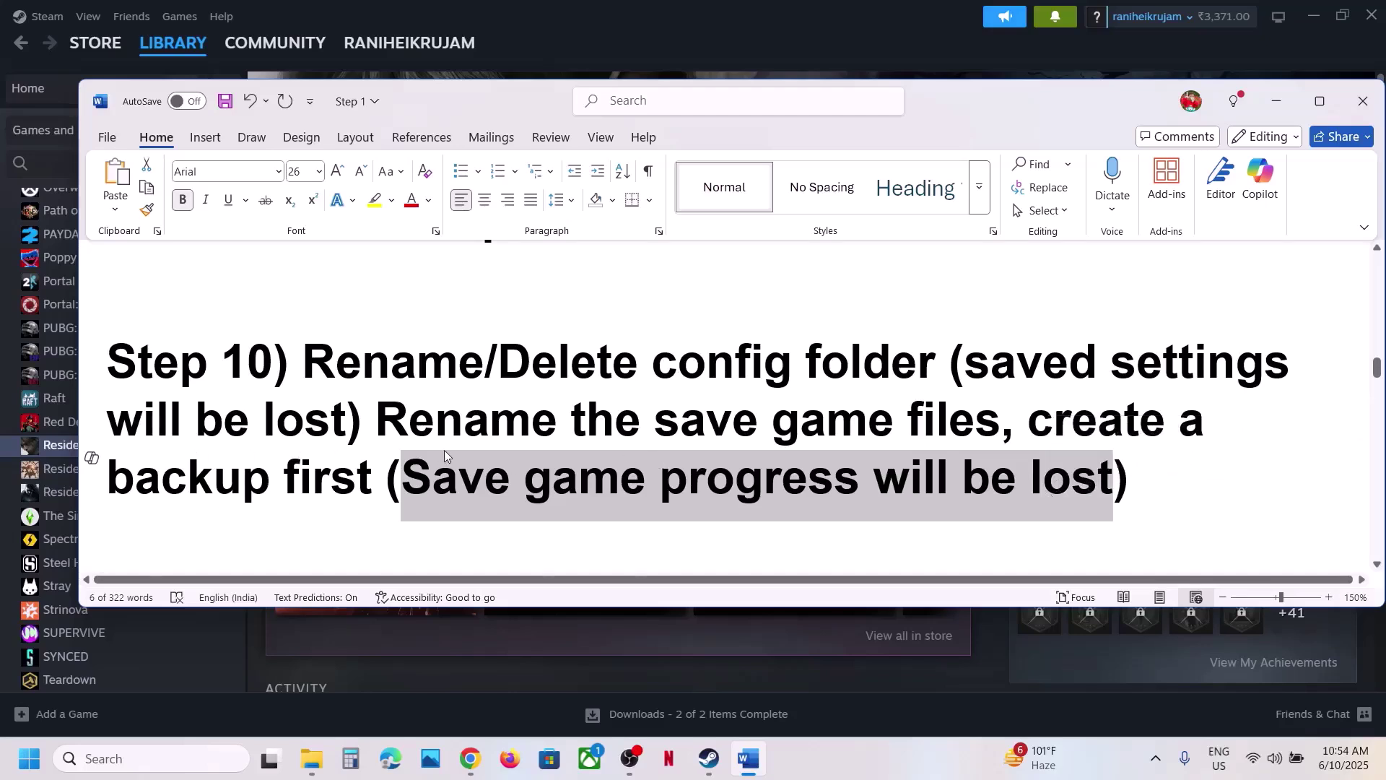
scroll(444, 450, "down", 3)
left_click_drag(324, 433, 296, 491)
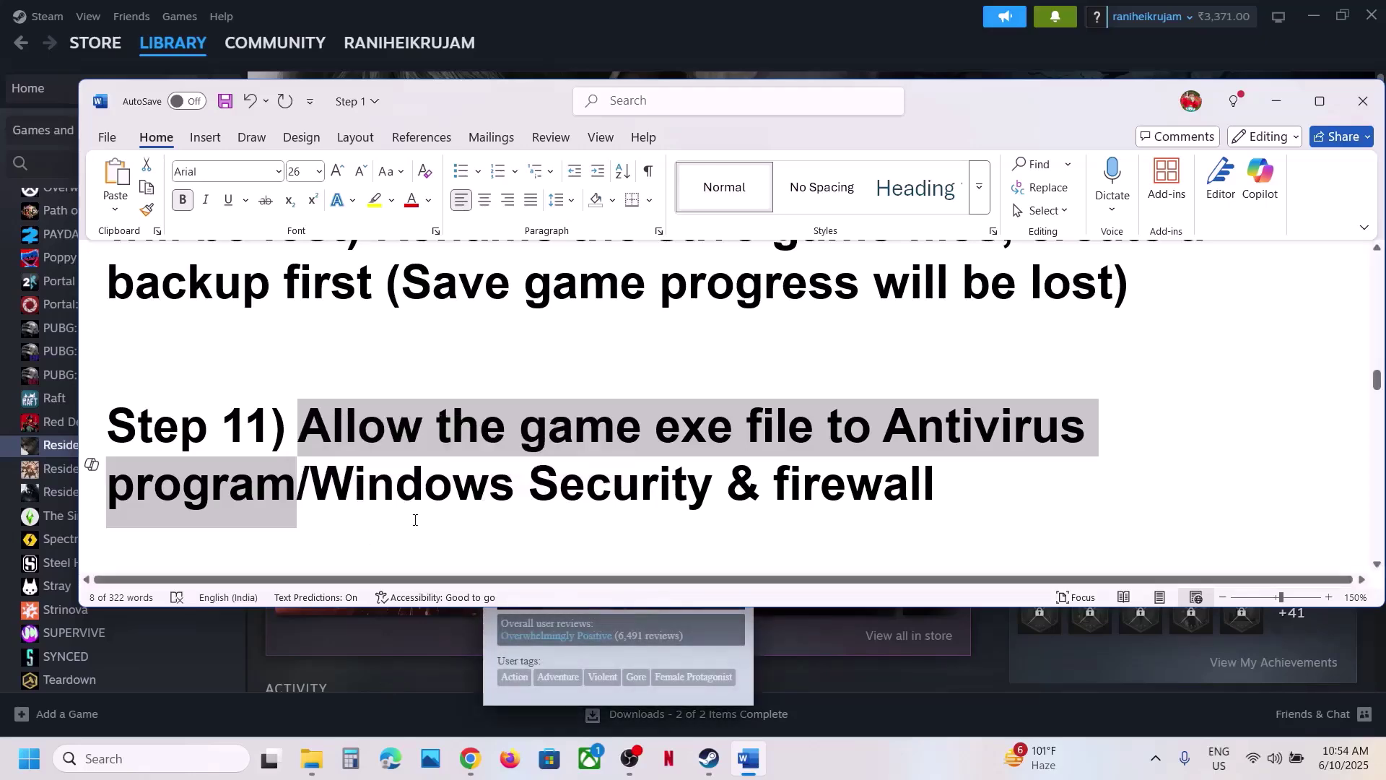
Step: Open Virus & threat protection in Windows Security from the Windows privacy settings, and maximize its window
key("super+i")
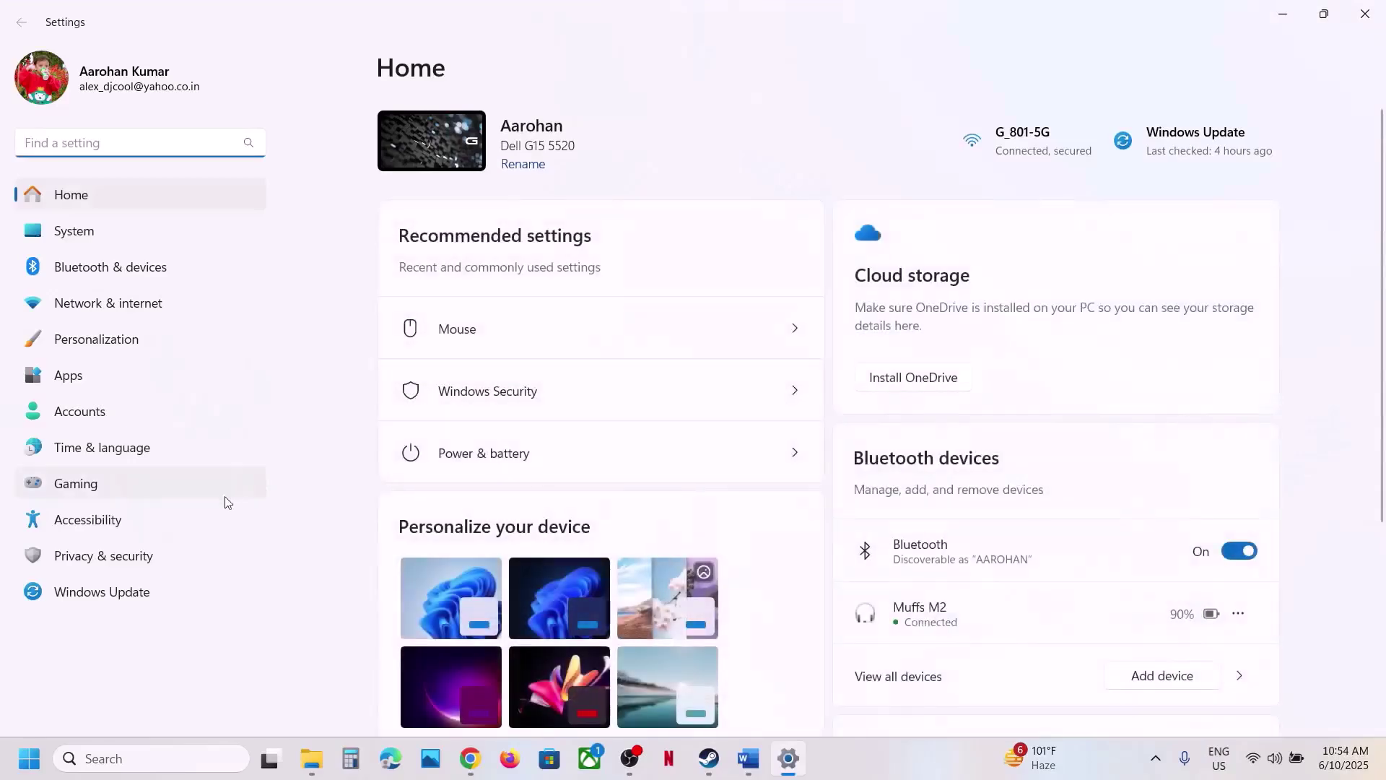
left_click(137, 556)
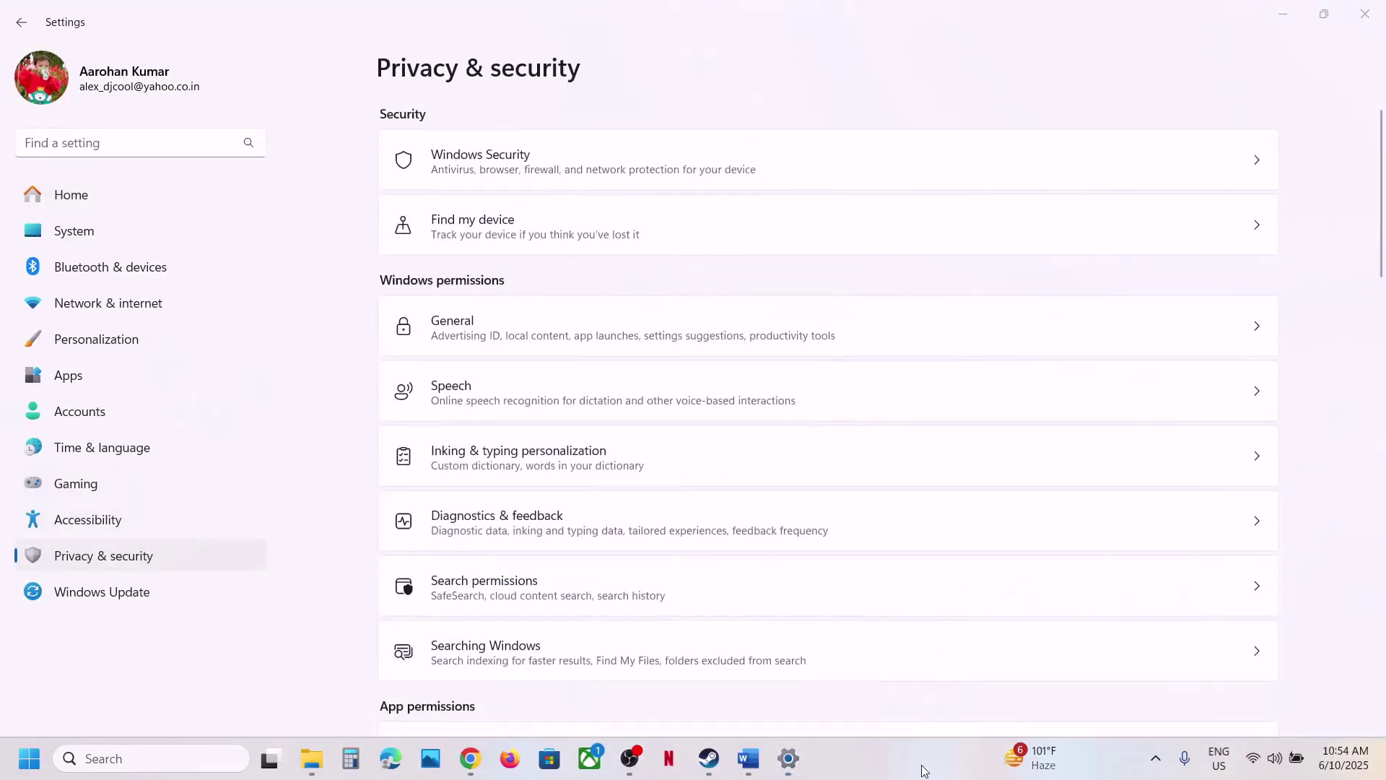
left_click(498, 162)
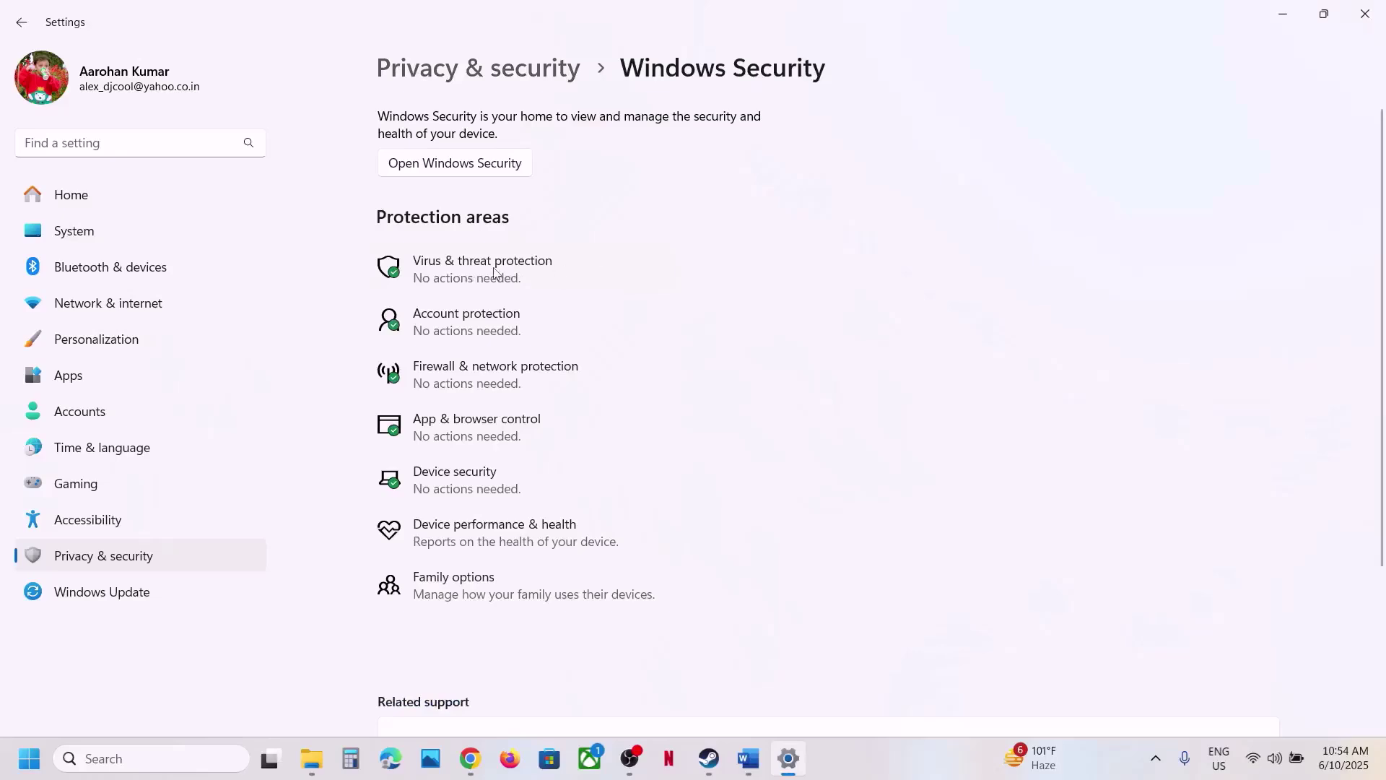
left_click(461, 279)
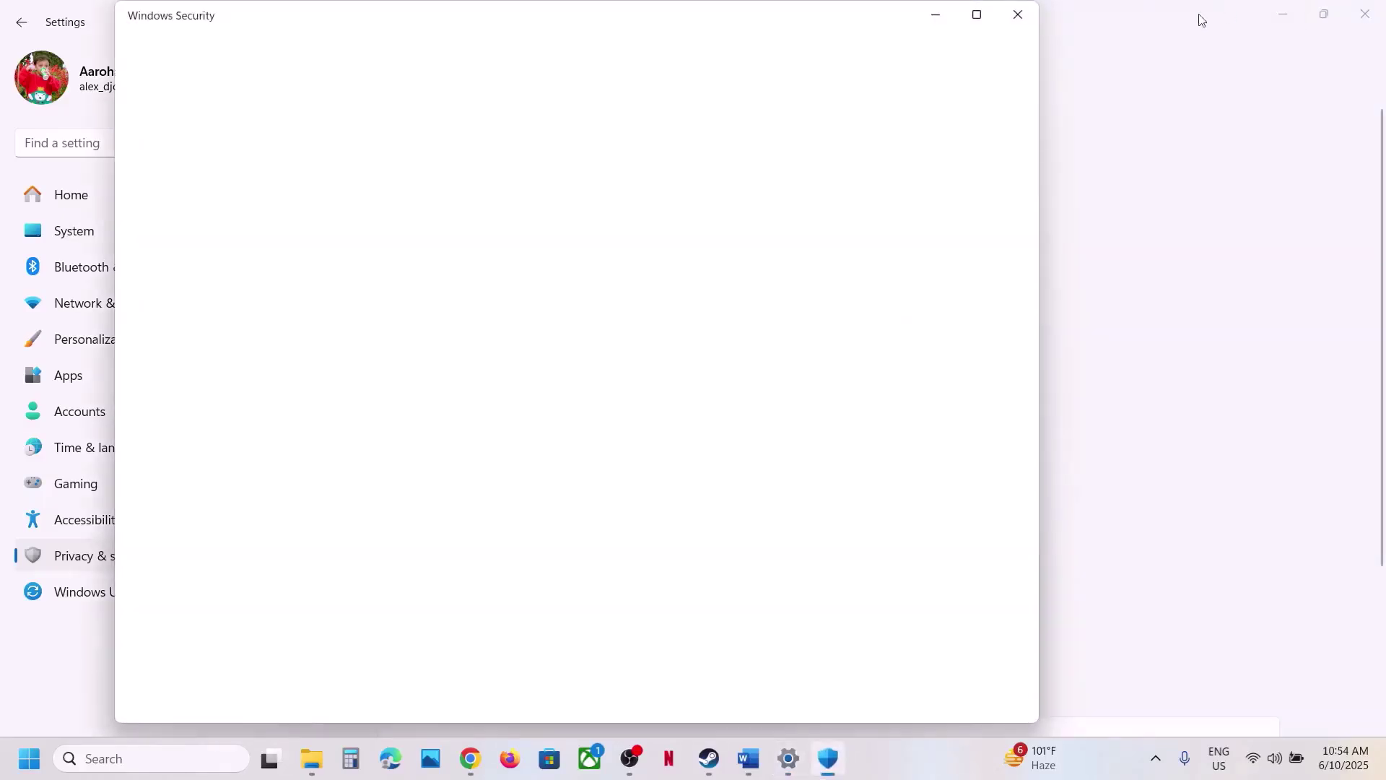
left_click(985, 19)
Step: Open the Controlled folder access list of allowed apps under Ransomware protection
scroll(469, 462, "down", 3)
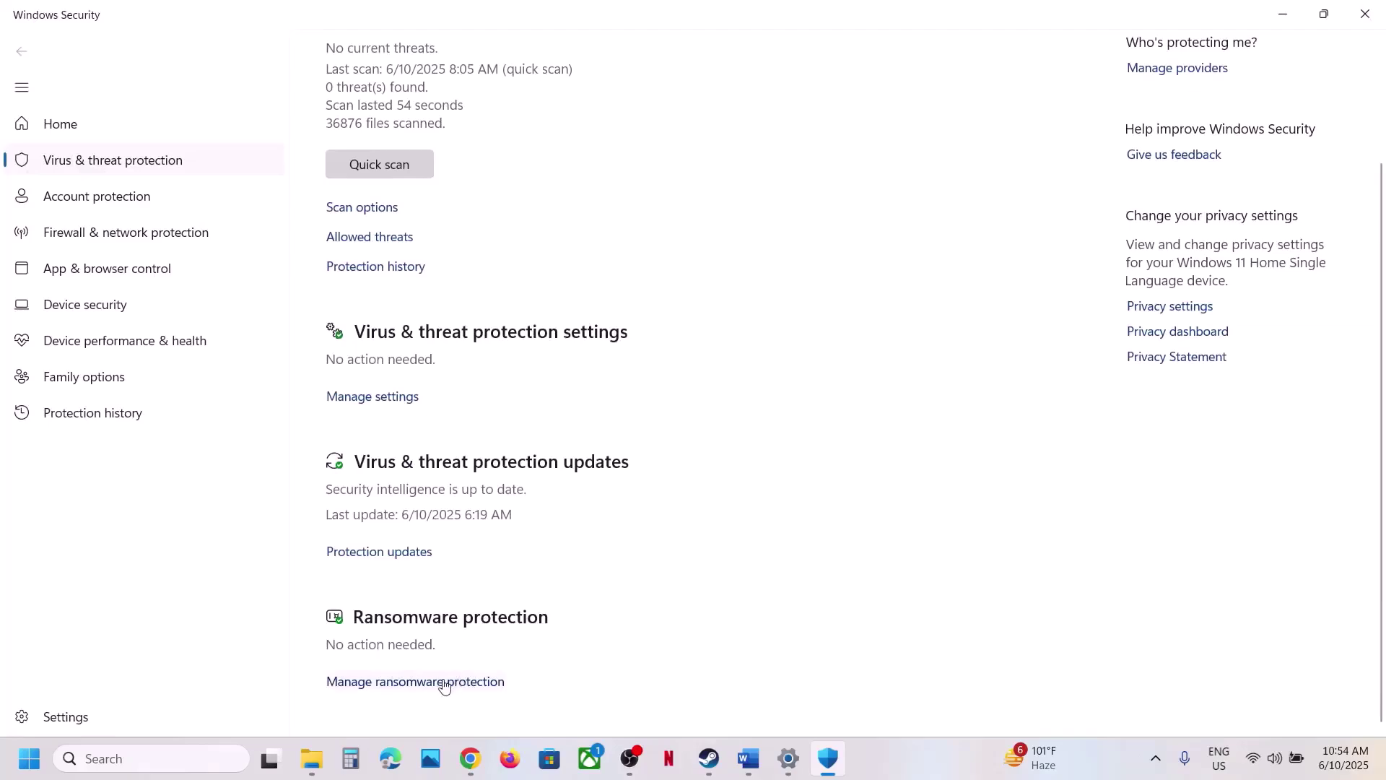
left_click(445, 683)
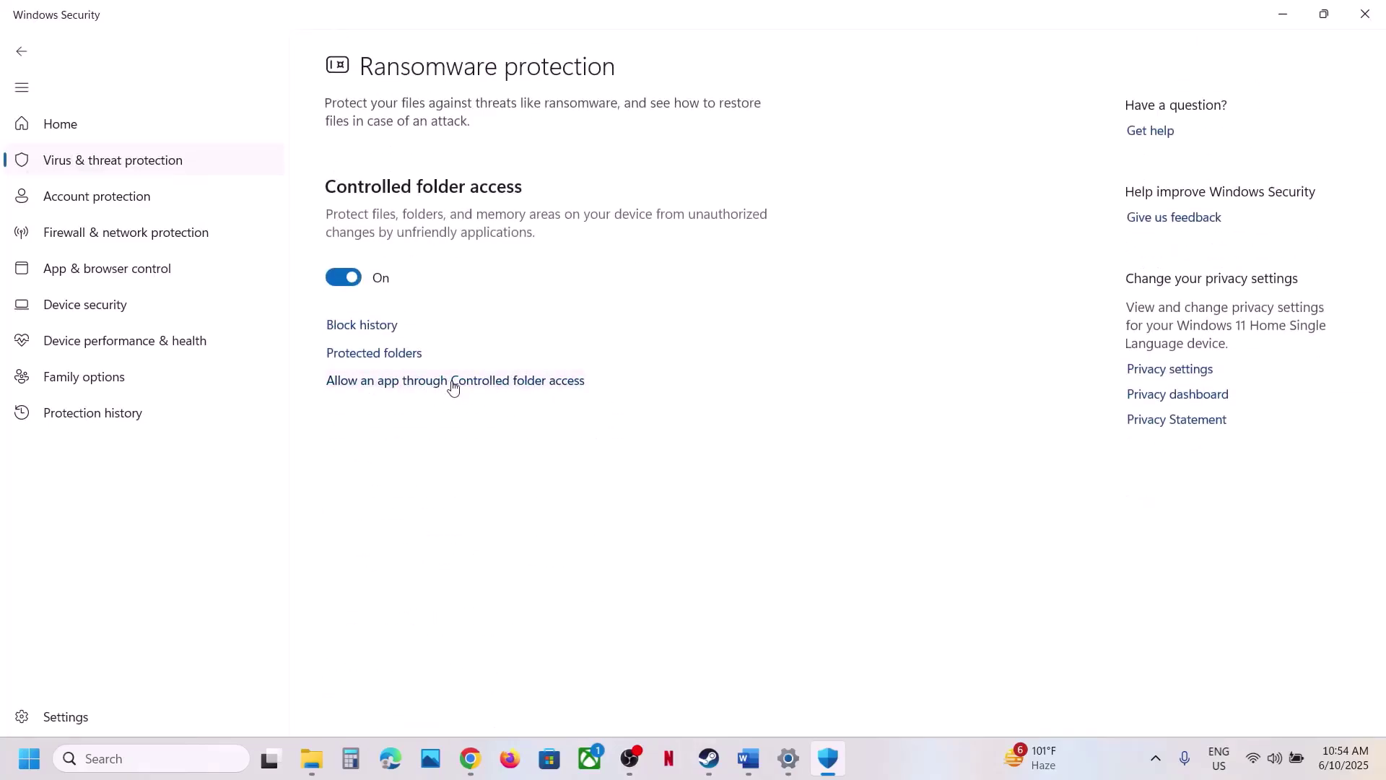
left_click(453, 388)
left_click(590, 521)
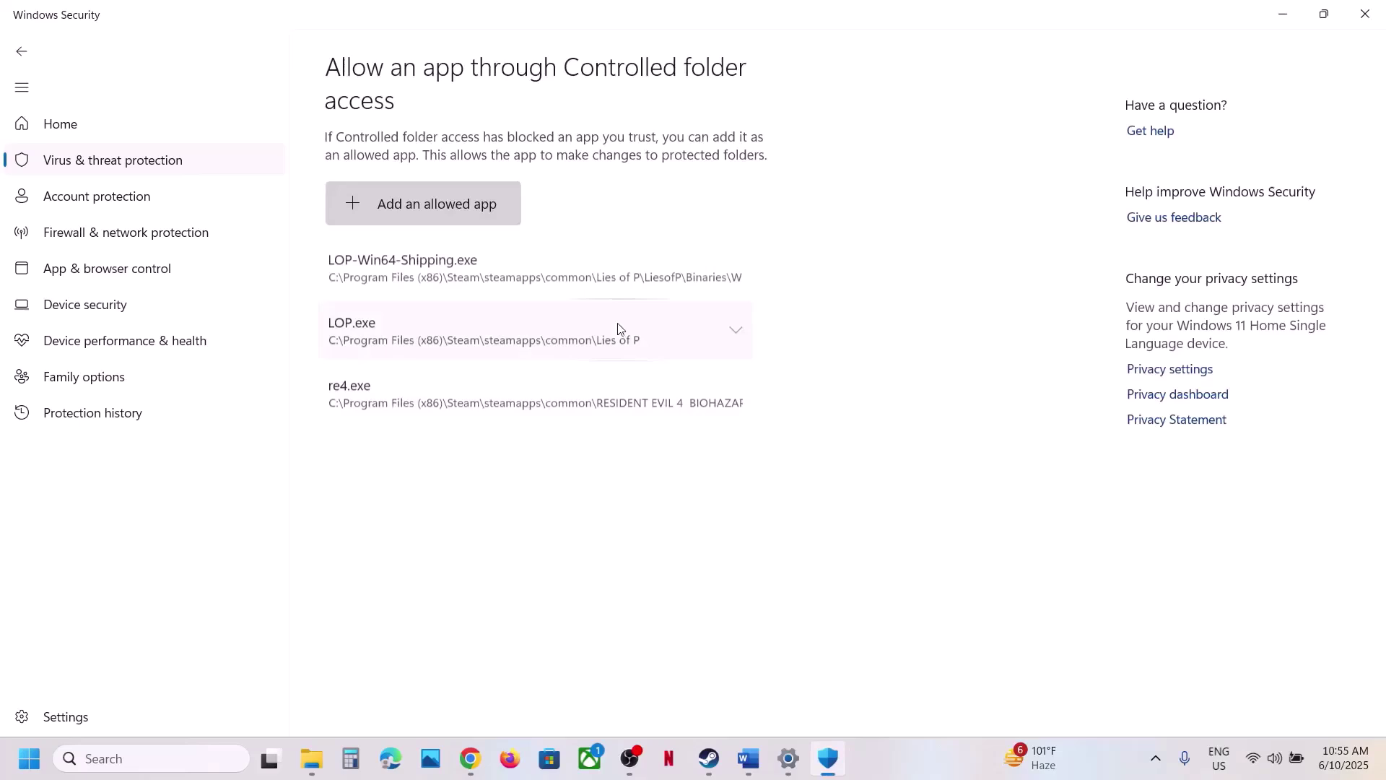
Step: Add the re4 application from the RESIDENT EVIL 4 BIOHAZARD RE4 folder as an app allowed through Controlled folder access
left_click(419, 215)
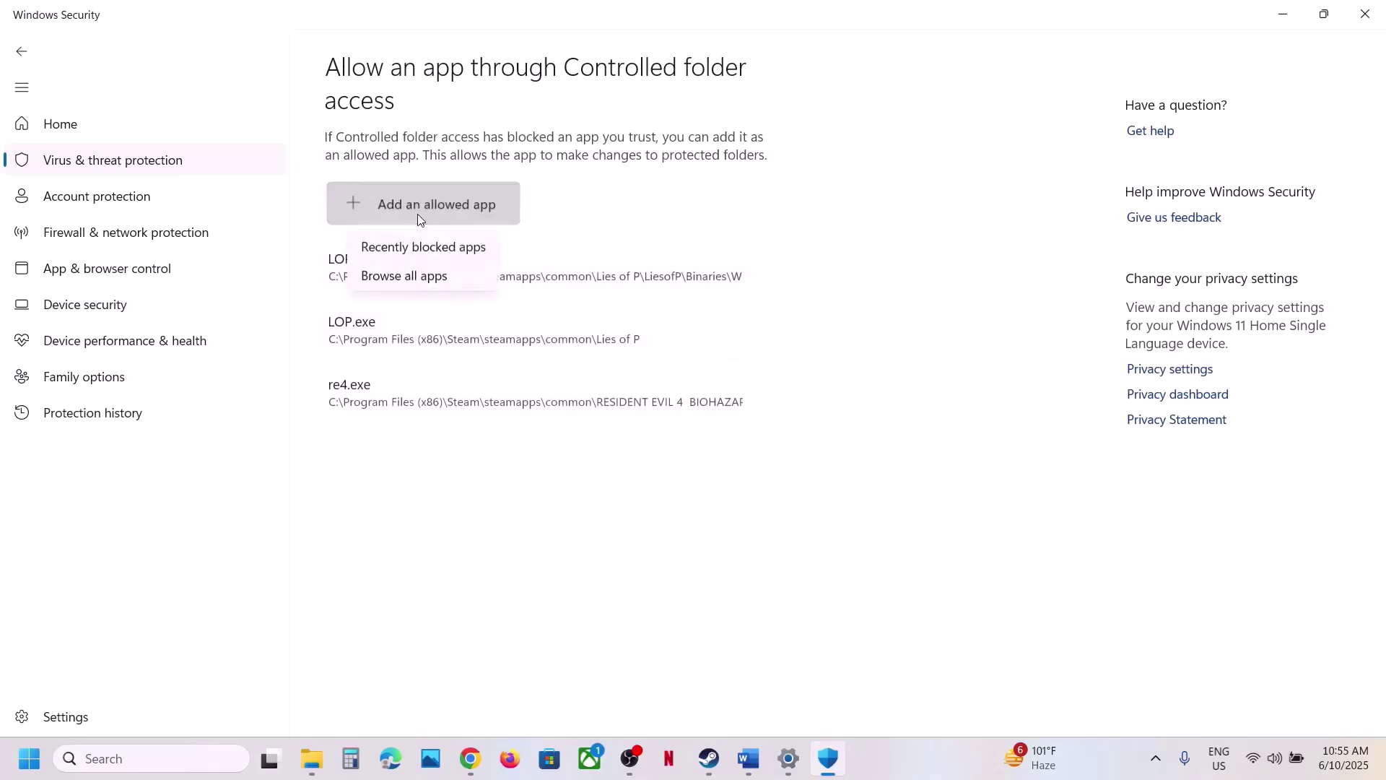
left_click(423, 278)
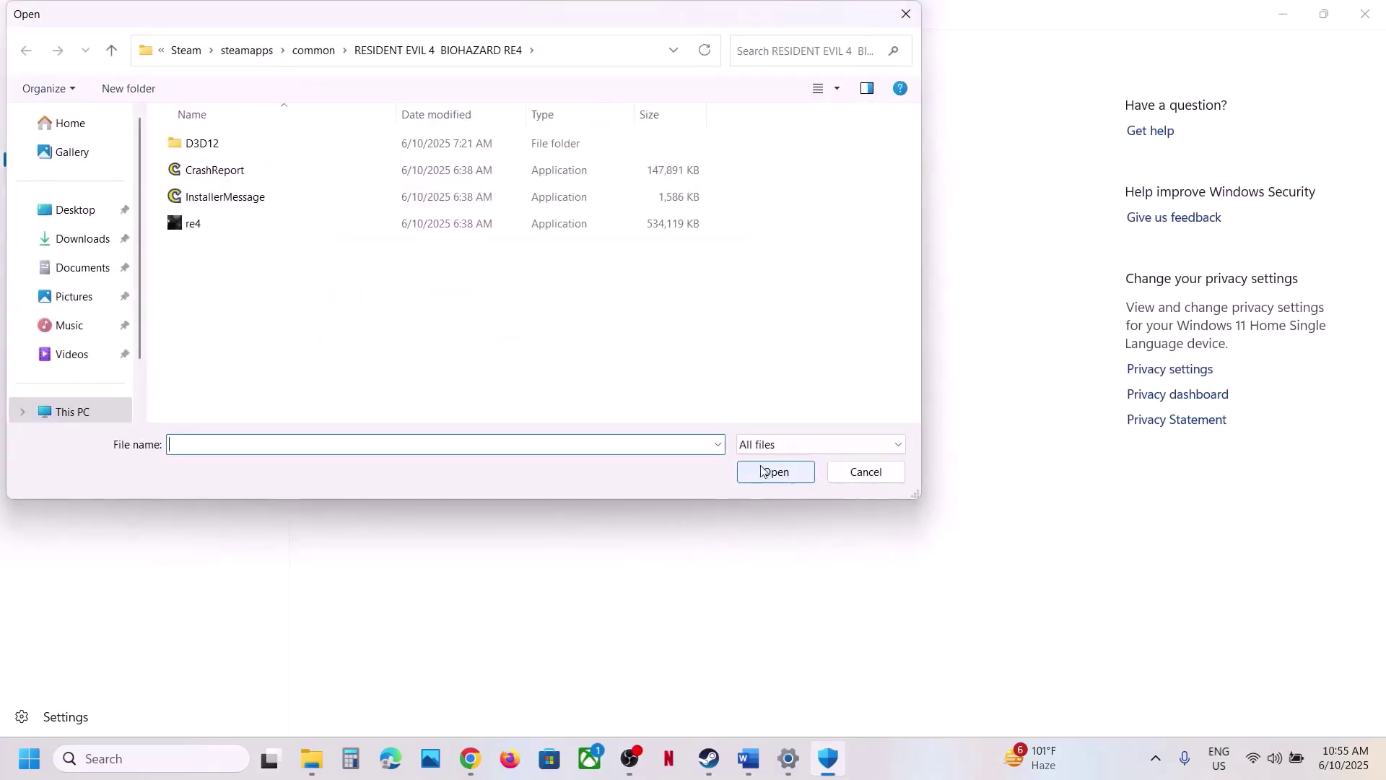
left_click(558, 51)
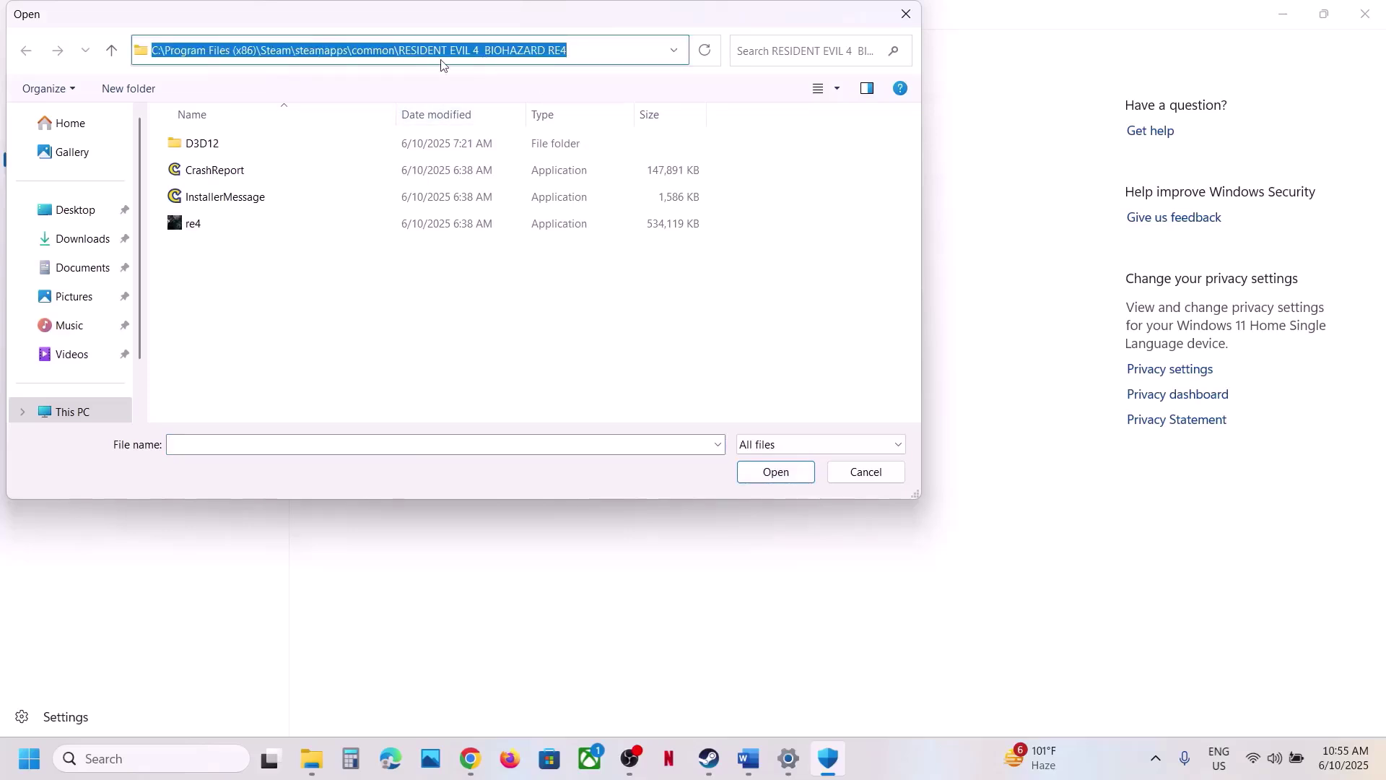
left_click(194, 225)
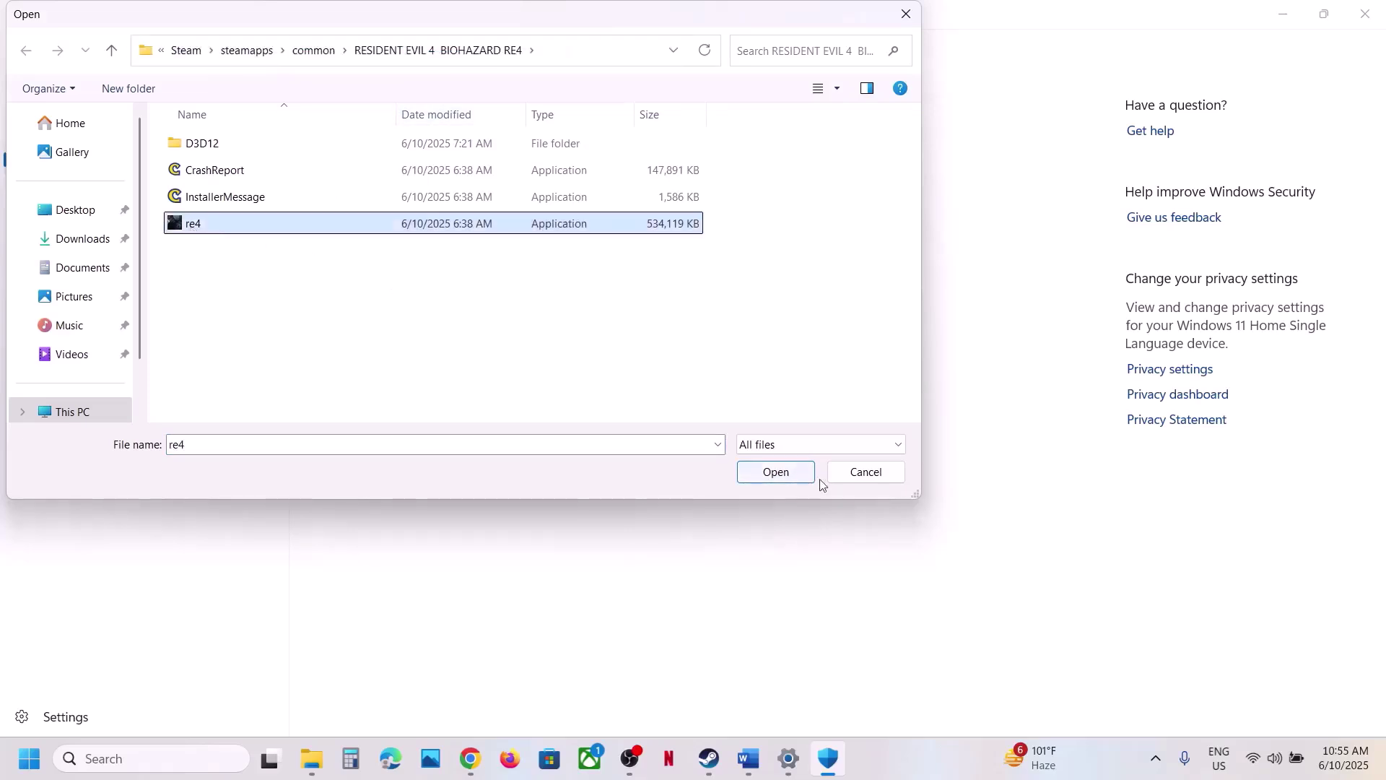
left_click(784, 474)
Step: Search Windows for "control" to launch Control Panel, and open Windows Defender Firewall under System and Security
left_click(126, 767)
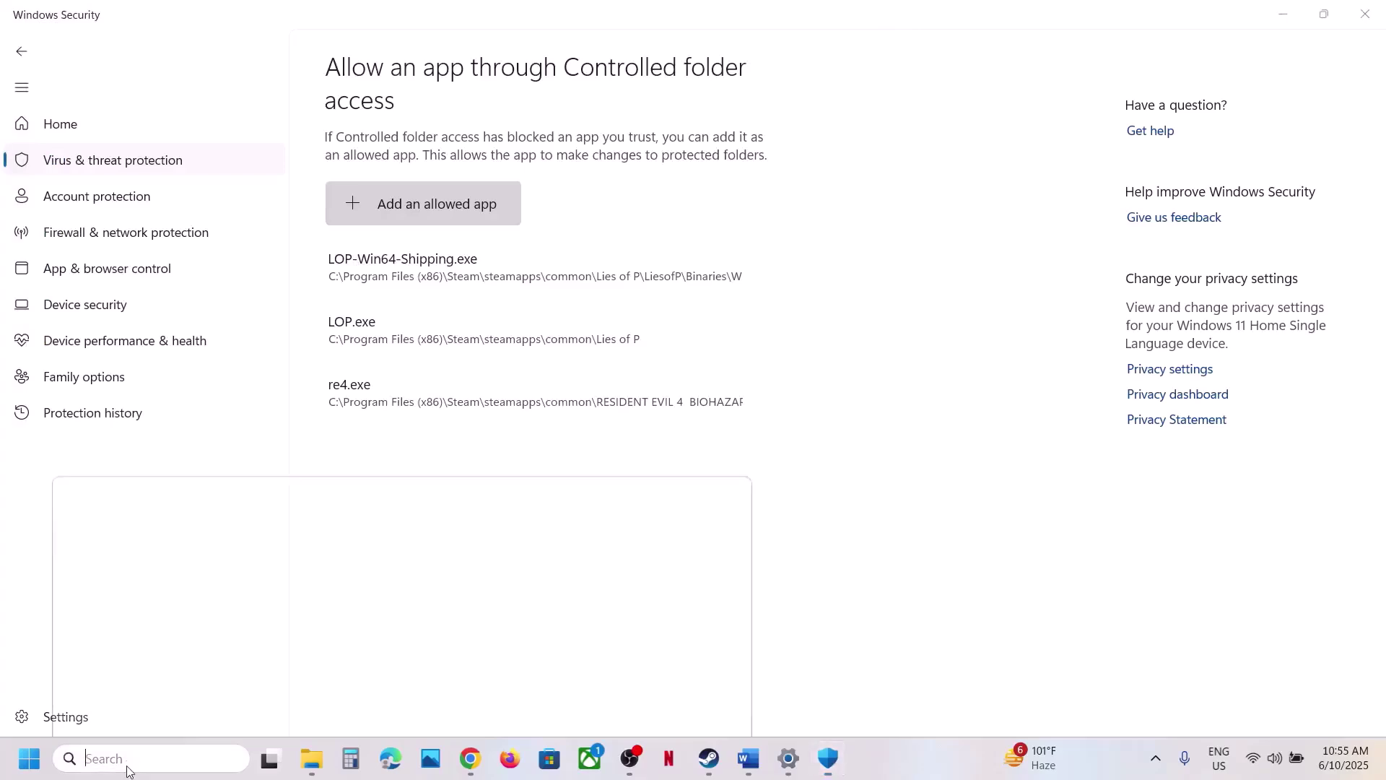
type("v")
key("BackSpace")
type("c")
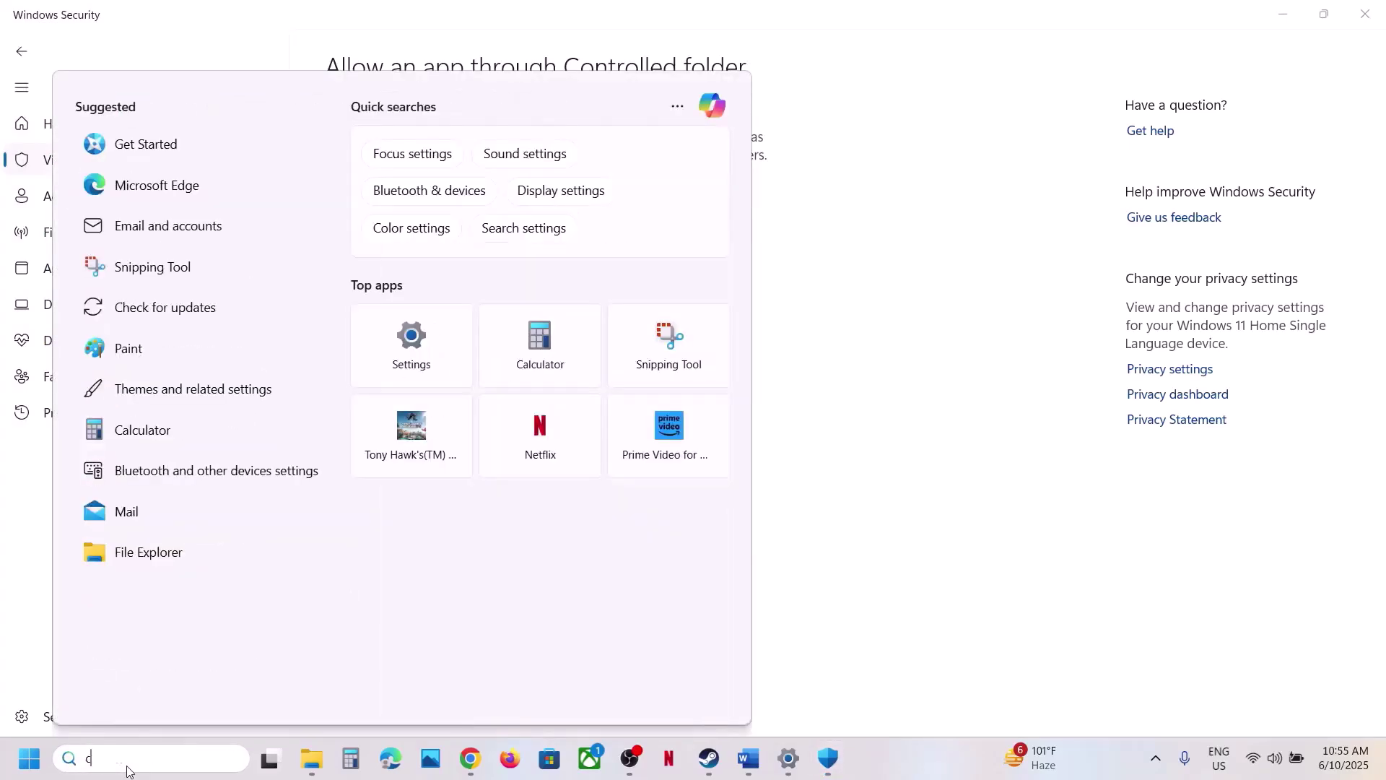
type("ontrol")
key("Return")
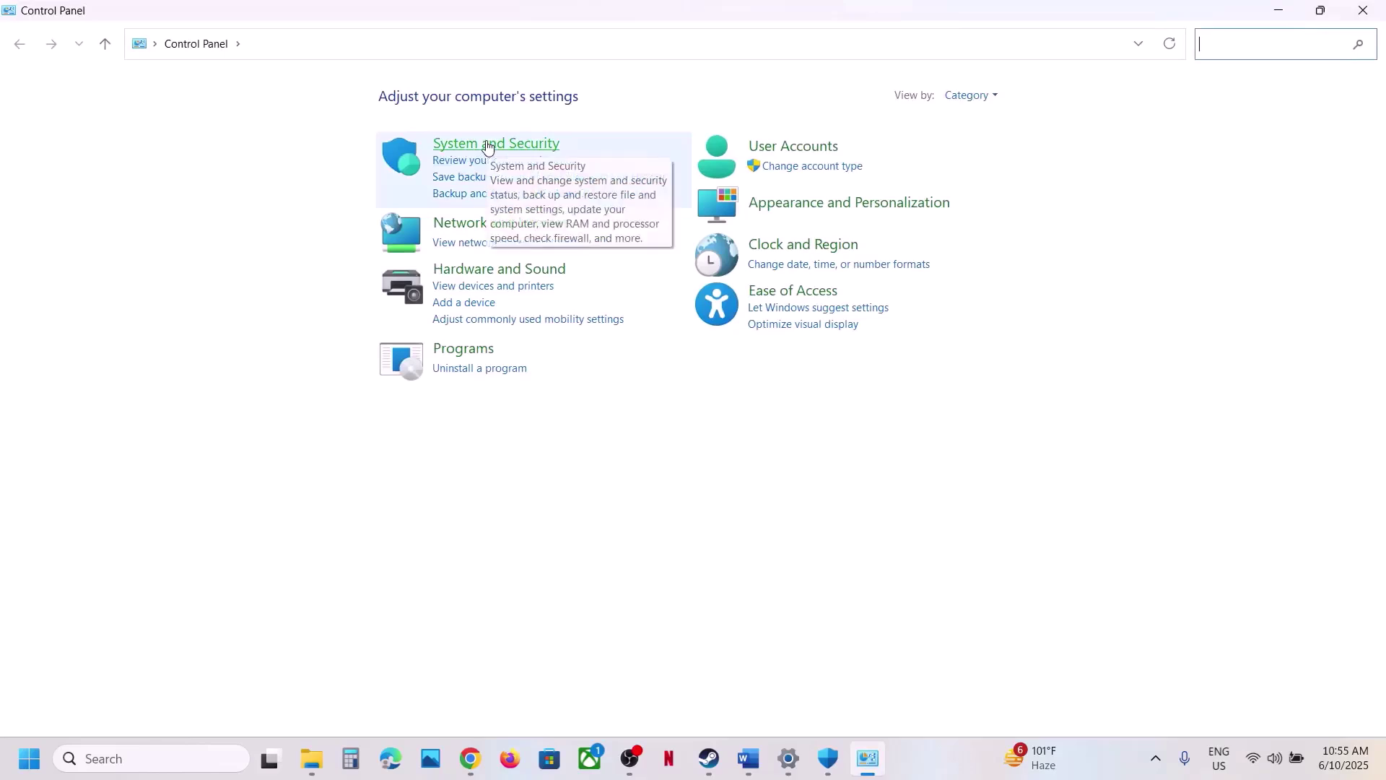
left_click(480, 148)
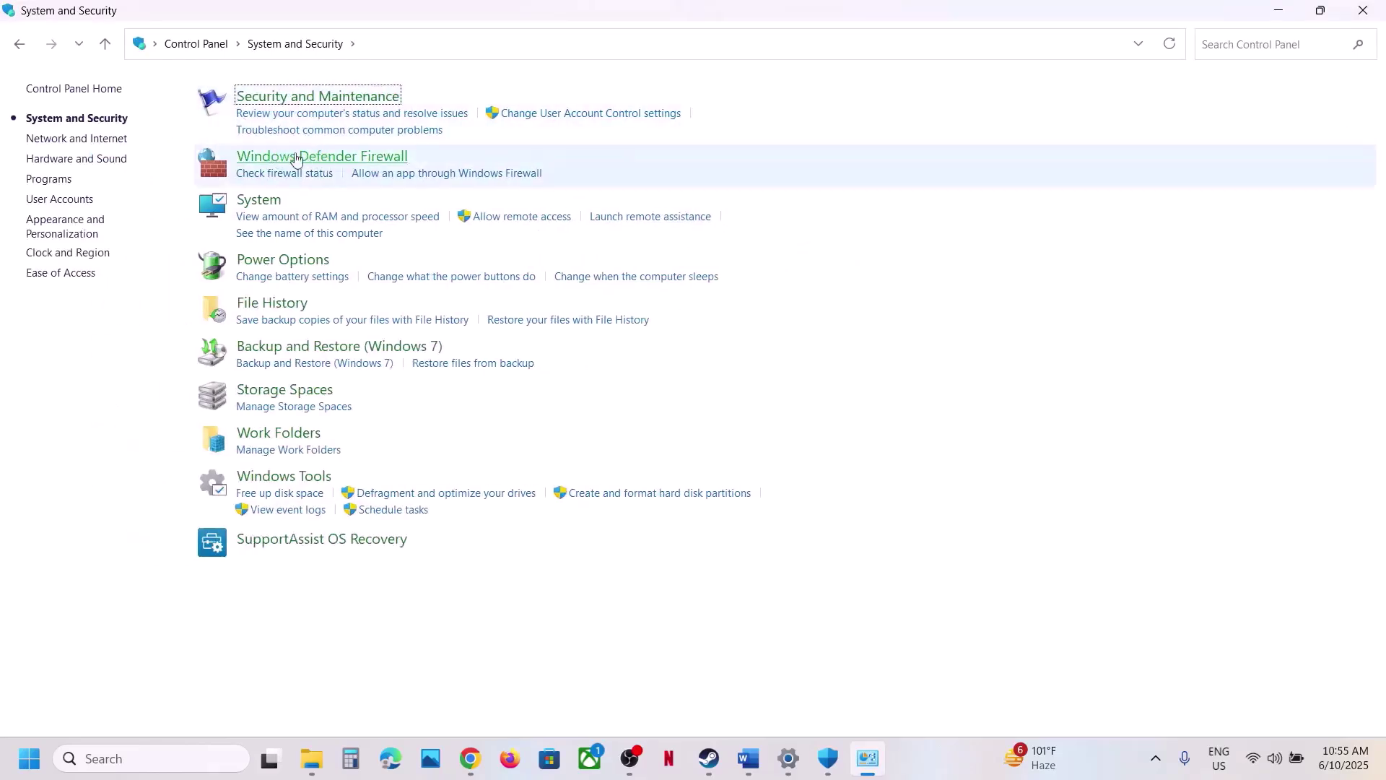
left_click(319, 157)
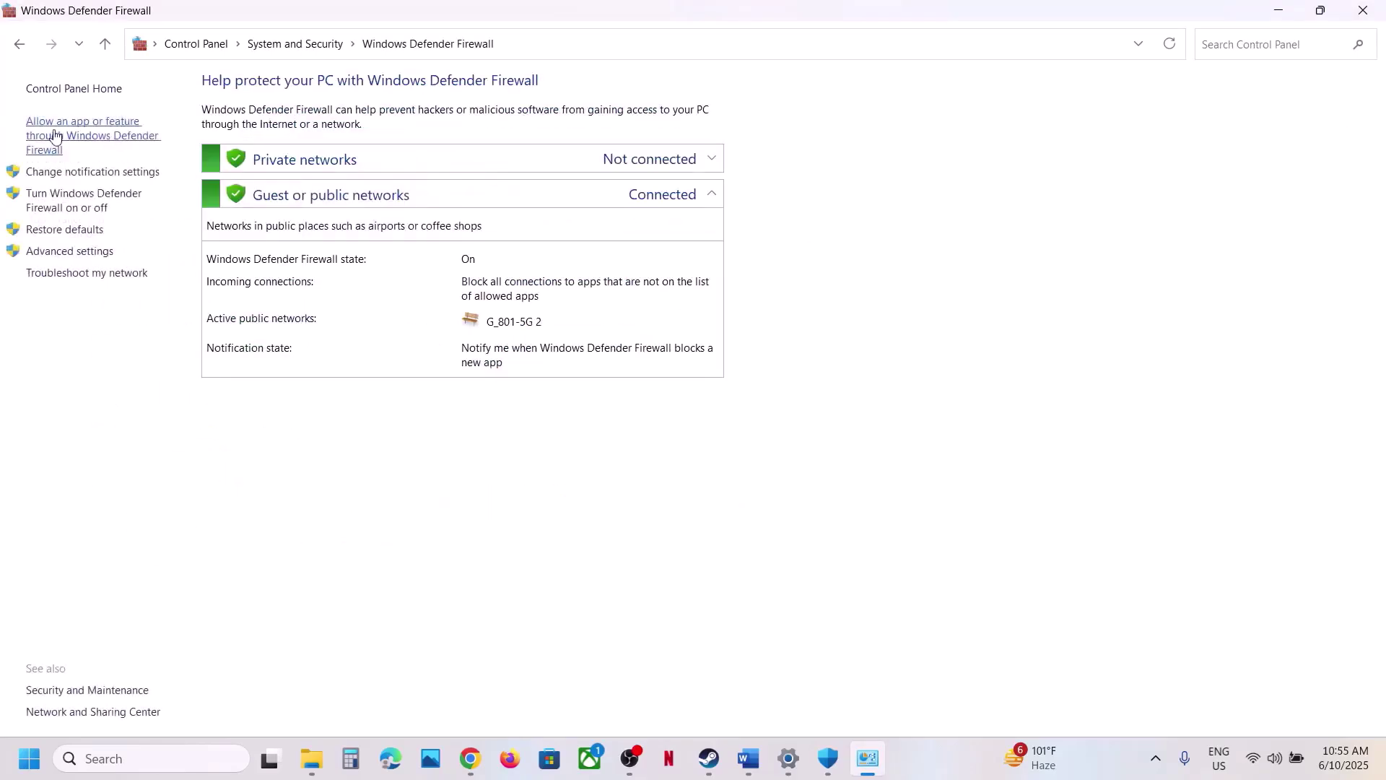
Step: Try to add the re4 application from the RESIDENT EVIL 4 BIOHAZARD RE4 folder to the apps allowed through Windows Defender Firewall
left_click(87, 137)
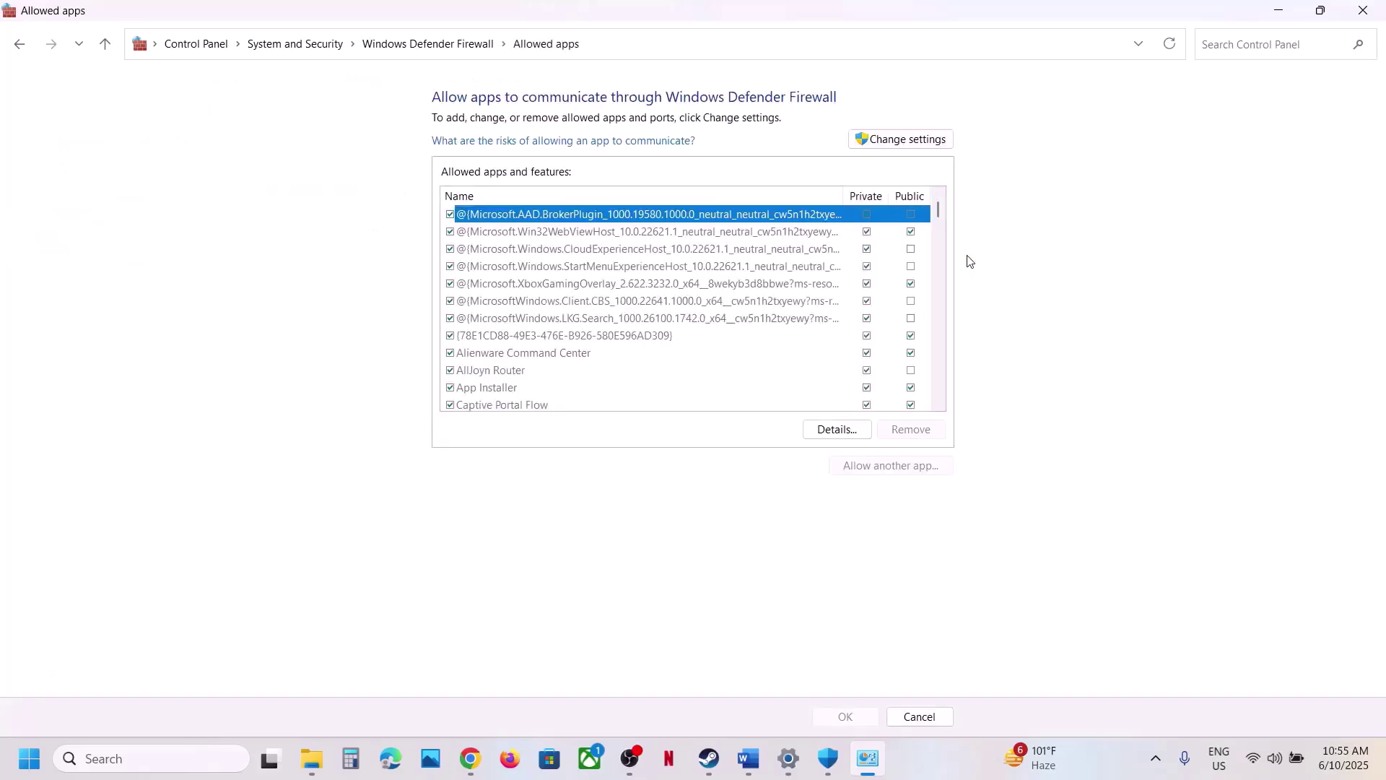
left_click(906, 142)
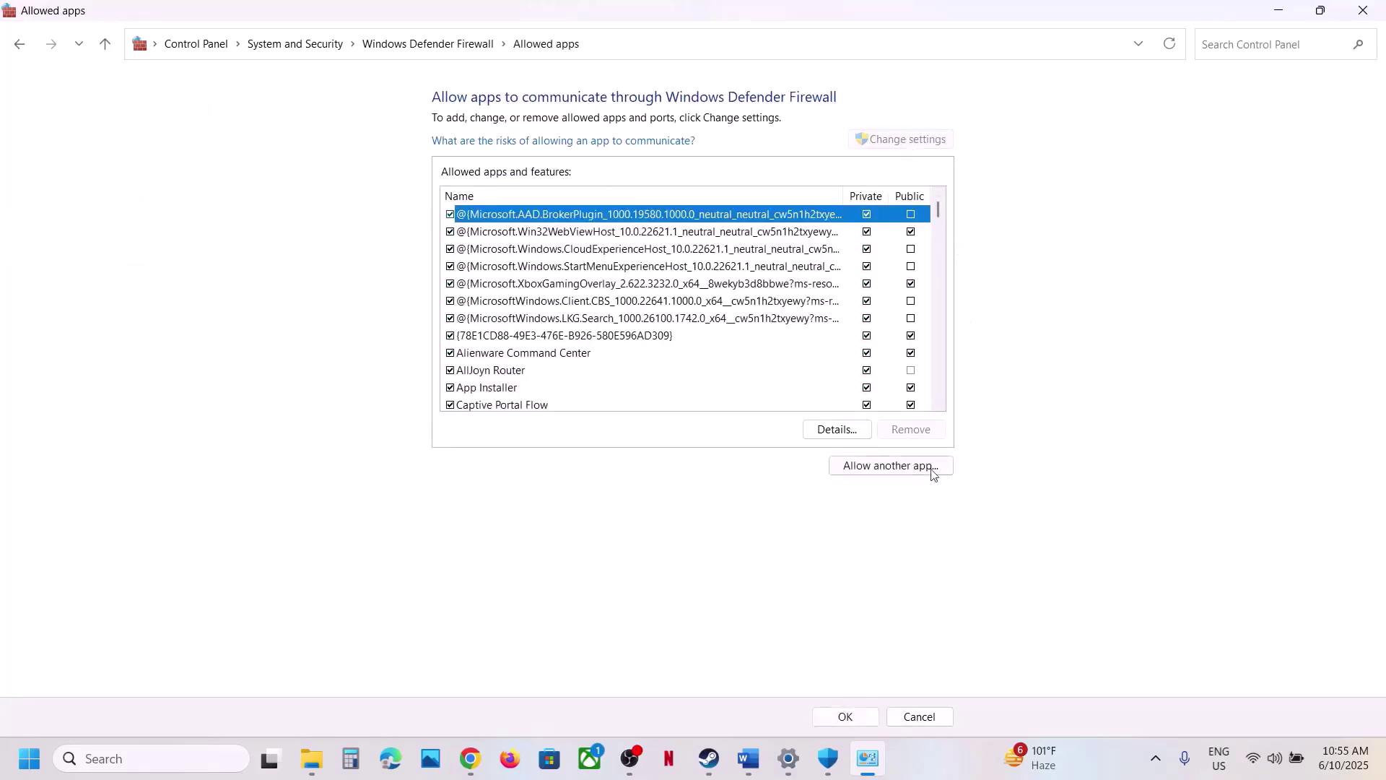
left_click(893, 469)
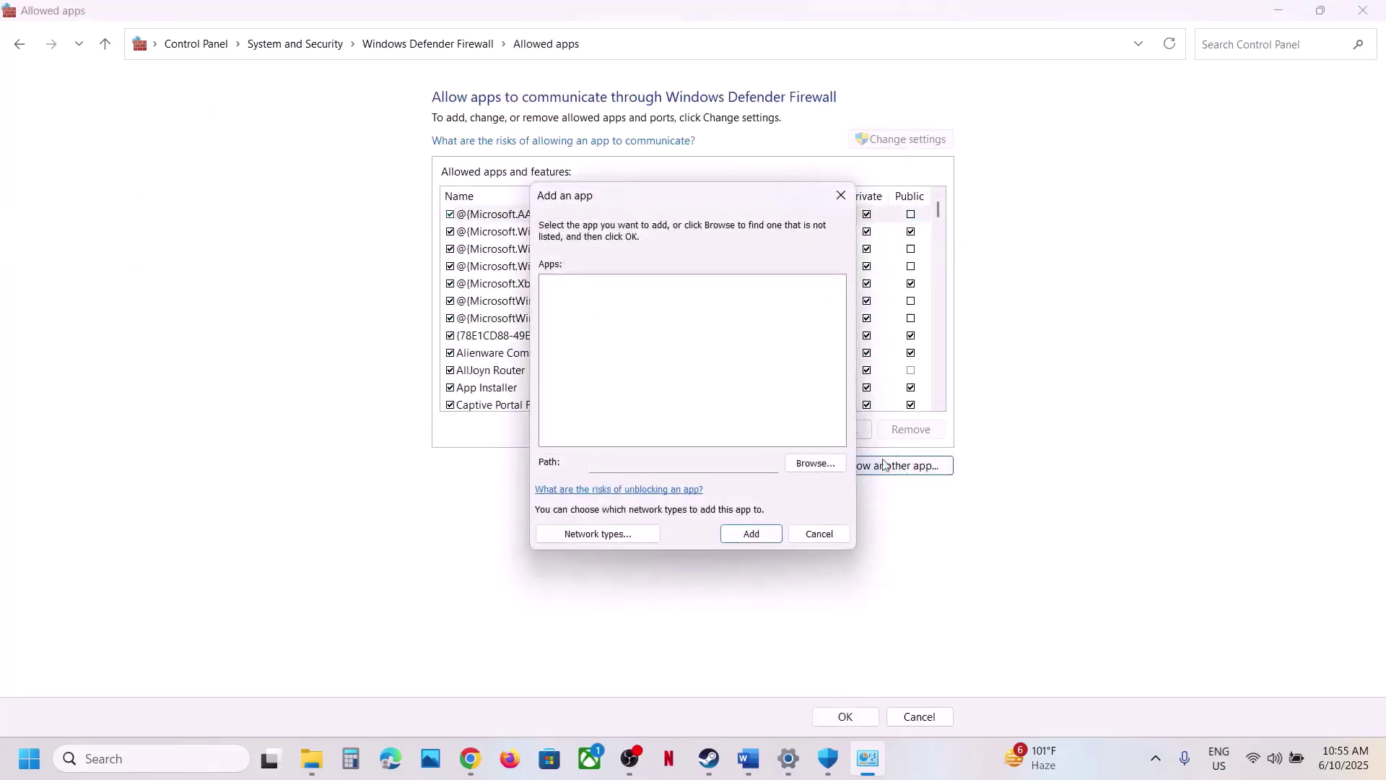
left_click(831, 460)
left_click(722, 434)
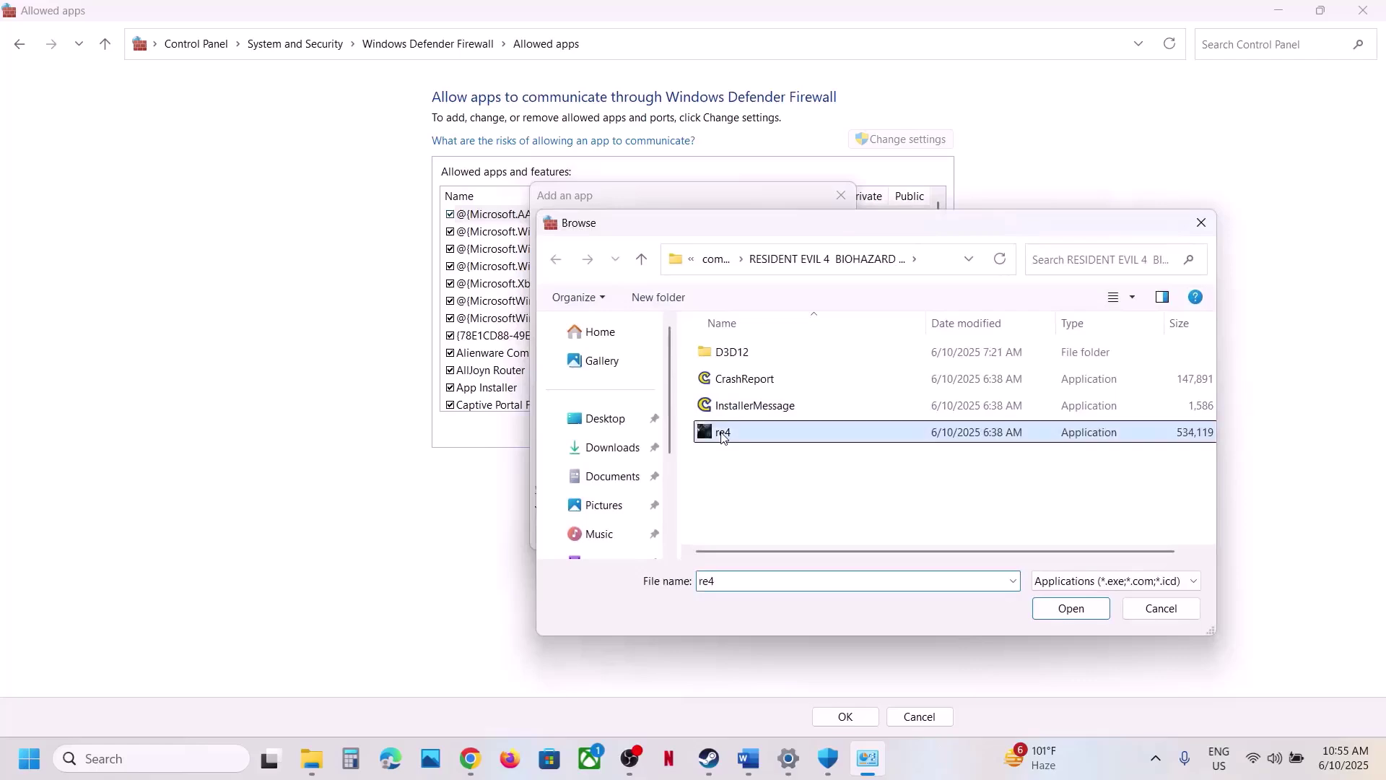
left_click(1070, 609)
left_click(752, 533)
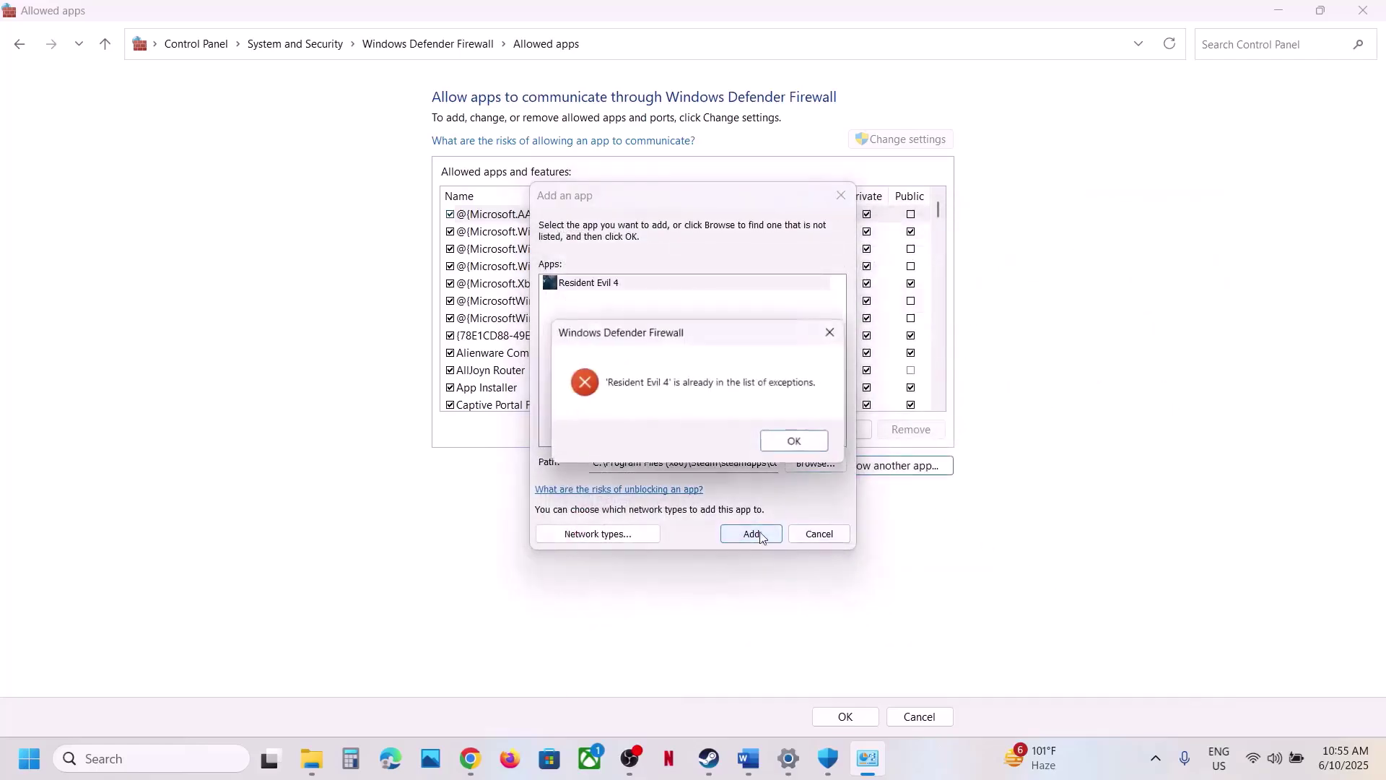
left_click(779, 445)
left_click(841, 195)
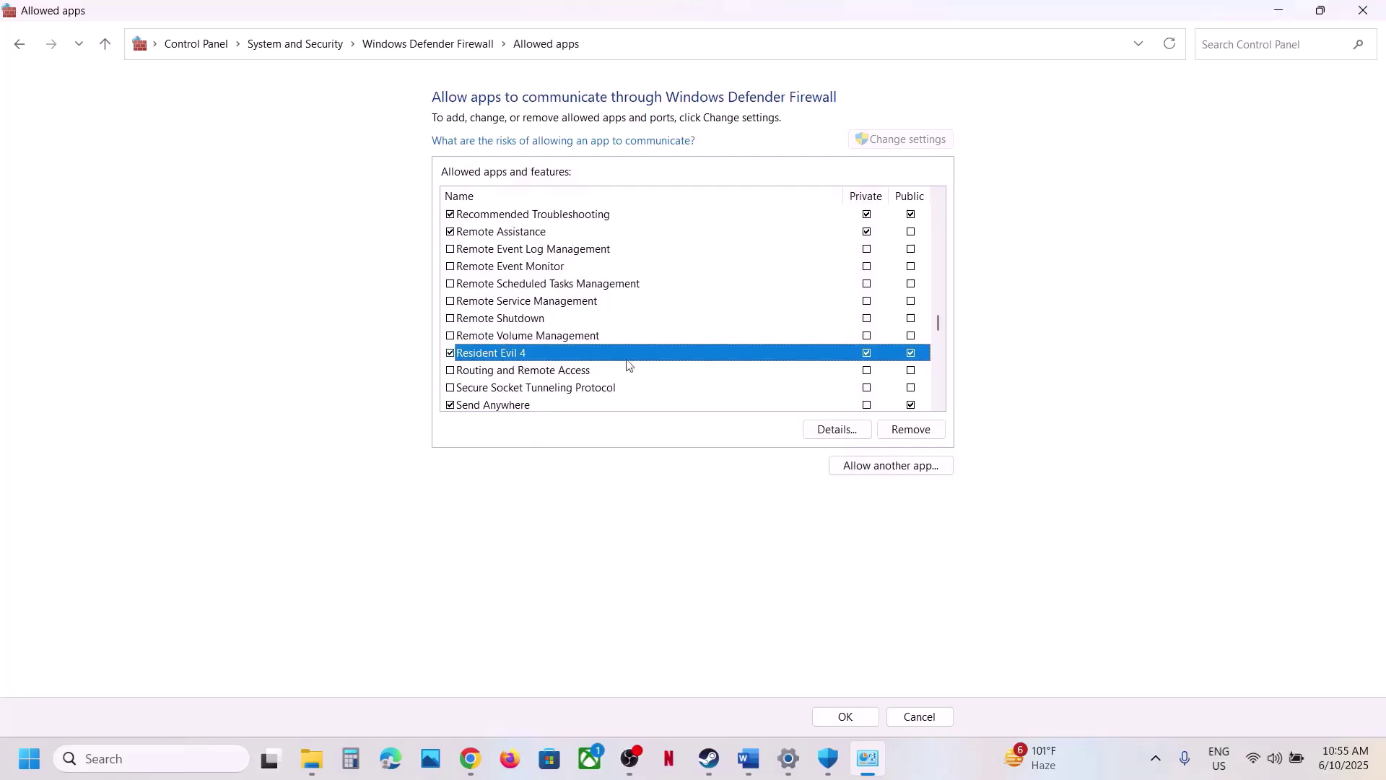
Step: Close the firewall's Allowed apps window, Windows Security and Settings
left_click(1369, 16)
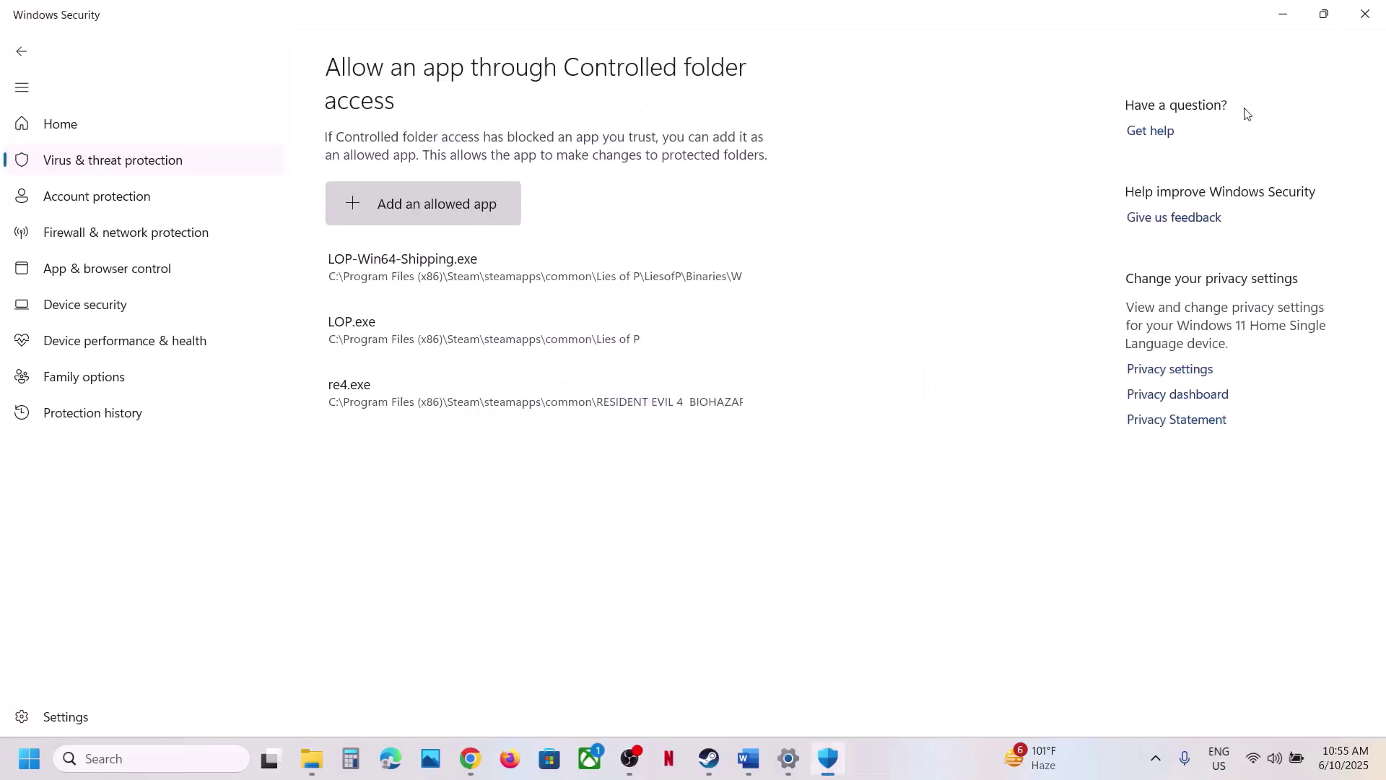
left_click(1367, 10)
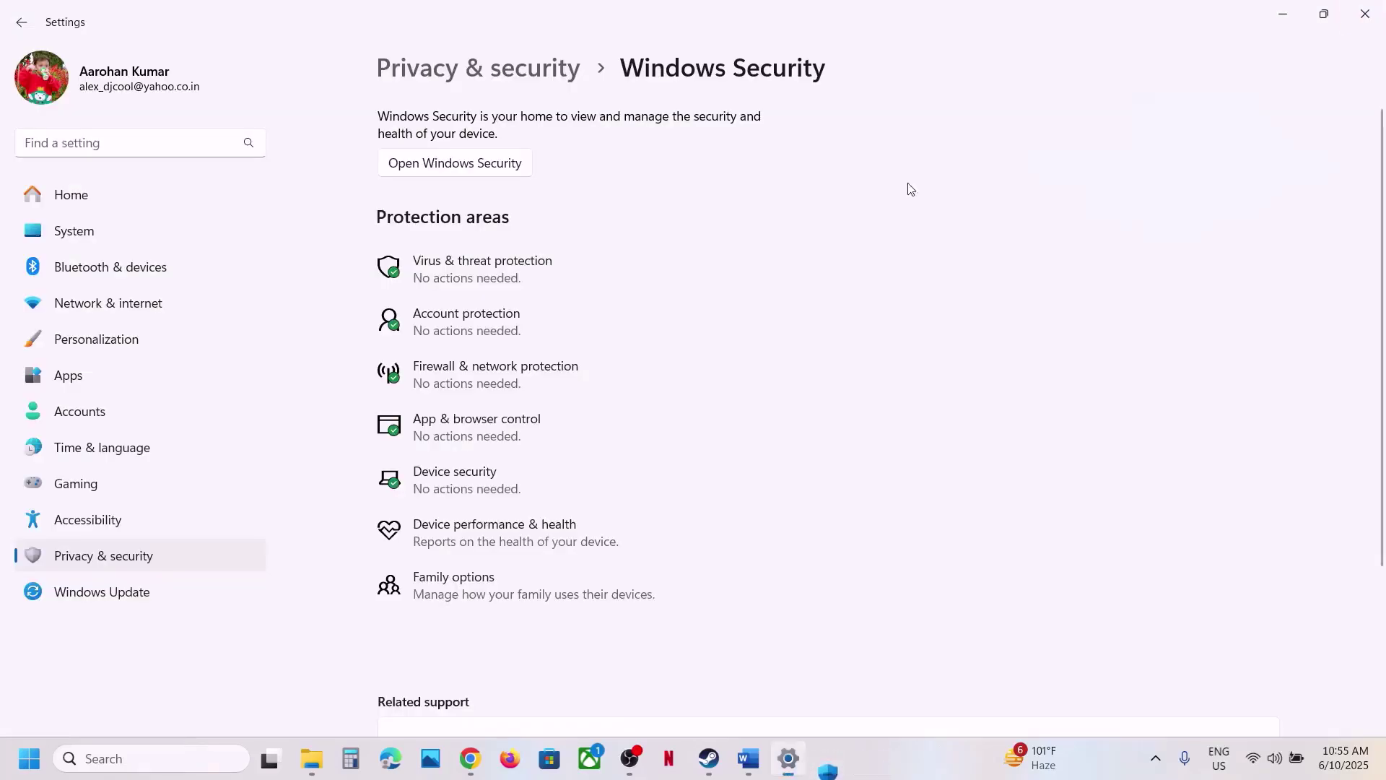
left_click(1367, 14)
Step: Read Step 12 in the Word document about a clean graphics driver installation, including the NVIDIA and AMD links
scroll(574, 426, "down", 3)
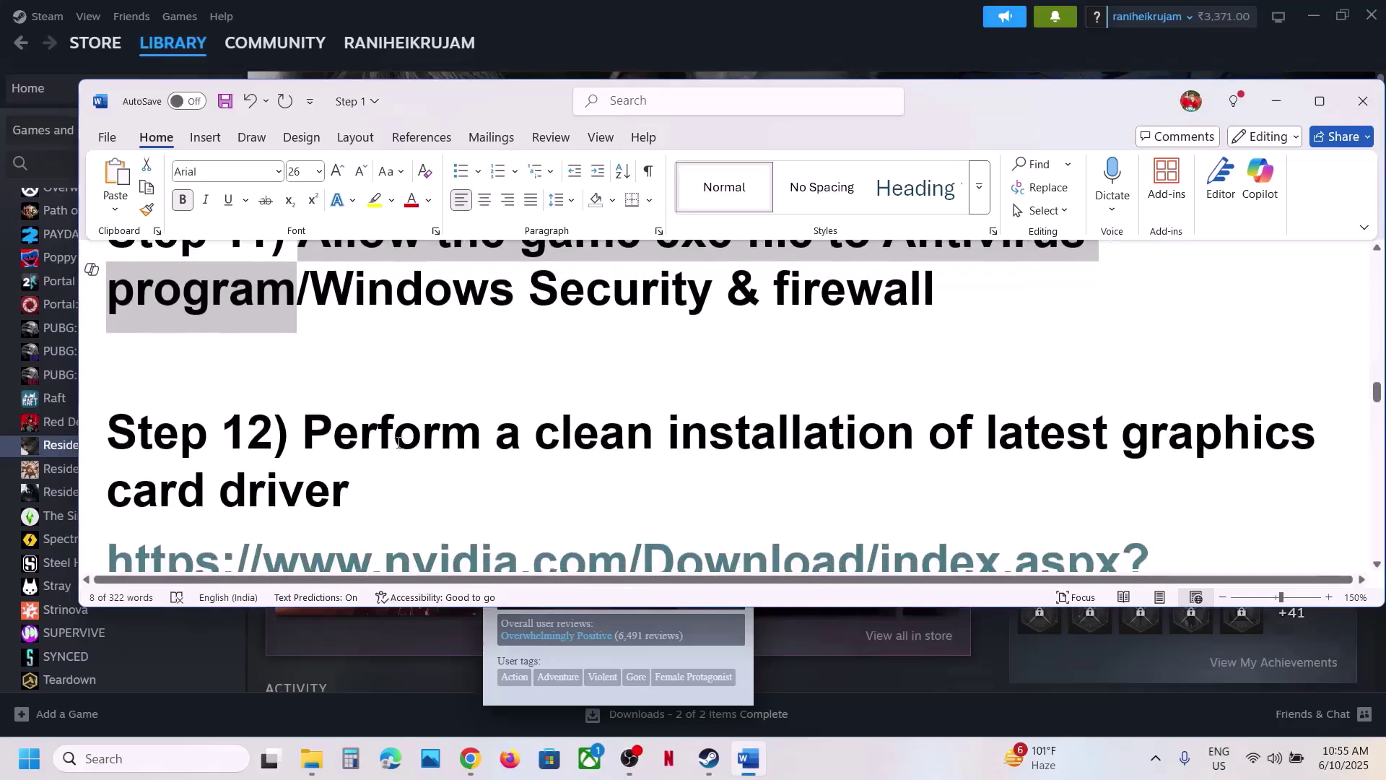
scroll(399, 442, "down", 3)
left_click_drag(313, 304, 640, 351)
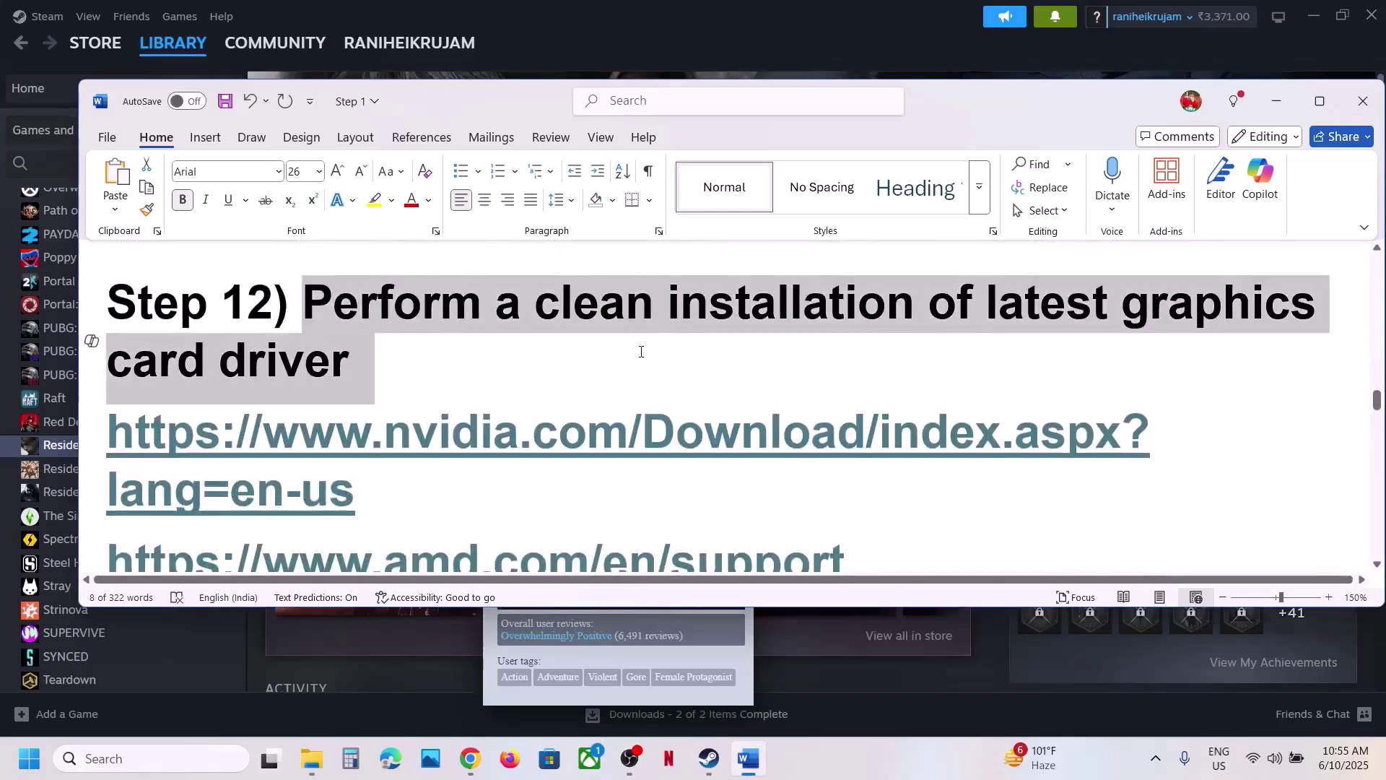
scroll(640, 352, "down", 1)
triple_click(127, 365)
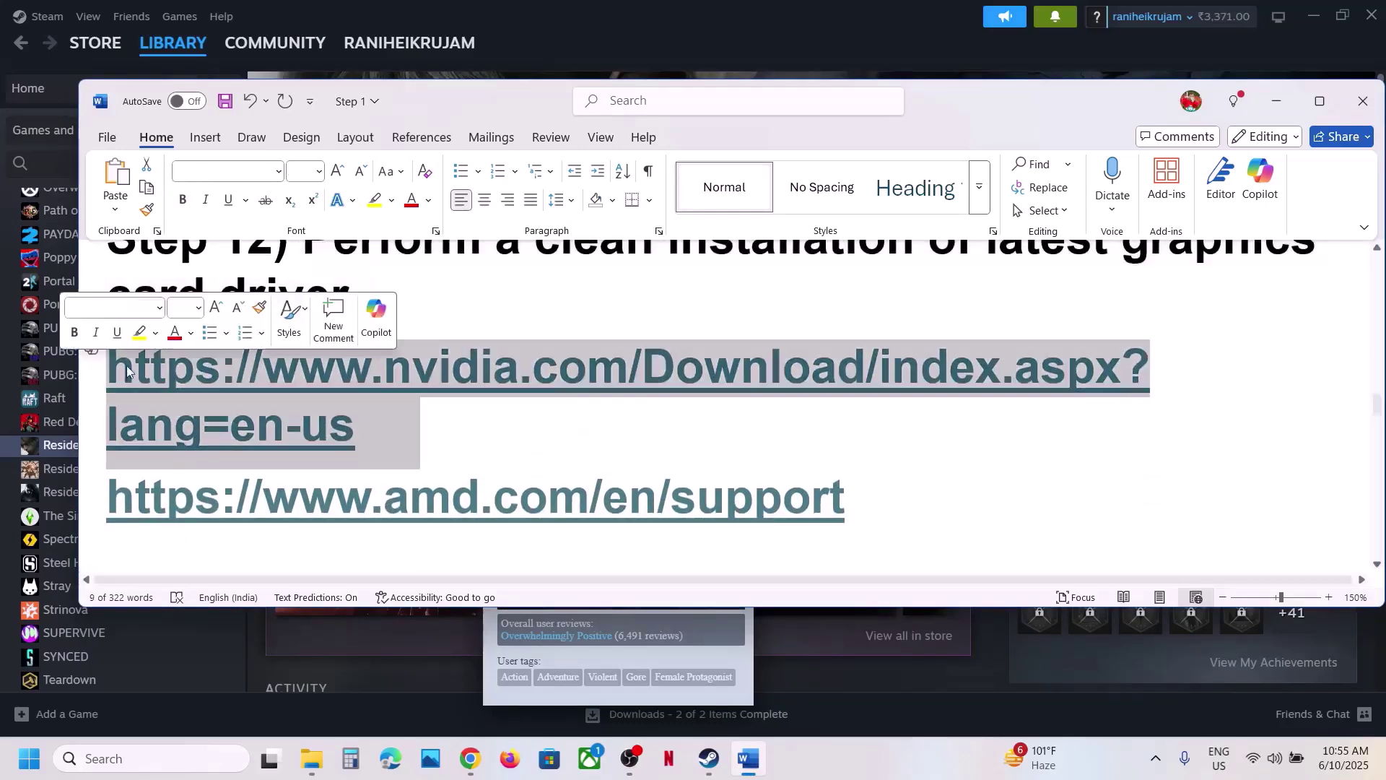
triple_click(917, 489)
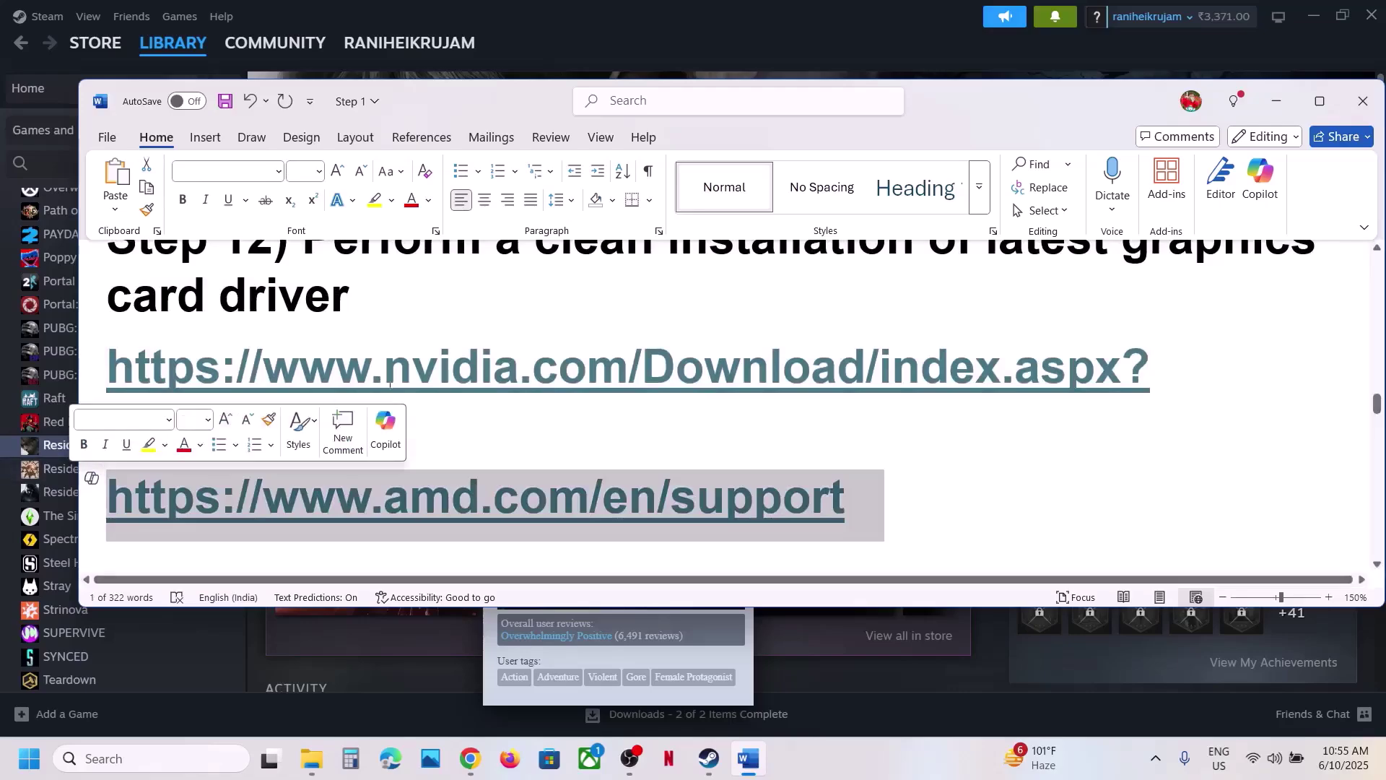
left_click(722, 432)
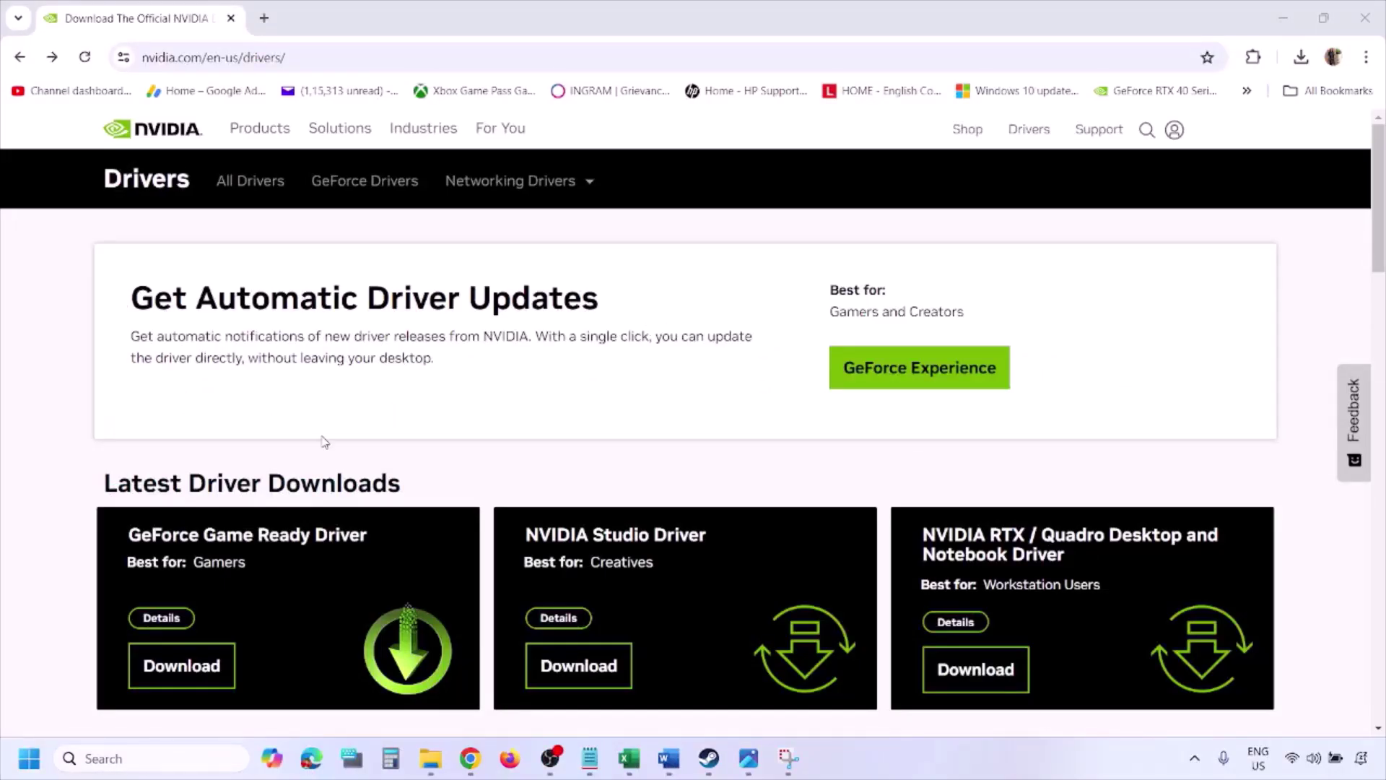
Step: Search NVIDIA's manual driver finder for the GeForce RTX 3050 Laptop GPU on Windows 11 in English (US)
scroll(323, 441, "down", 10)
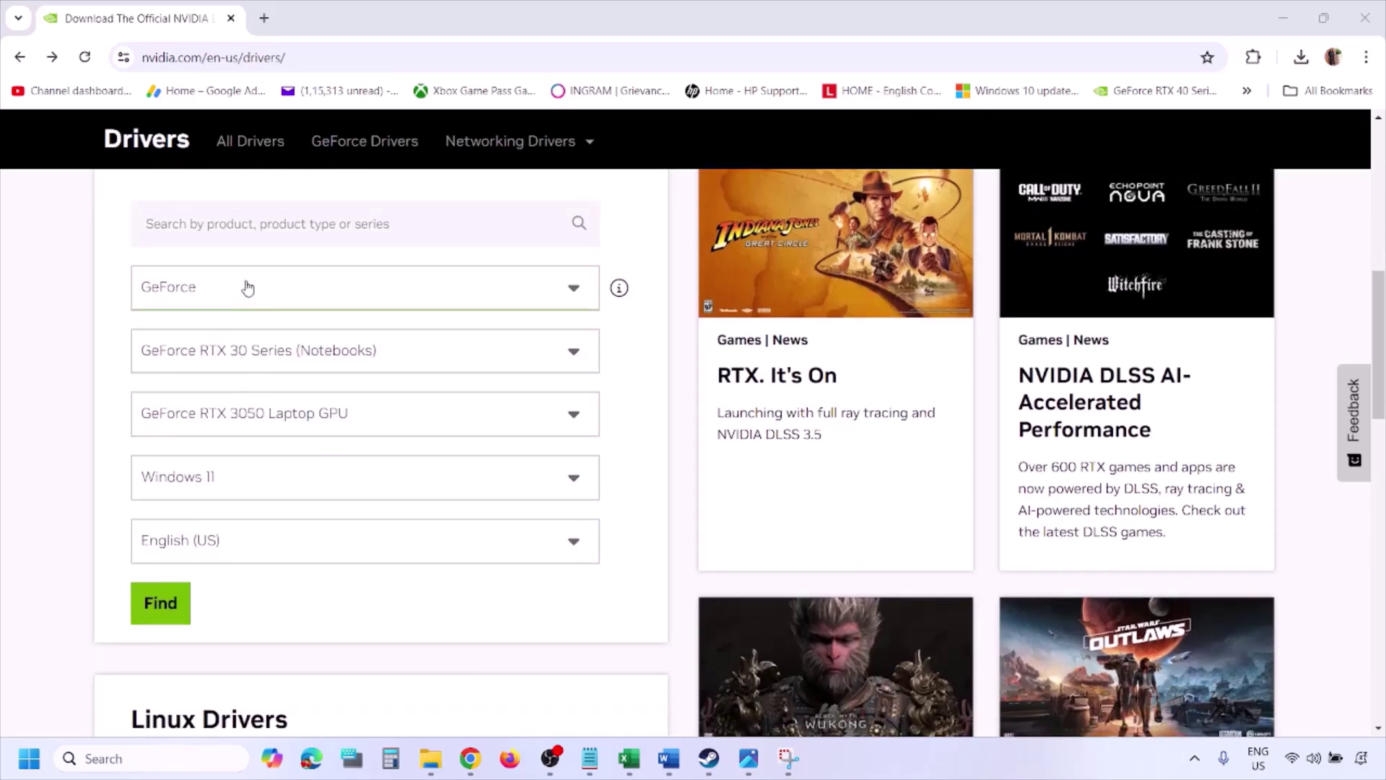
left_click(229, 482)
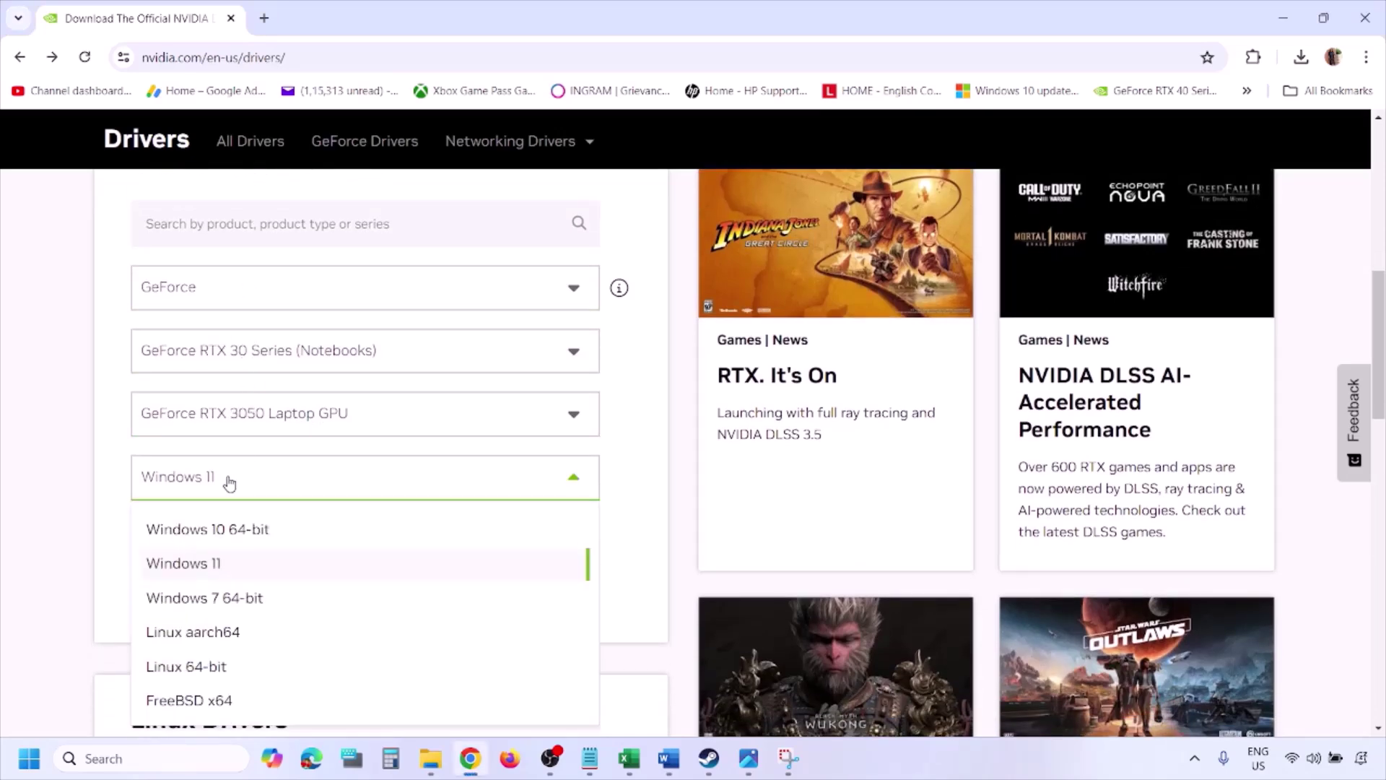
left_click(205, 567)
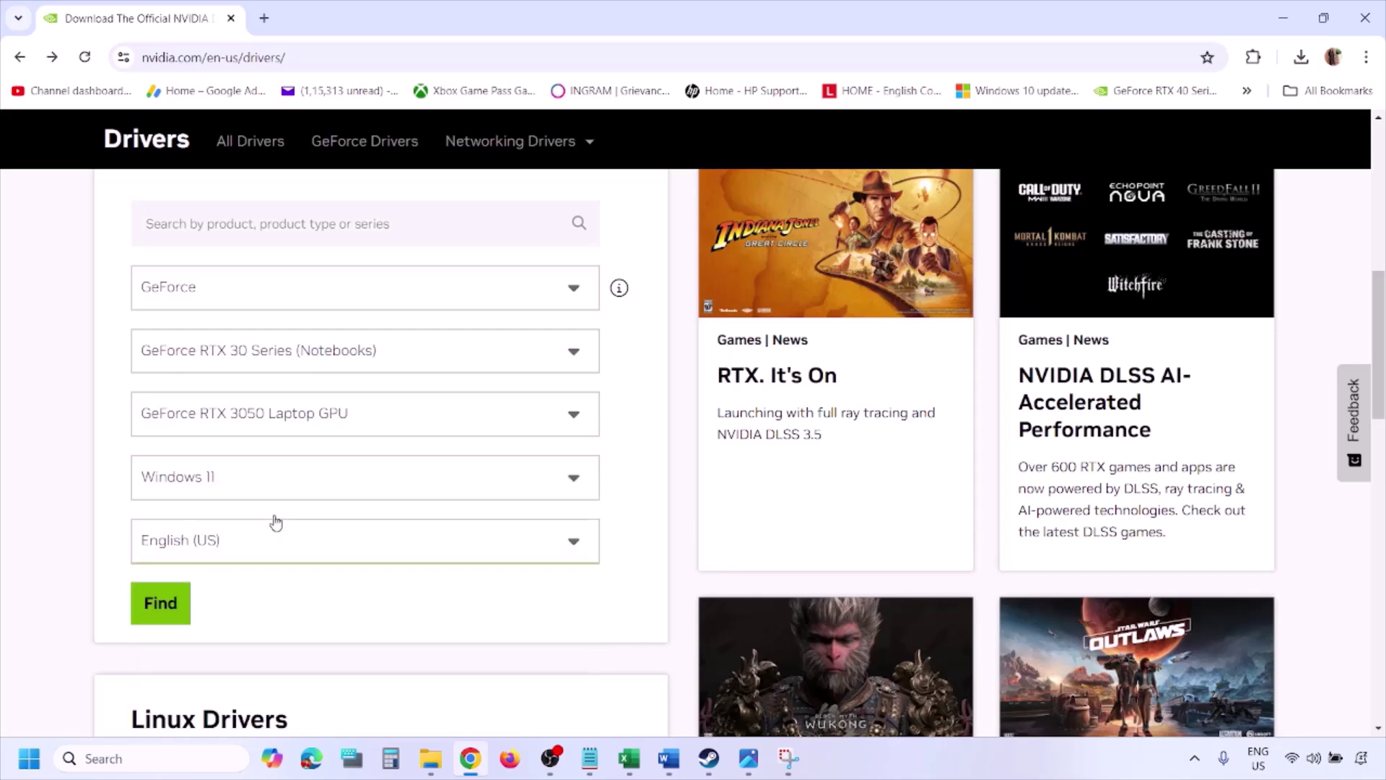
left_click(161, 603)
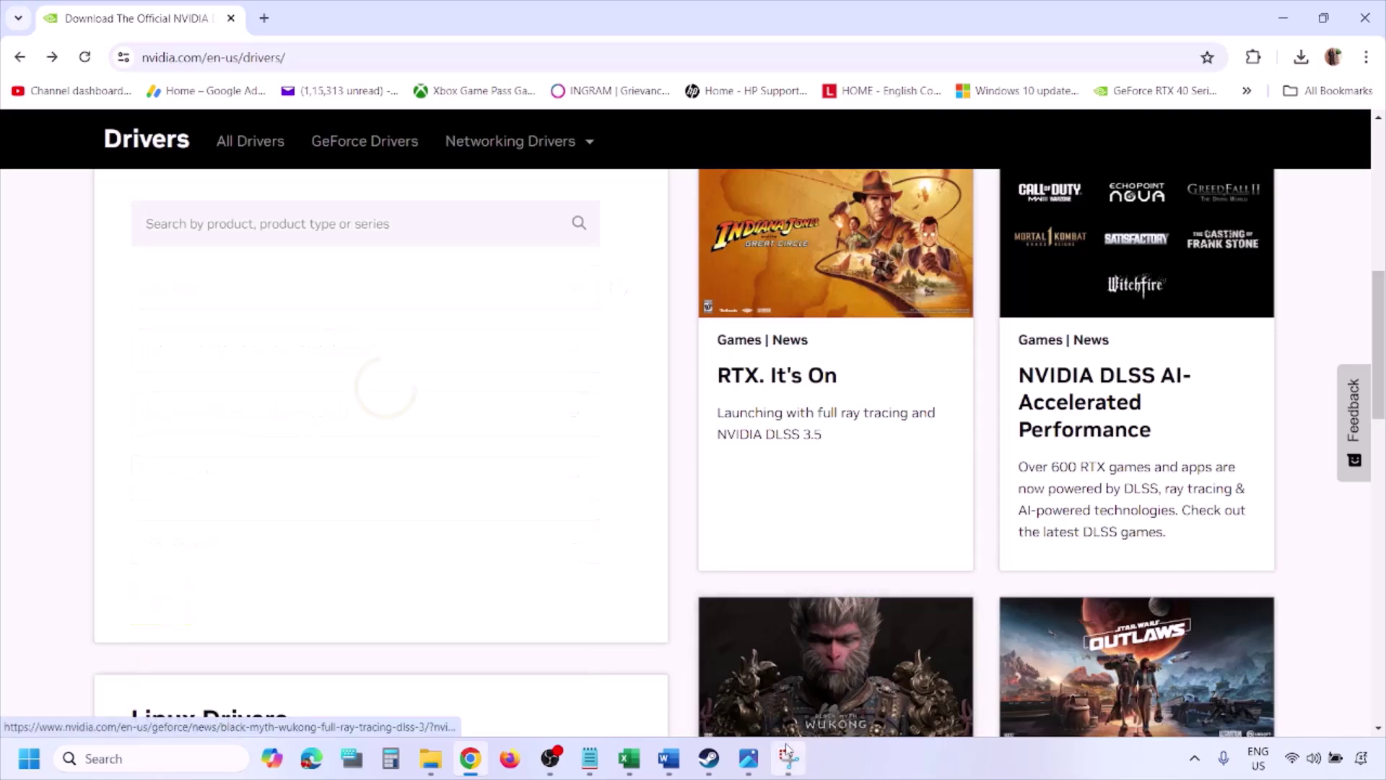
Step: Review the images 1.png to 5.png, from the Game Ready Driver download to the installer's clean installation option
left_click(750, 760)
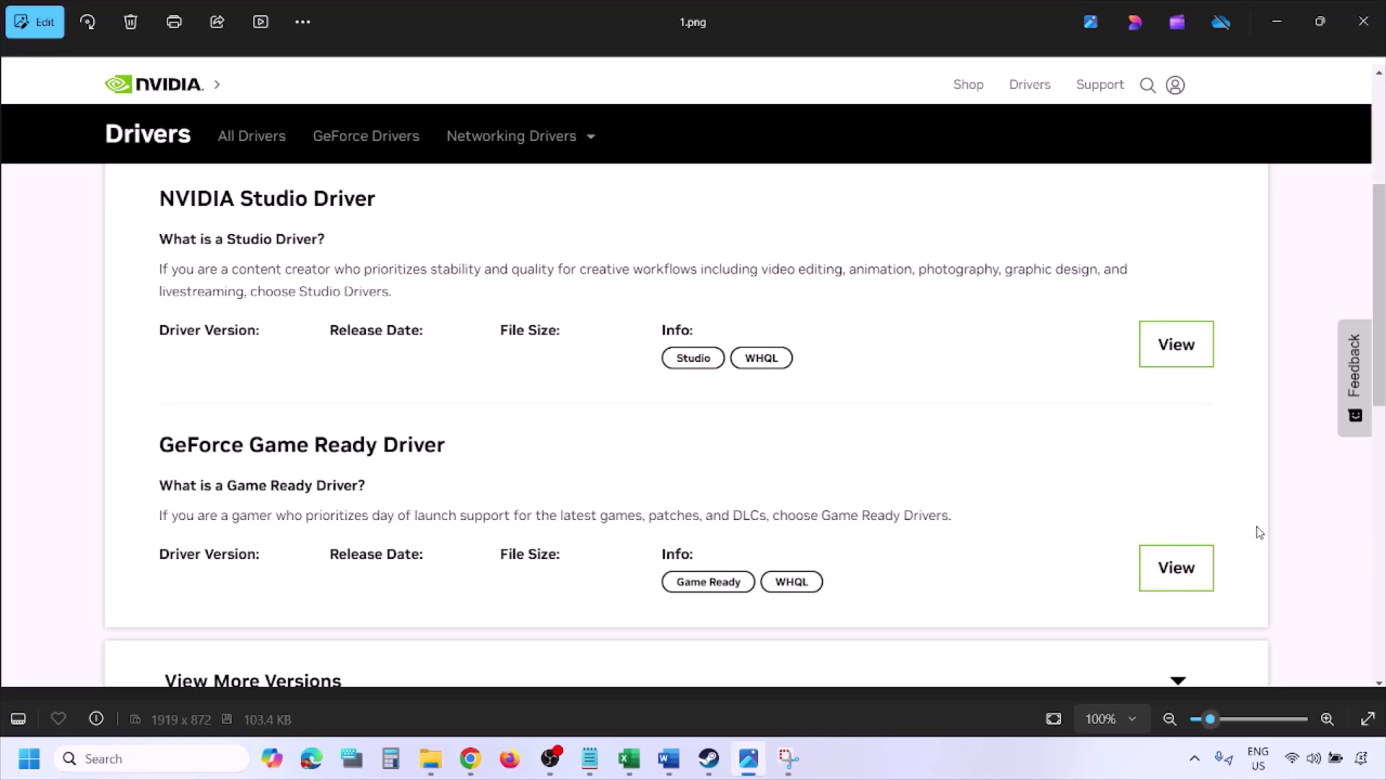
key("Right")
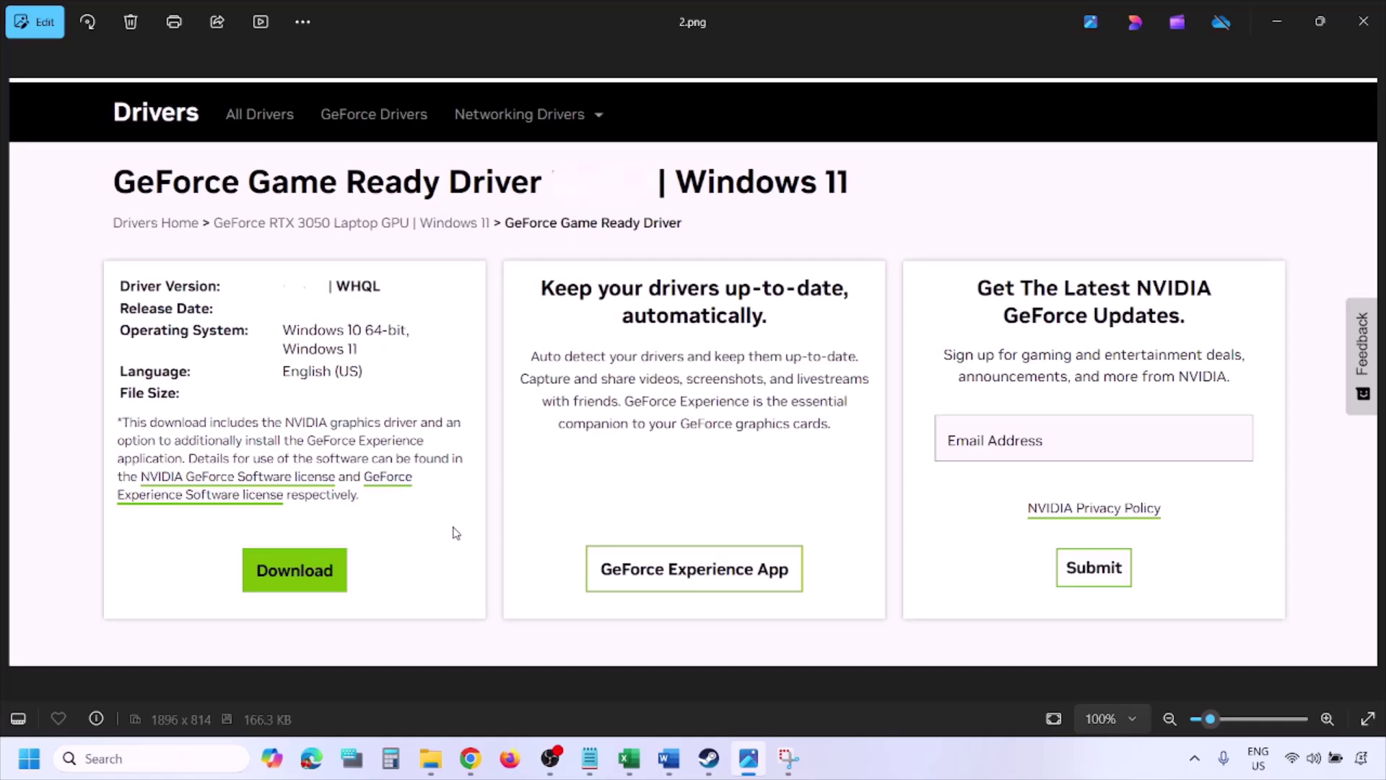
key("Right")
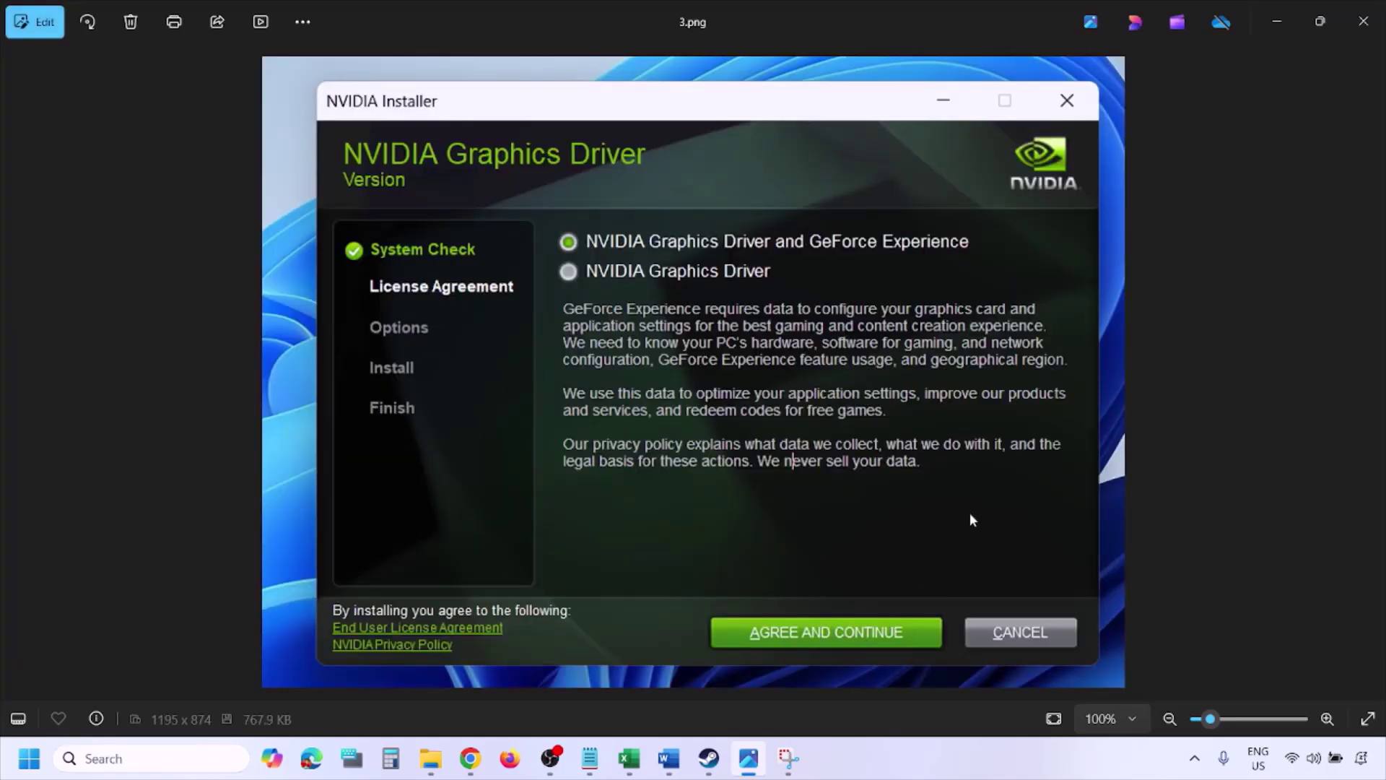
key("Right")
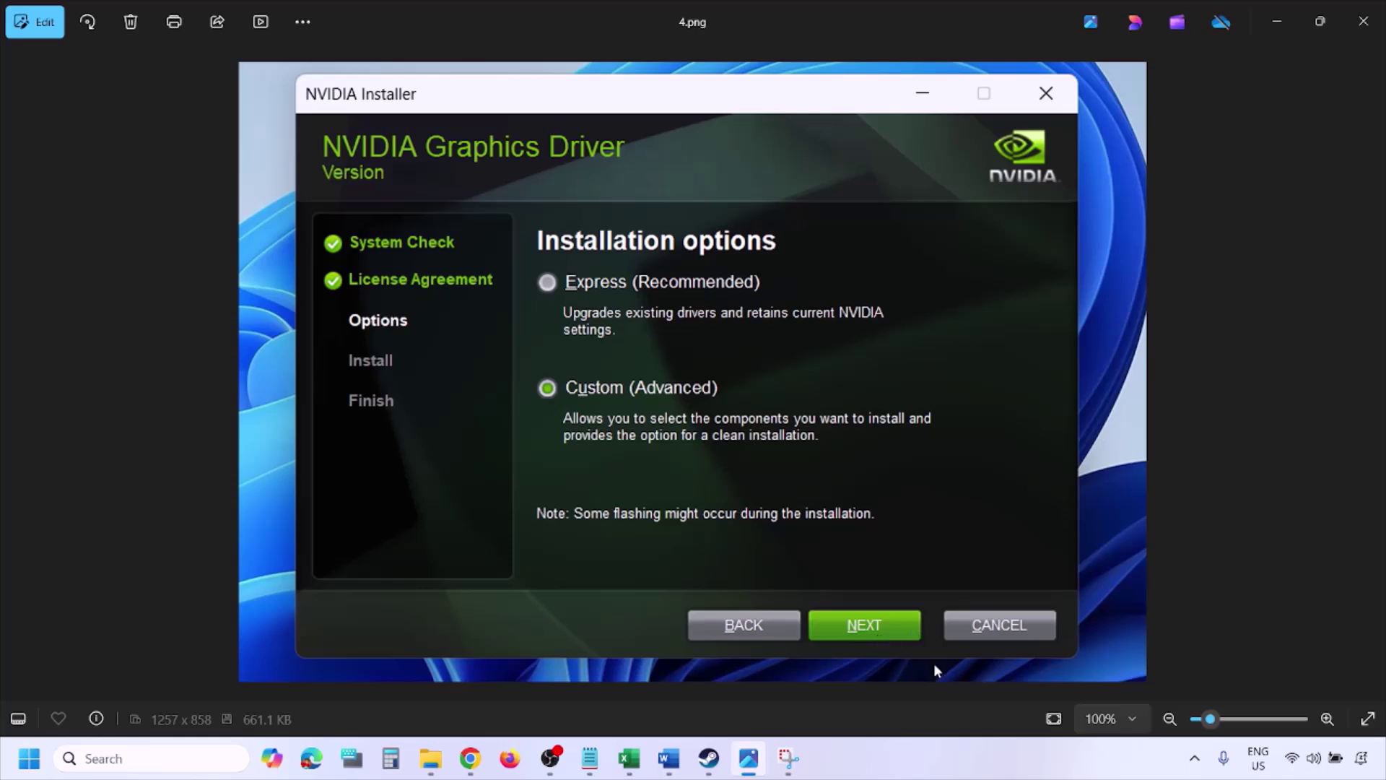
key("Right")
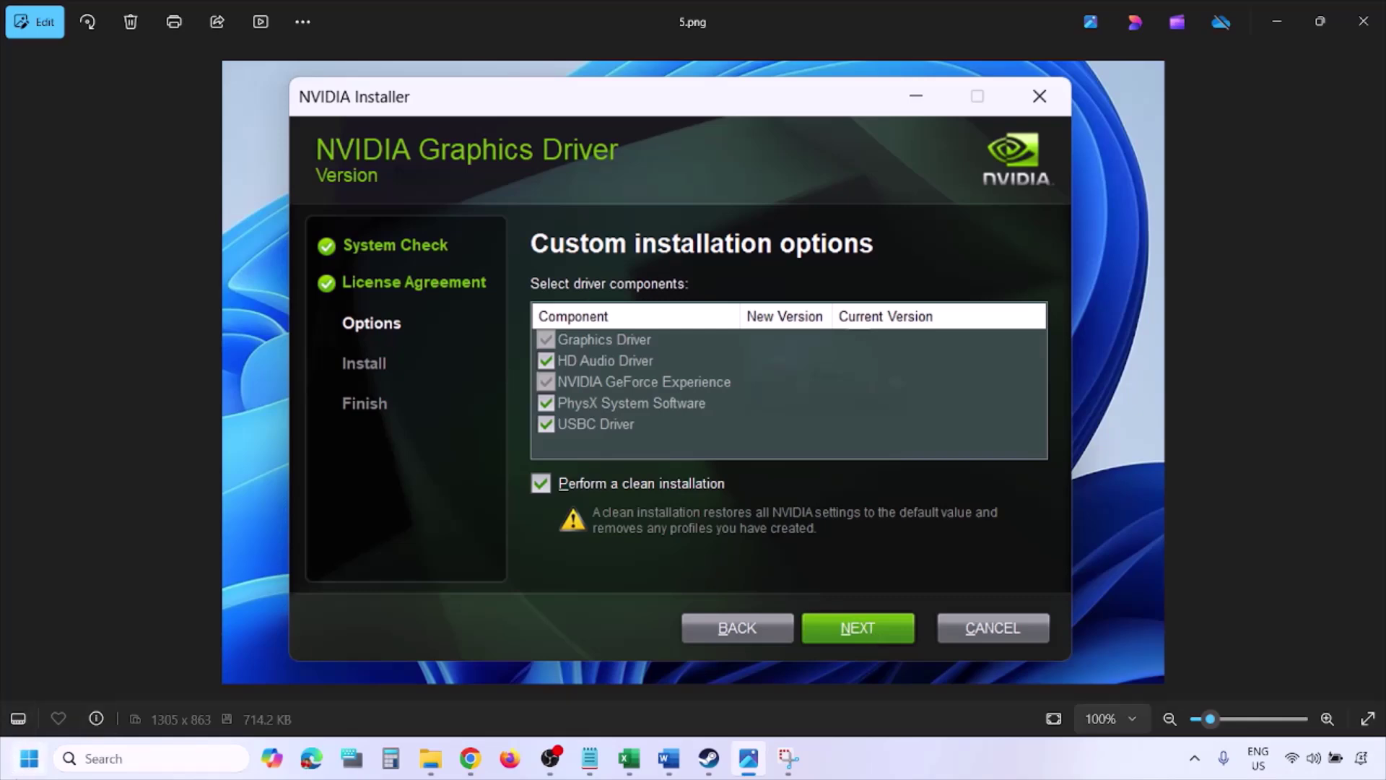
Step: Show the Windows power options that include Restart
left_click(29, 758)
left_click(524, 697)
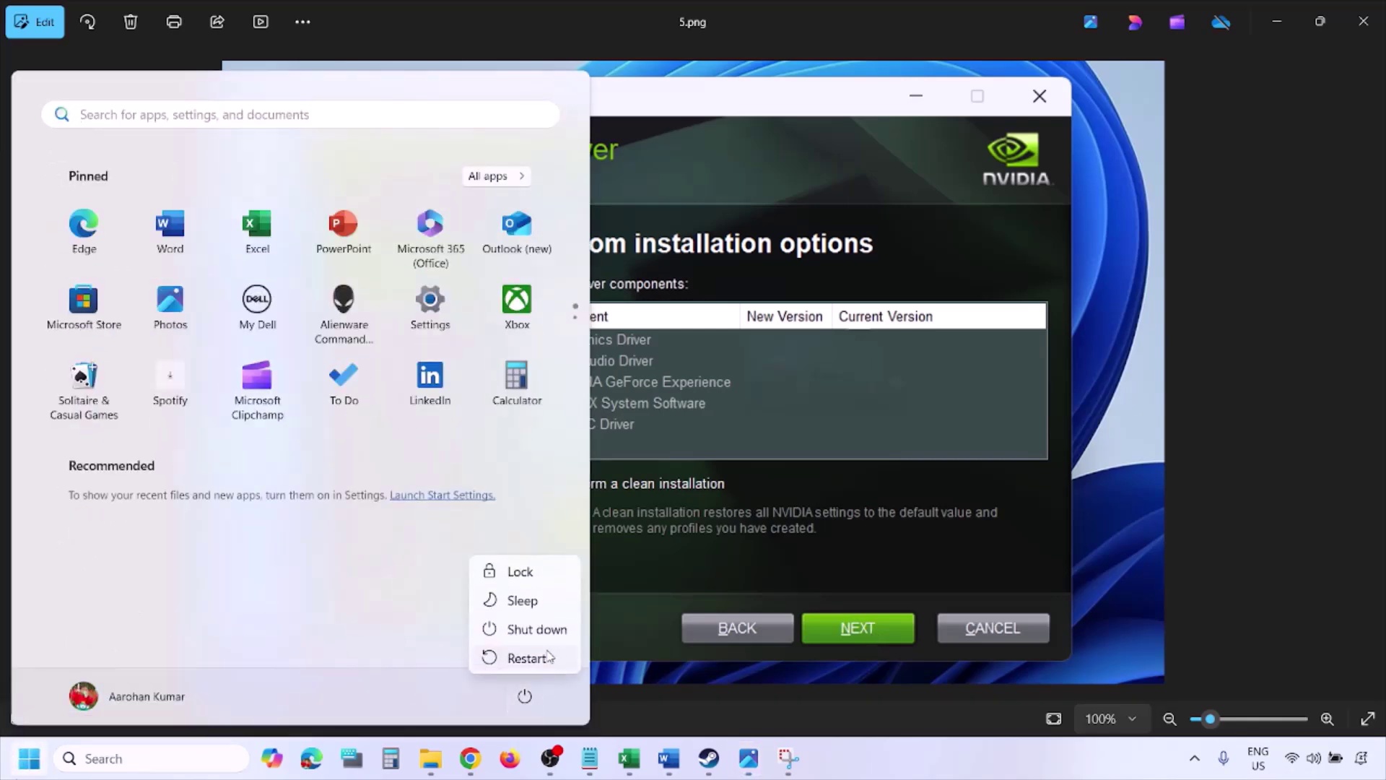
left_click(946, 768)
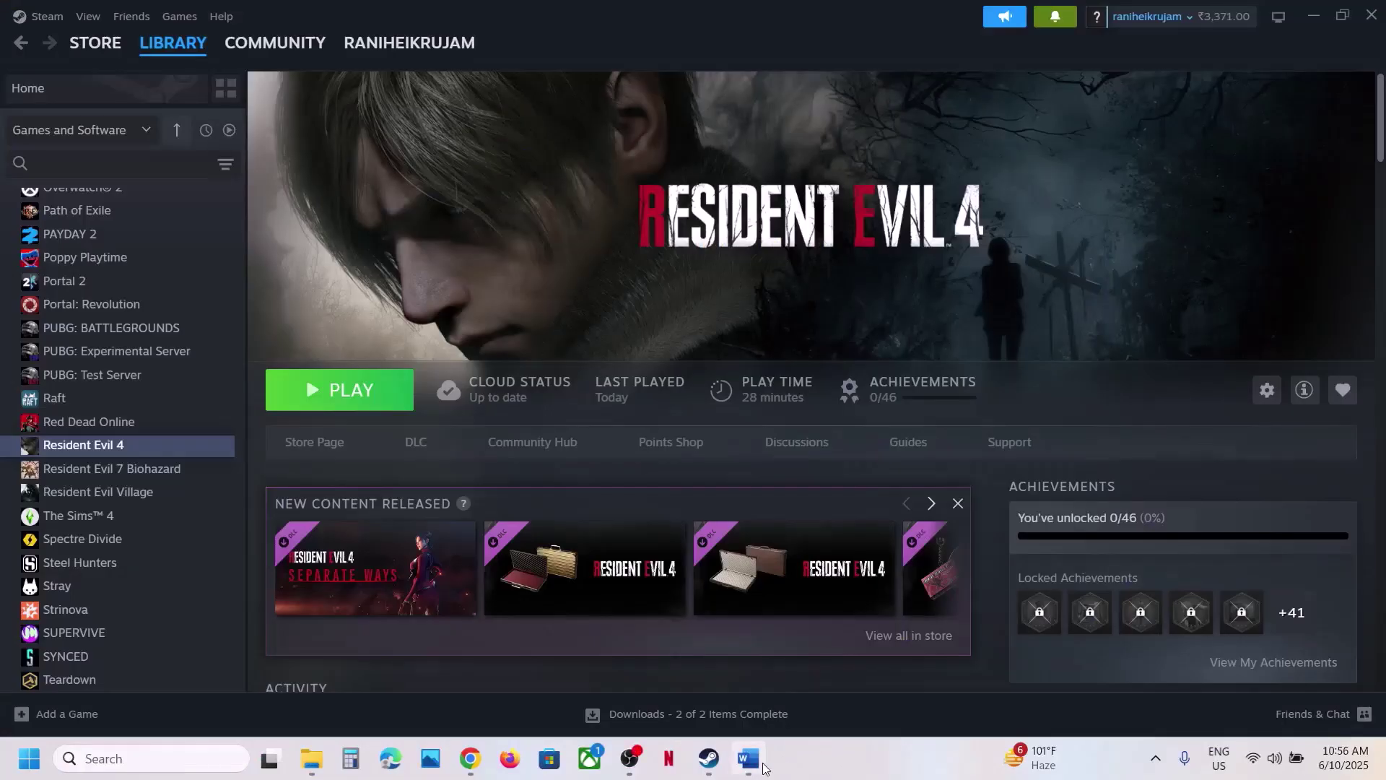
Step: Switch to the Word document and read Step 13 about running the game on the dedicated graphics card
left_click(762, 767)
scroll(404, 443, "down", 3)
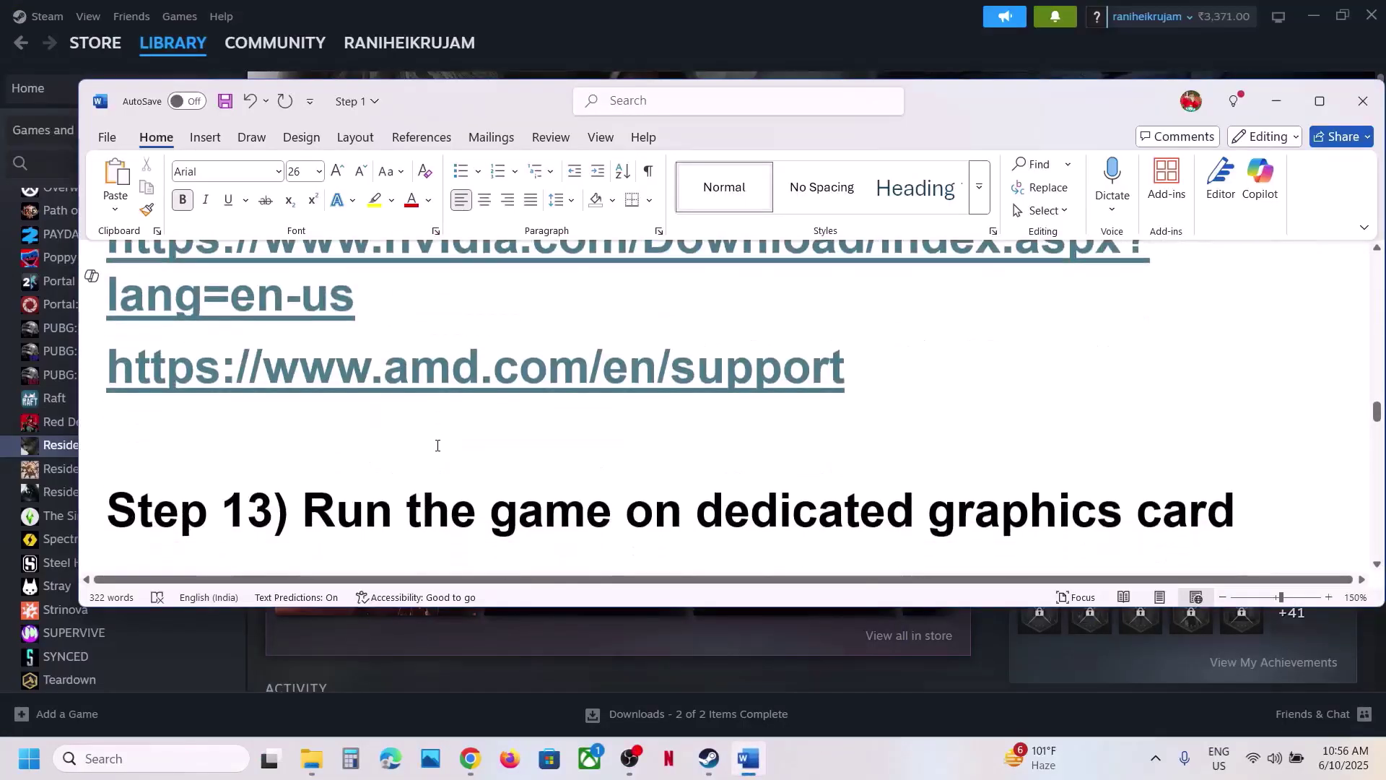
double_click(1002, 456)
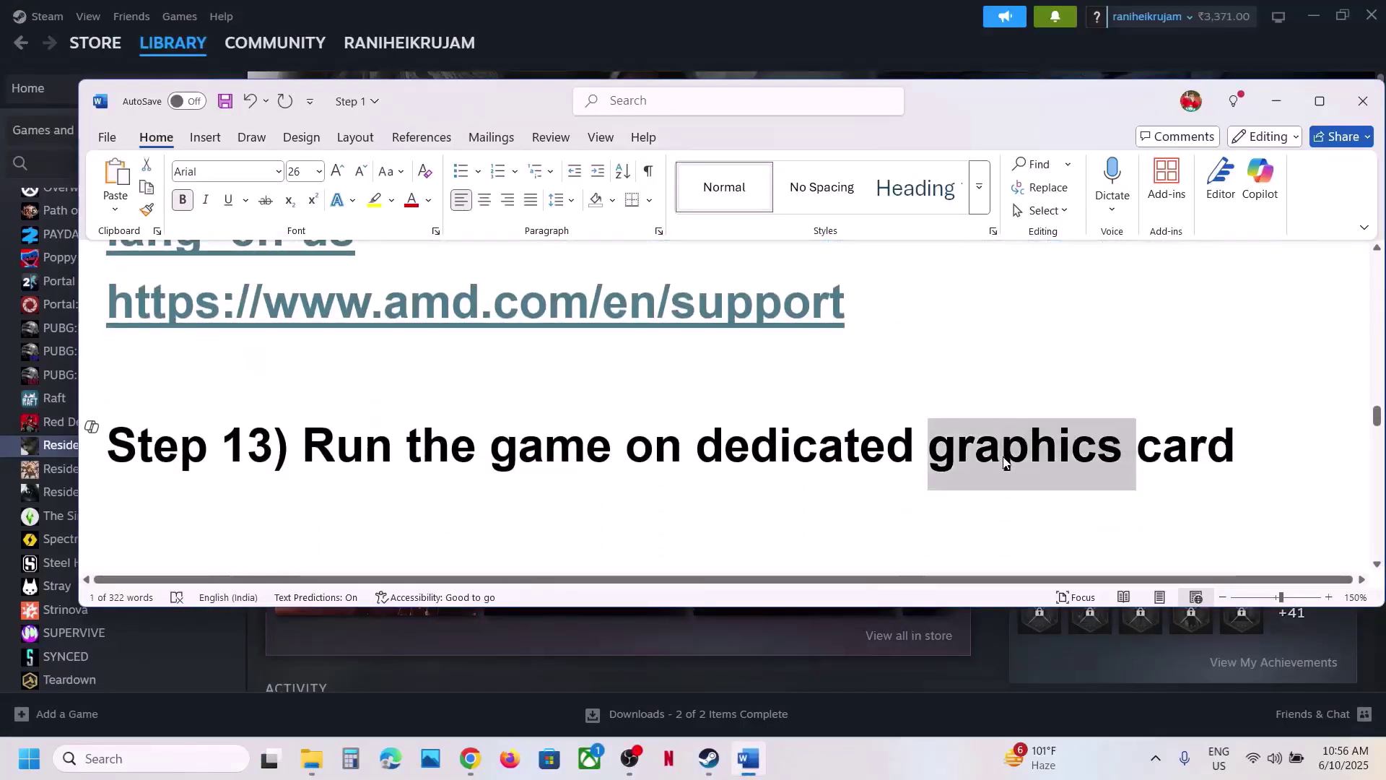
Step: Search Windows for "graphics" and open Graphics settings
left_click(214, 747)
type("graphics")
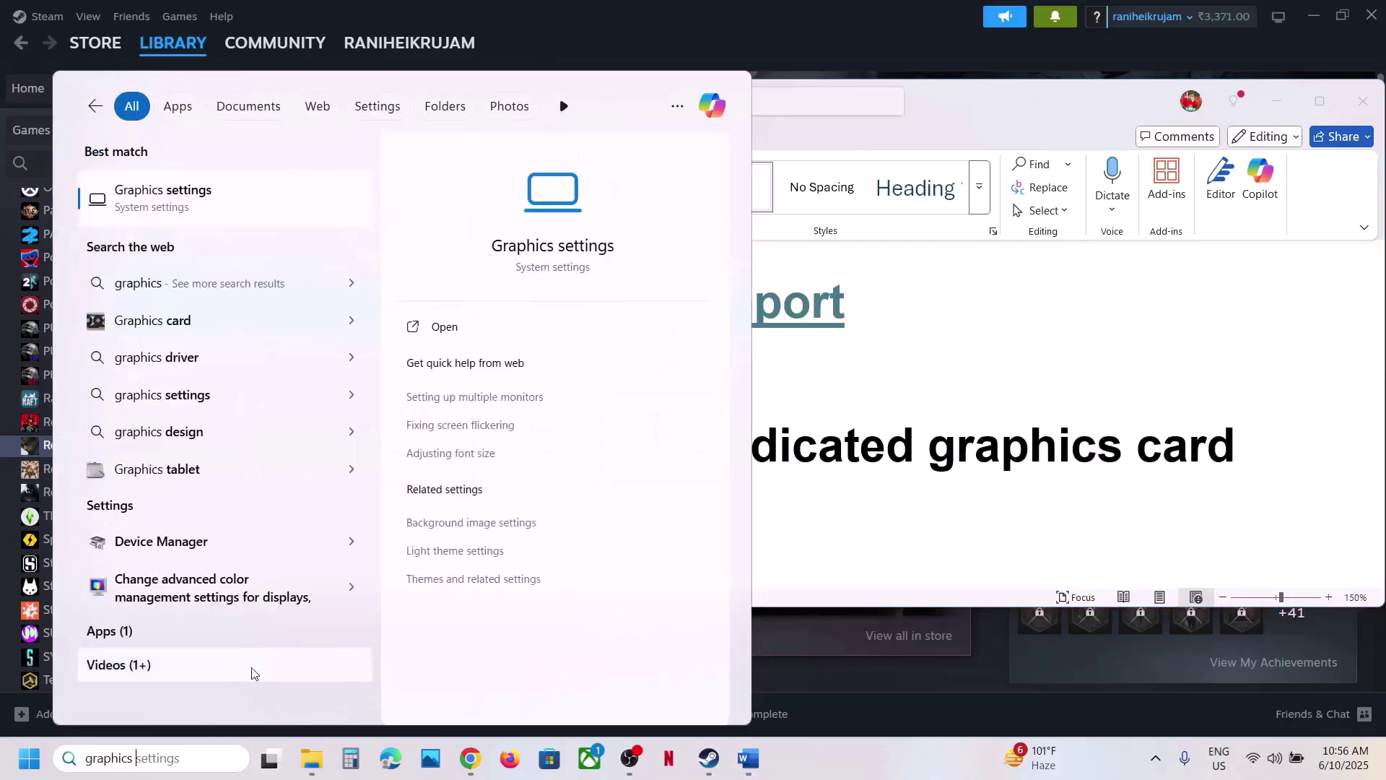
left_click(180, 194)
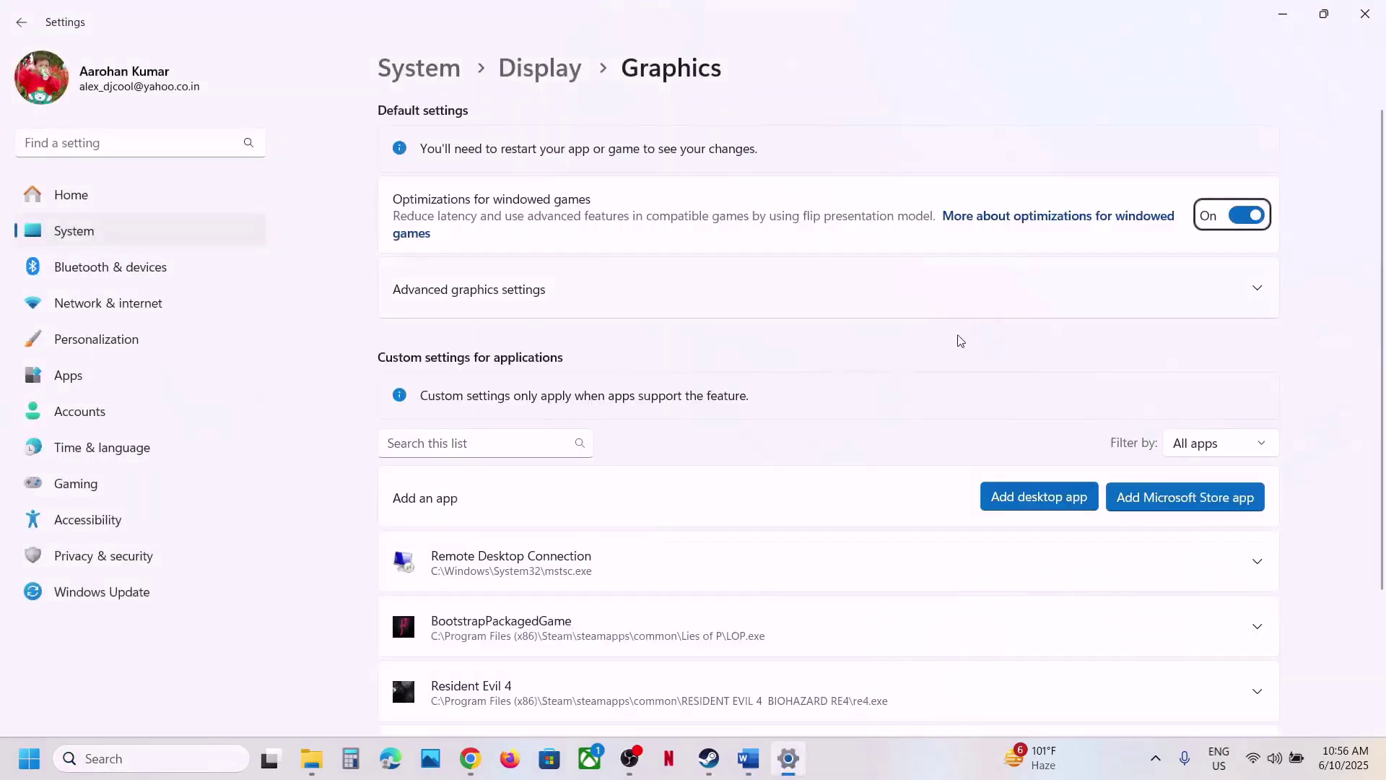
Step: Try to add the re4 application from the RESIDENT EVIL 4 BIOHAZARD RE4 folder as a desktop app with custom graphics settings
left_click(1025, 496)
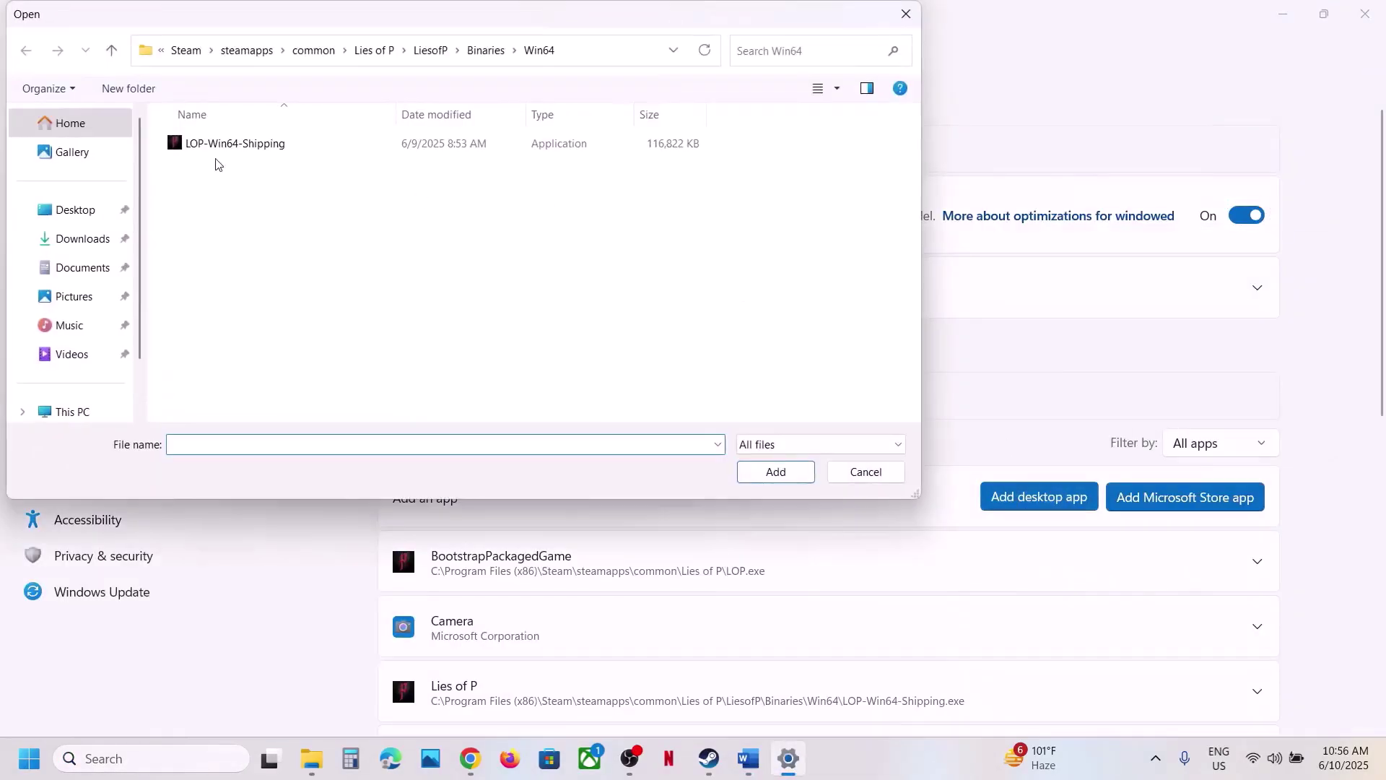
left_click(313, 49)
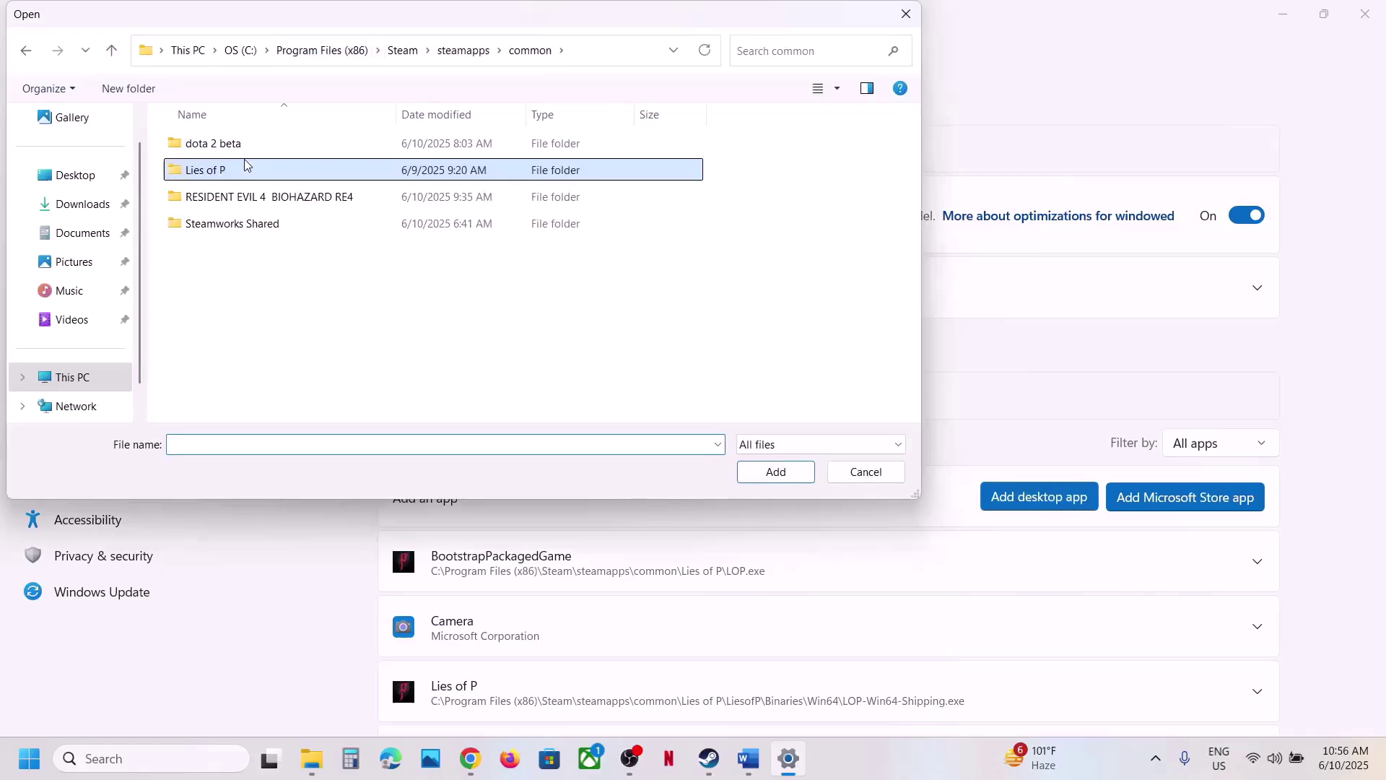
double_click(213, 194)
left_click(217, 225)
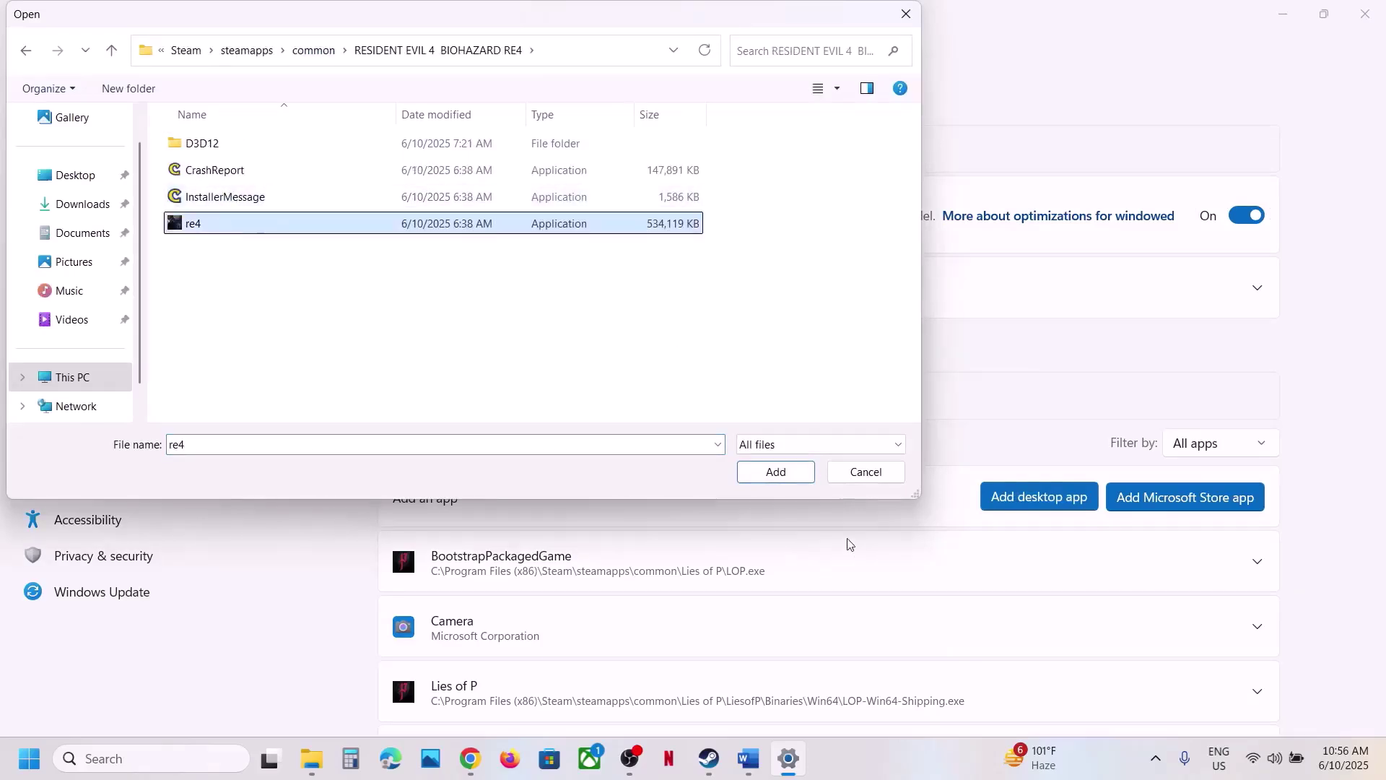
left_click(775, 472)
Step: Set Resident Evil 4's GPU preference to High Performance (NVIDIA GeForce RTX 3050 Laptop GPU)
scroll(755, 476, "down", 5)
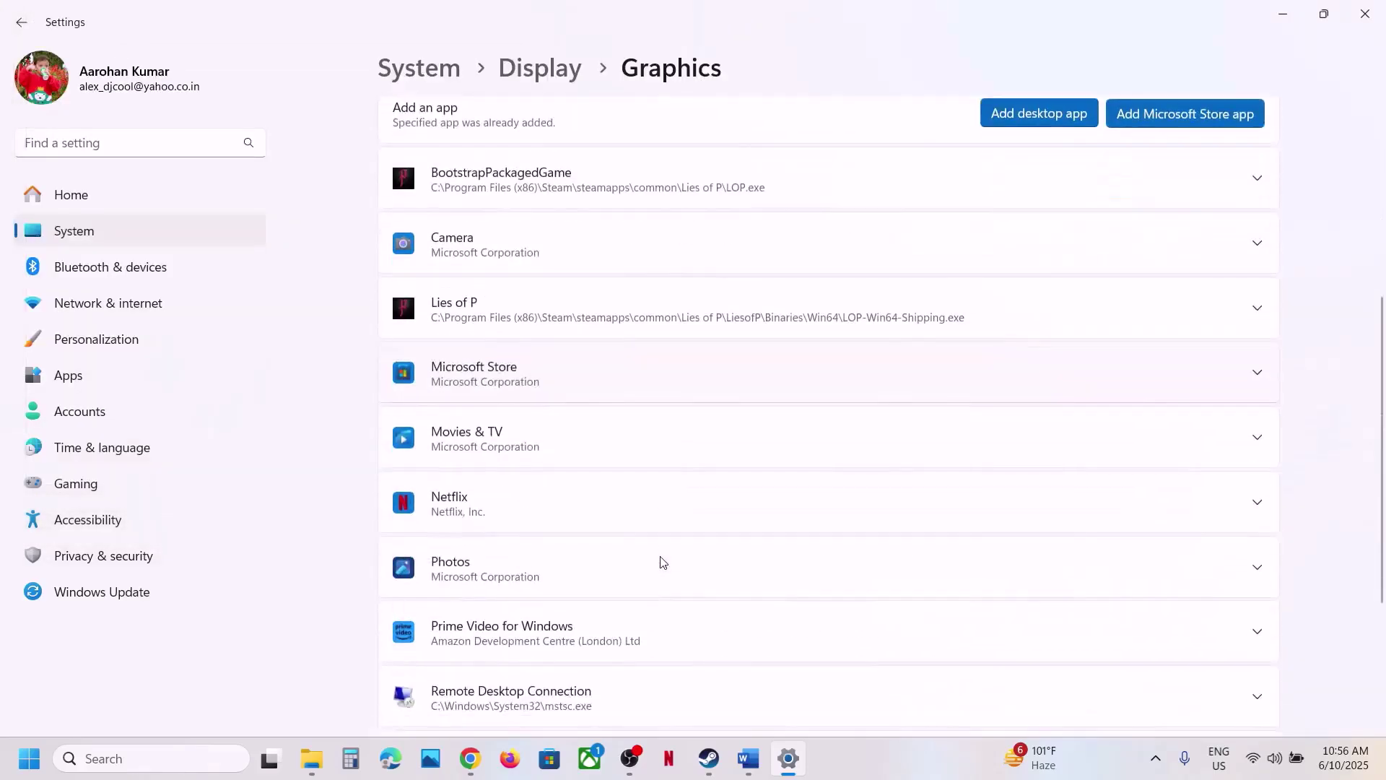
scroll(659, 560, "down", 3)
left_click(709, 518)
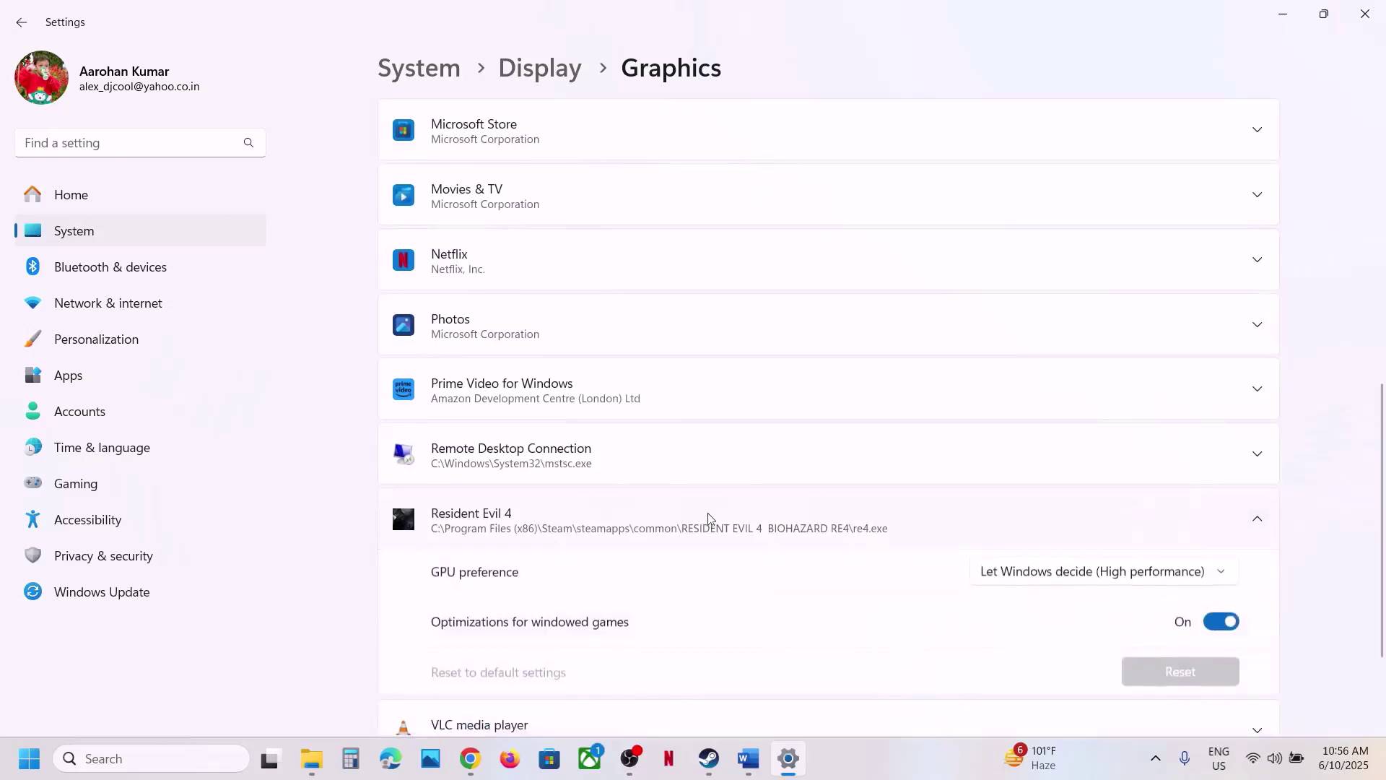
scroll(1025, 491, "down", 2)
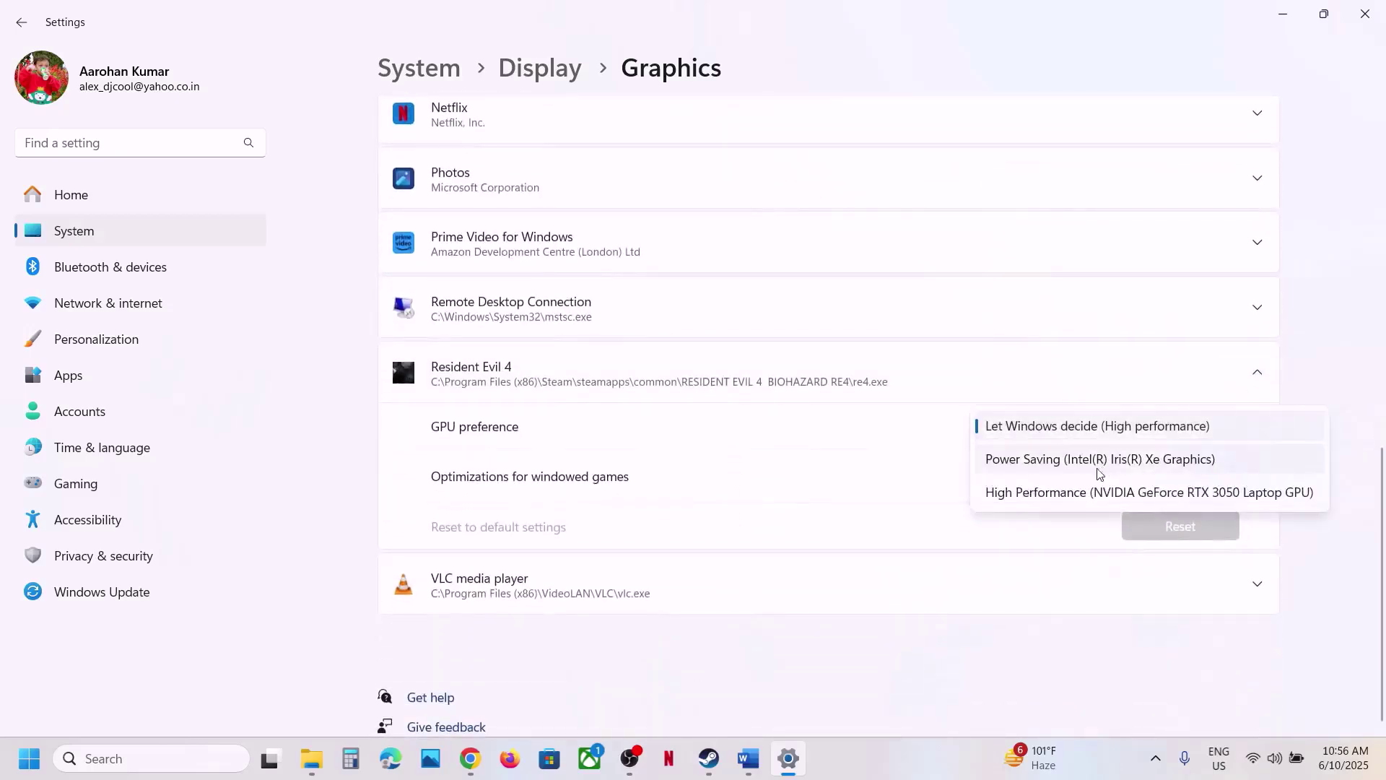
left_click(1048, 494)
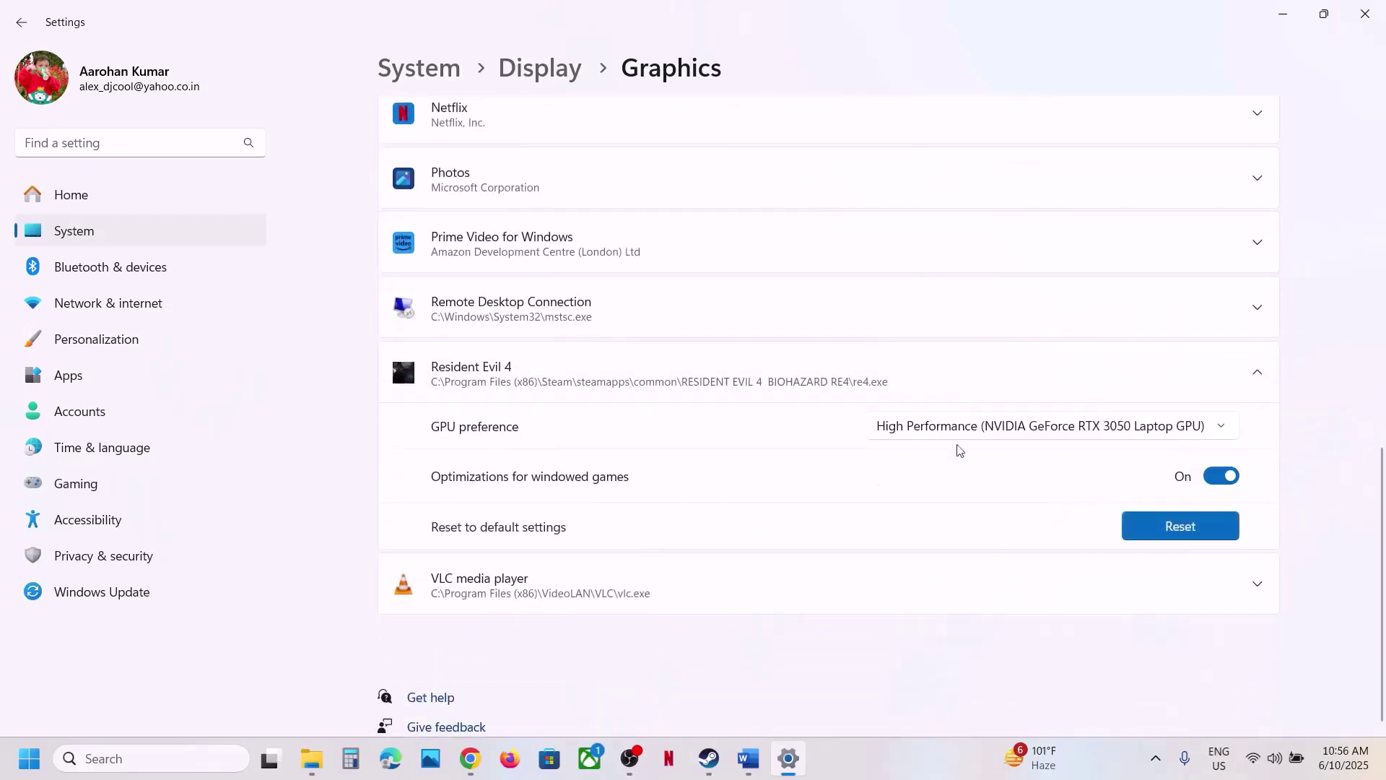
Step: Close the Settings window and read the Step 14 instruction about disabling the Steam Overlay in the Word document
left_click(1365, 14)
scroll(612, 493, "down", 5)
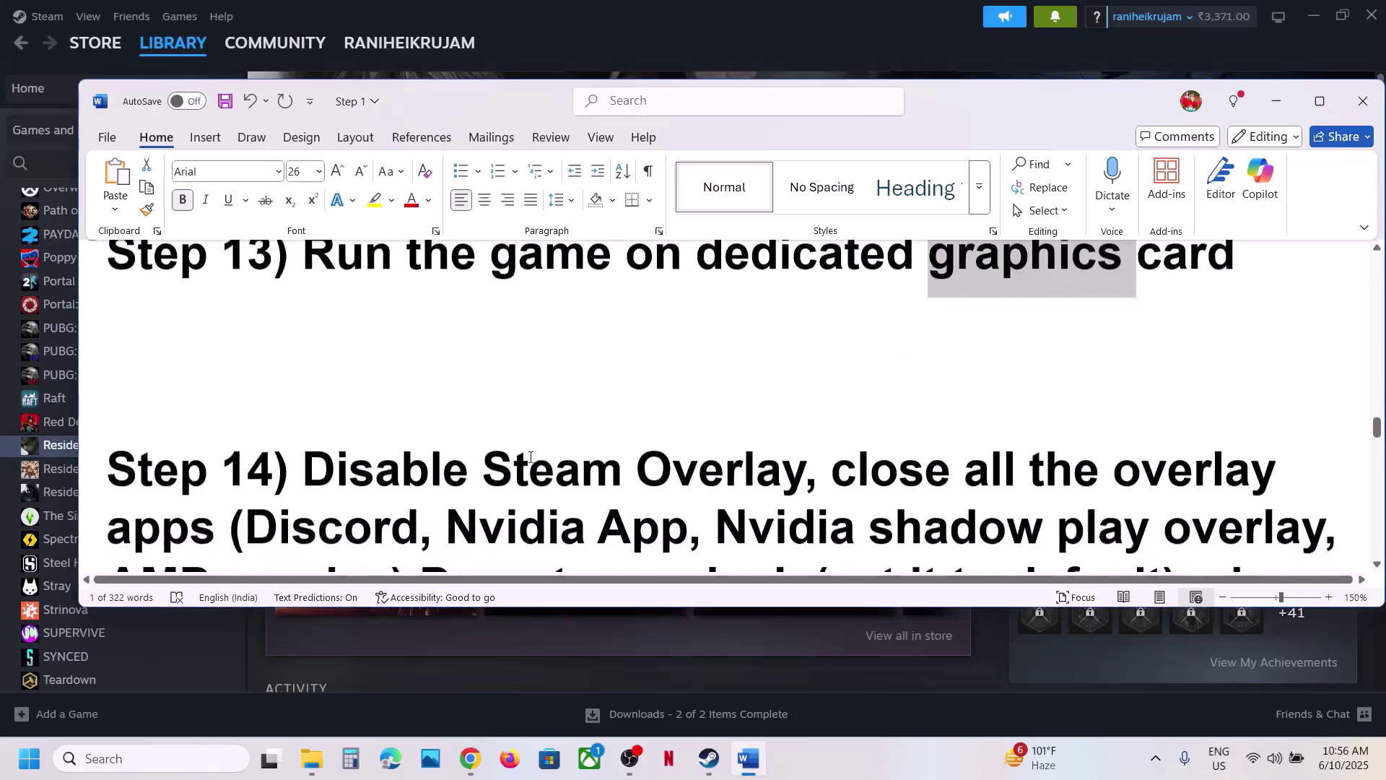
left_click_drag(304, 273, 814, 275)
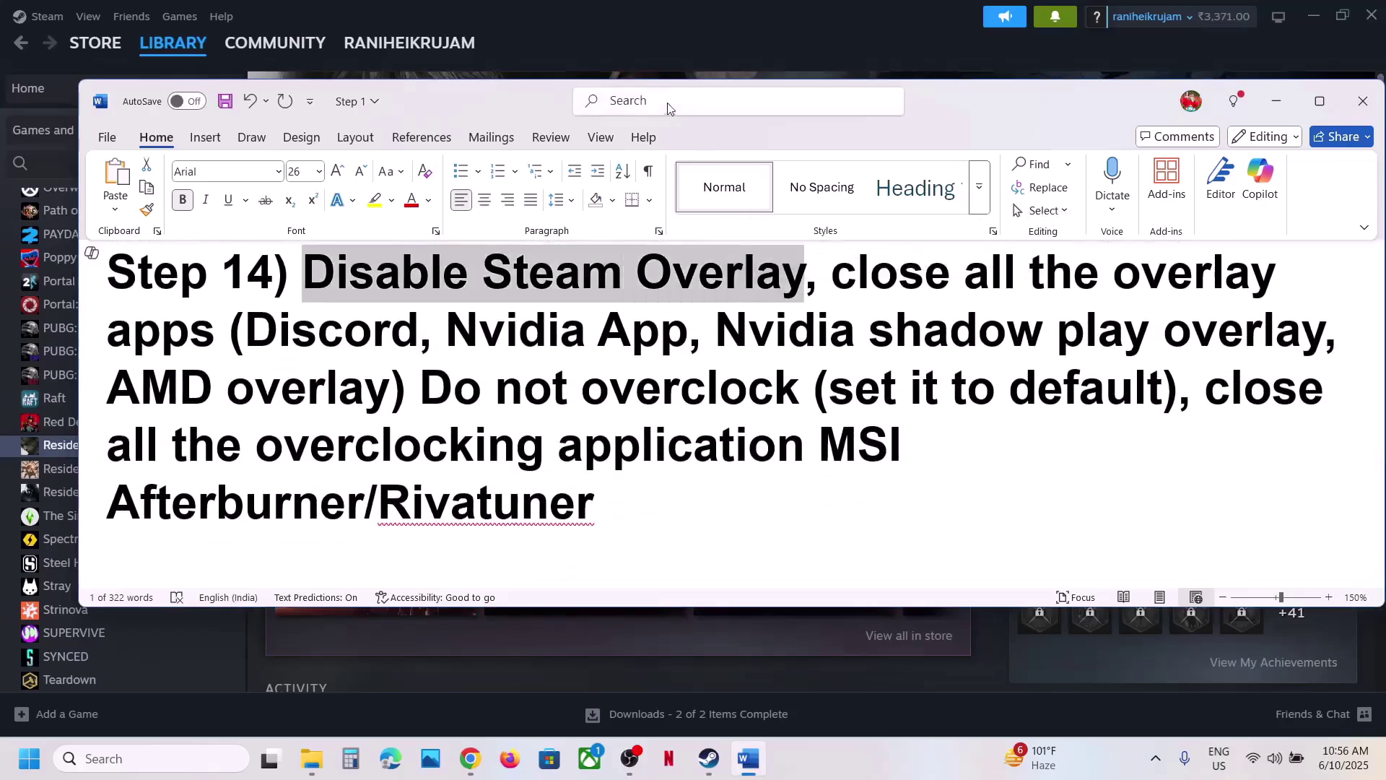
Step: Switch to Steam and turn off the Steam Overlay while in-game in Resident Evil 4's general properties
left_click(667, 58)
right_click(58, 431)
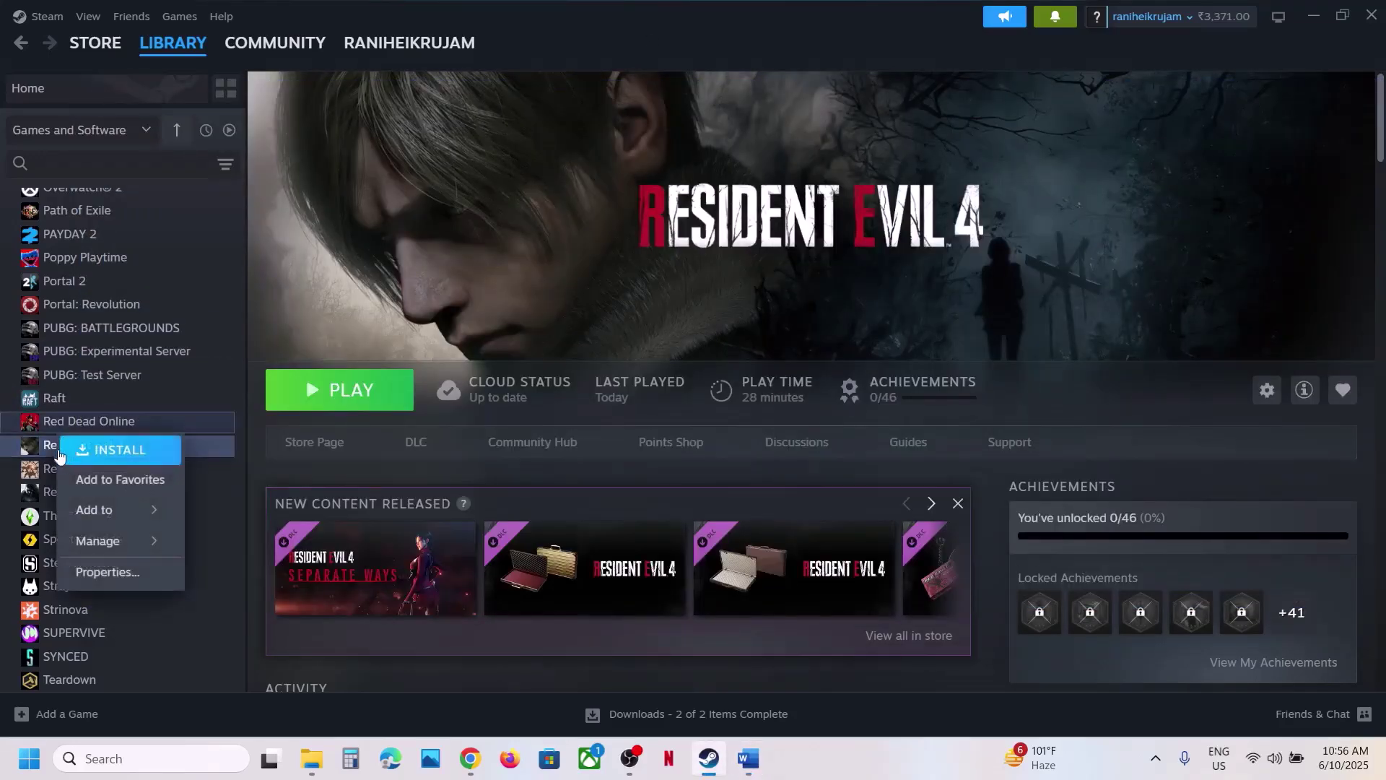
left_click(48, 446)
right_click(54, 444)
left_click(103, 581)
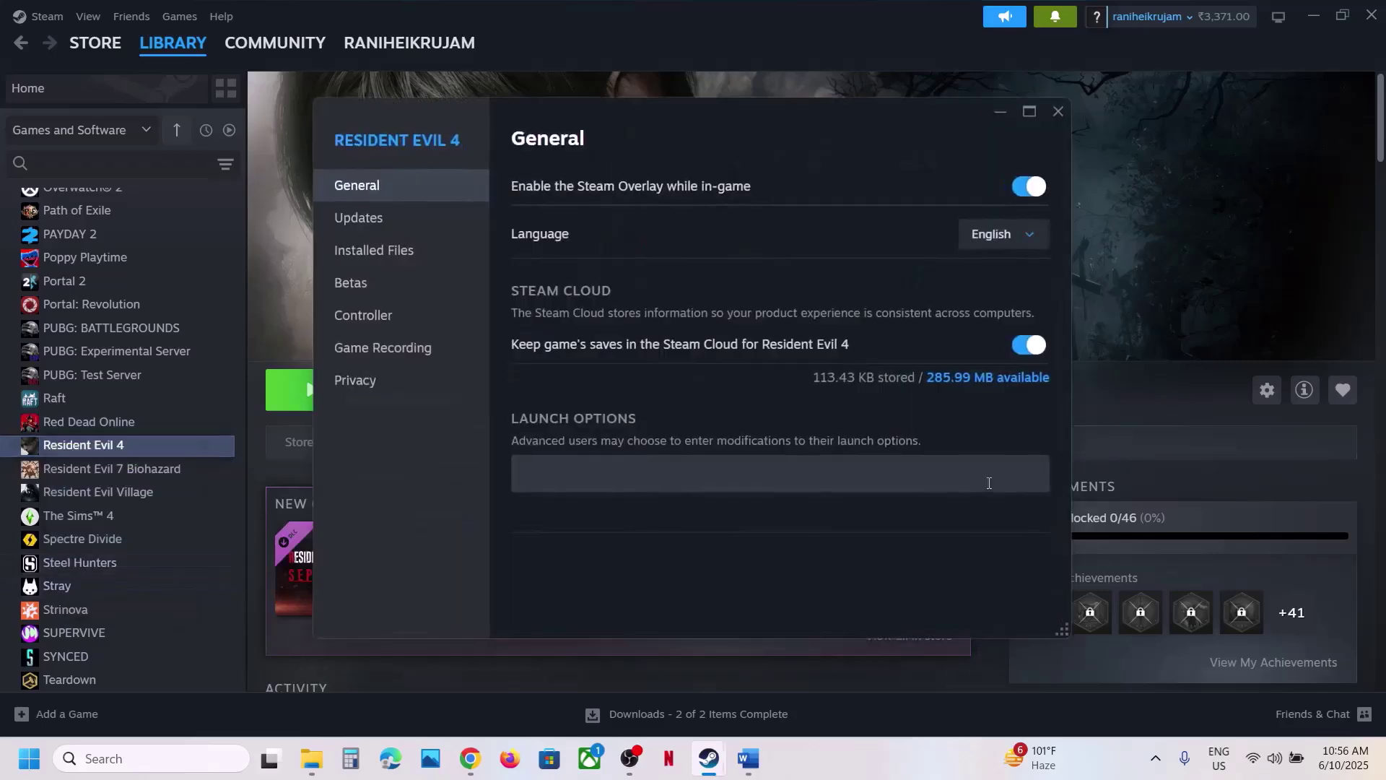
left_click(1030, 192)
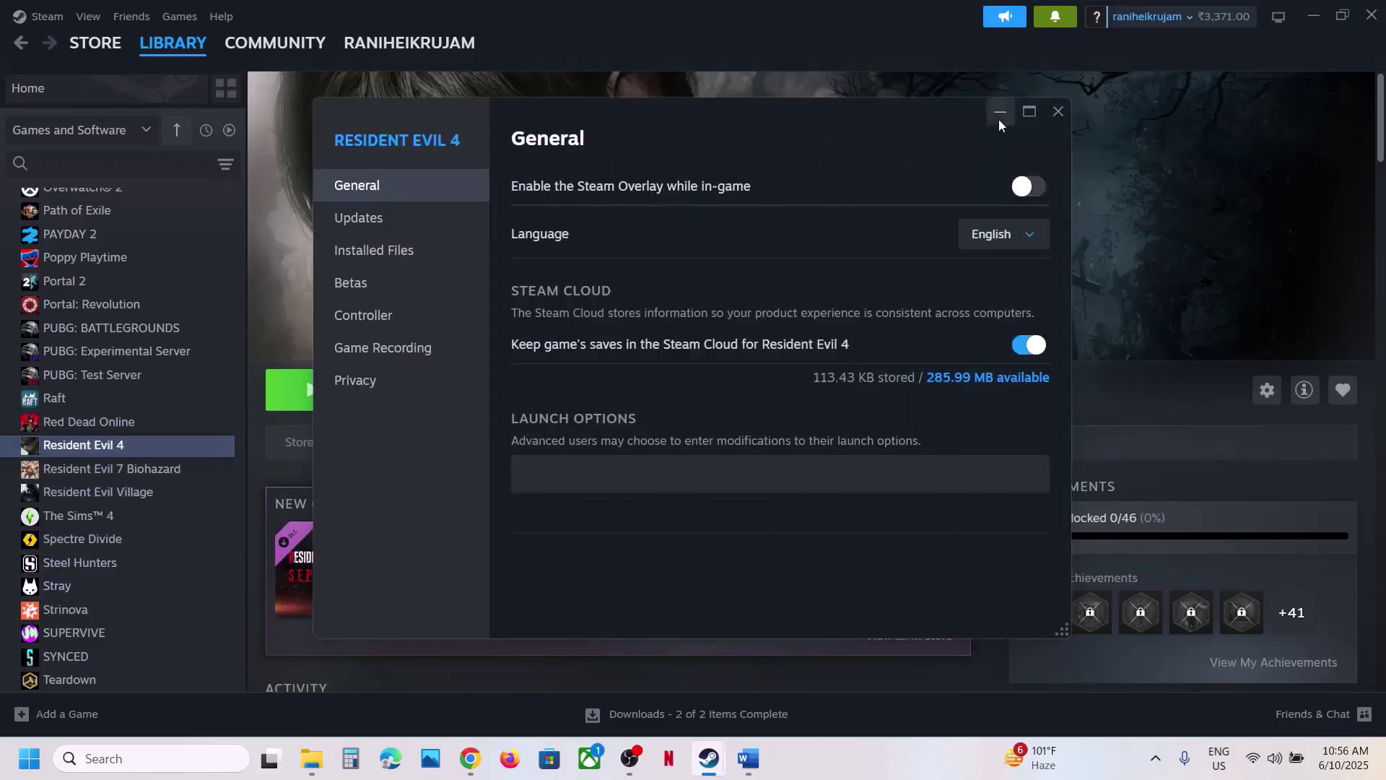
left_click(1058, 110)
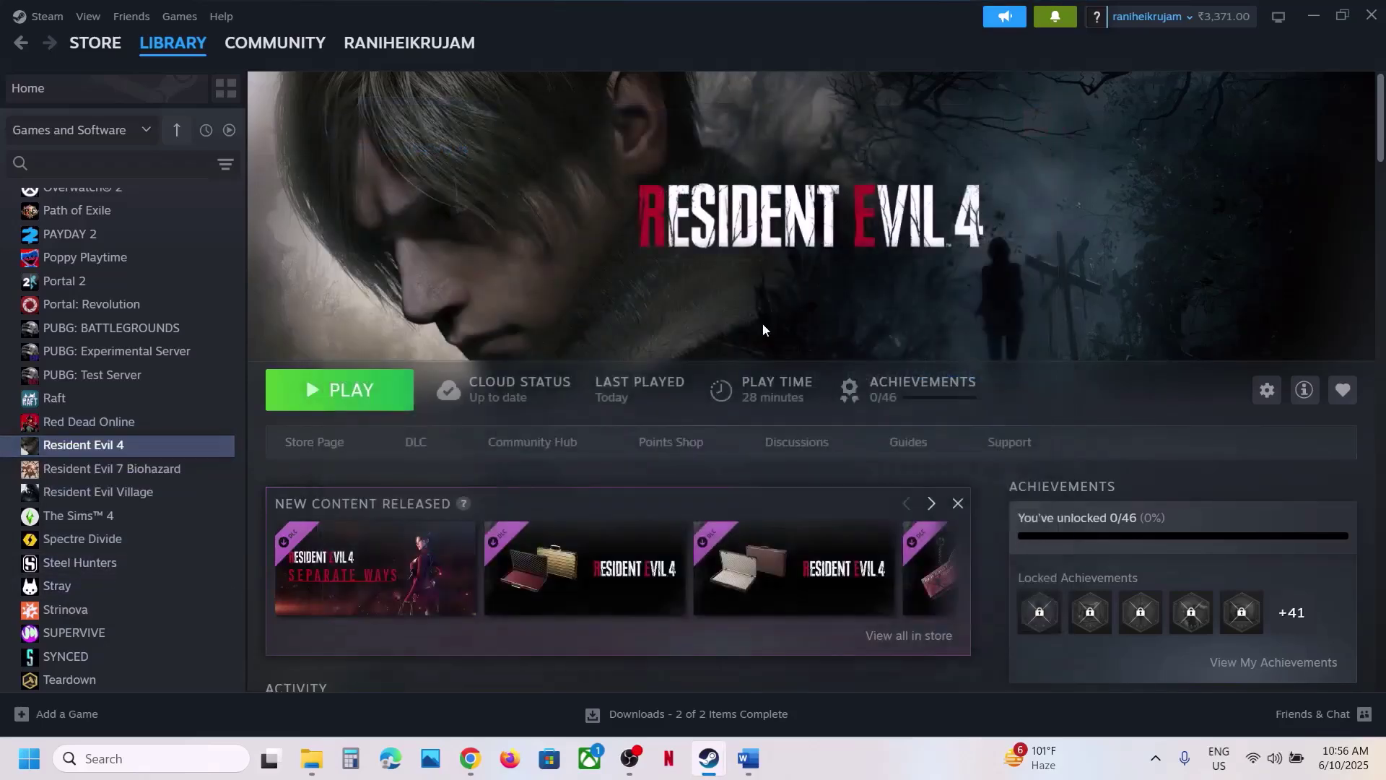
Step: Return to the Word document and read the rest of Step 14 on overlay apps and overclocking, and Step 15 on verifying files
left_click(749, 759)
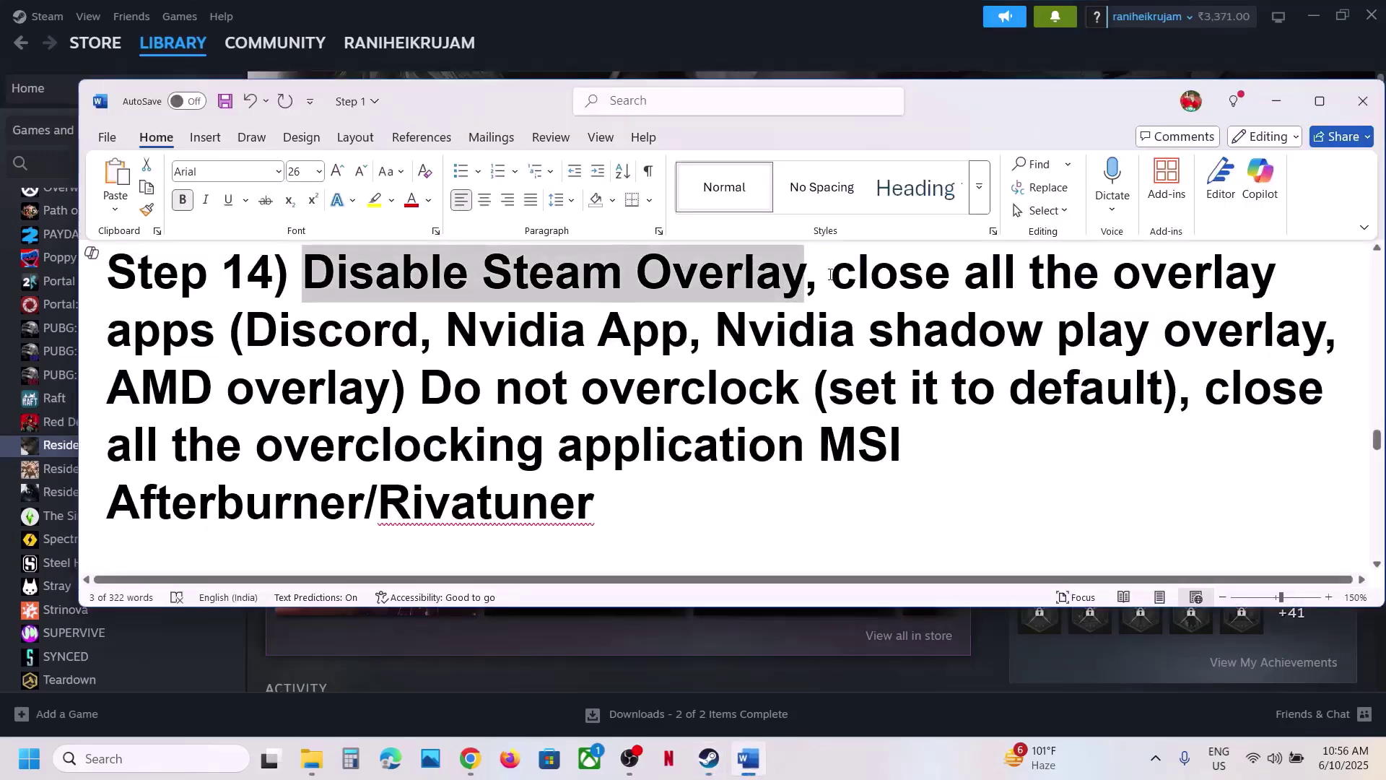
left_click_drag(831, 274, 189, 332)
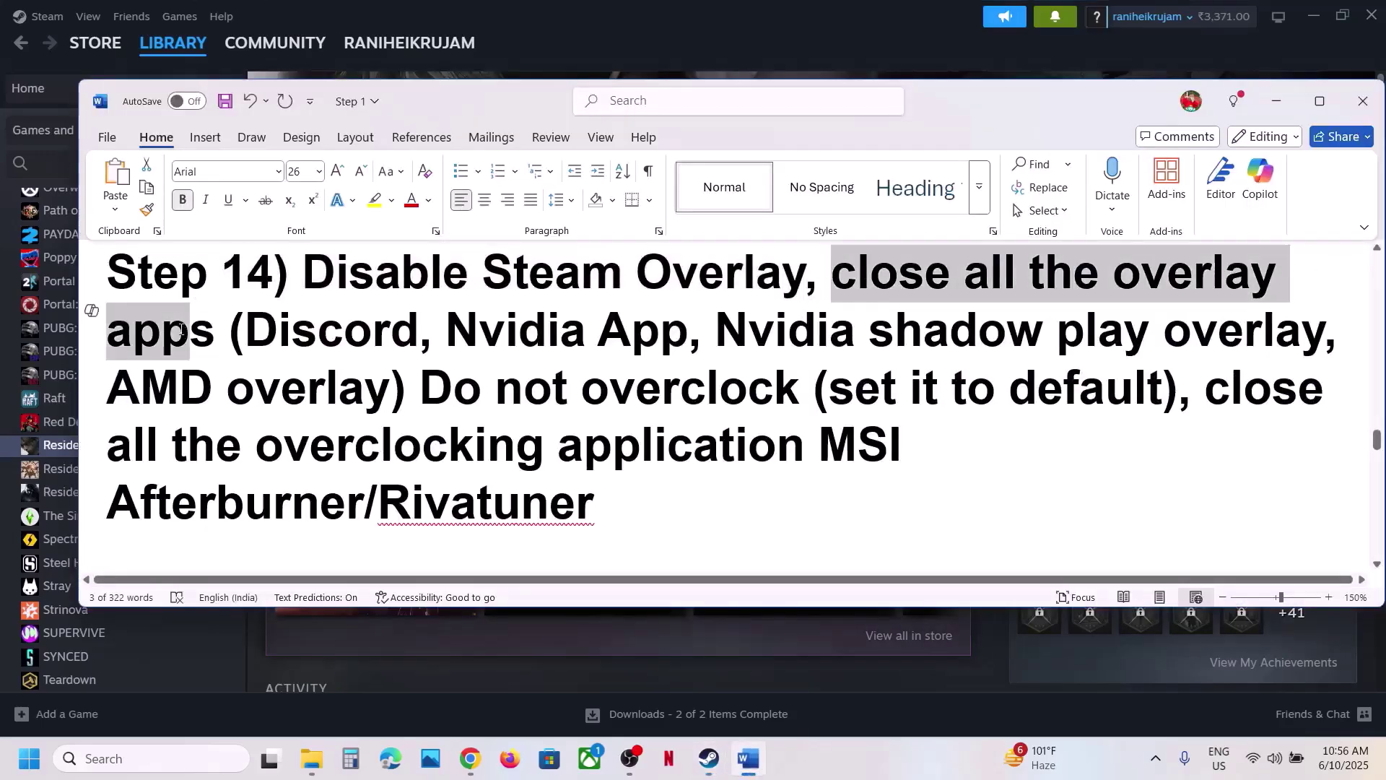
double_click(322, 332)
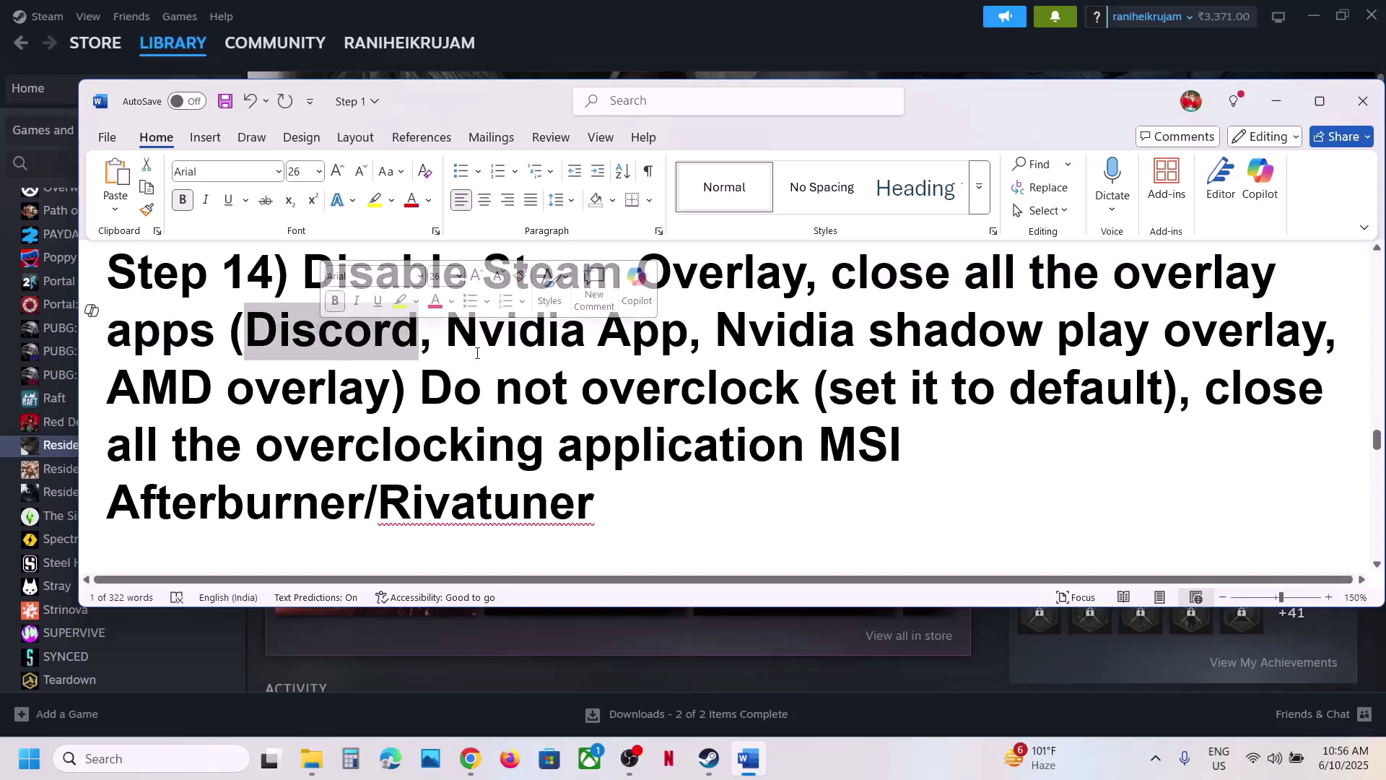
left_click_drag(446, 334, 632, 323)
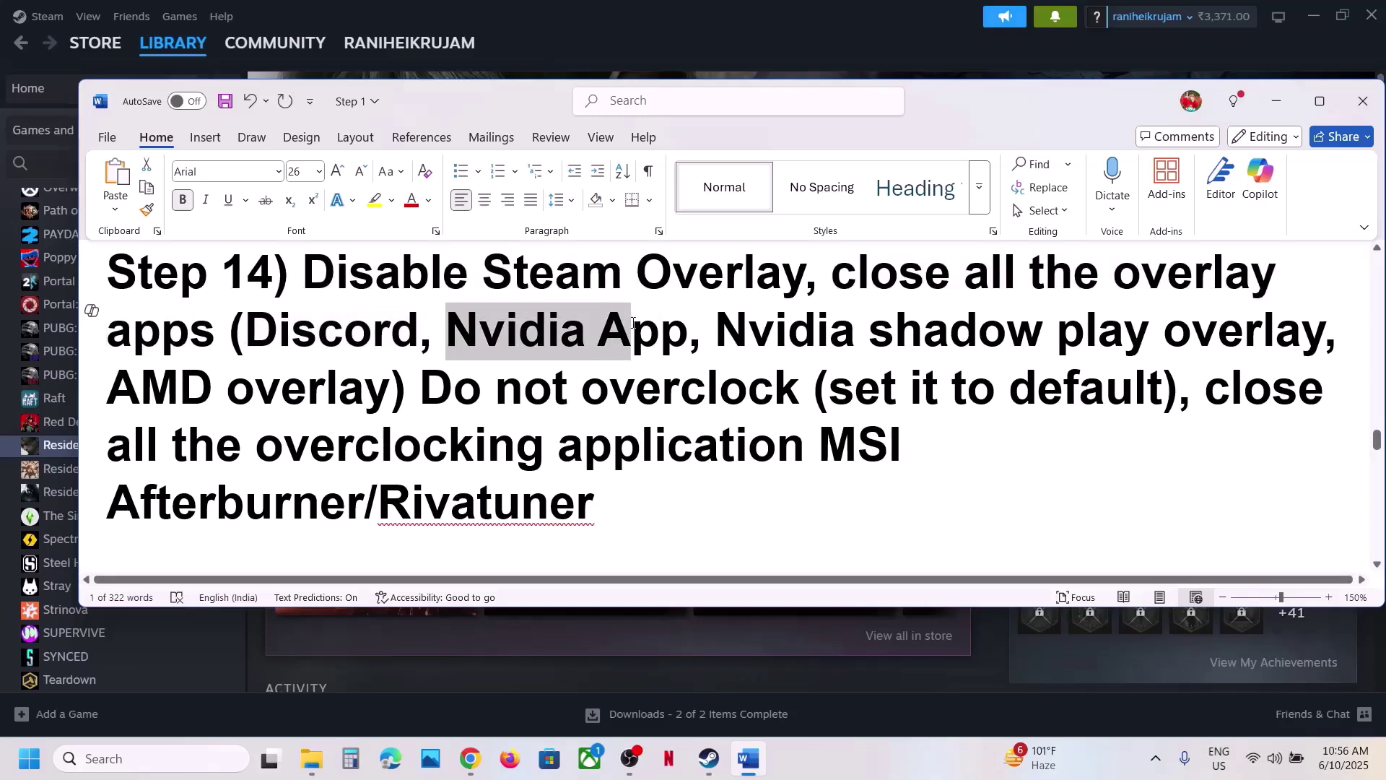
left_click(660, 330)
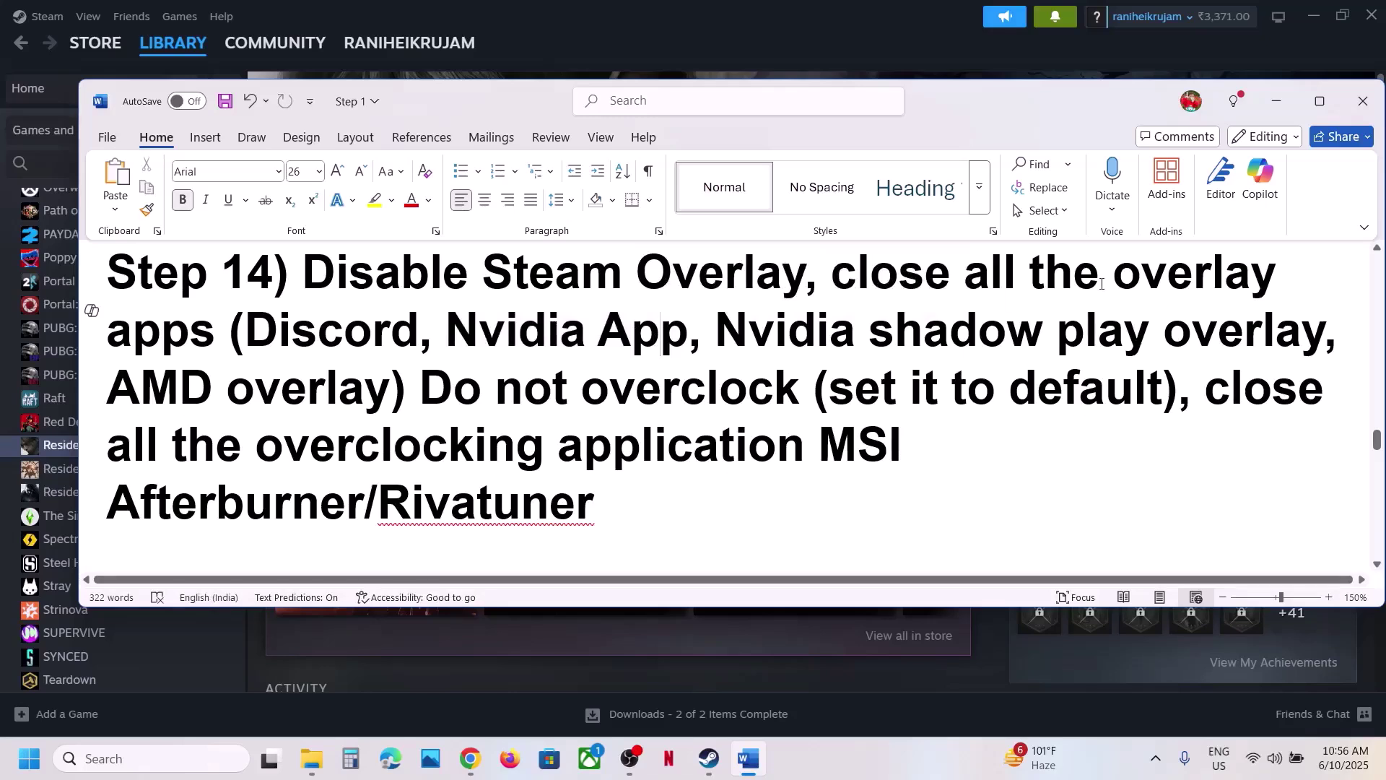
left_click_drag(828, 281, 253, 385)
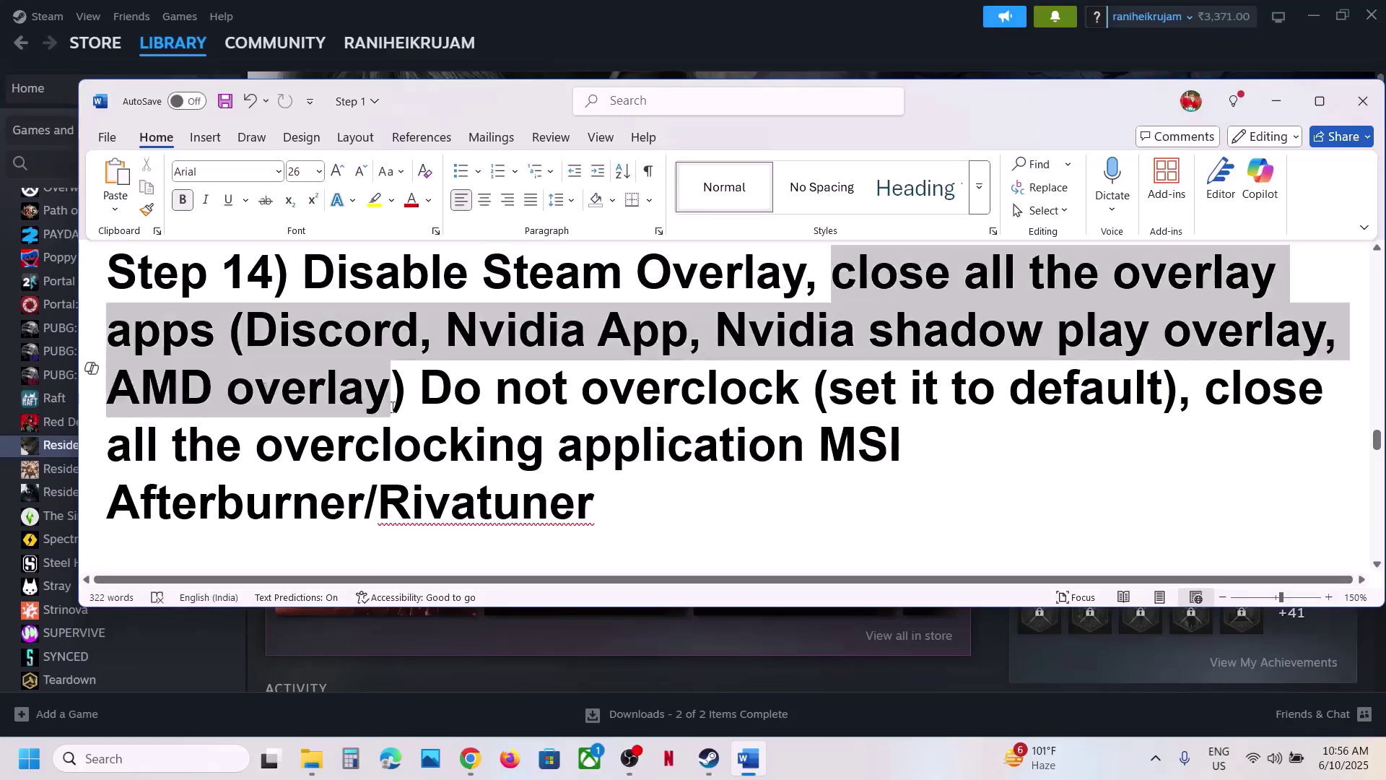
left_click(426, 405)
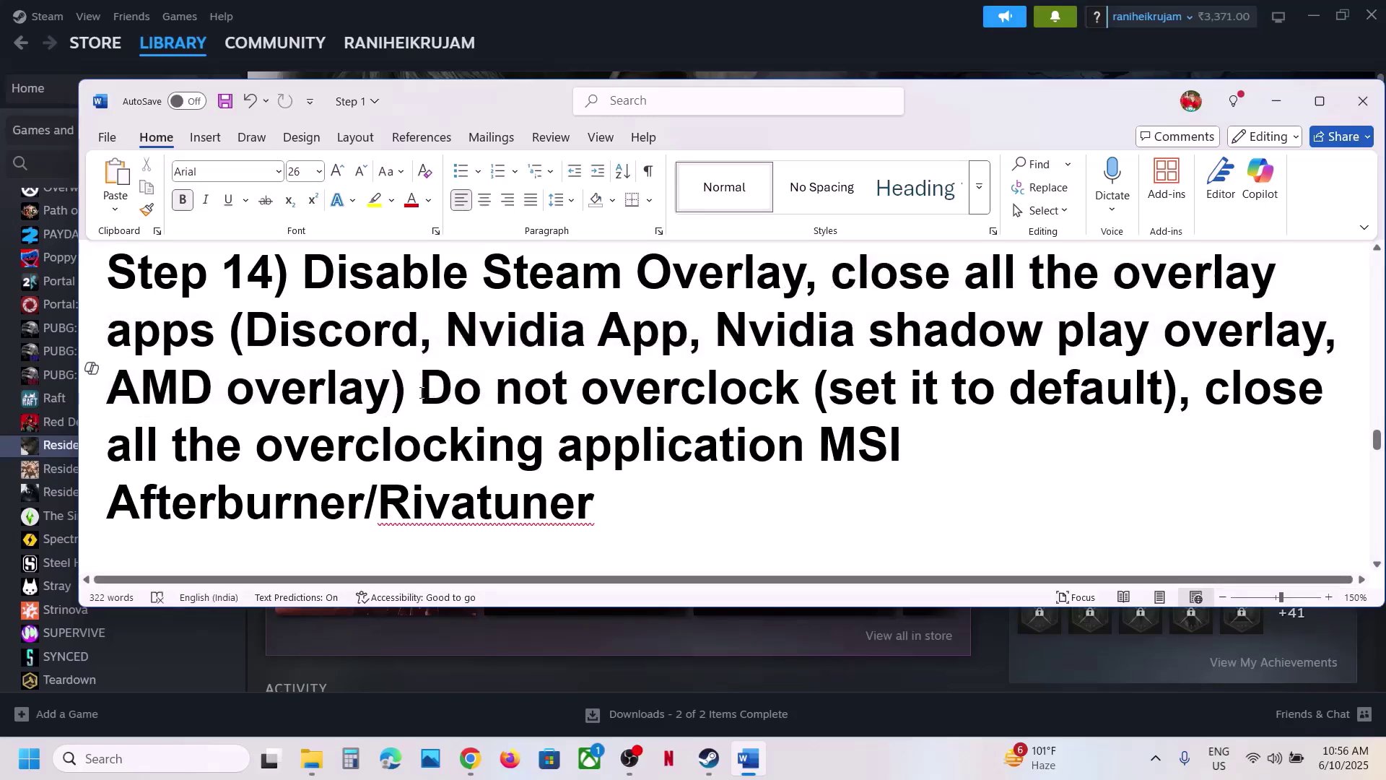
left_click_drag(422, 393, 1134, 388)
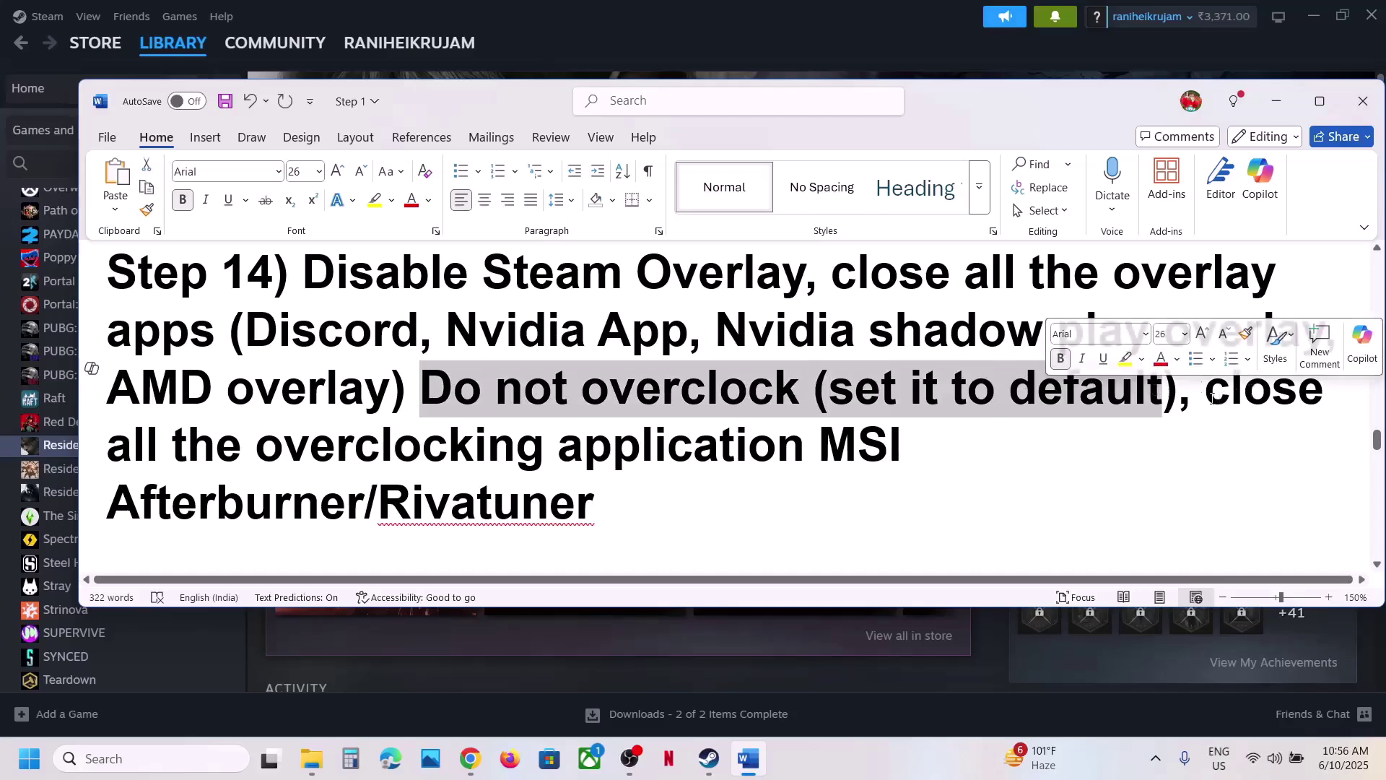
left_click_drag(1204, 390, 911, 450)
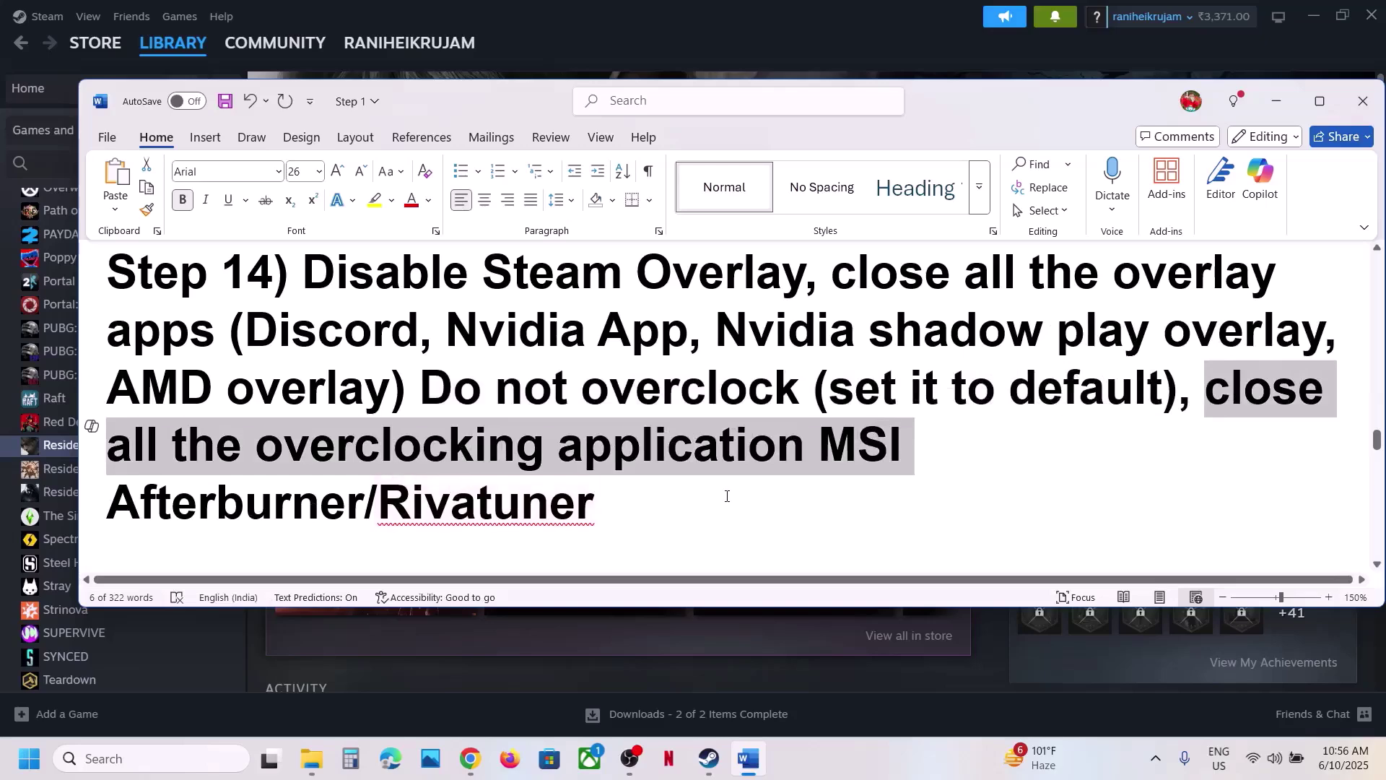
left_click_drag(727, 496, 435, 381)
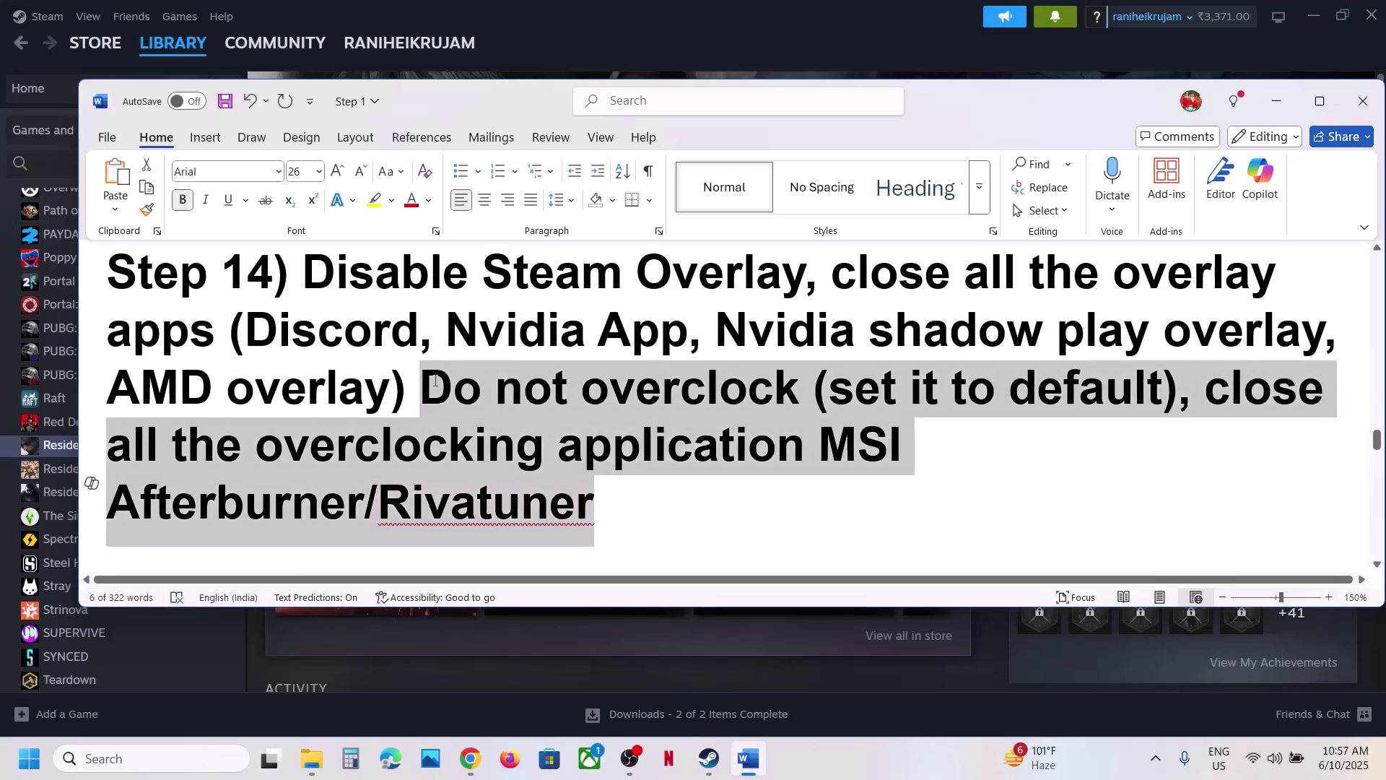
left_click(736, 504)
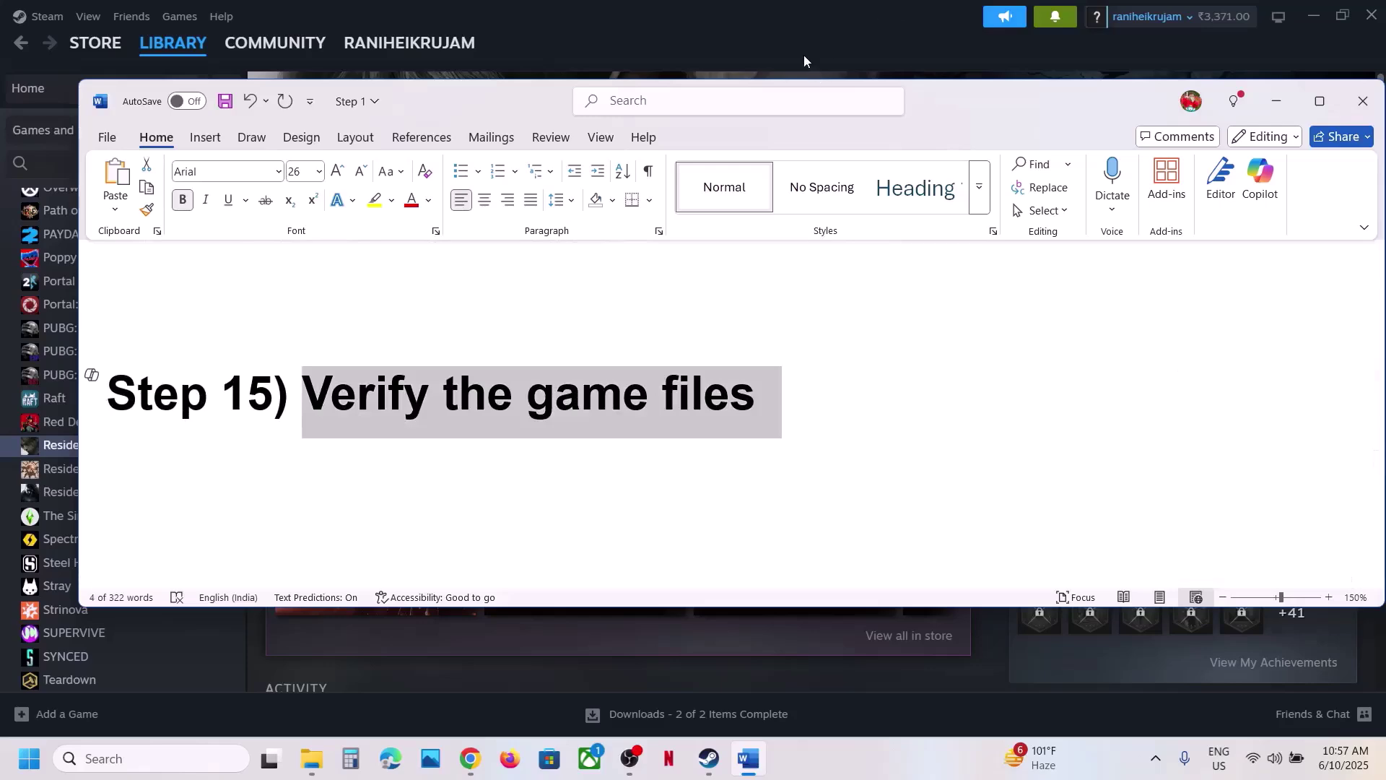
Step: Switch to Steam and find the option to verify the integrity of game files in Resident Evil 4's installed files properties
left_click(803, 55)
right_click(85, 448)
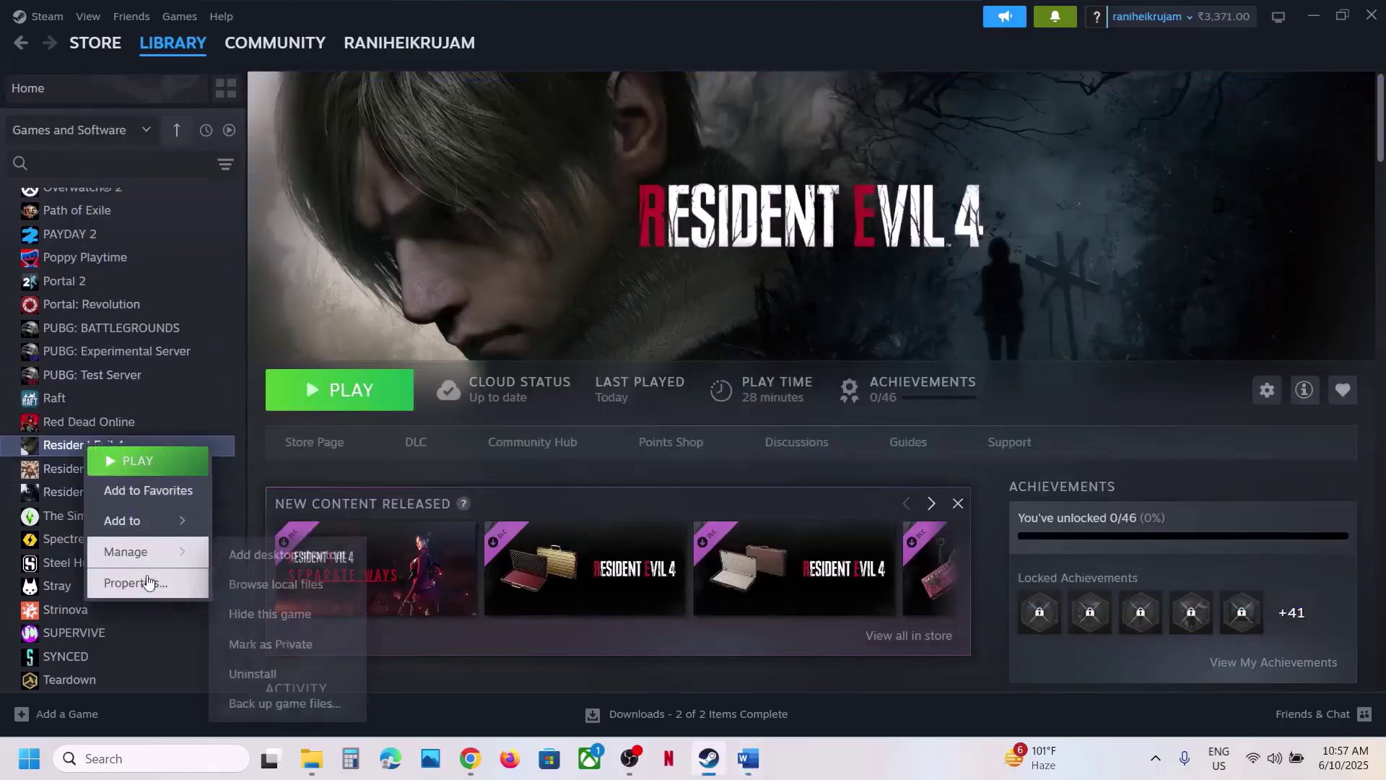
left_click(148, 585)
left_click(401, 264)
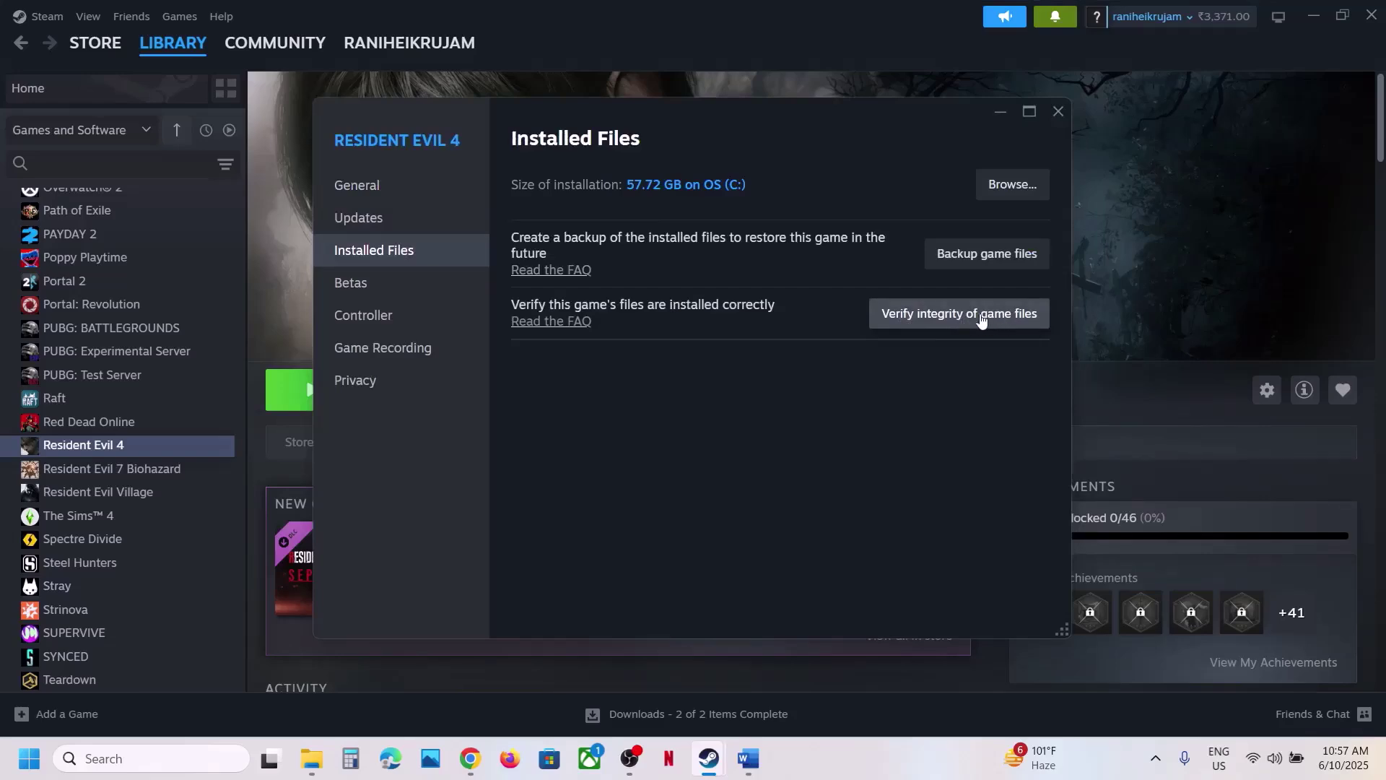
left_click(1054, 121)
Step: Switch to the Word document and copy the Microsoft link under Step 16 for installing the Visual C++ files
left_click(749, 758)
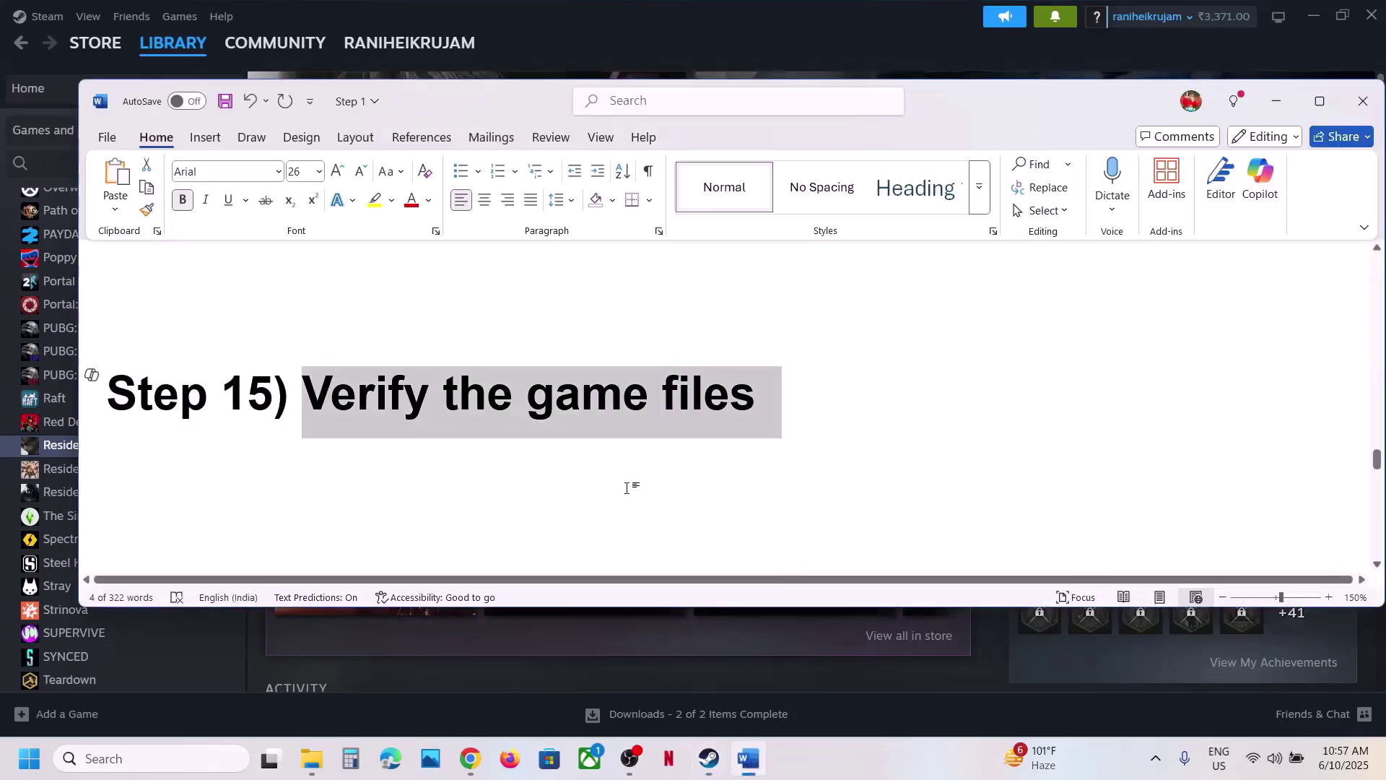
scroll(610, 489, "down", 2)
scroll(610, 489, "down", 2)
triple_click(620, 440)
key("ctrl+c")
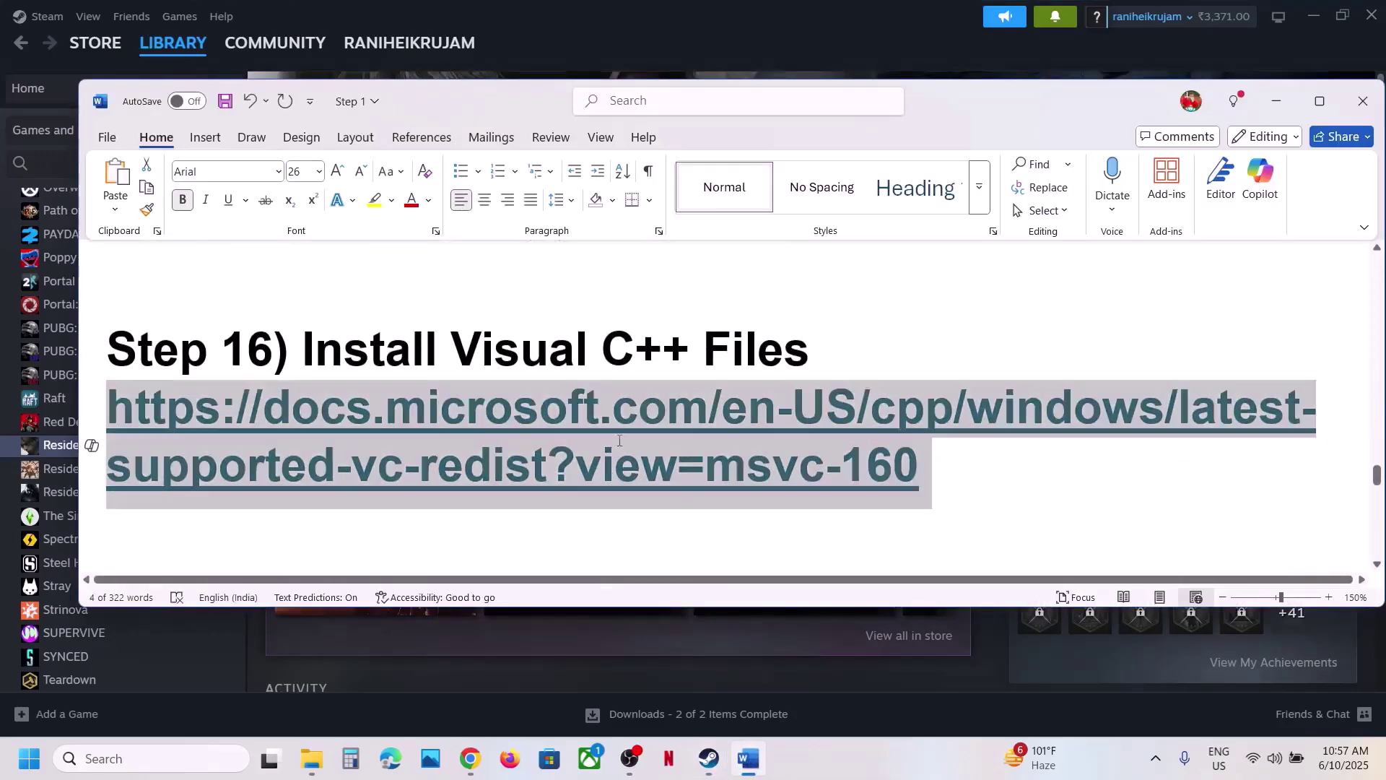
Step: Switch to Chrome and open the copied Visual C++ link in a new tab
left_click(478, 757)
key("ctrl+t")
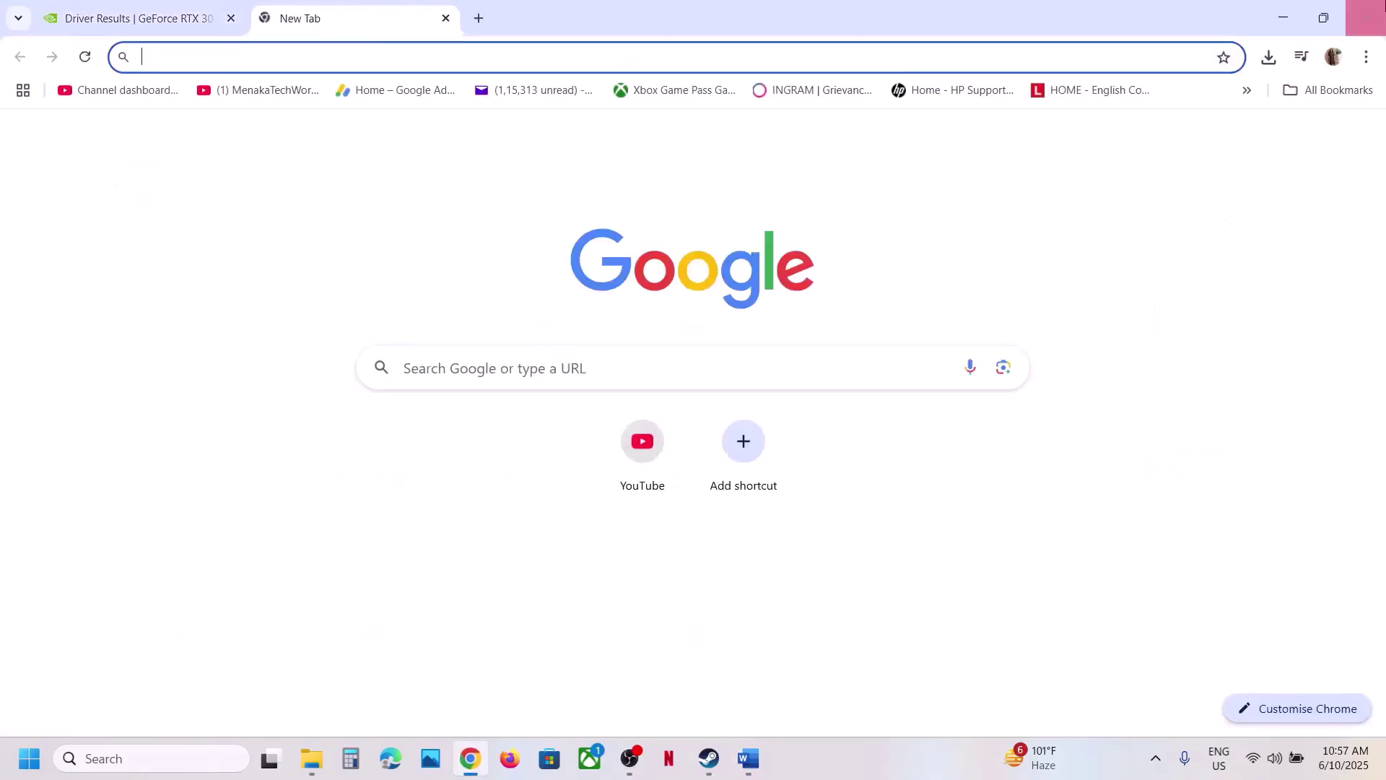
key("ctrl+v")
key("Return")
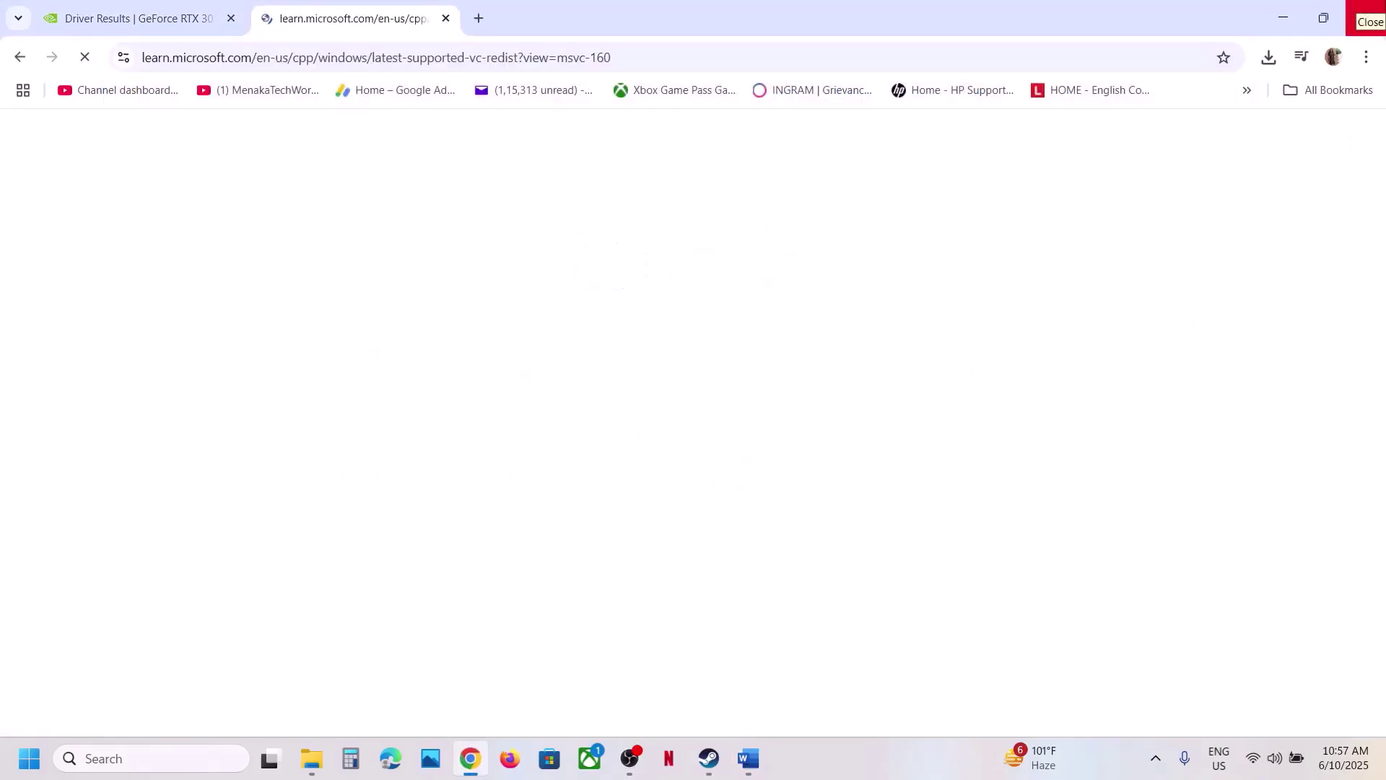
Step: Download the X86 installer from the latest Visual C++ Redistributable table, run it and try to repair the installation
scroll(726, 324, "down", 8)
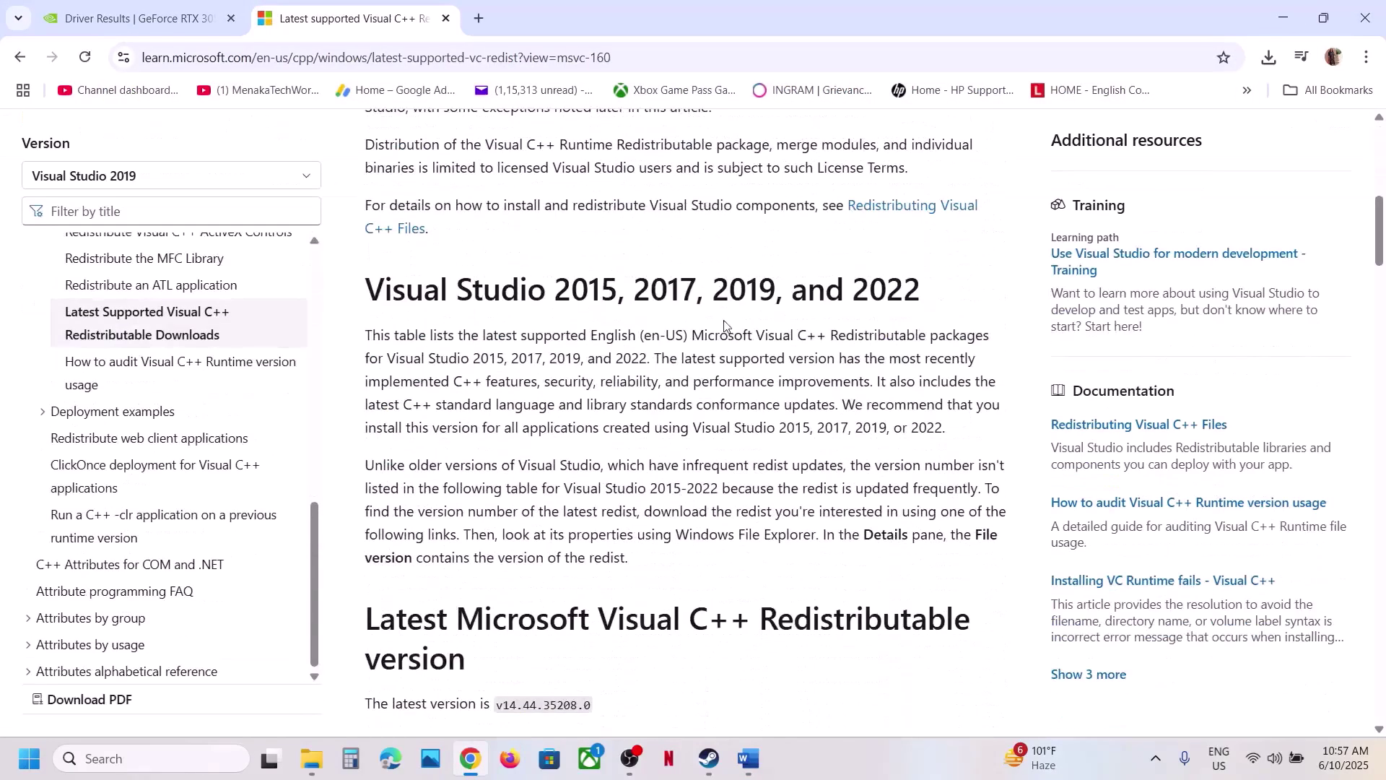
left_click_drag(451, 289, 571, 375)
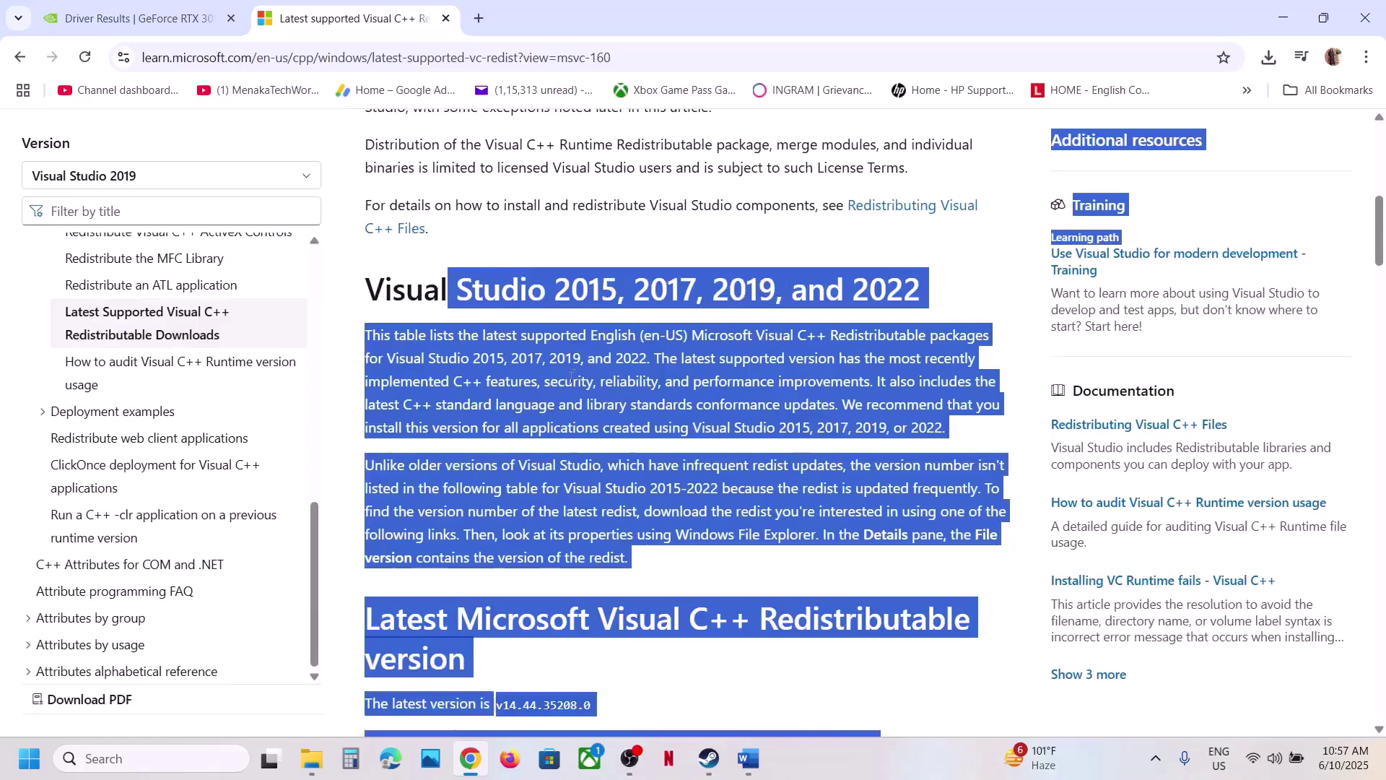
left_click(585, 453)
scroll(584, 453, "down", 6)
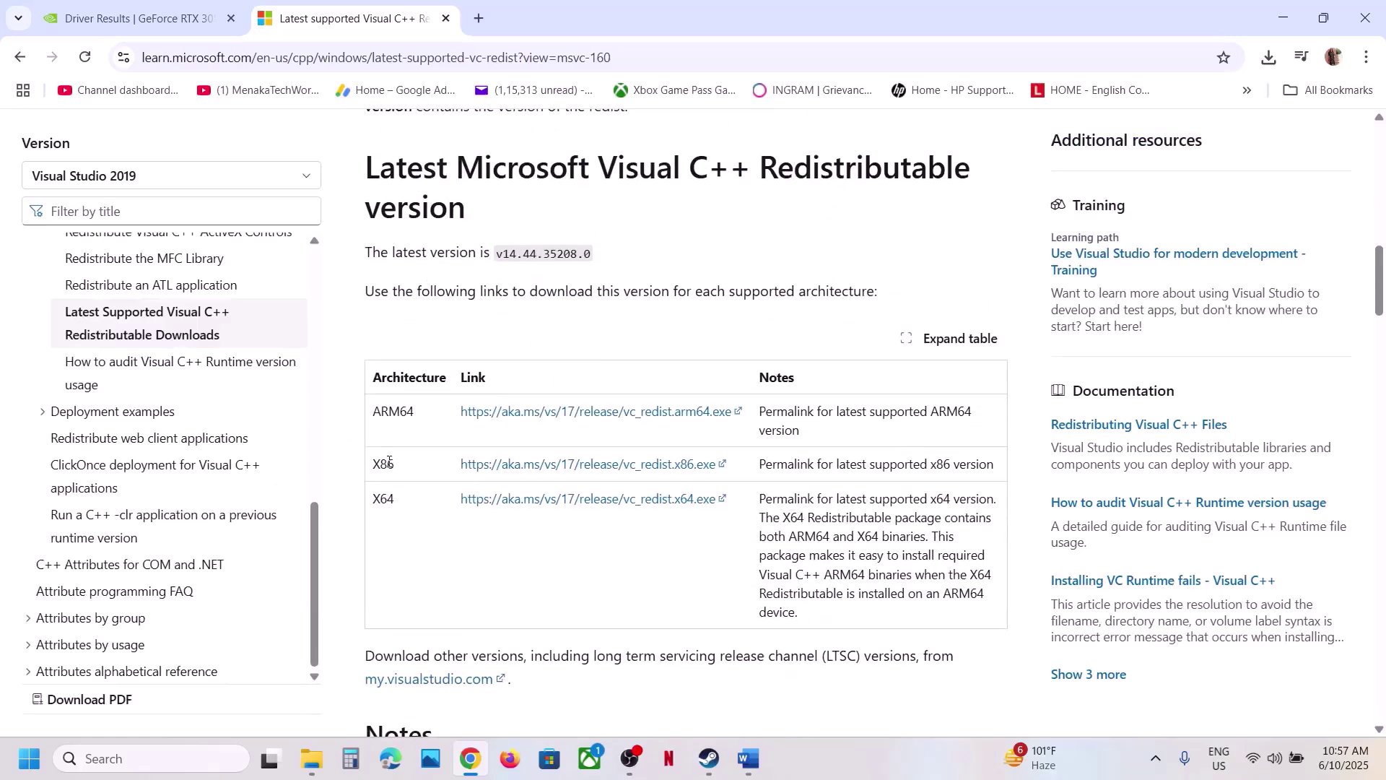
double_click(390, 463)
left_click(619, 468)
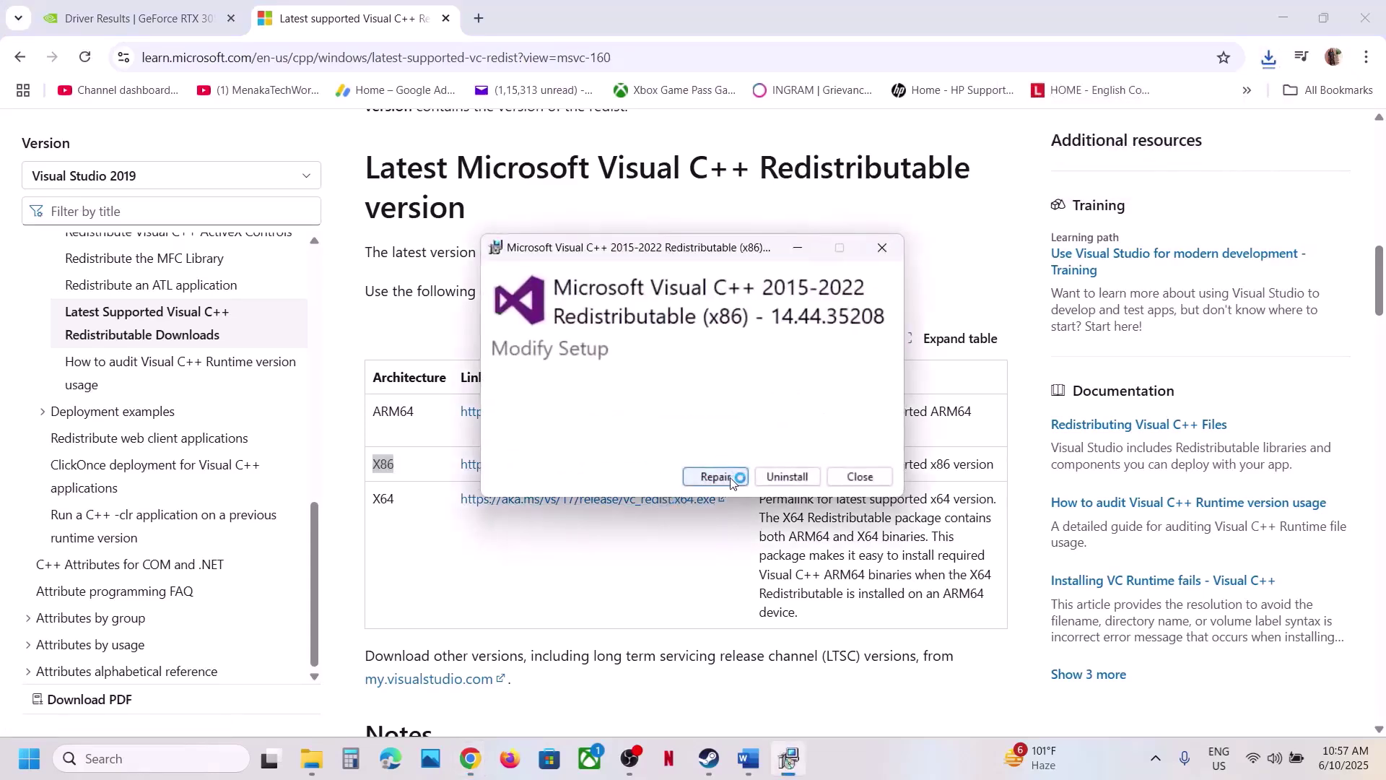
left_click(730, 477)
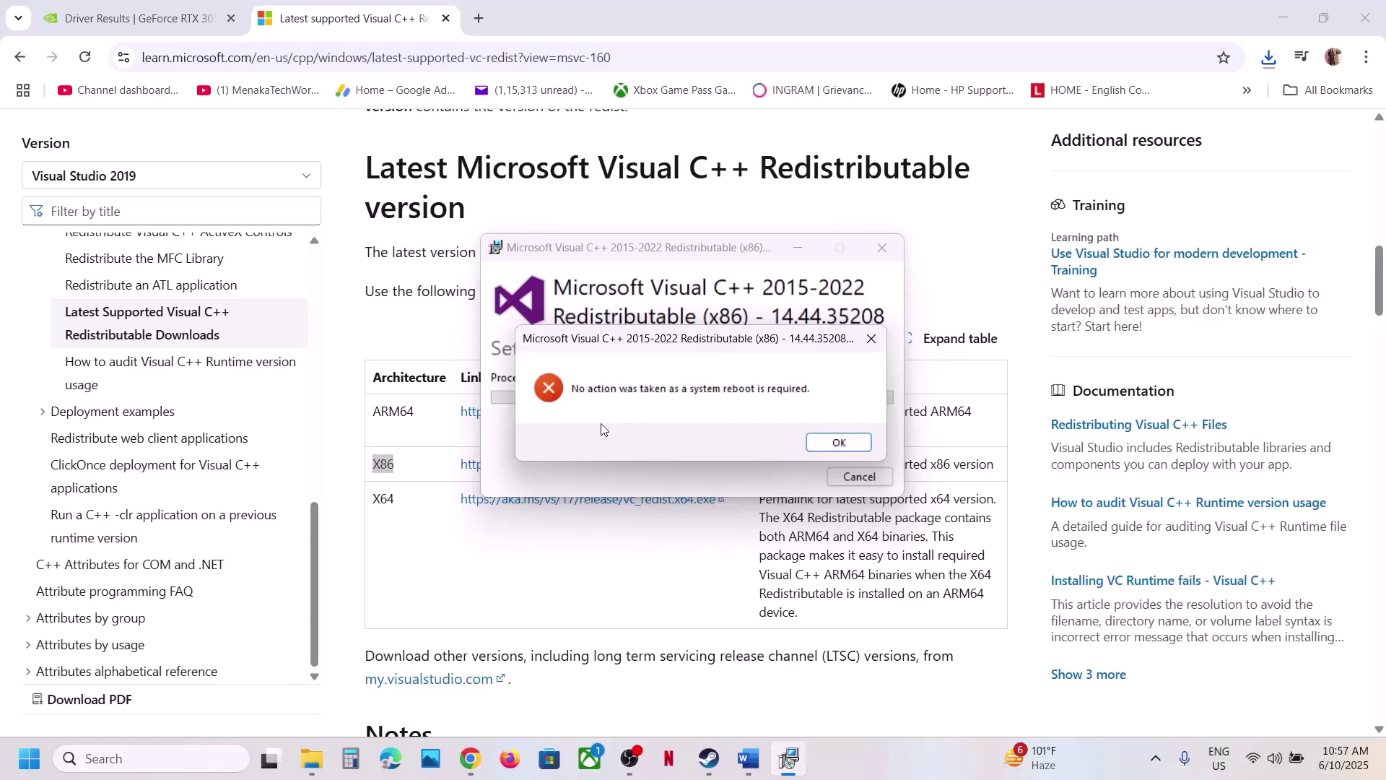
left_click(839, 439)
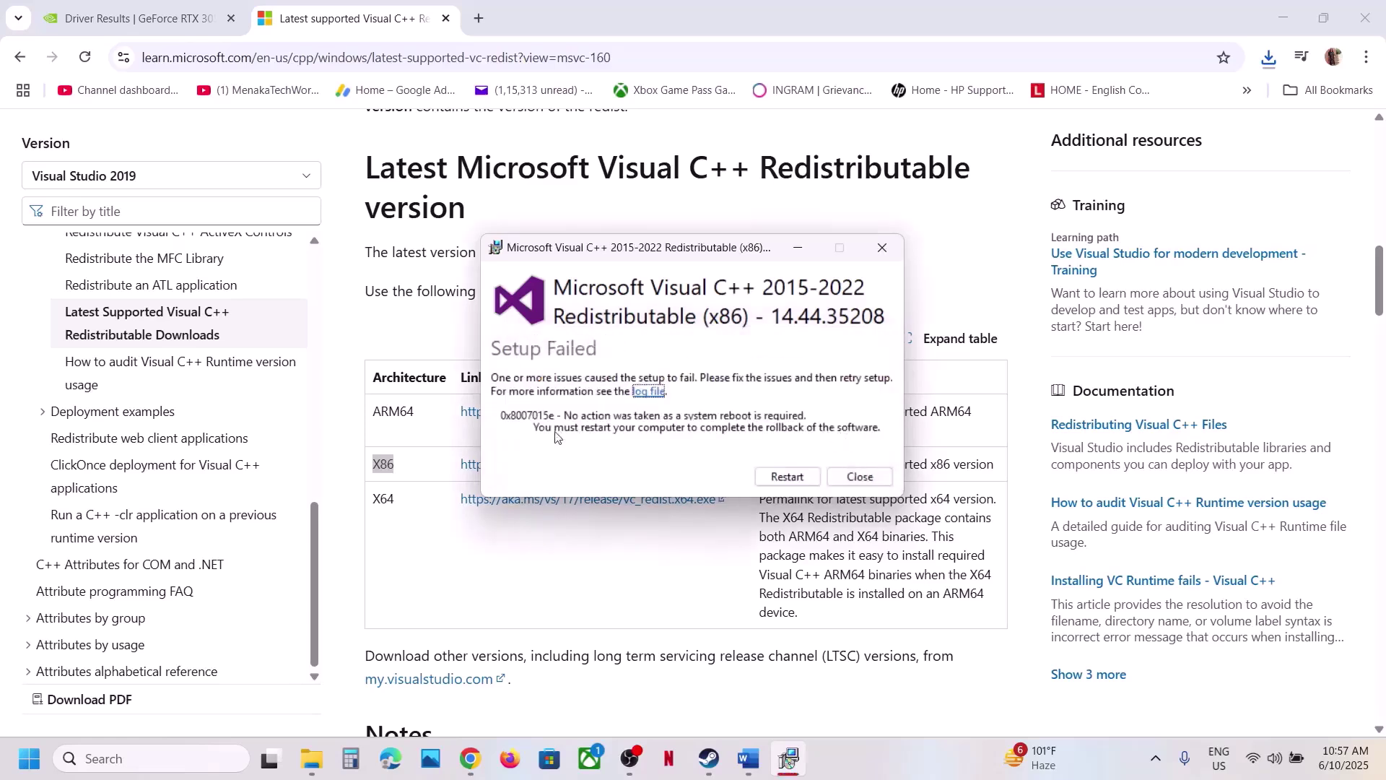
Step: Download the X64 Visual C++ Redistributable installer, run it and try to repair the installation
double_click(383, 499)
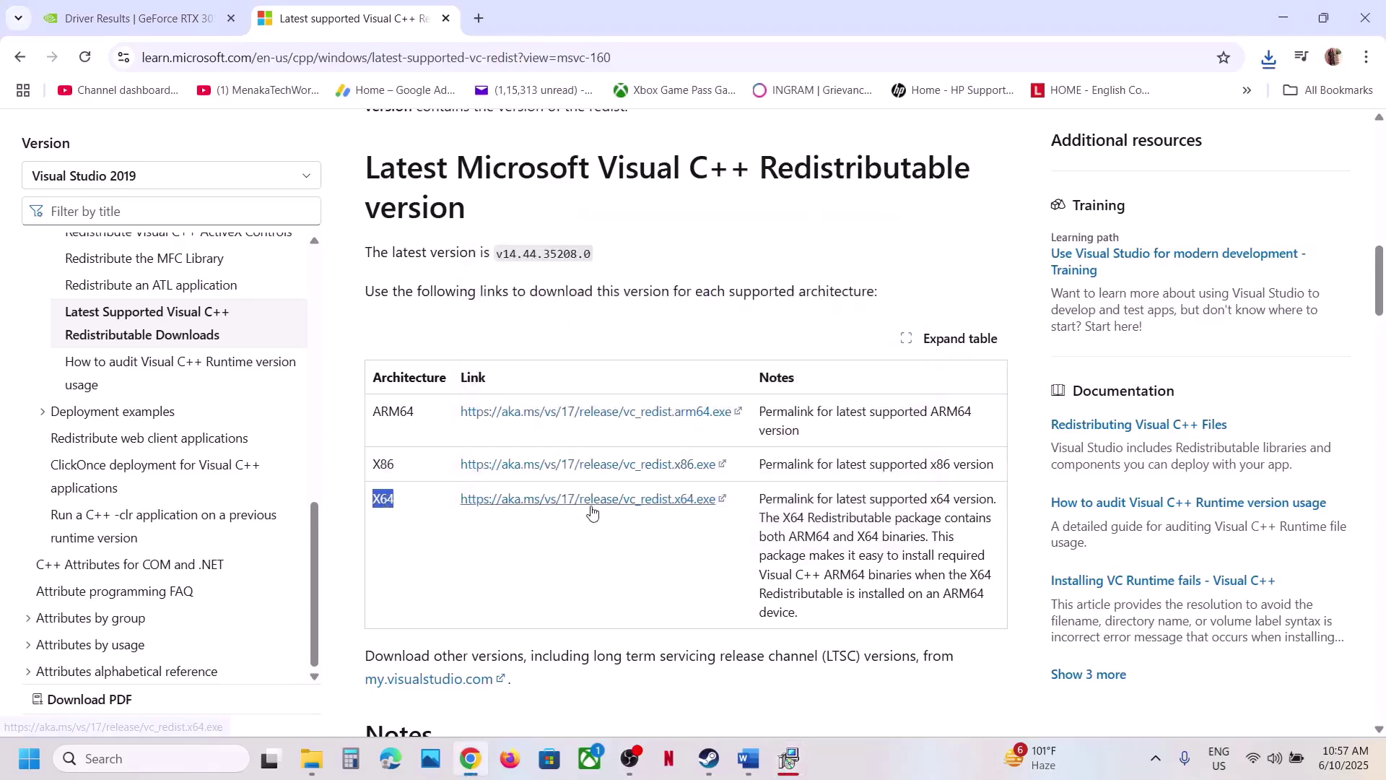
left_click(1269, 60)
left_click(1269, 59)
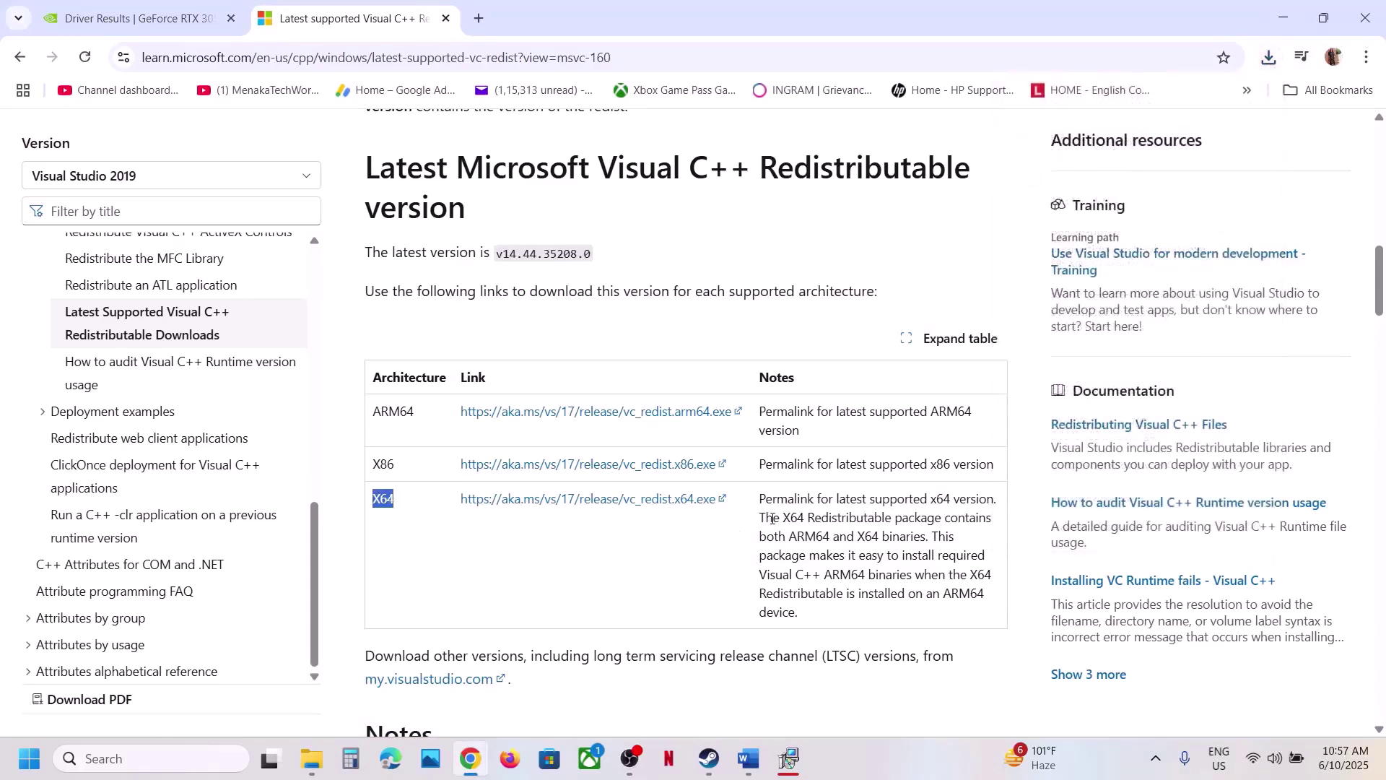
left_click(717, 478)
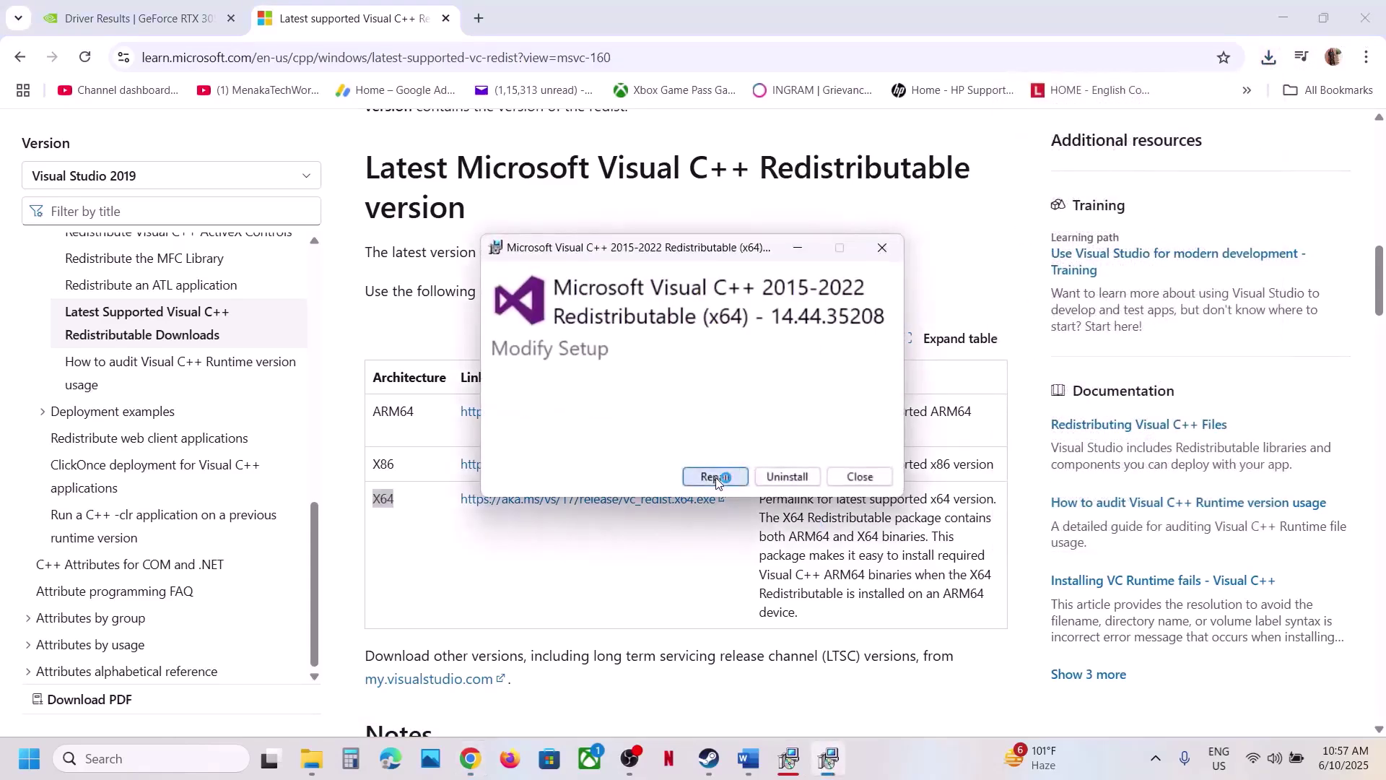
left_click(824, 444)
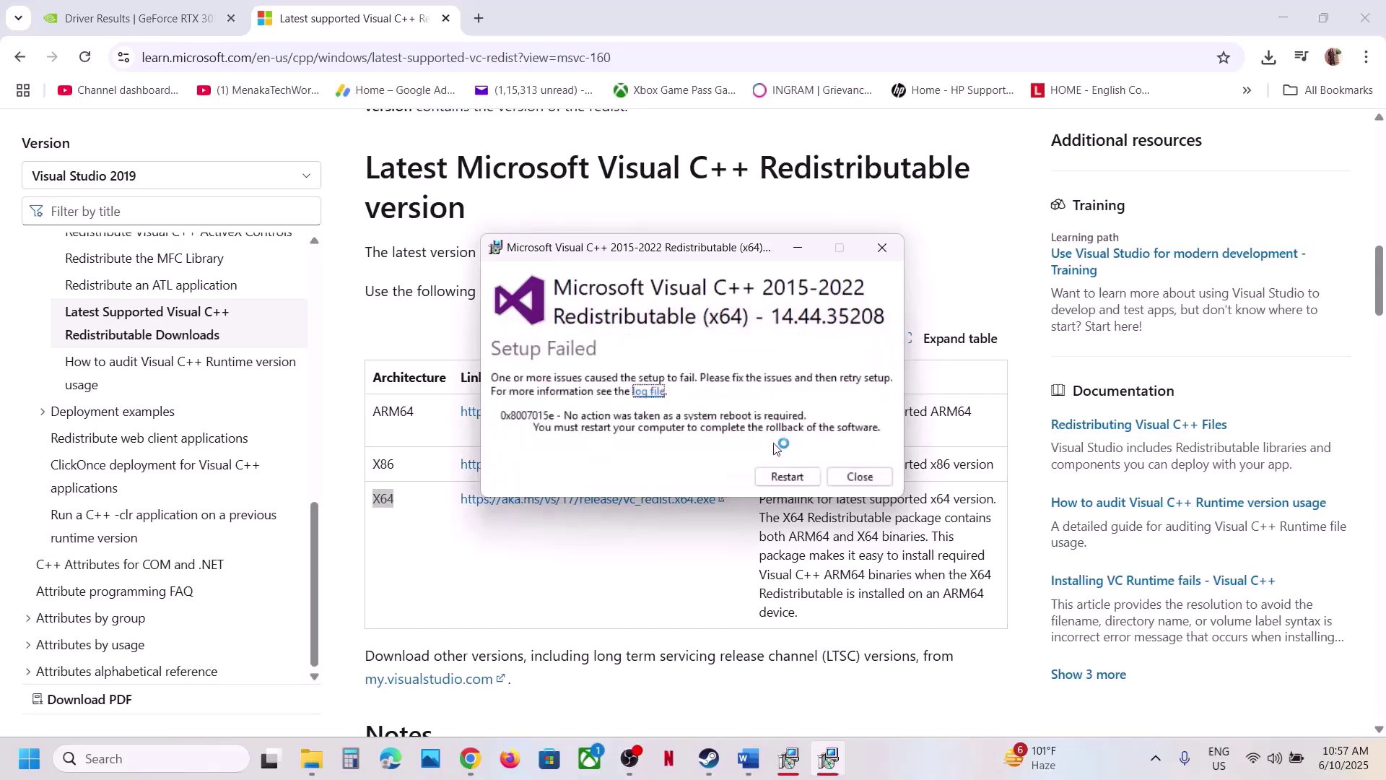
Step: Bring the x86 Visual C++ setup window forward and move it aside so both setup windows show
left_click(824, 757)
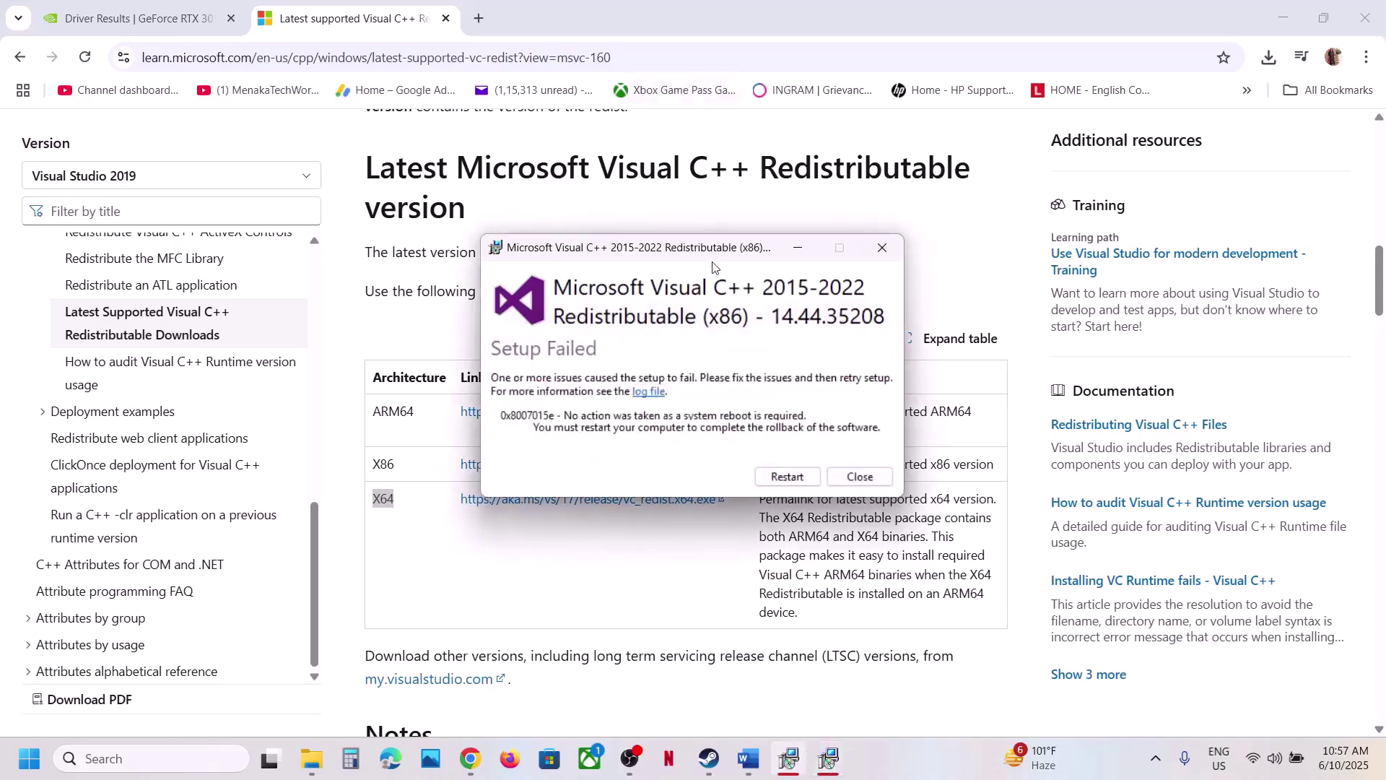
left_click_drag(712, 267, 344, 261)
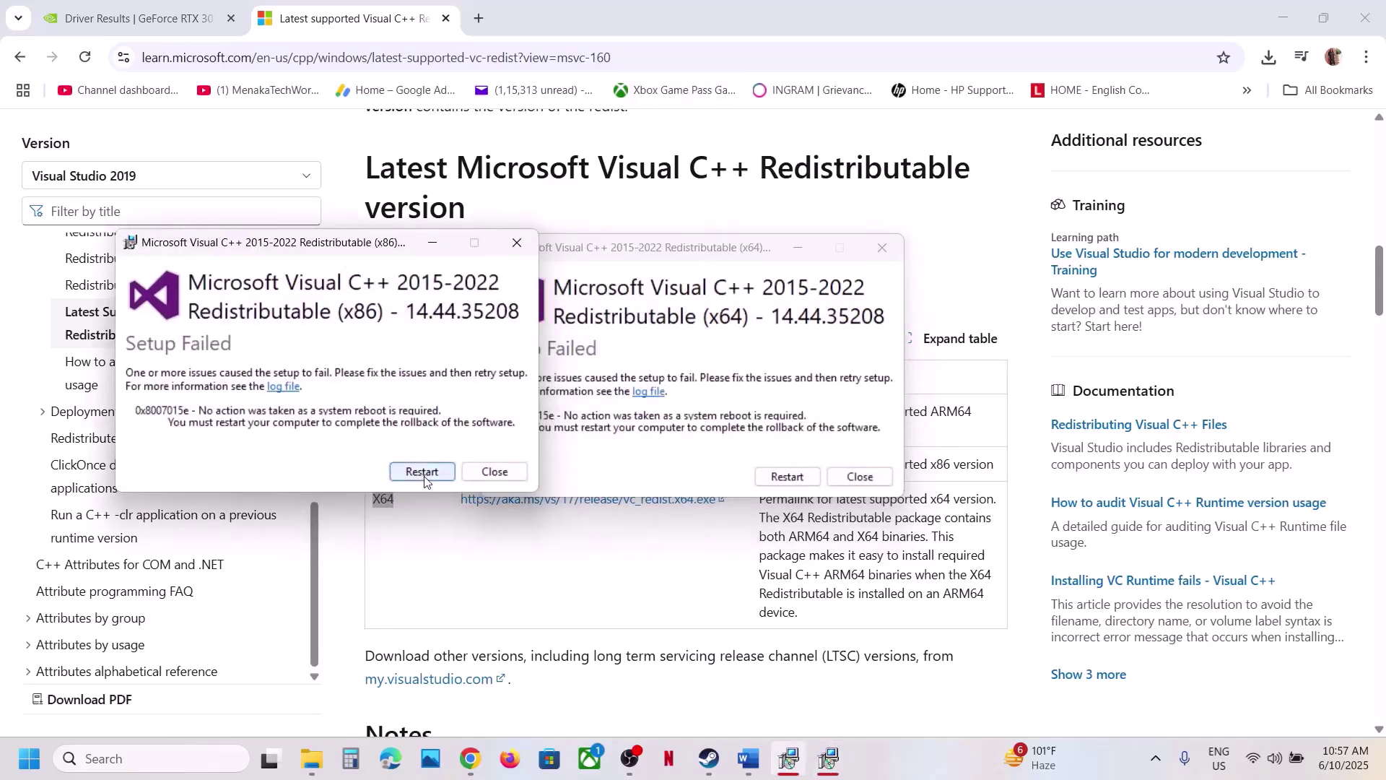
Step: Close both Visual C++ setup windows and bring up the computer's restart option, dismissing it without restarting
left_click(495, 471)
left_click(860, 476)
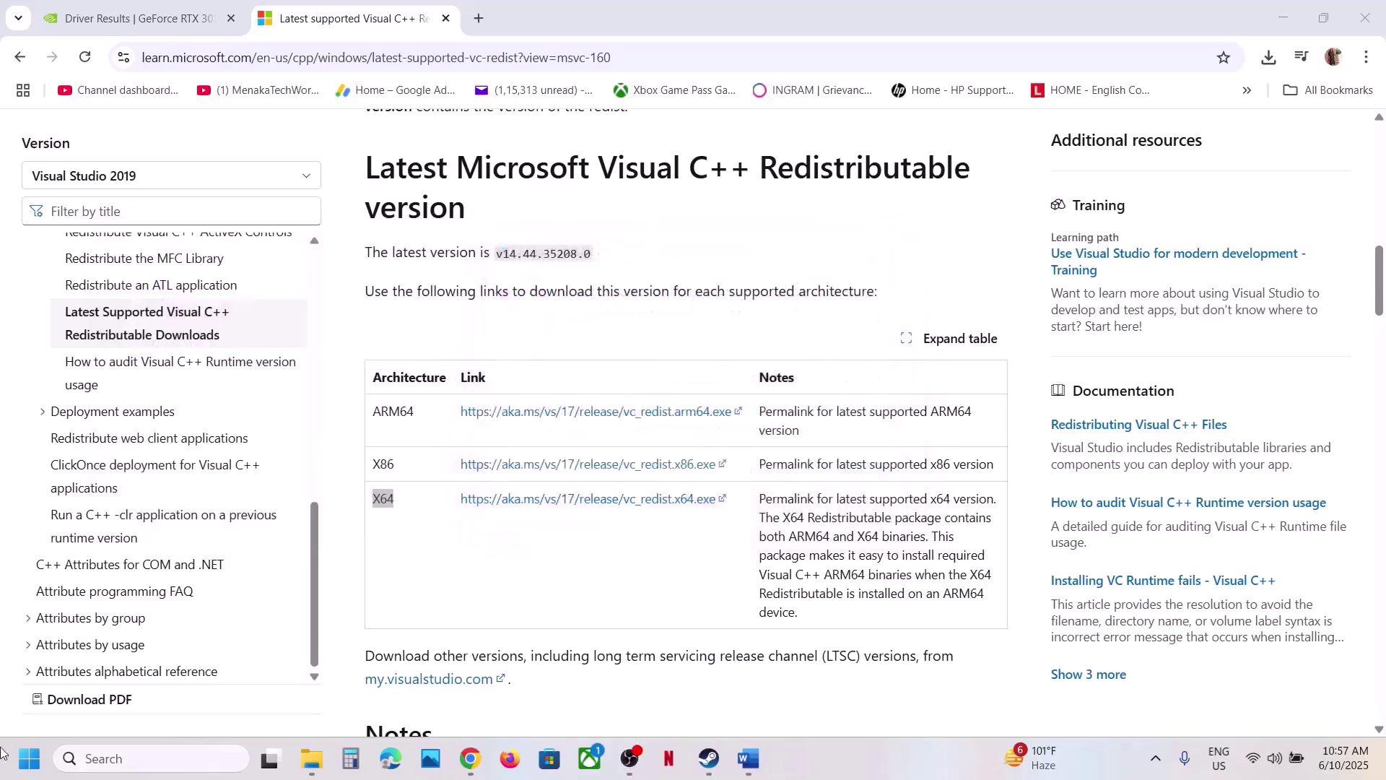
left_click(24, 769)
left_click(525, 695)
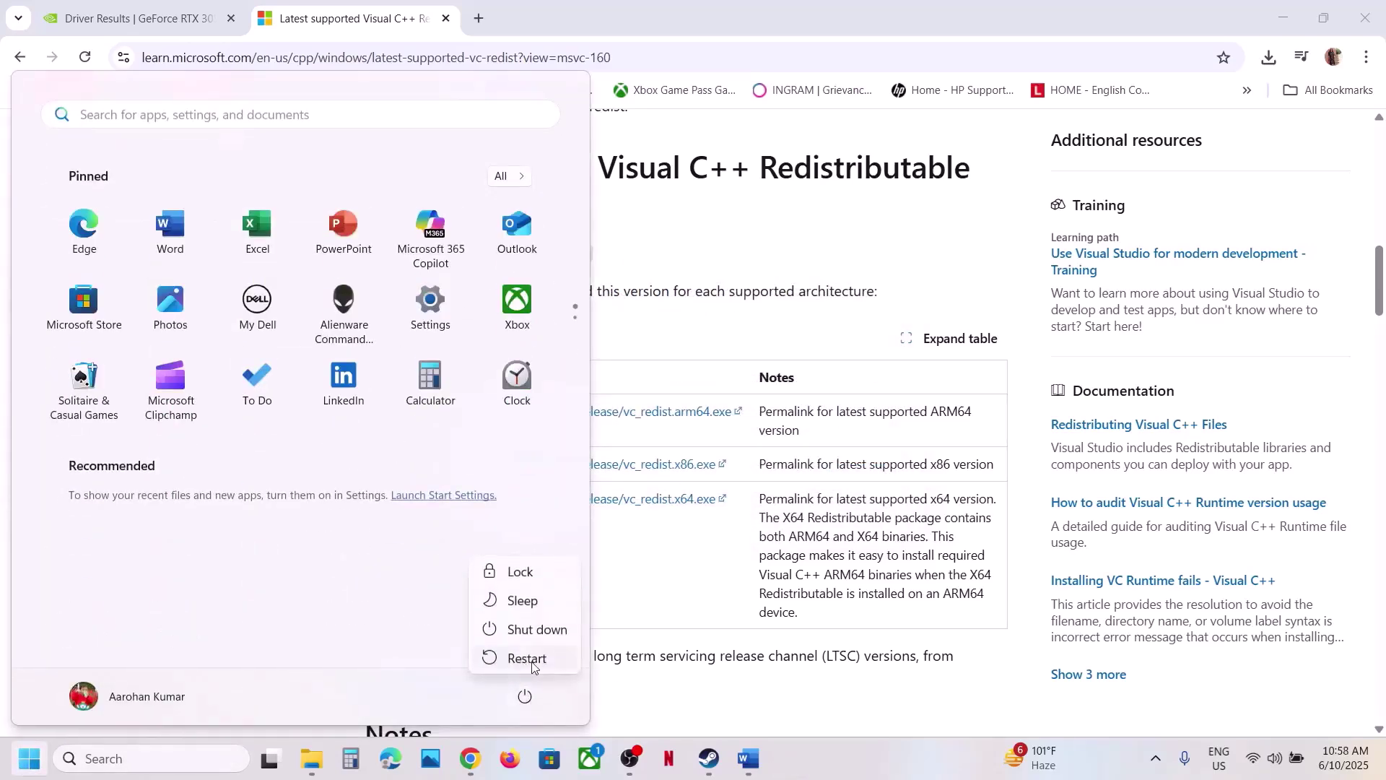
left_click(661, 623)
Step: Switch to the Word notes, go past Step 16 to the next step and highlight its text
left_click(748, 758)
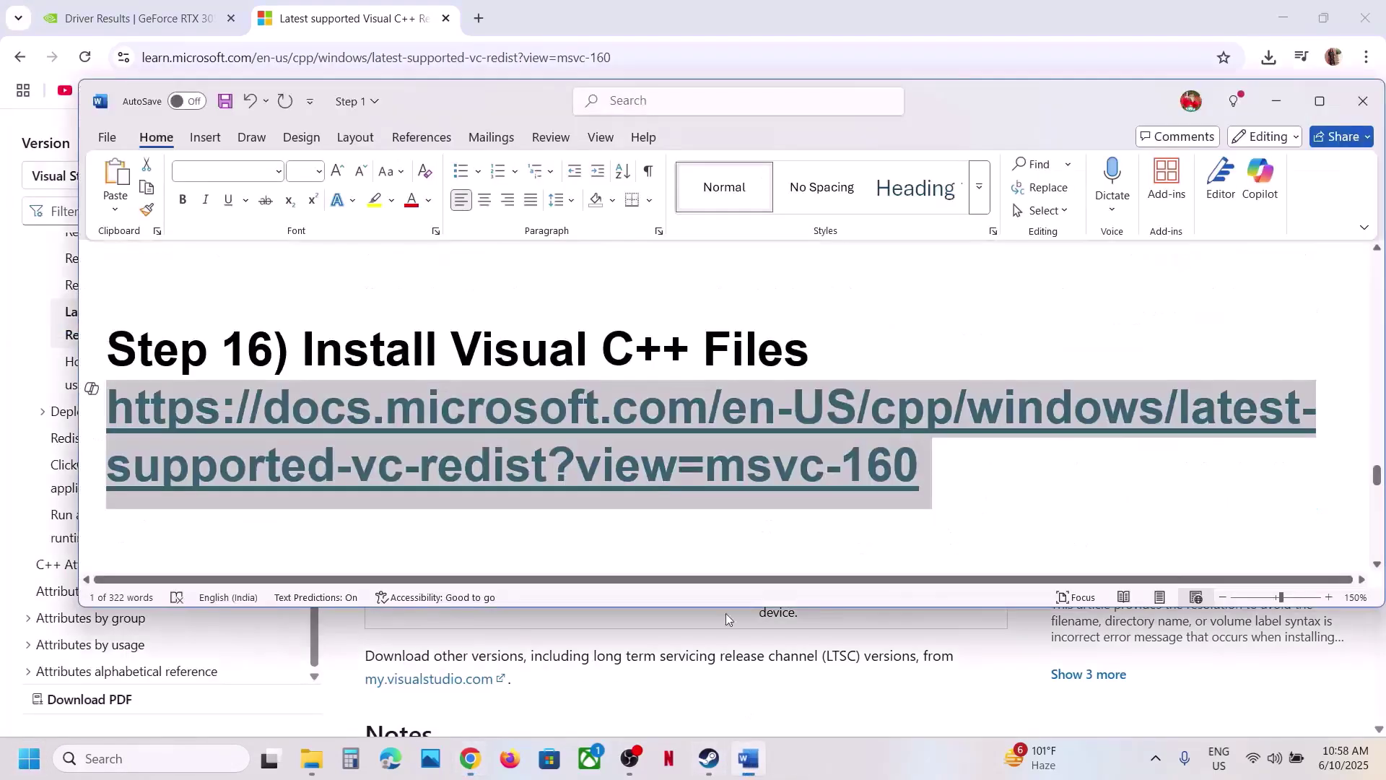
scroll(498, 469, "down", 2)
scroll(497, 469, "down", 2)
scroll(495, 479, "up", 2)
left_click_drag(303, 480, 1145, 470)
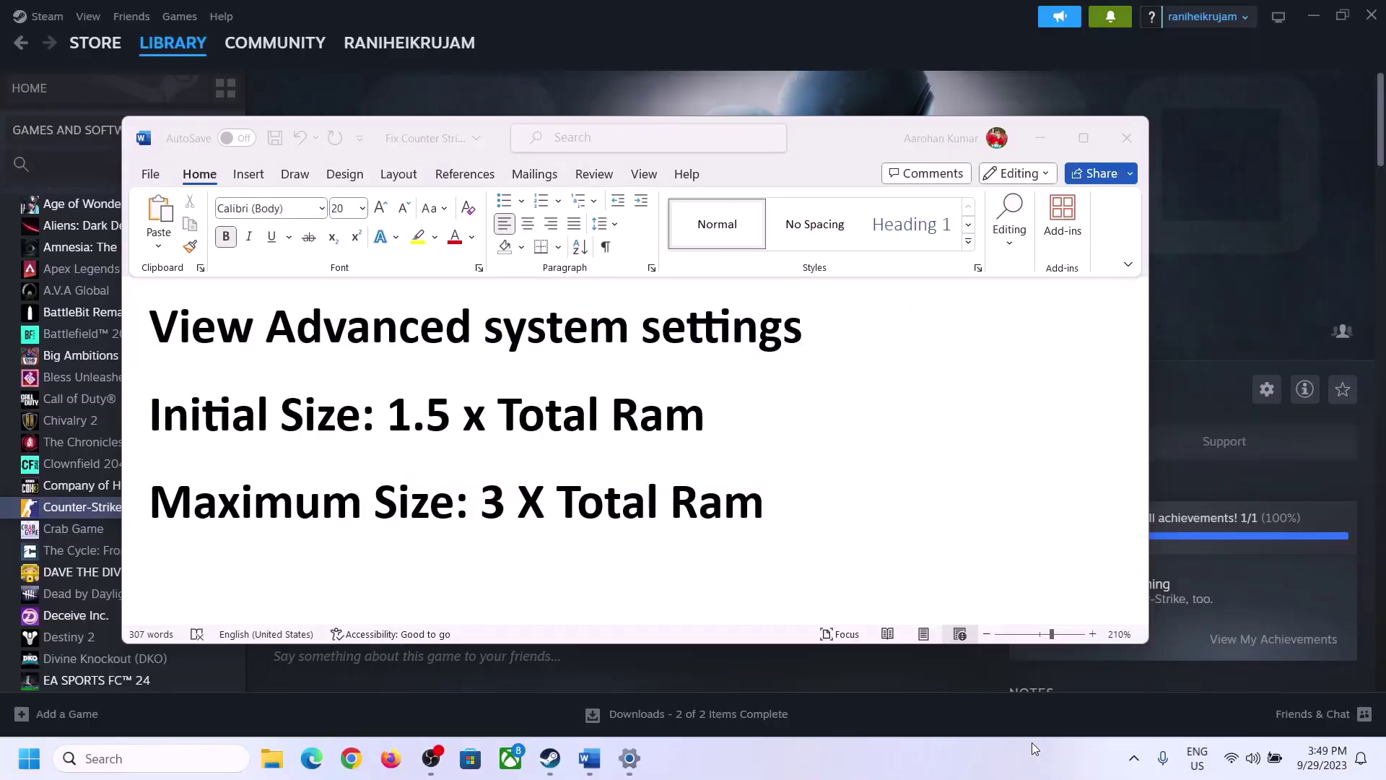
Step: Highlight "View Advanced system settings" in the notes, search Windows for it and open System Properties over the document
left_click(184, 332)
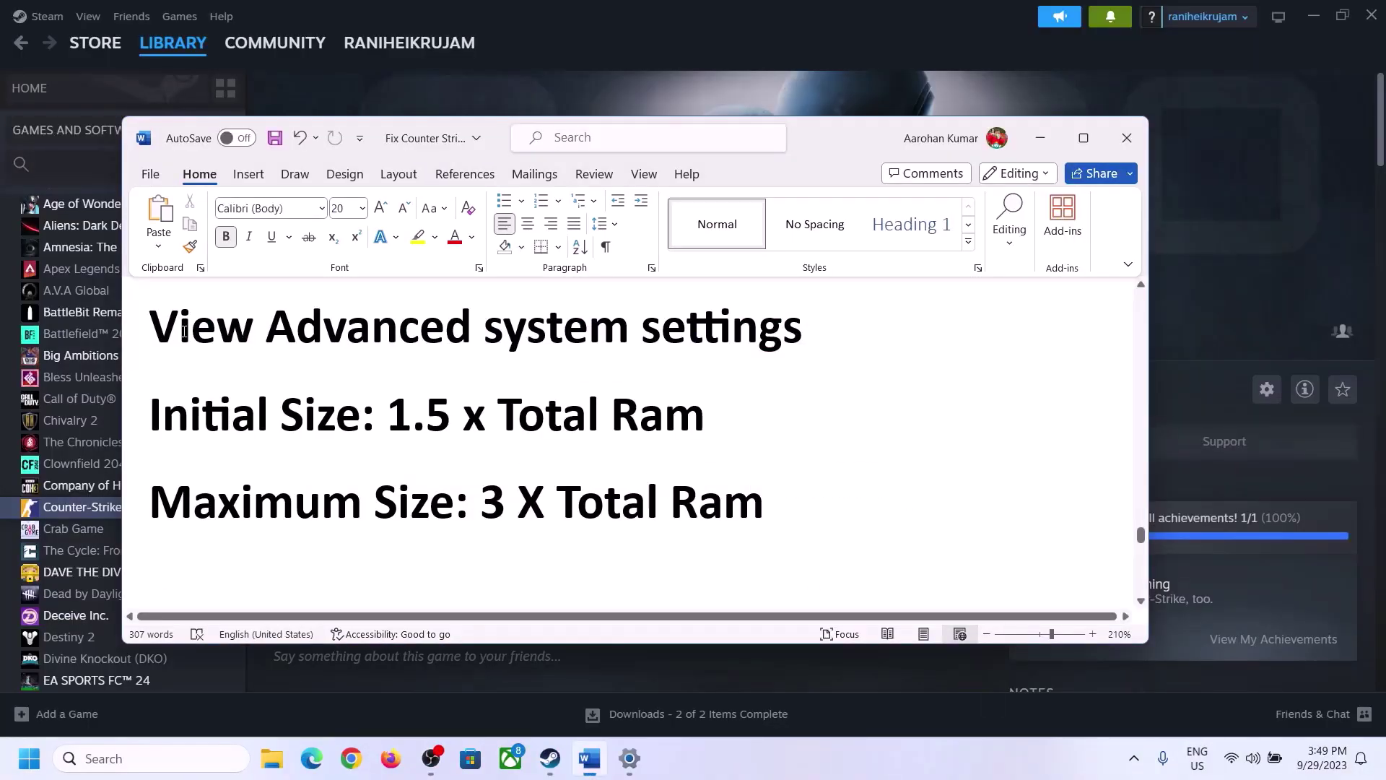
left_click_drag(164, 332, 768, 343)
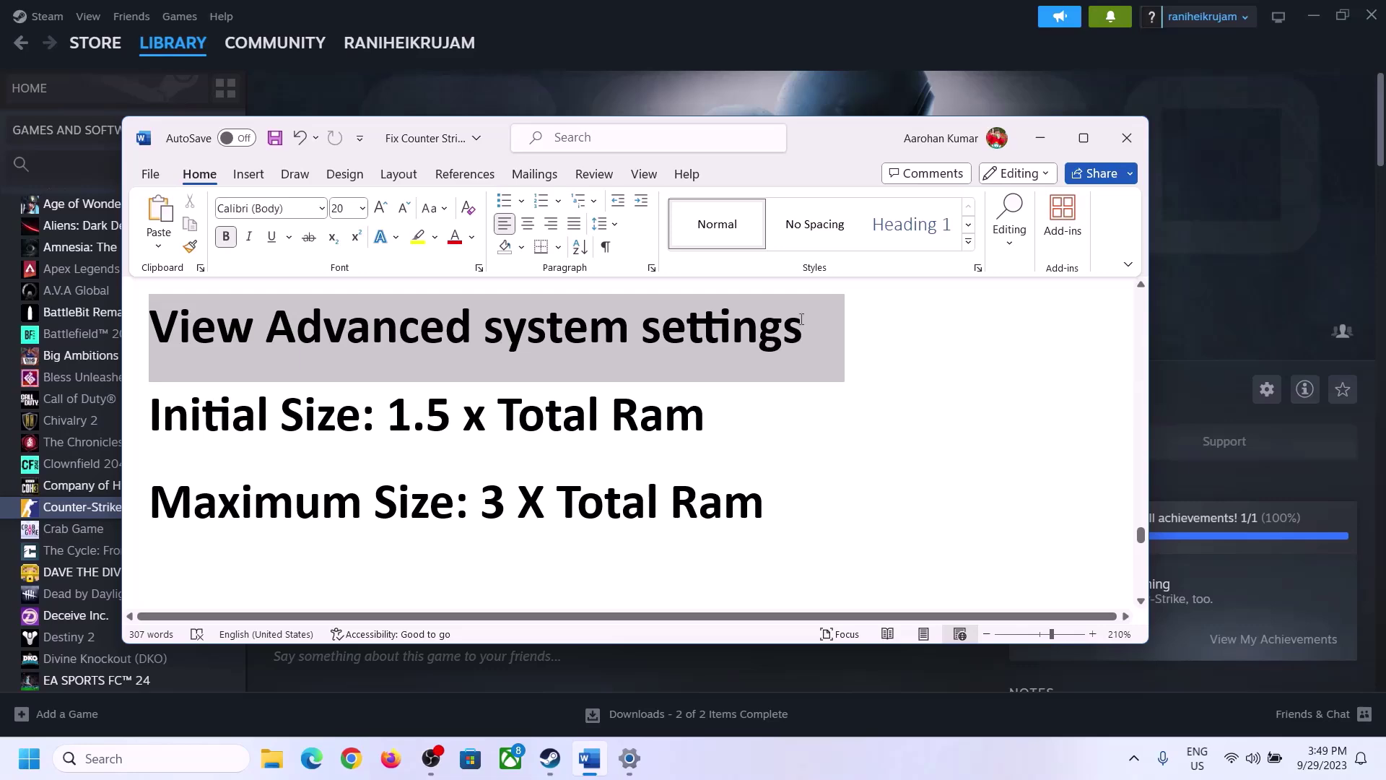
left_click(166, 758)
type("Advanced system settings")
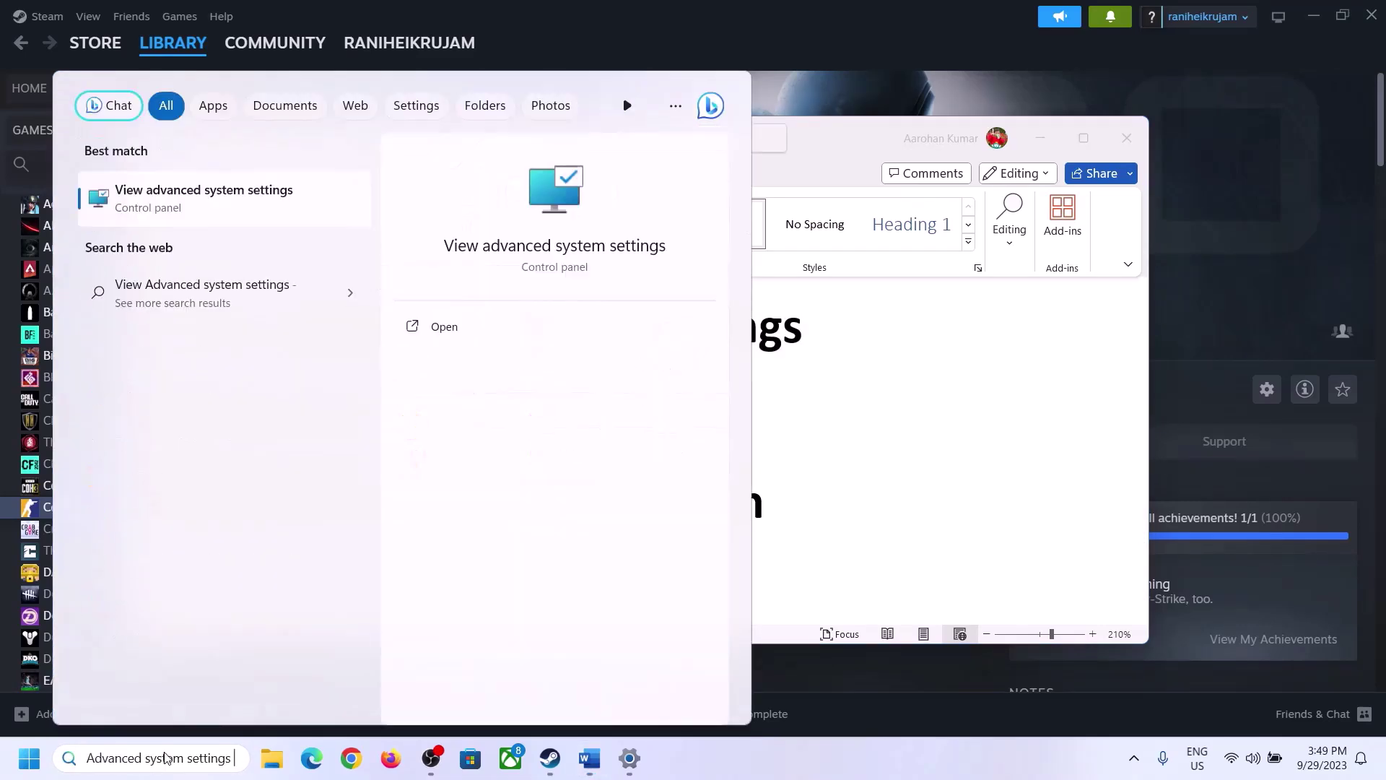
left_click(196, 209)
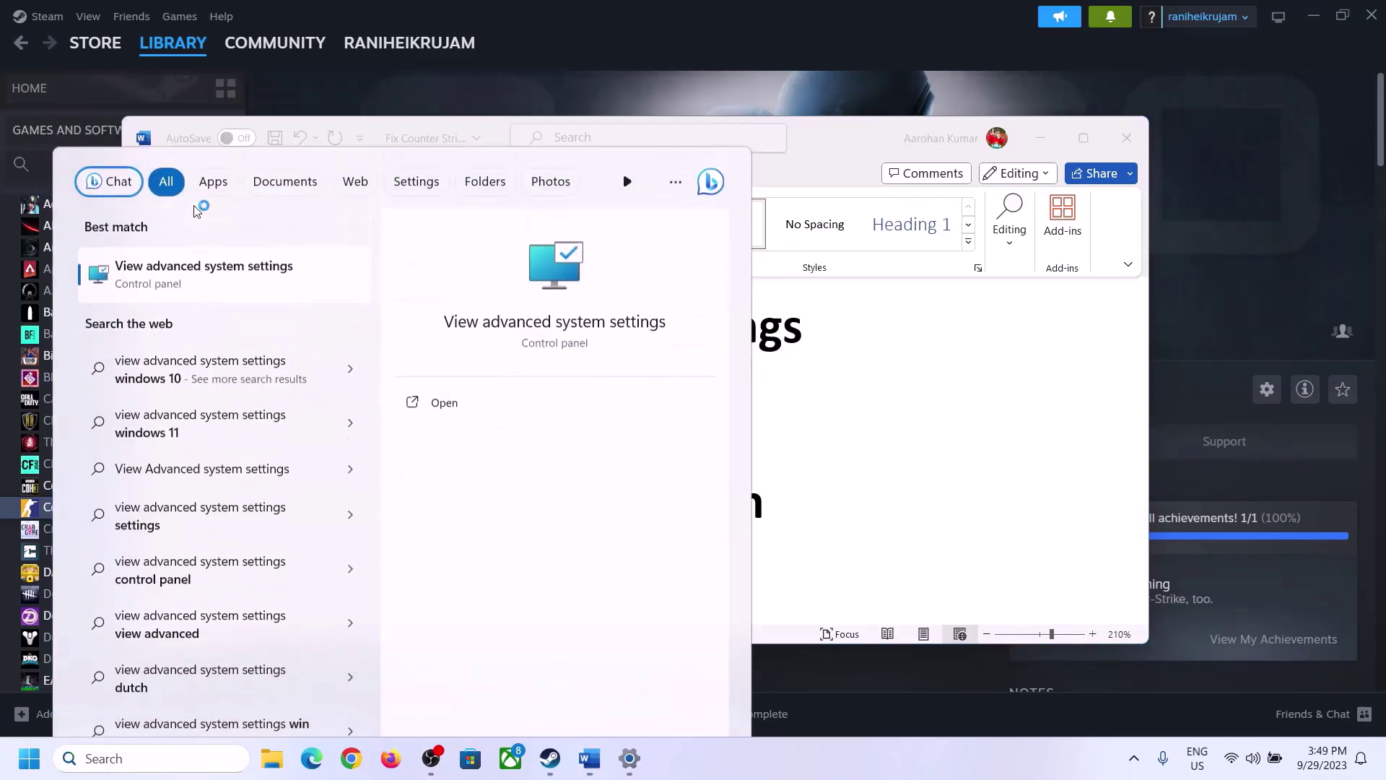
left_click_drag(290, 141, 621, 255)
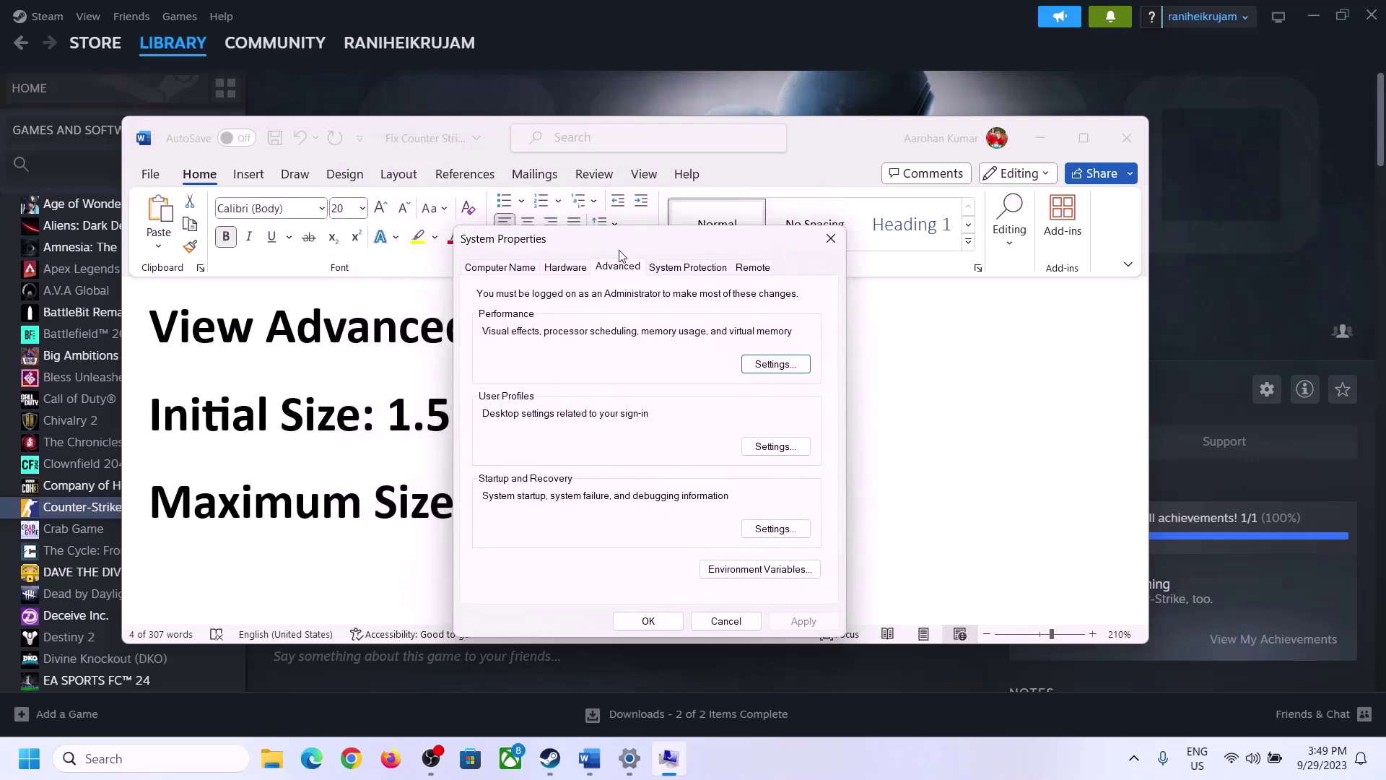
Step: Open the Virtual Memory settings from the advanced Performance Options in System Properties
left_click(776, 365)
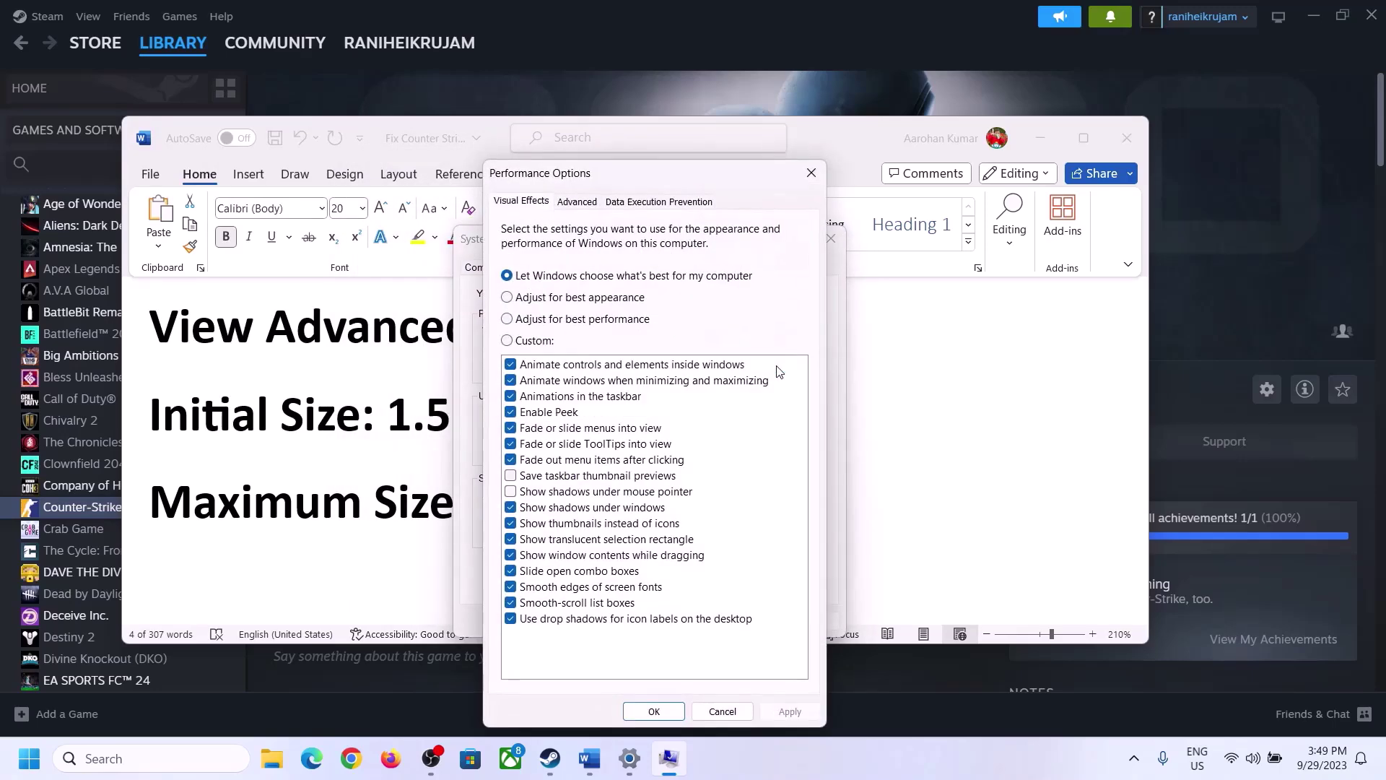
left_click(578, 202)
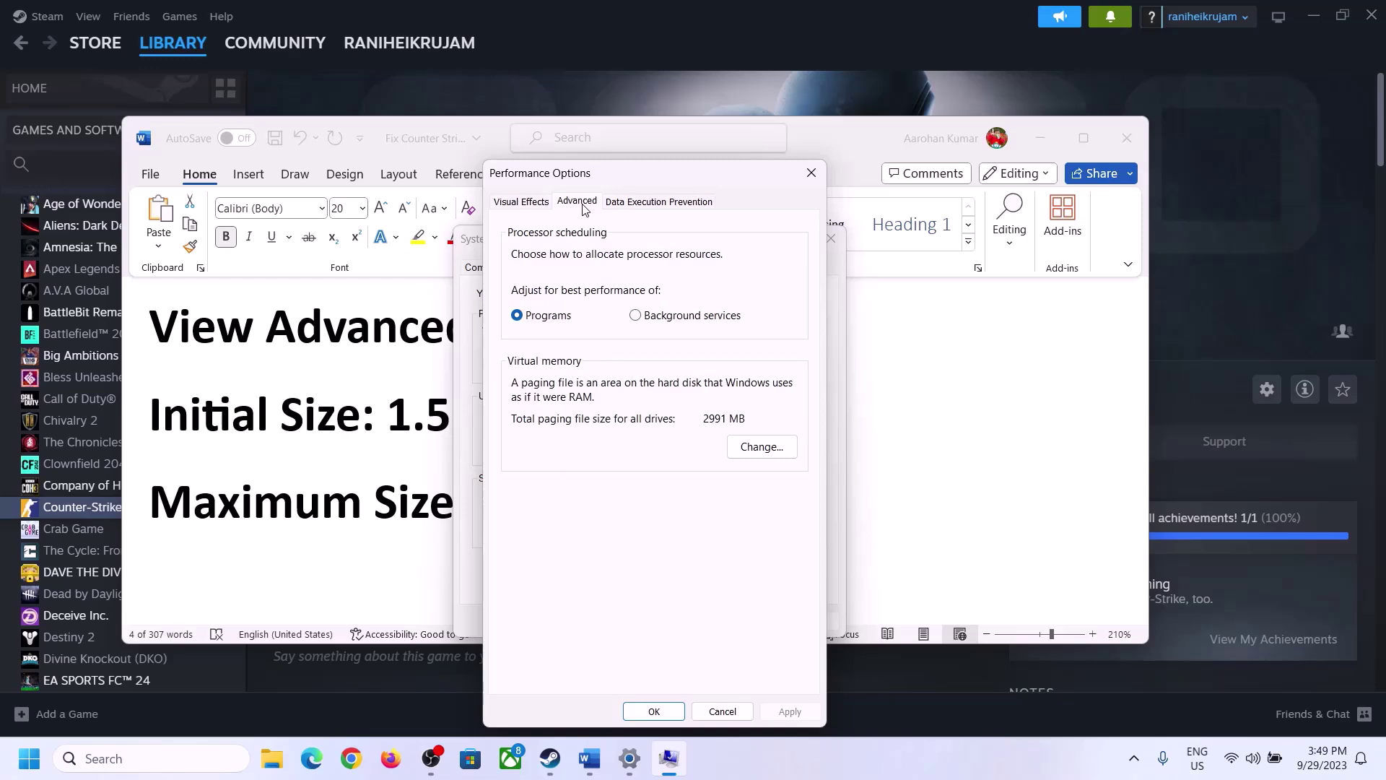
left_click(768, 447)
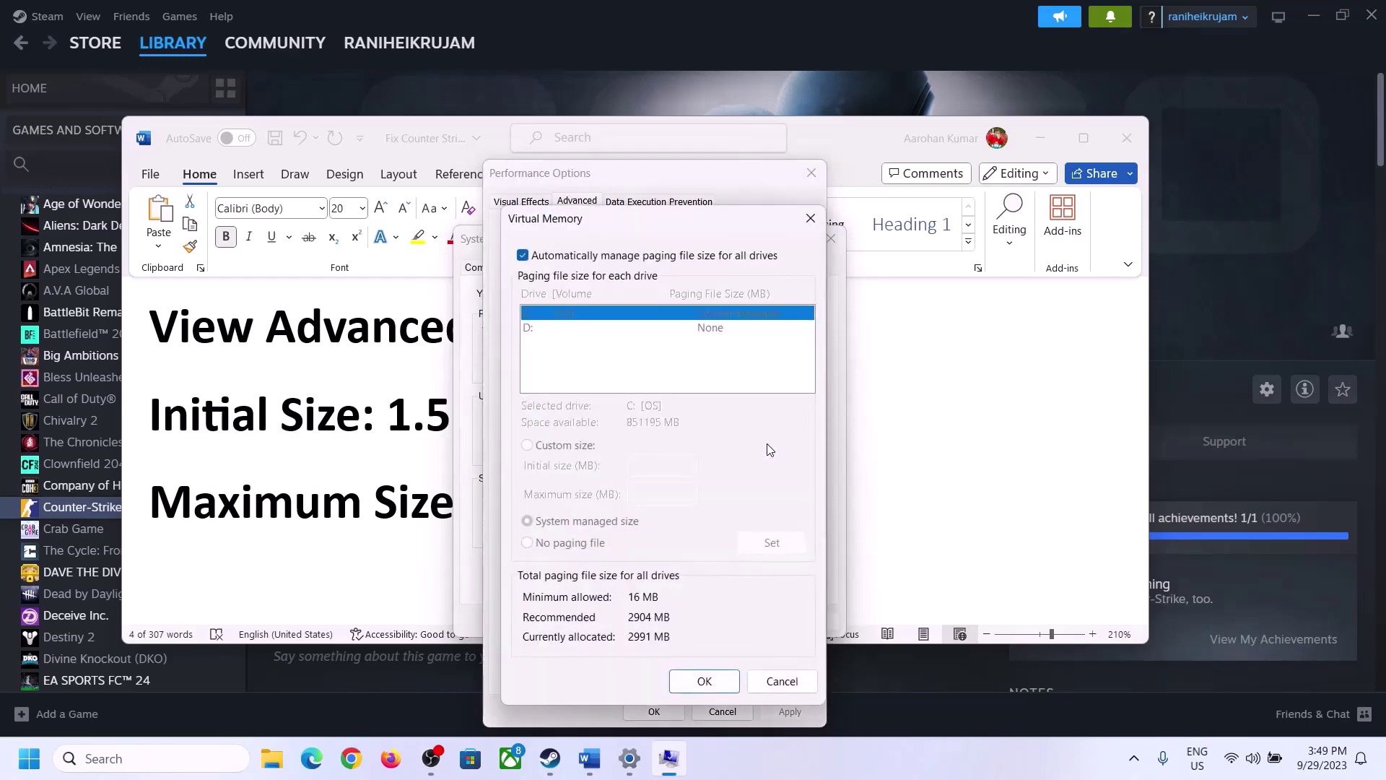